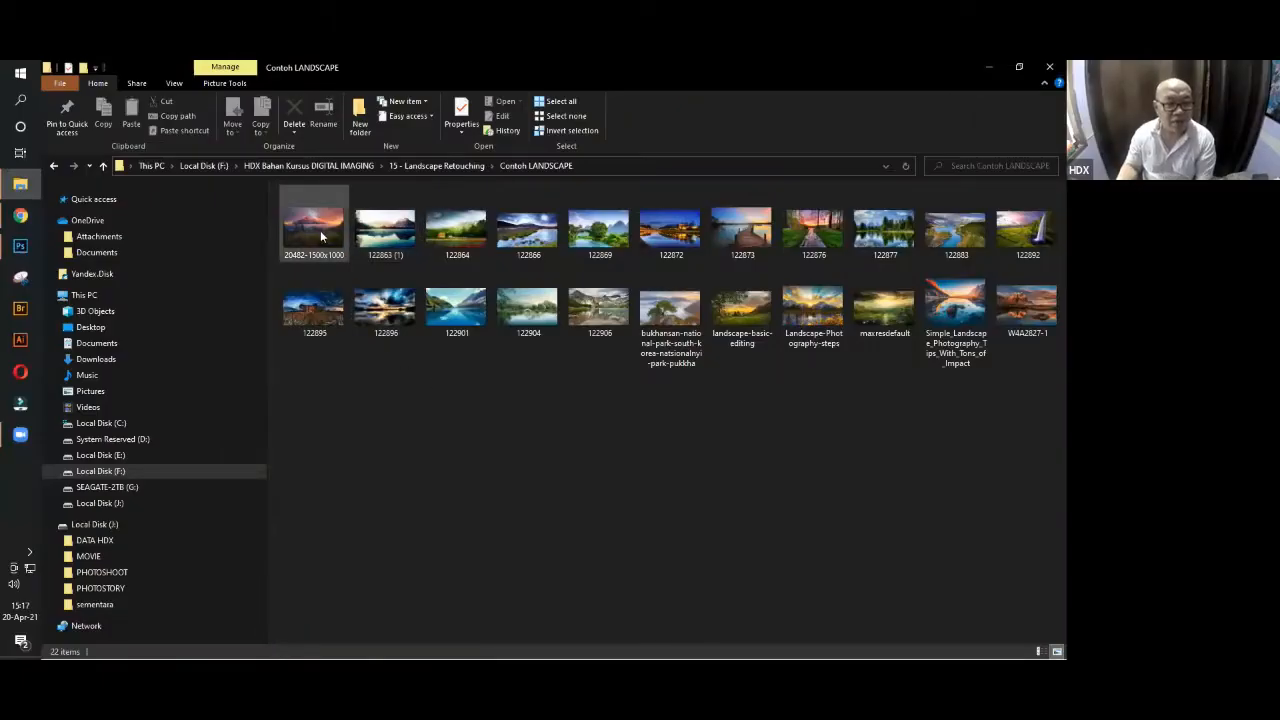
Open 20482-1500x1000 from the Contoh LANDSCAPE folder and look through the sample landscape photos one by one.
{"action": "left_click", "coordinate": [321, 227]}
{"action": "key", "text": "Down"}
{"action": "key", "text": "Return"}
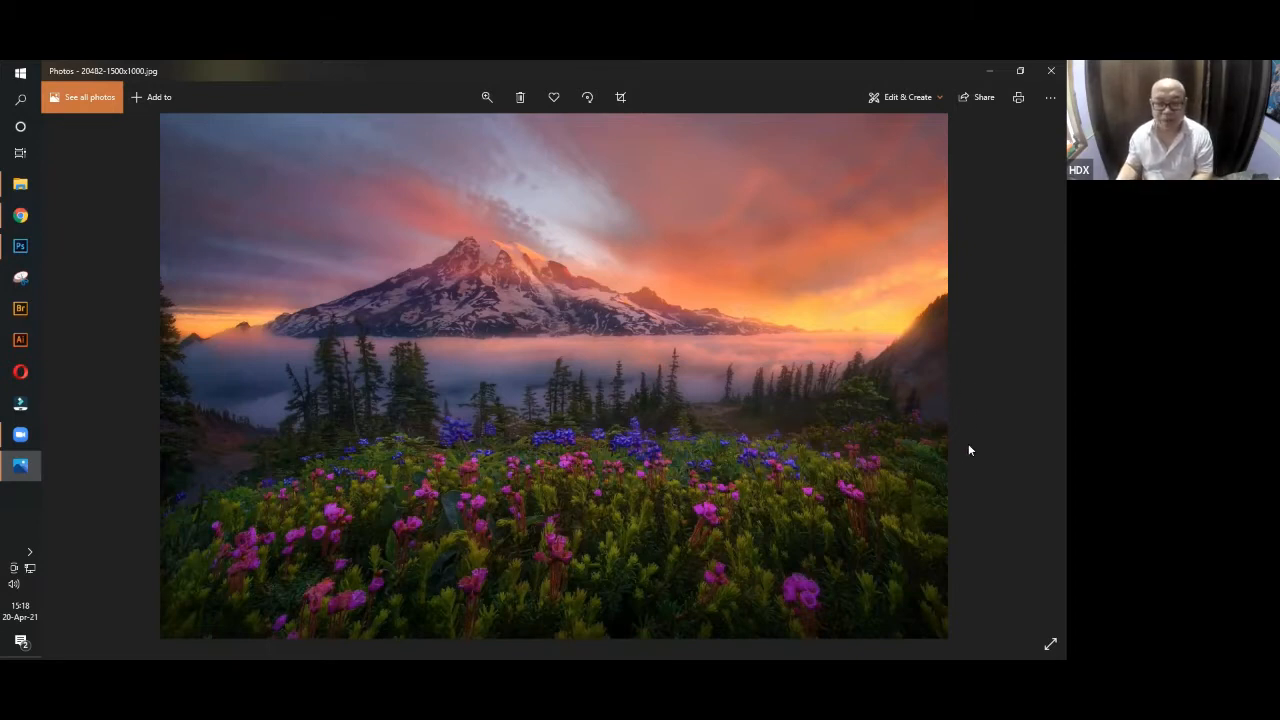
{"action": "key", "text": "Right"}
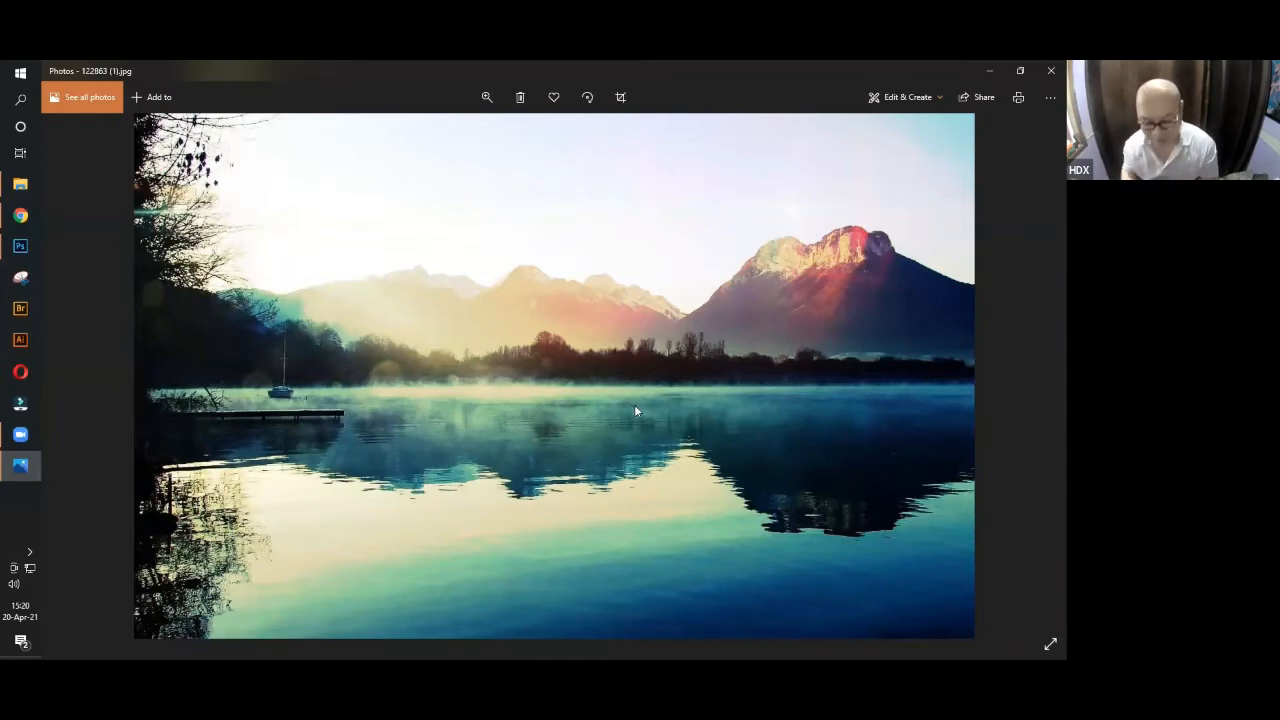
{"action": "key", "text": "Right"}
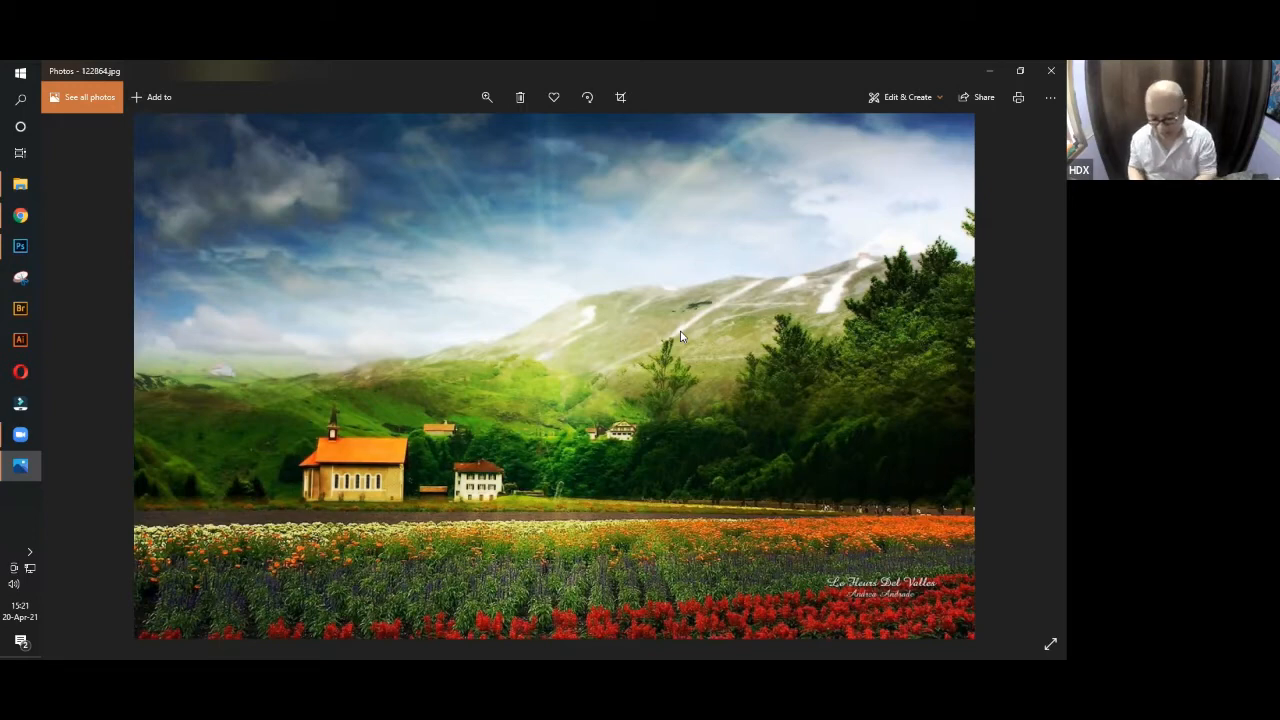
{"action": "key", "text": "Right"}
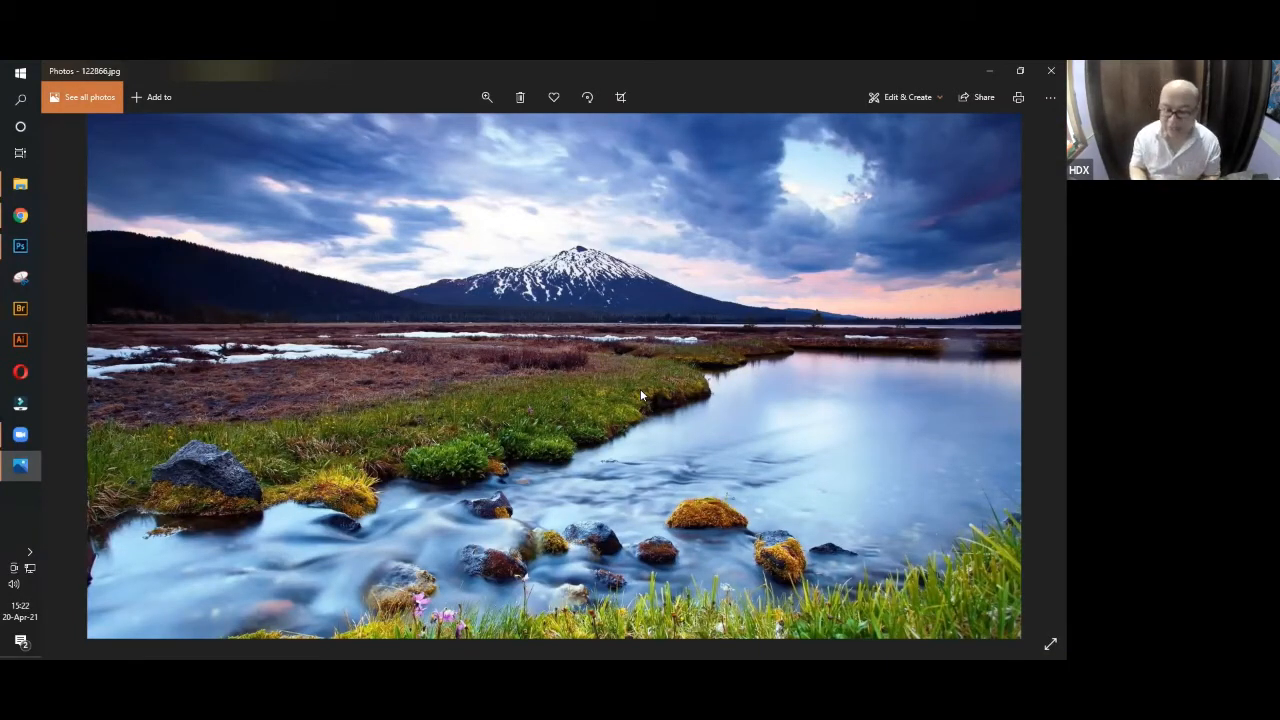
{"action": "key", "text": "Right"}
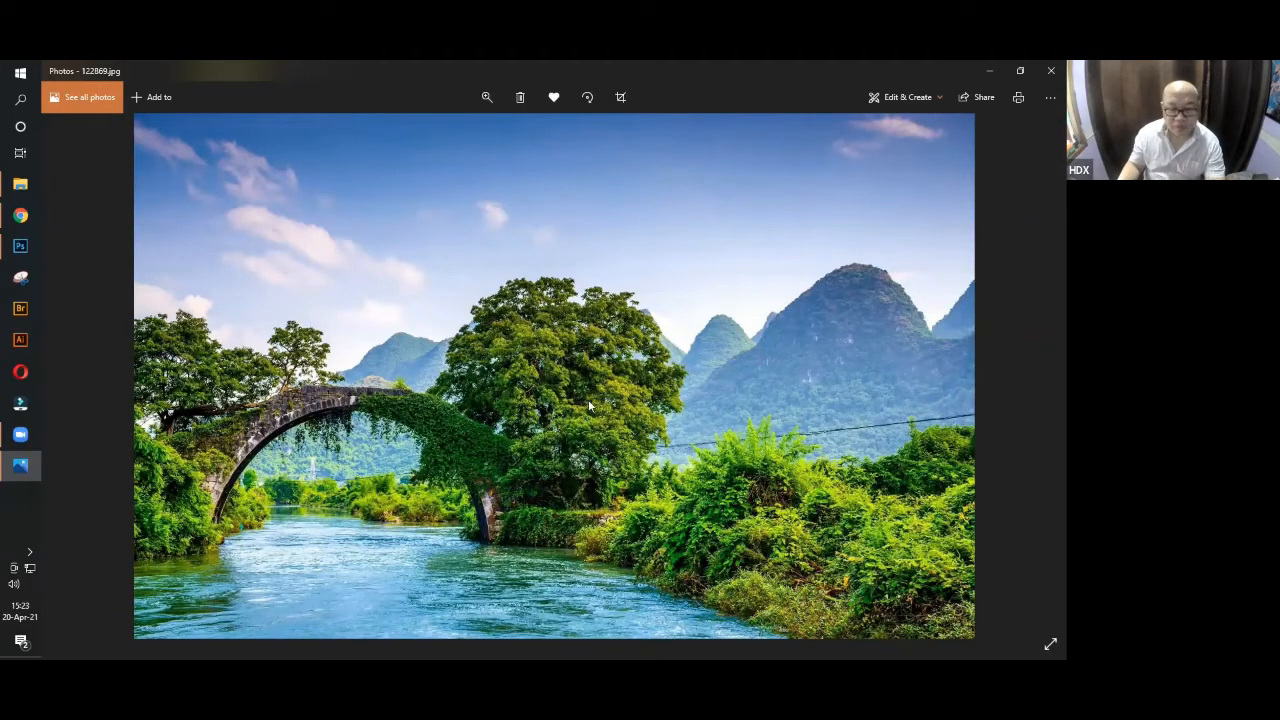
{"action": "key", "text": "Right"}
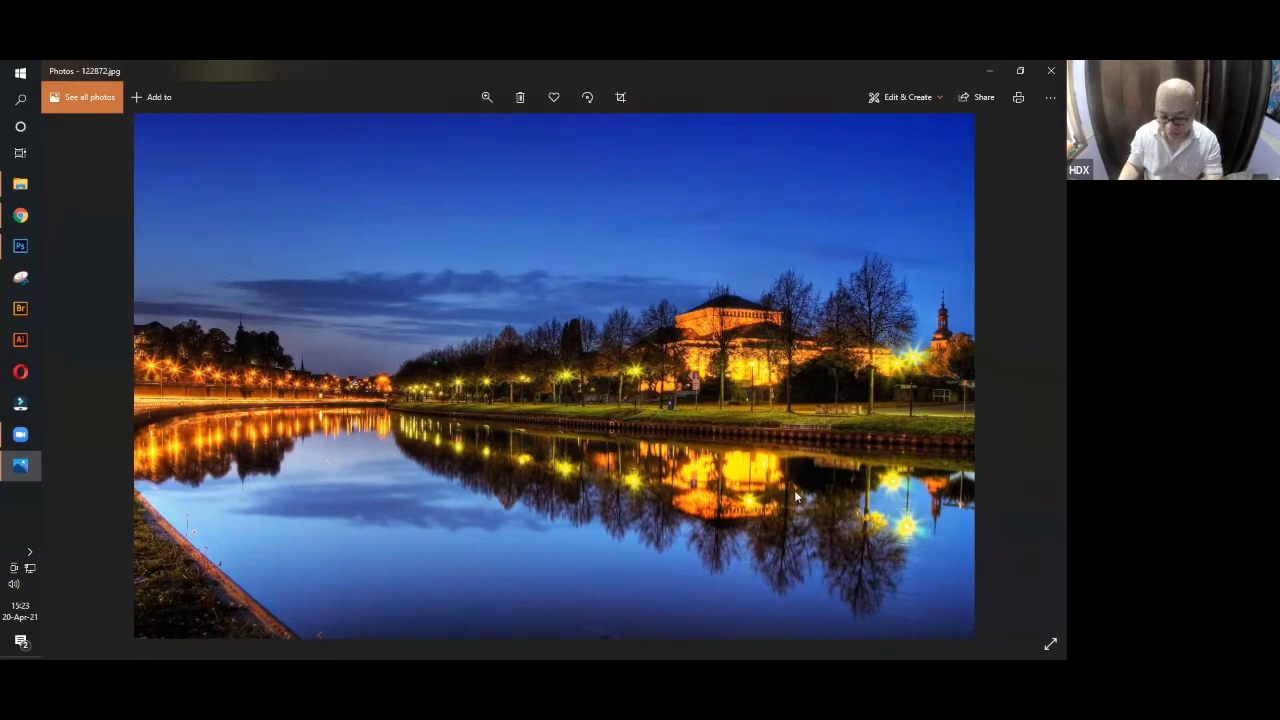
{"action": "key", "text": "Right"}
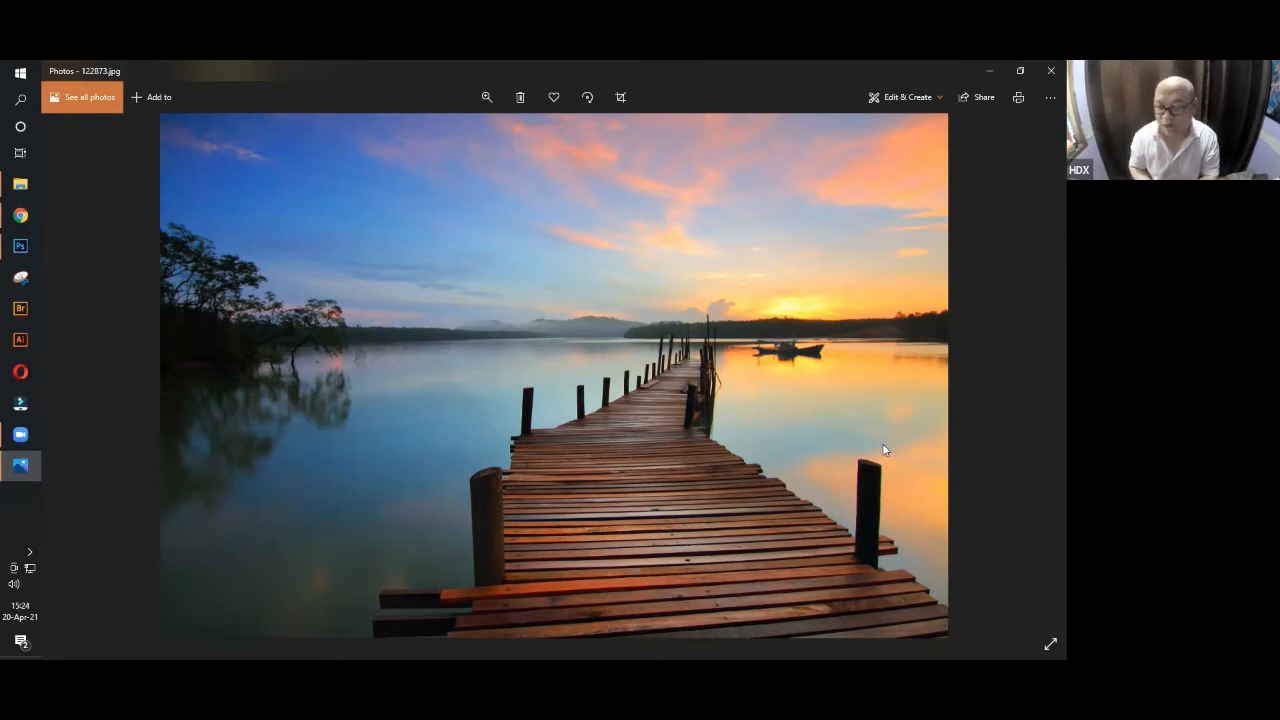
{"action": "key", "text": "Right"}
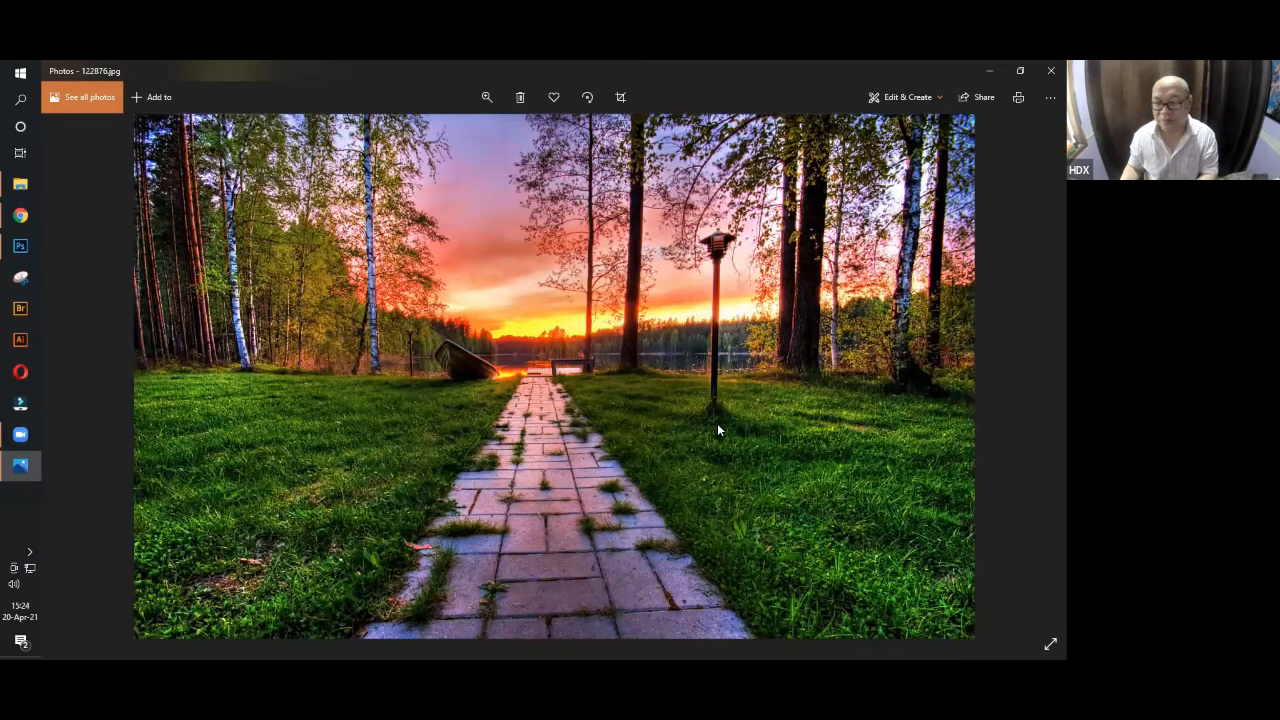
{"action": "key", "text": "Right"}
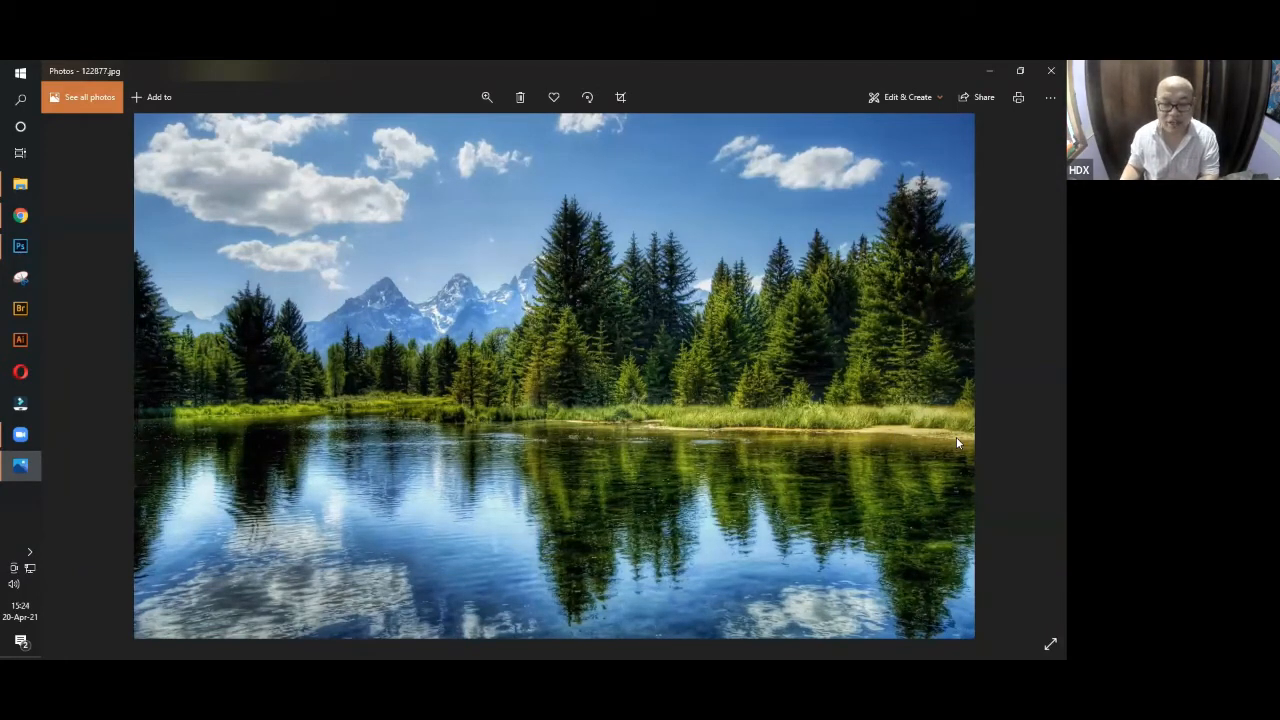
{"action": "key", "text": "Right"}
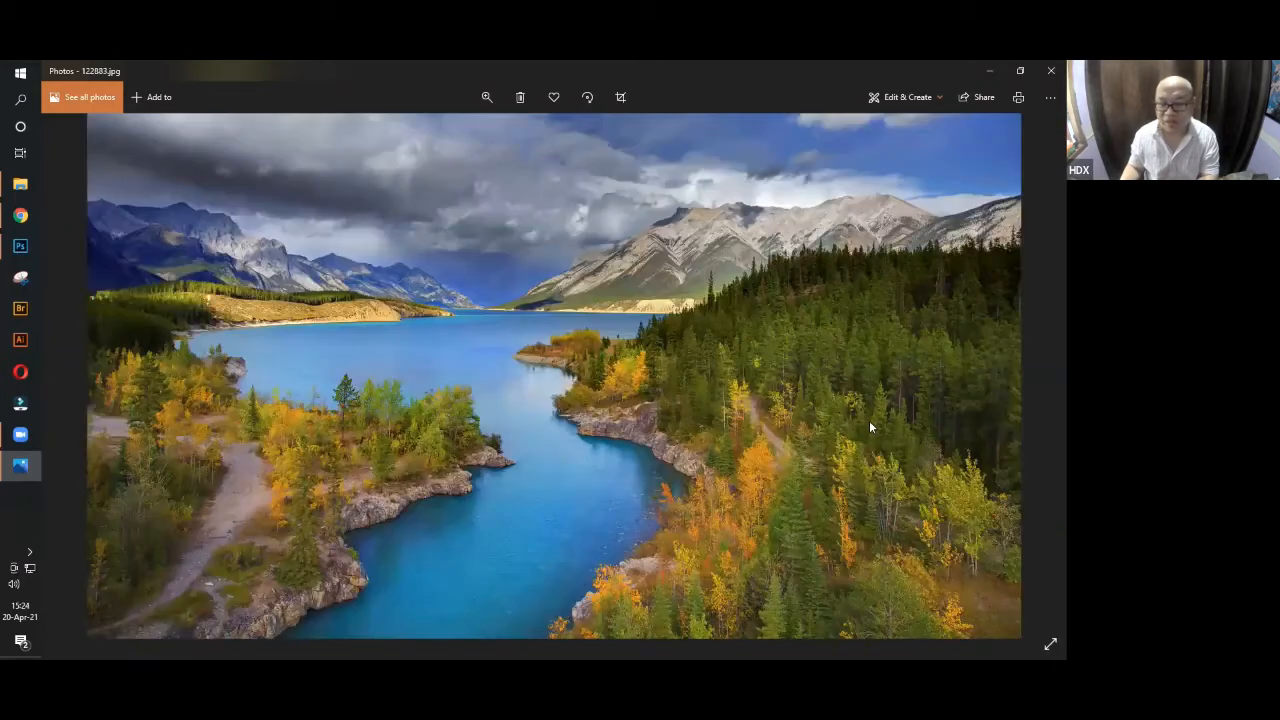
{"action": "key", "text": "Right"}
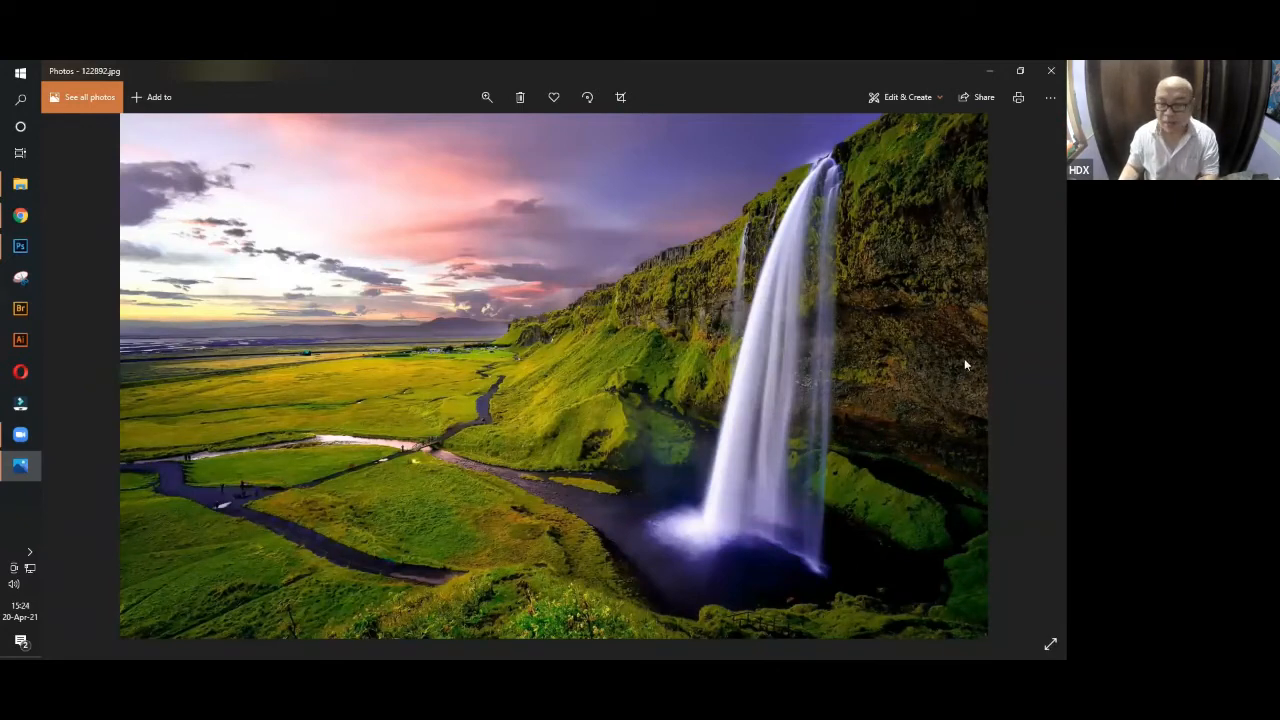
{"action": "key", "text": "Right"}
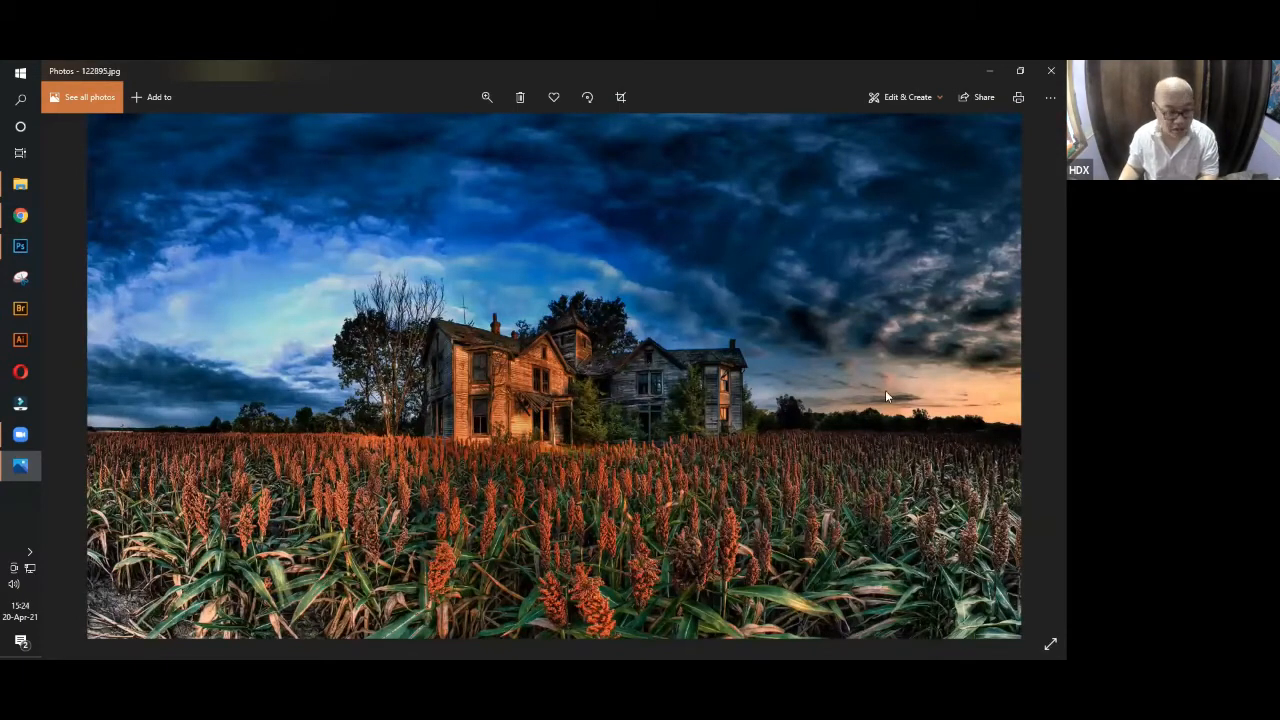
{"action": "key", "text": "Right"}
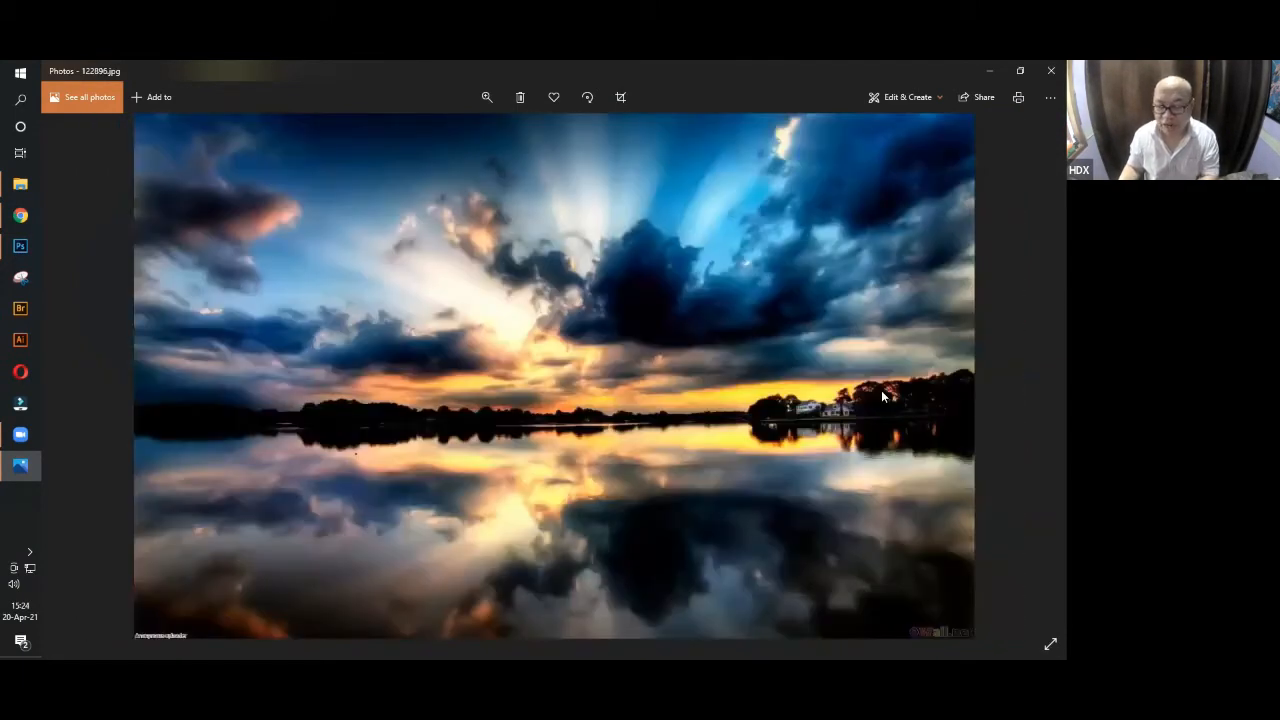
{"action": "key", "text": "Right"}
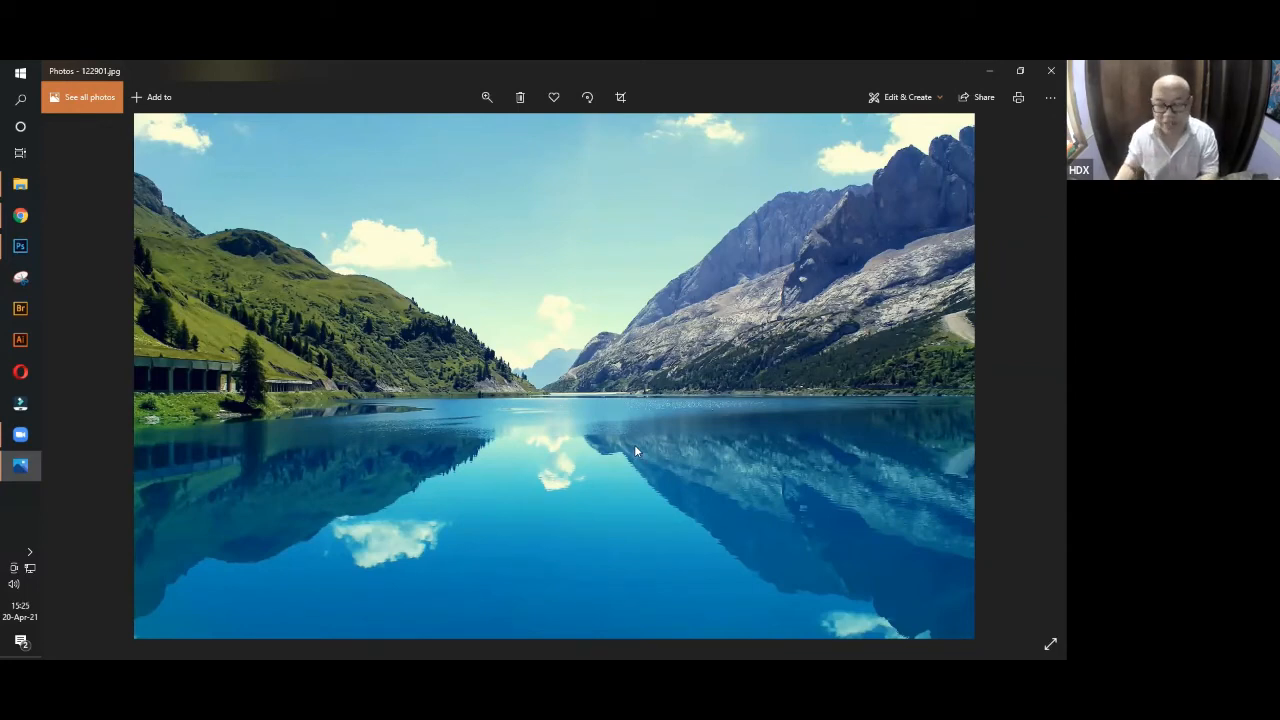
{"action": "key", "text": "Right"}
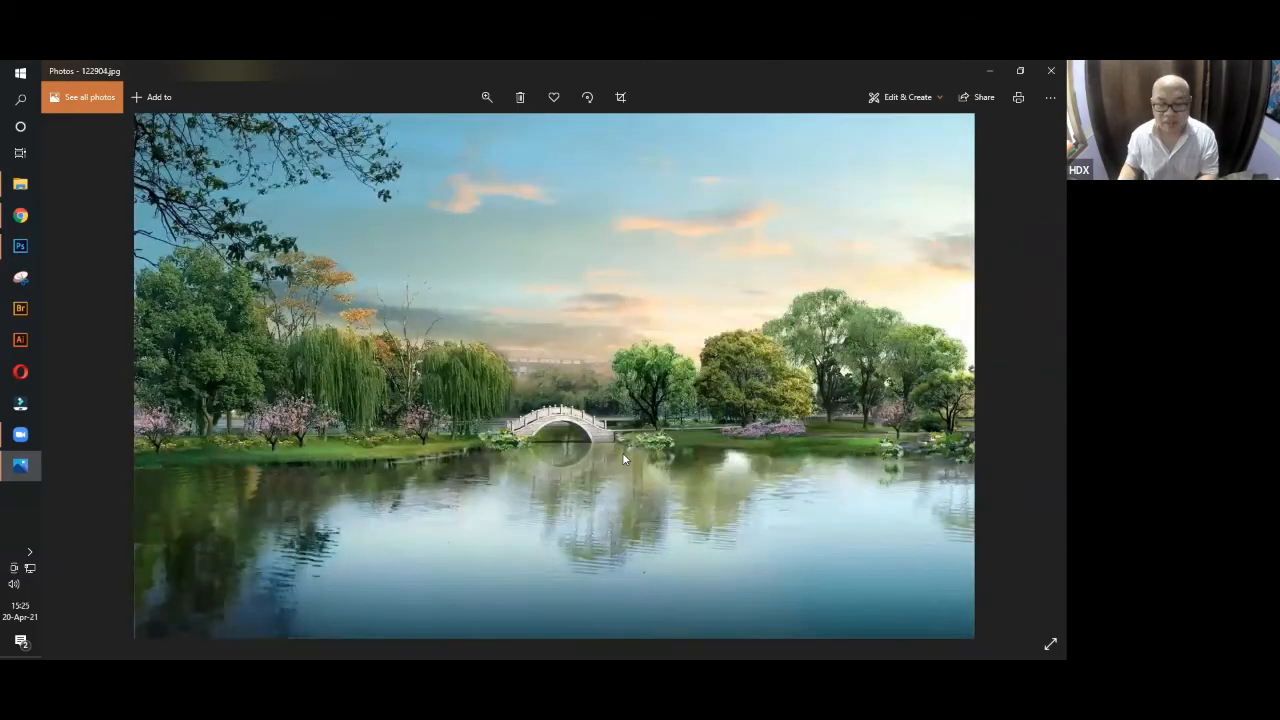
{"action": "key", "text": "Right"}
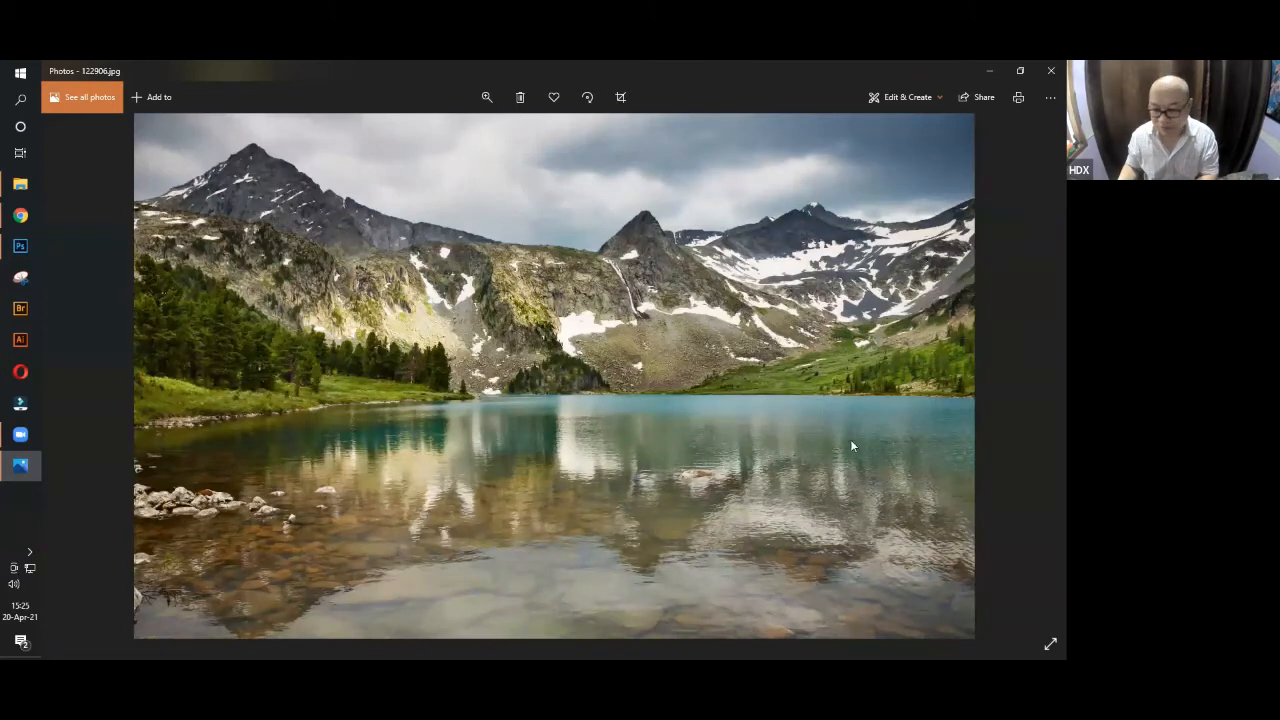
{"action": "key", "text": "Right"}
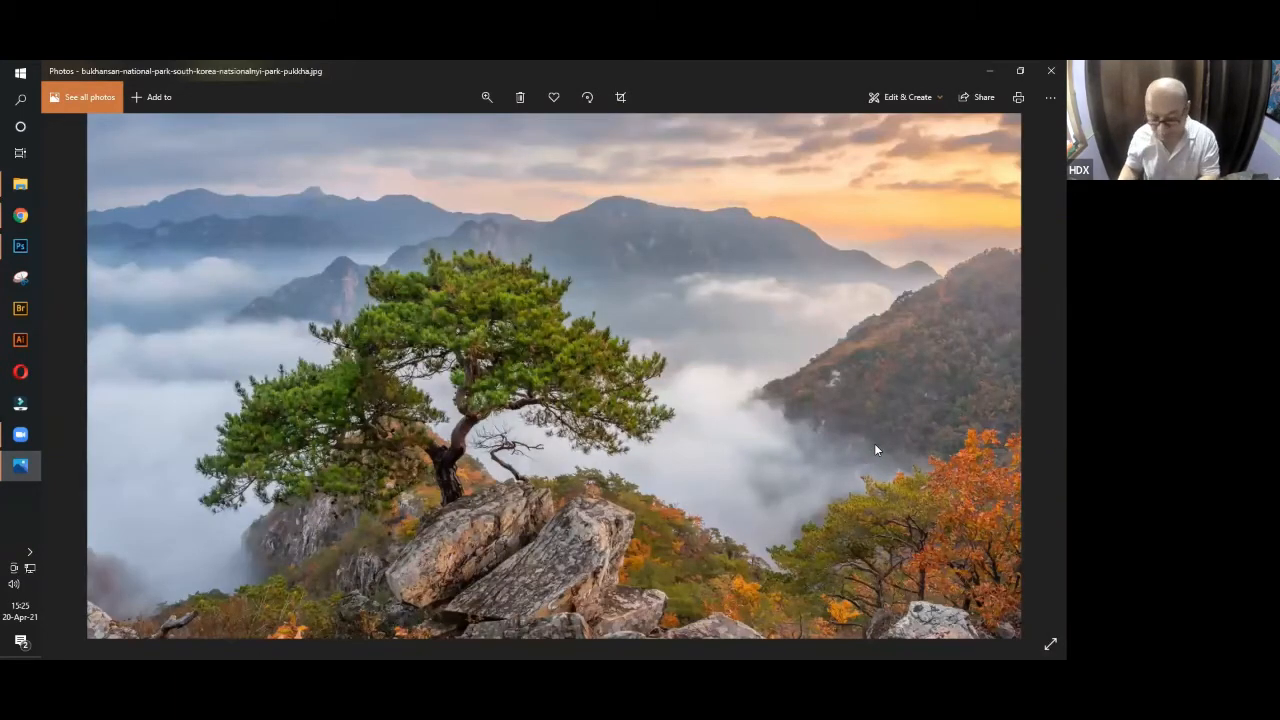
{"action": "key", "text": "Right"}
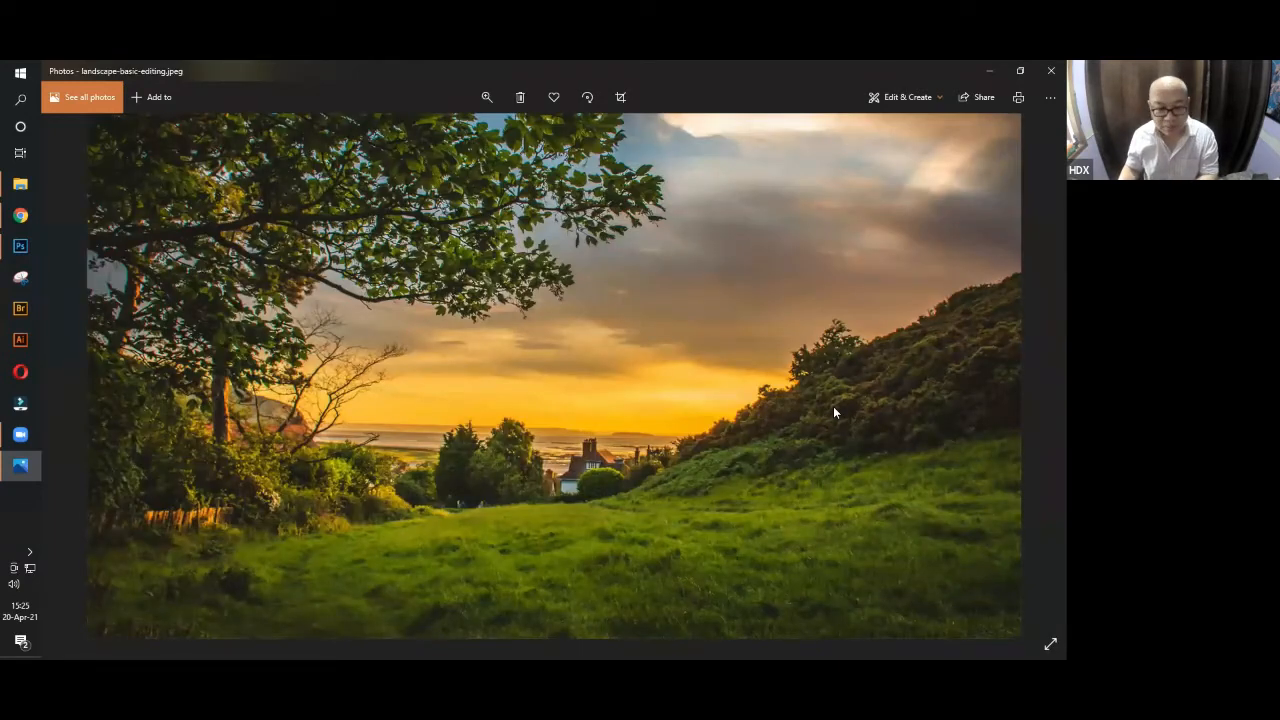
{"action": "key", "text": "Right"}
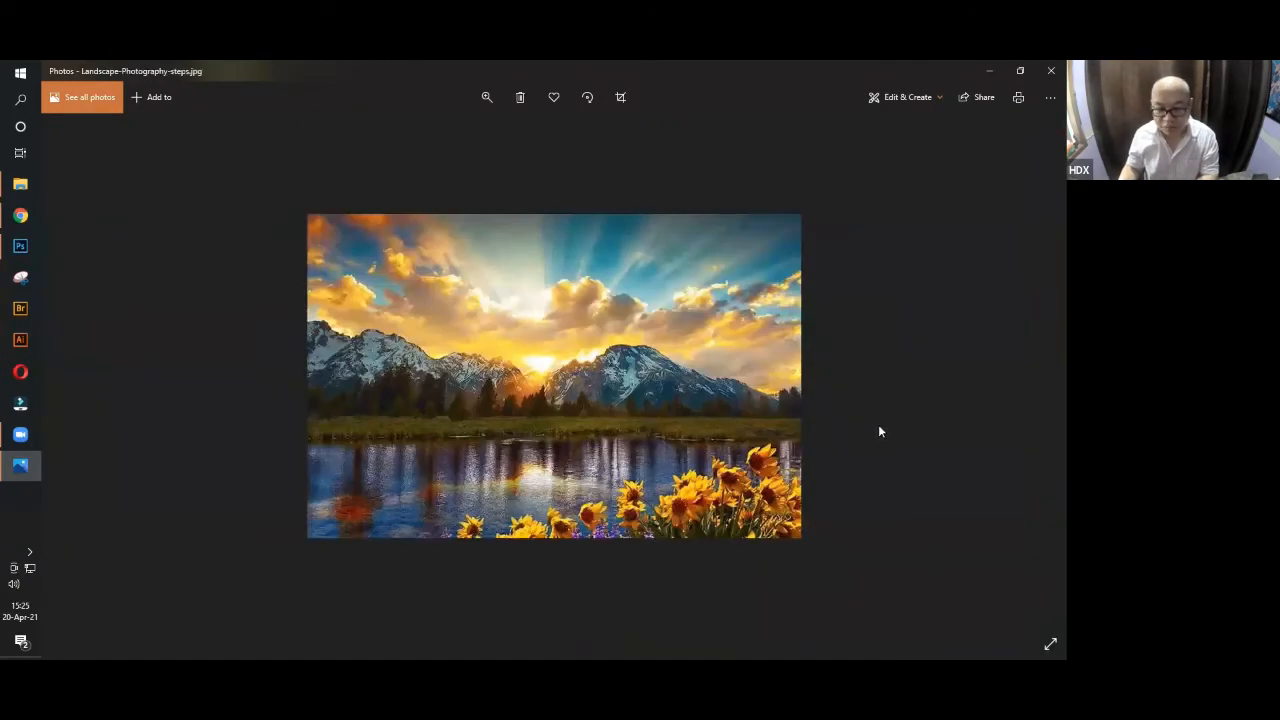
{"action": "key", "text": "Right"}
Switch to the other File Explorer window and open Latihan Landscape - Result.jpg to examine the retouched seascape.
{"action": "key", "text": "alt+Tab"}
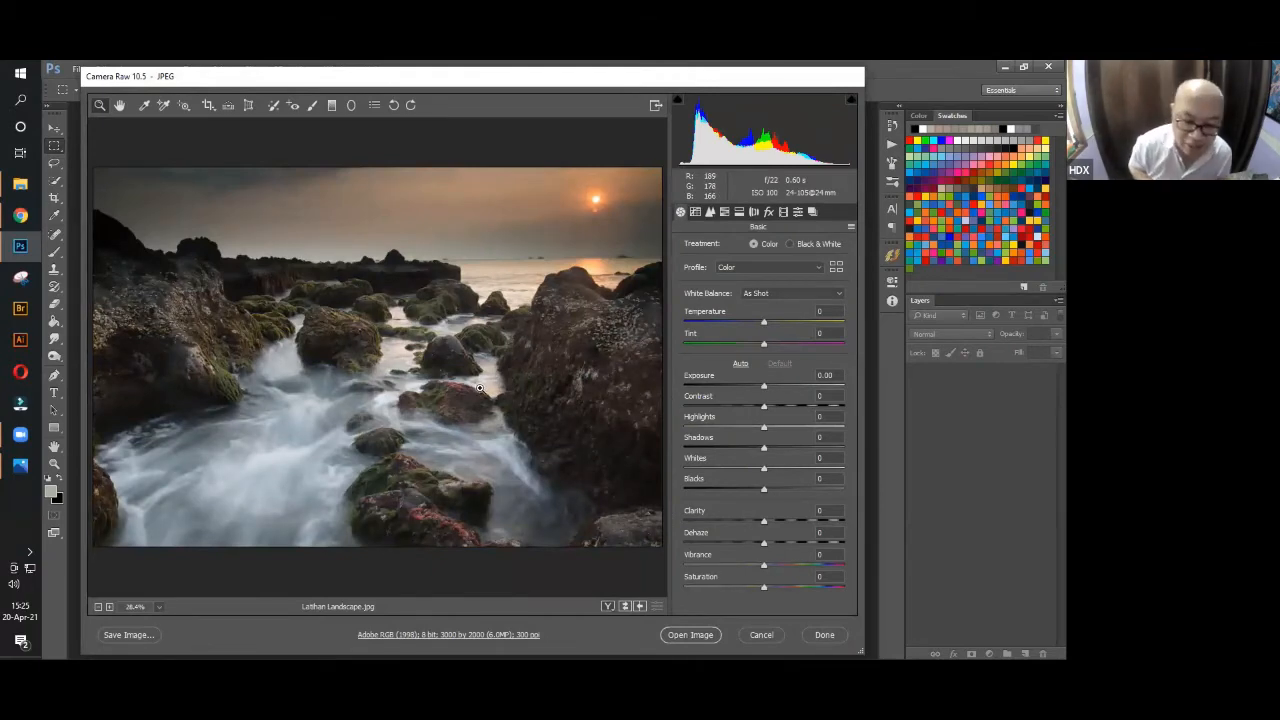
{"action": "mouse_move", "coordinate": [20, 184]}
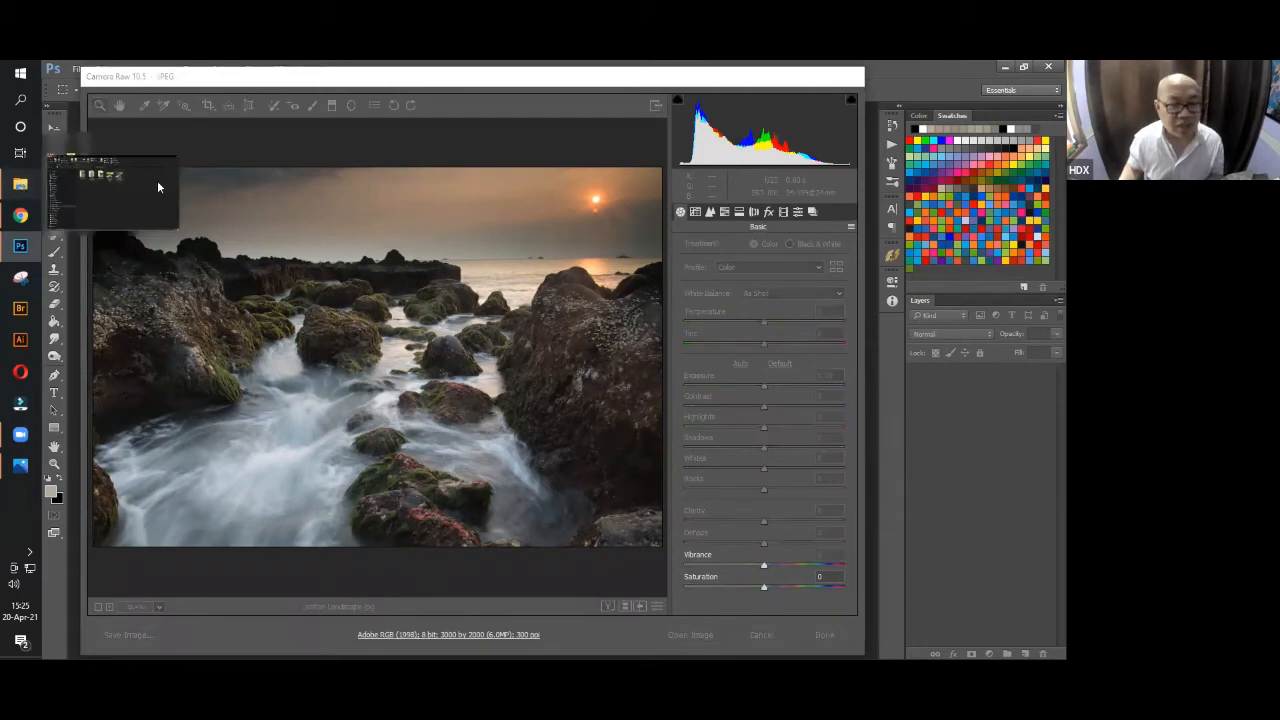
{"action": "left_click", "coordinate": [157, 180]}
{"action": "double_click", "coordinate": [549, 240]}
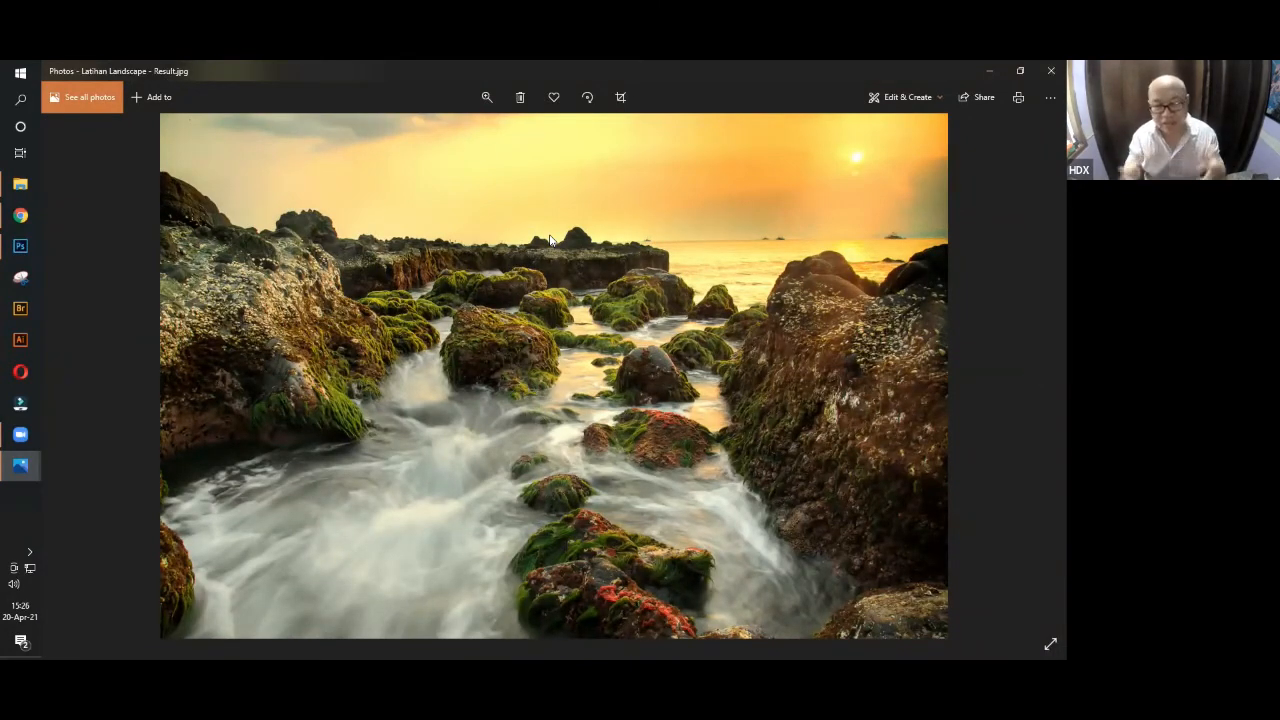
Switch back to Photoshop's Camera Raw and set the white balance of Latihan Landscape.jpg to Temperature +31 and Tint +13.
{"action": "left_click", "coordinate": [20, 245]}
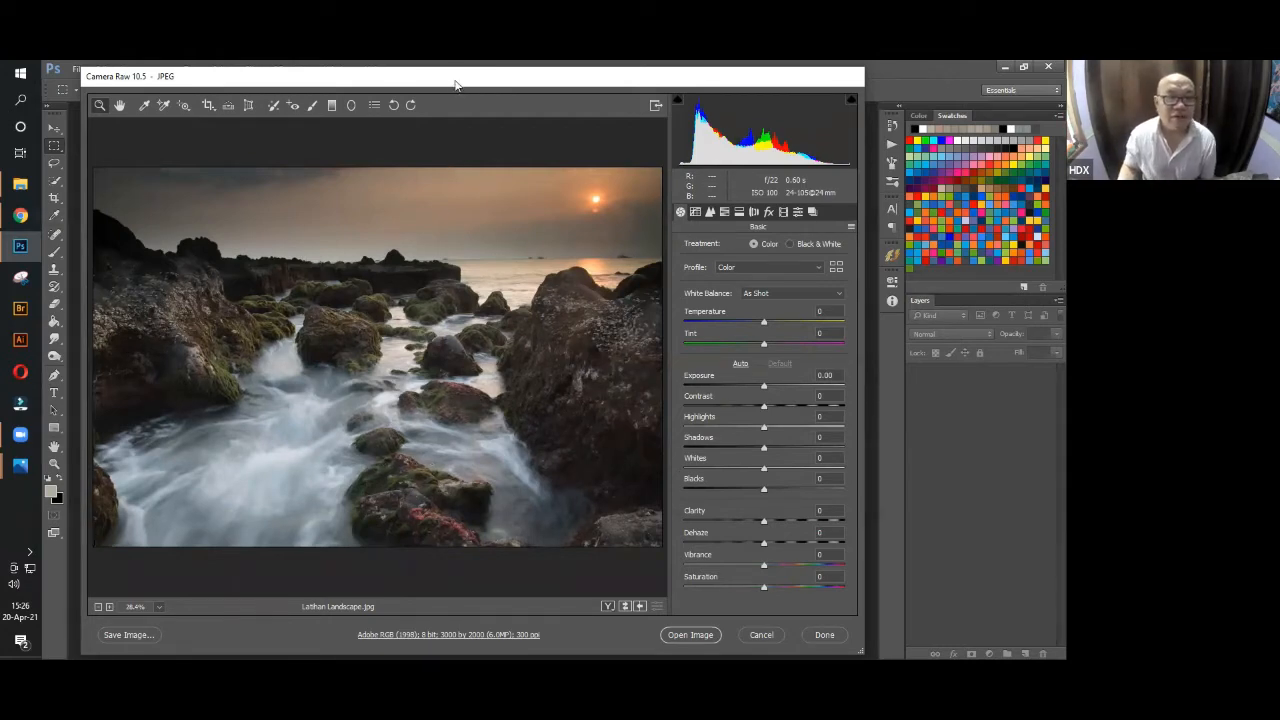
{"action": "left_click_drag", "start_coordinate": [469, 86], "coordinate": [485, 88]}
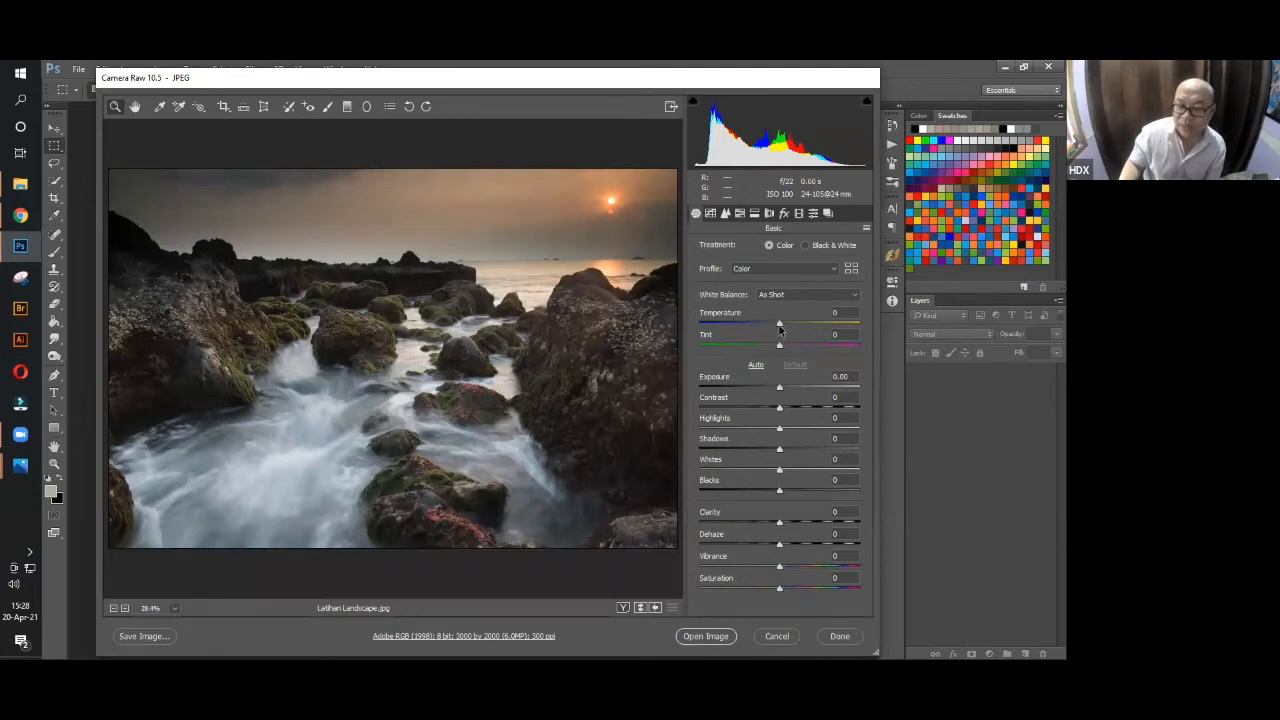
{"action": "left_click_drag", "start_coordinate": [779, 327], "coordinate": [799, 330]}
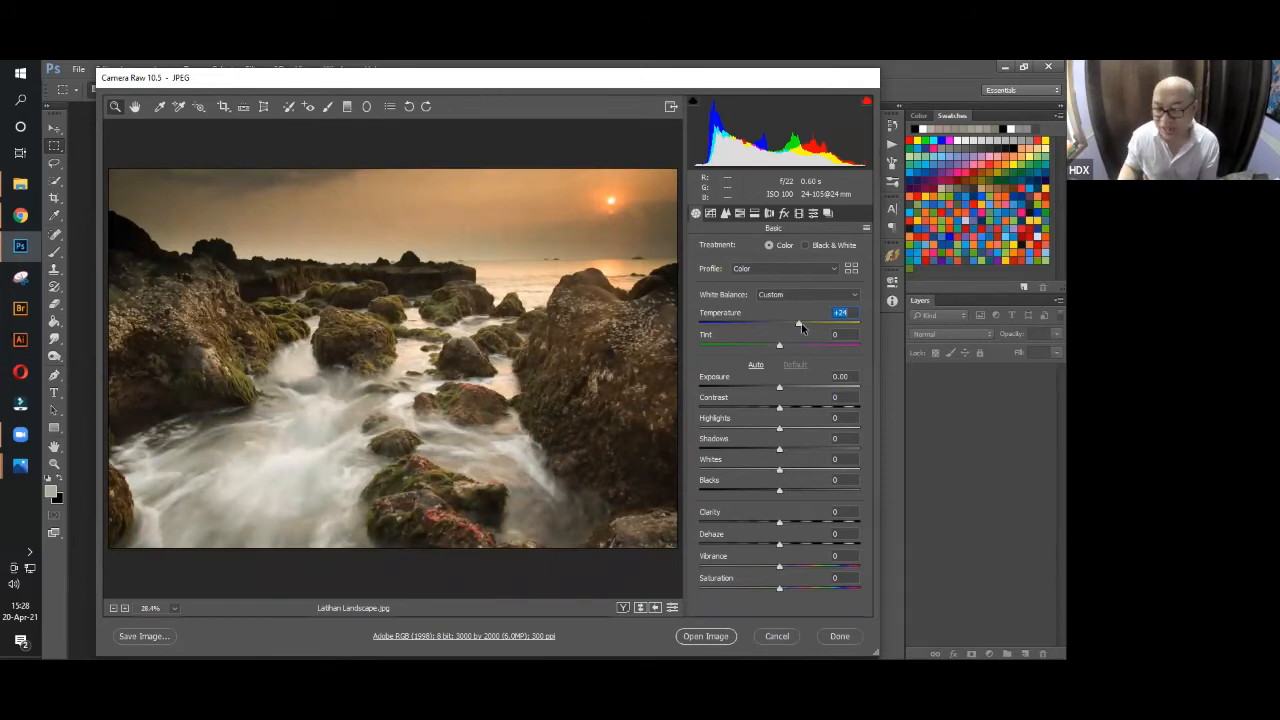
{"action": "left_click_drag", "start_coordinate": [797, 324], "coordinate": [800, 326]}
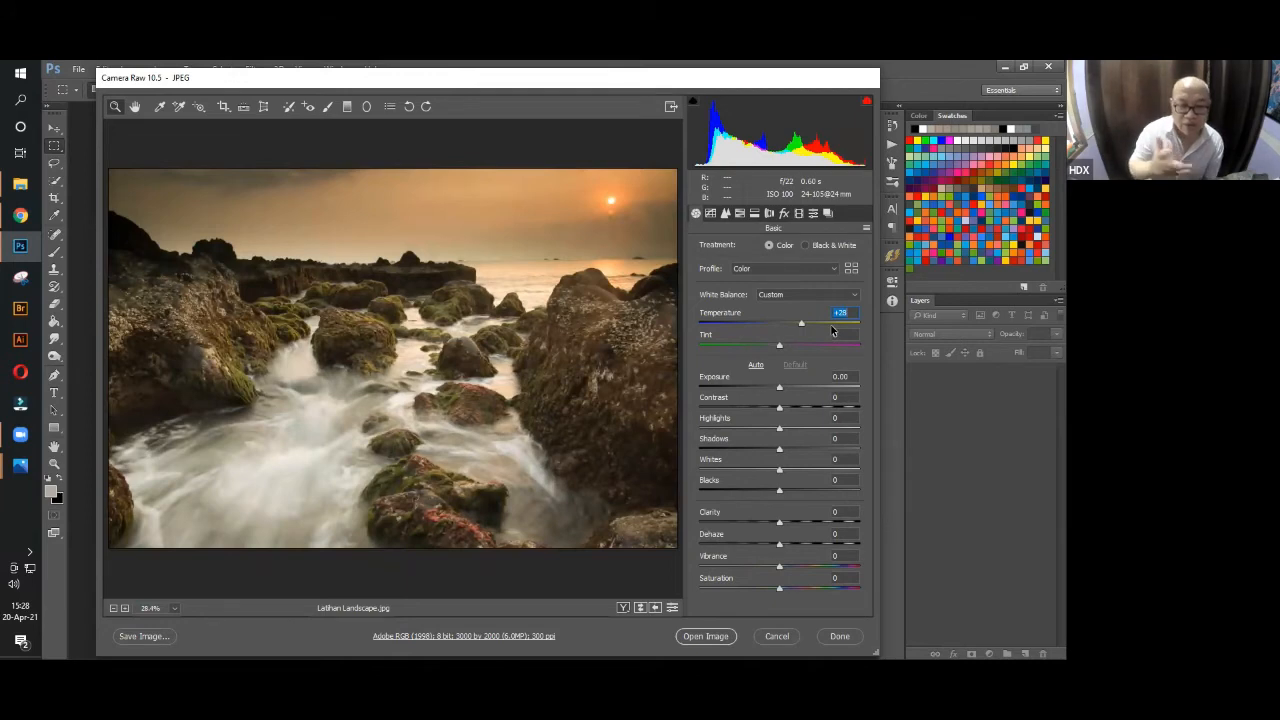
{"action": "left_click", "coordinate": [780, 346]}
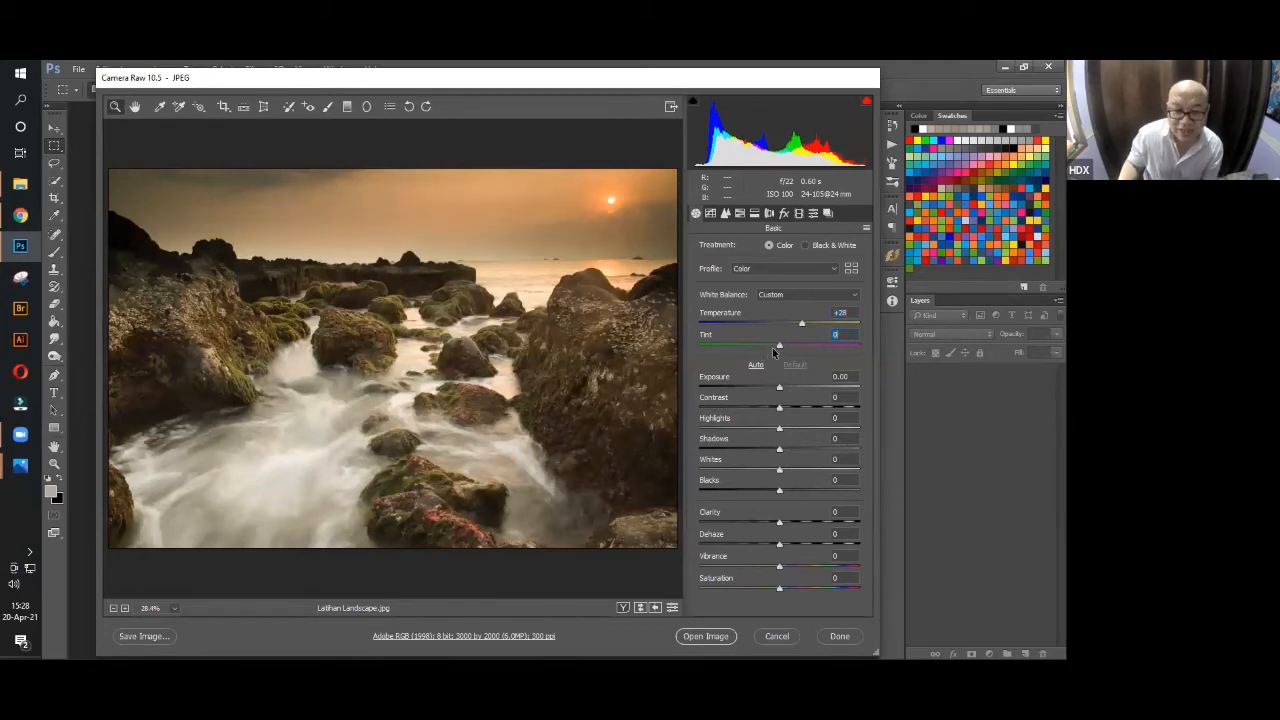
{"action": "mouse_move", "coordinate": [773, 351]}
{"action": "left_mouse_down"}
{"action": "mouse_move", "coordinate": [803, 362]}
{"action": "mouse_move", "coordinate": [789, 356]}
{"action": "left_mouse_up"}
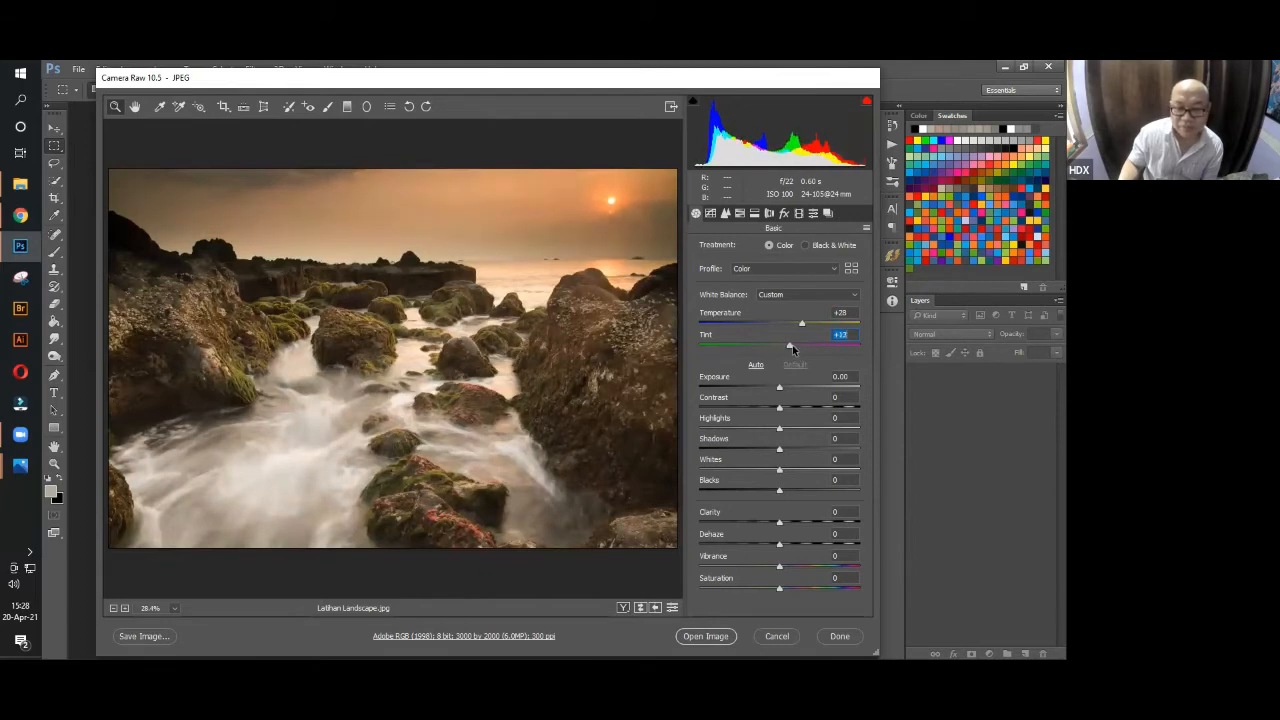
{"action": "left_click_drag", "start_coordinate": [803, 327], "coordinate": [808, 331]}
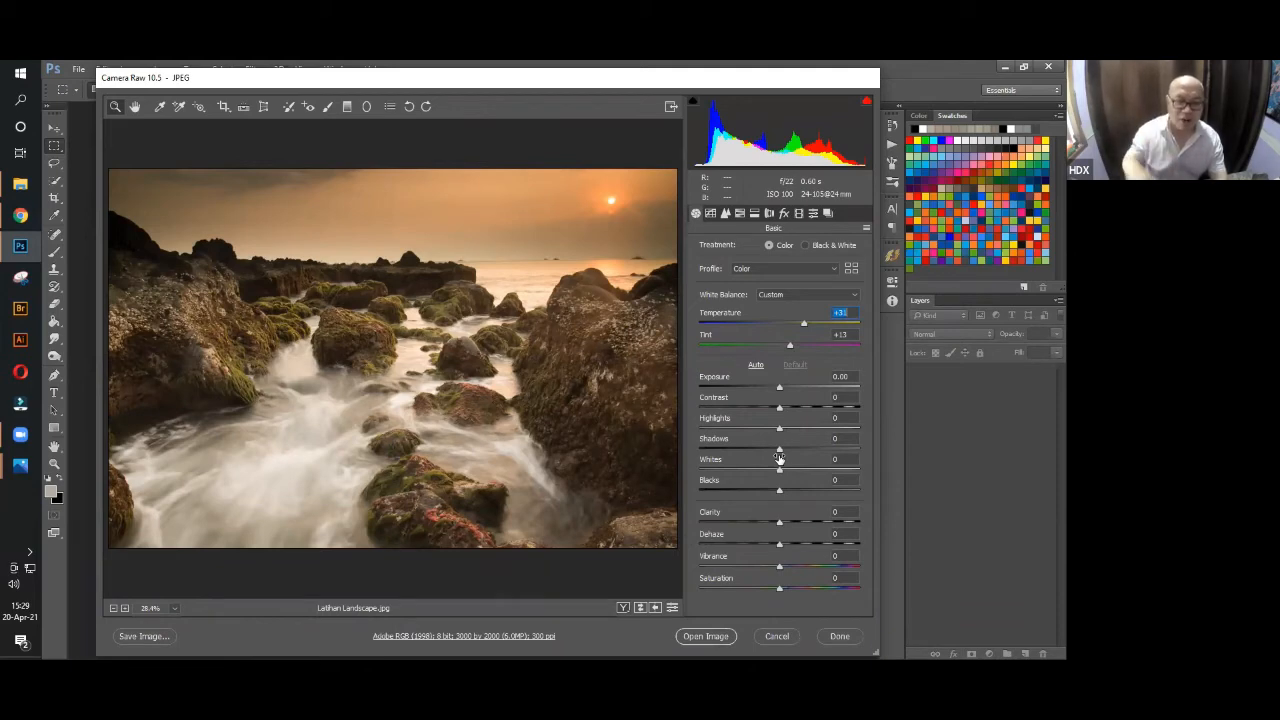
Adjust the seascape's tones by setting Highlights to -73, Shadows to +21 and Contrast to +13.
{"action": "left_click_drag", "start_coordinate": [779, 430], "coordinate": [708, 434]}
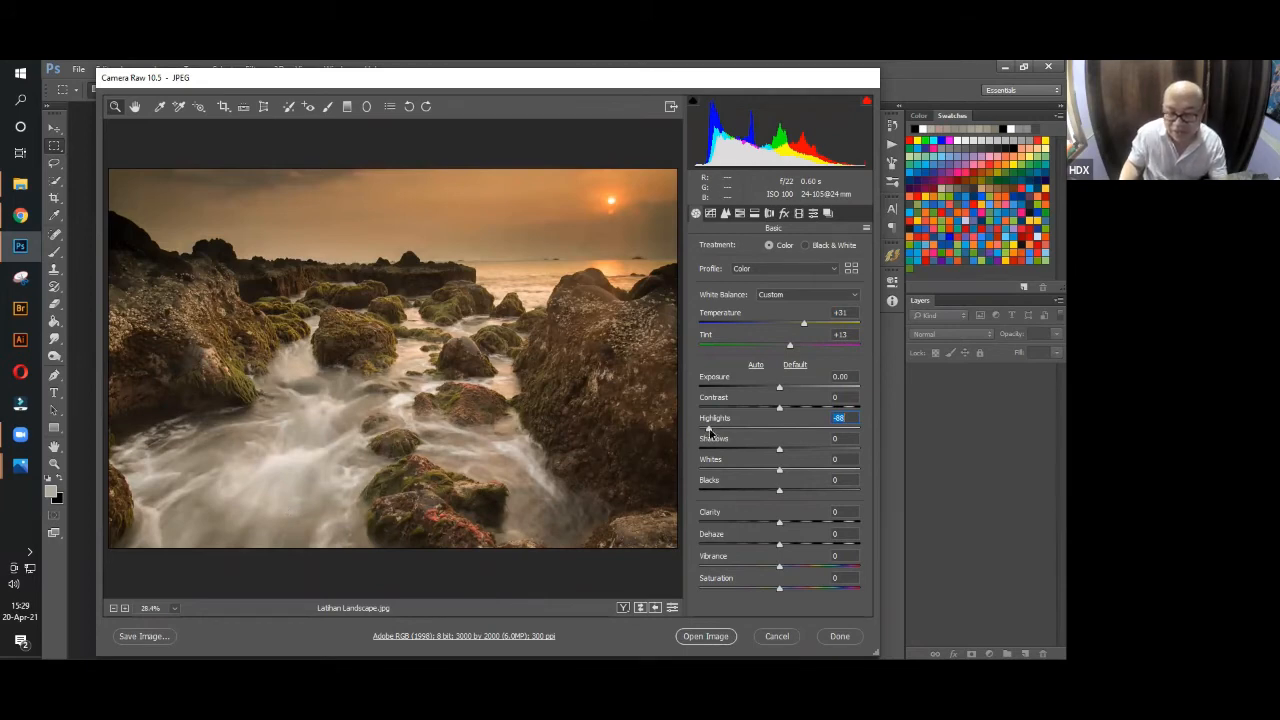
{"action": "left_click_drag", "start_coordinate": [709, 429], "coordinate": [721, 428]}
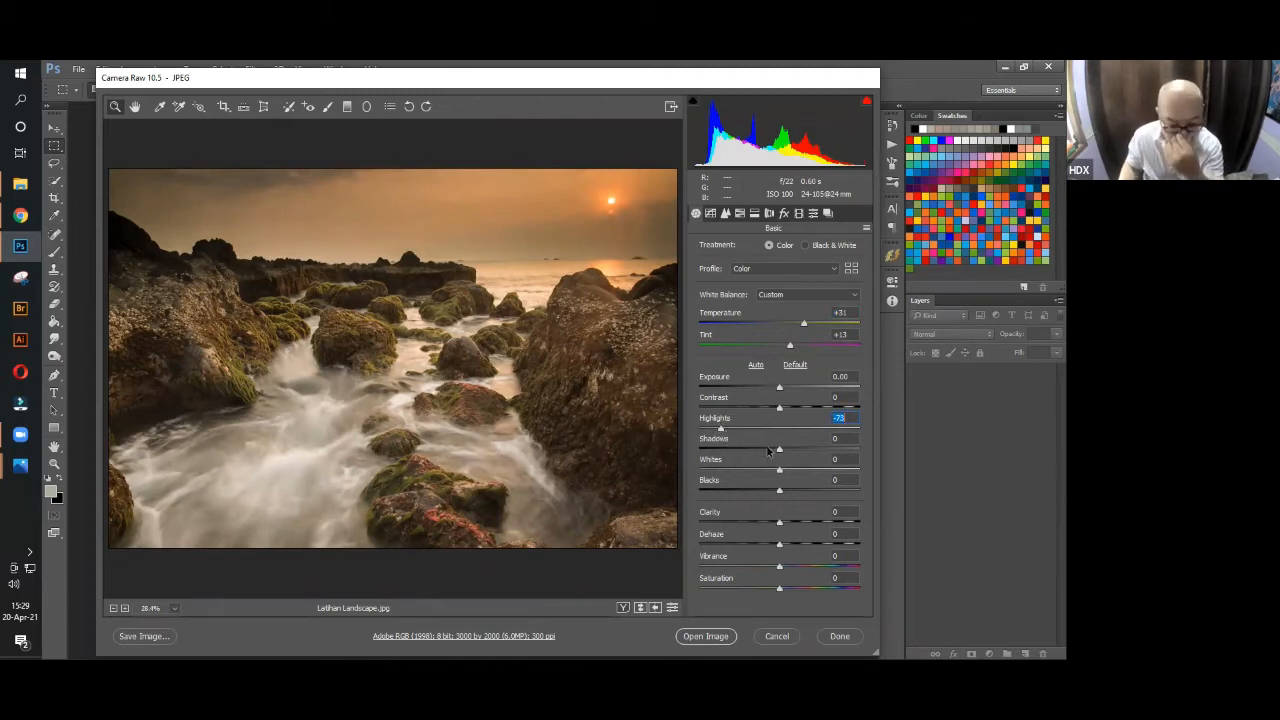
{"action": "mouse_move", "coordinate": [779, 453]}
{"action": "left_mouse_down"}
{"action": "mouse_move", "coordinate": [808, 453]}
{"action": "mouse_move", "coordinate": [787, 452]}
{"action": "left_mouse_up"}
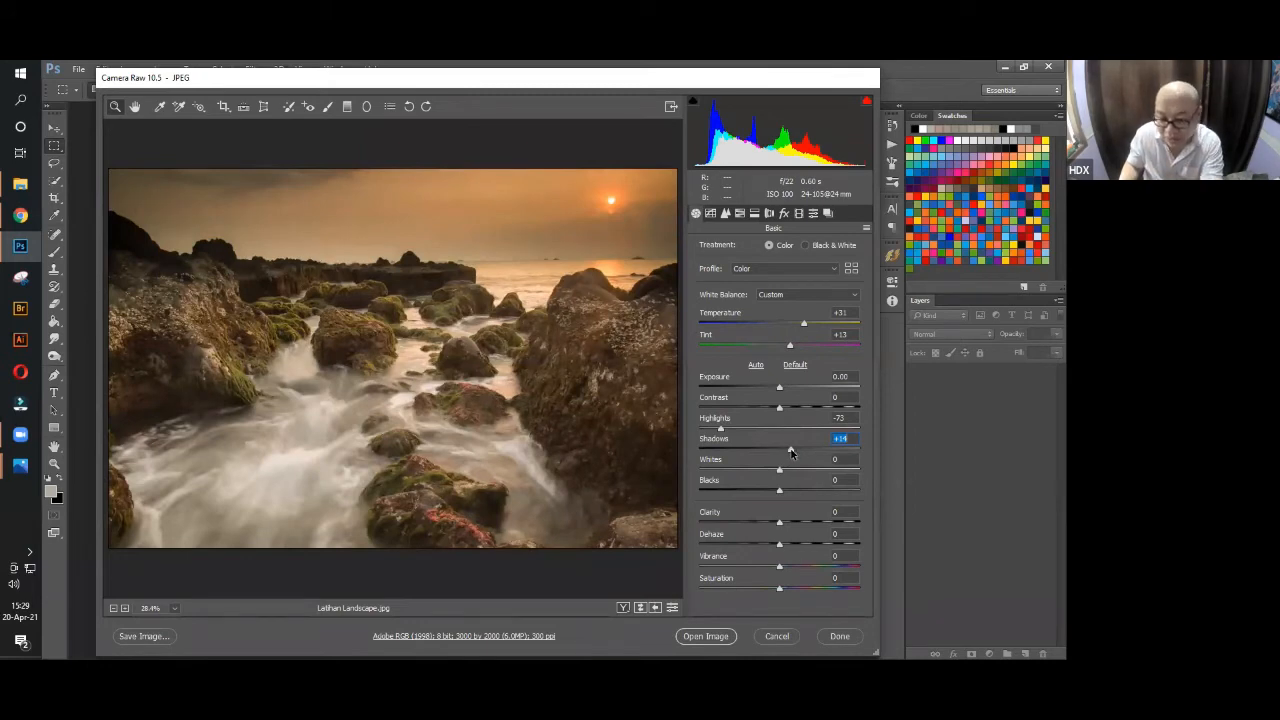
{"action": "mouse_move", "coordinate": [789, 453]}
{"action": "left_mouse_down"}
{"action": "mouse_move", "coordinate": [707, 449]}
{"action": "mouse_move", "coordinate": [785, 451]}
{"action": "left_mouse_up"}
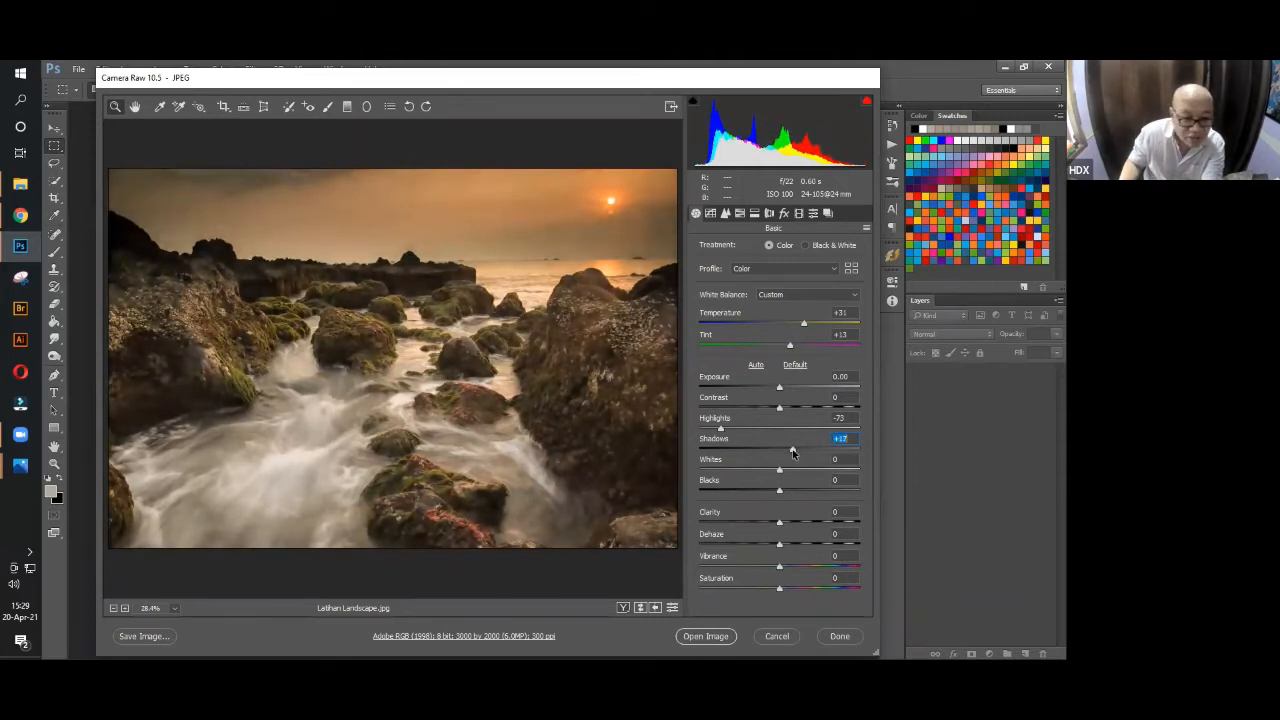
{"action": "left_click_drag", "start_coordinate": [792, 453], "coordinate": [794, 451]}
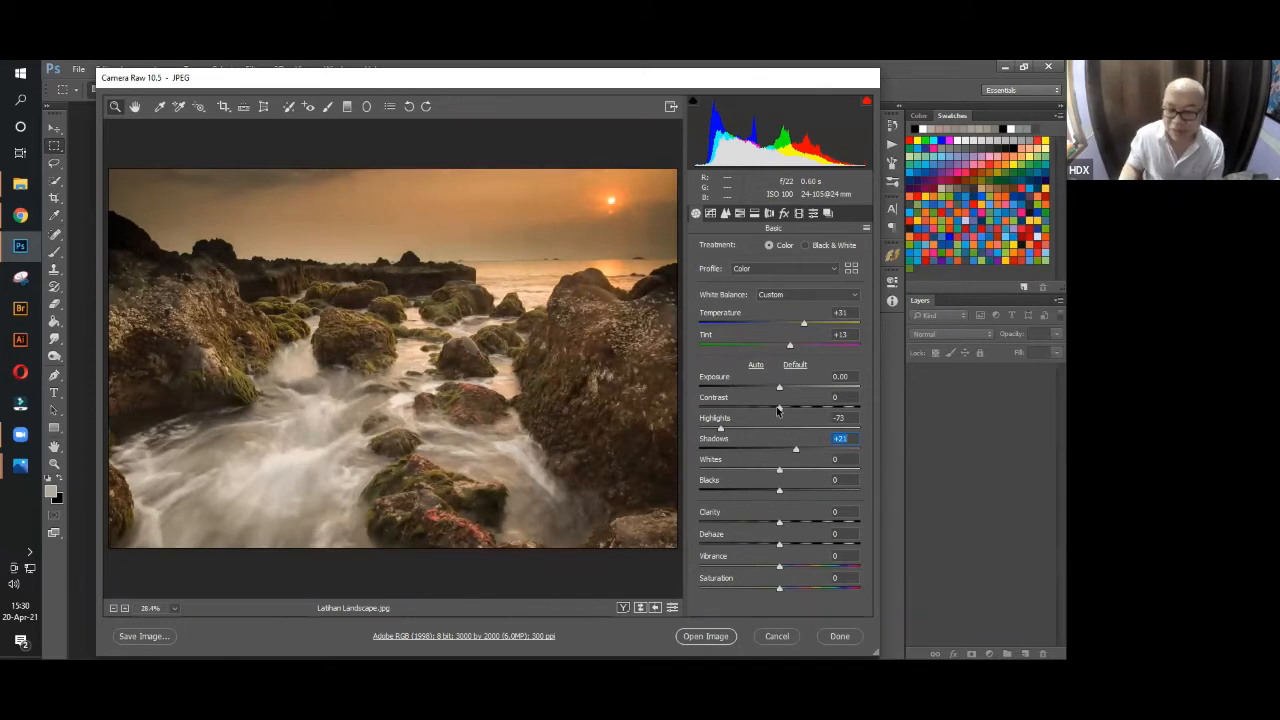
{"action": "left_click_drag", "start_coordinate": [779, 412], "coordinate": [789, 413]}
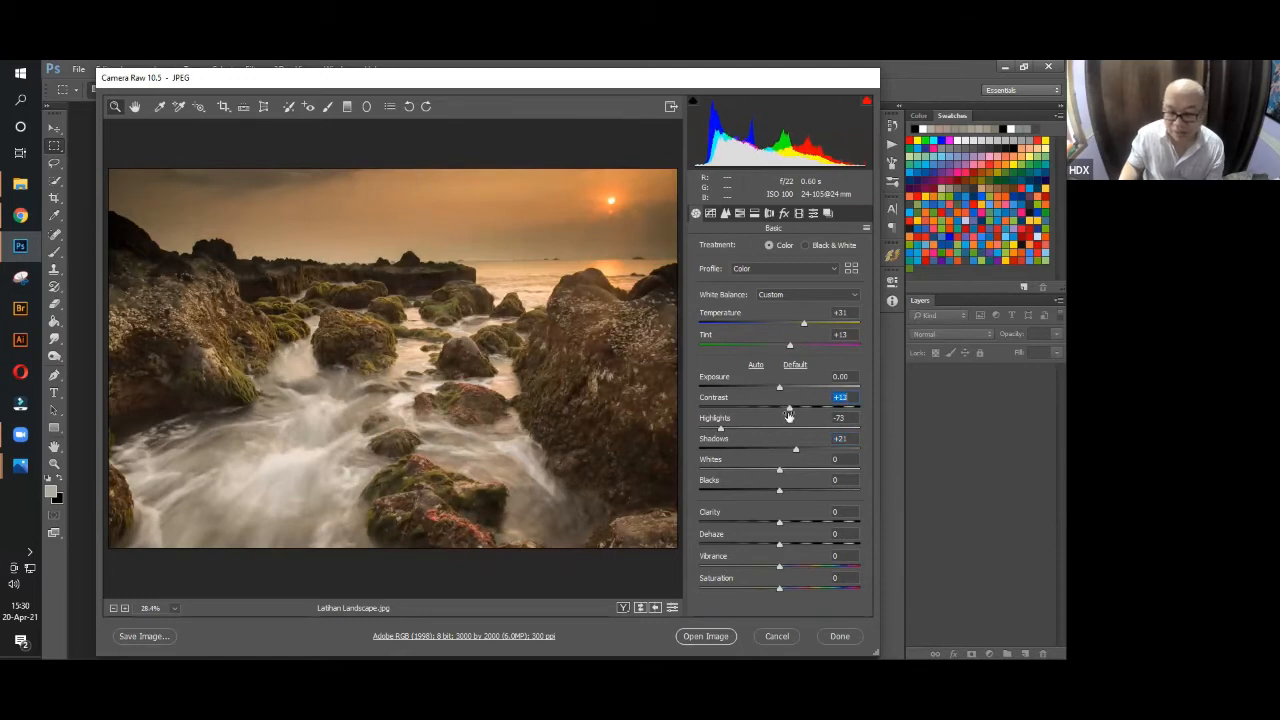
Set Whites to +19, Blacks to -13 and Clarity to +13 for the whole seascape.
{"action": "left_click_drag", "start_coordinate": [782, 472], "coordinate": [768, 496]}
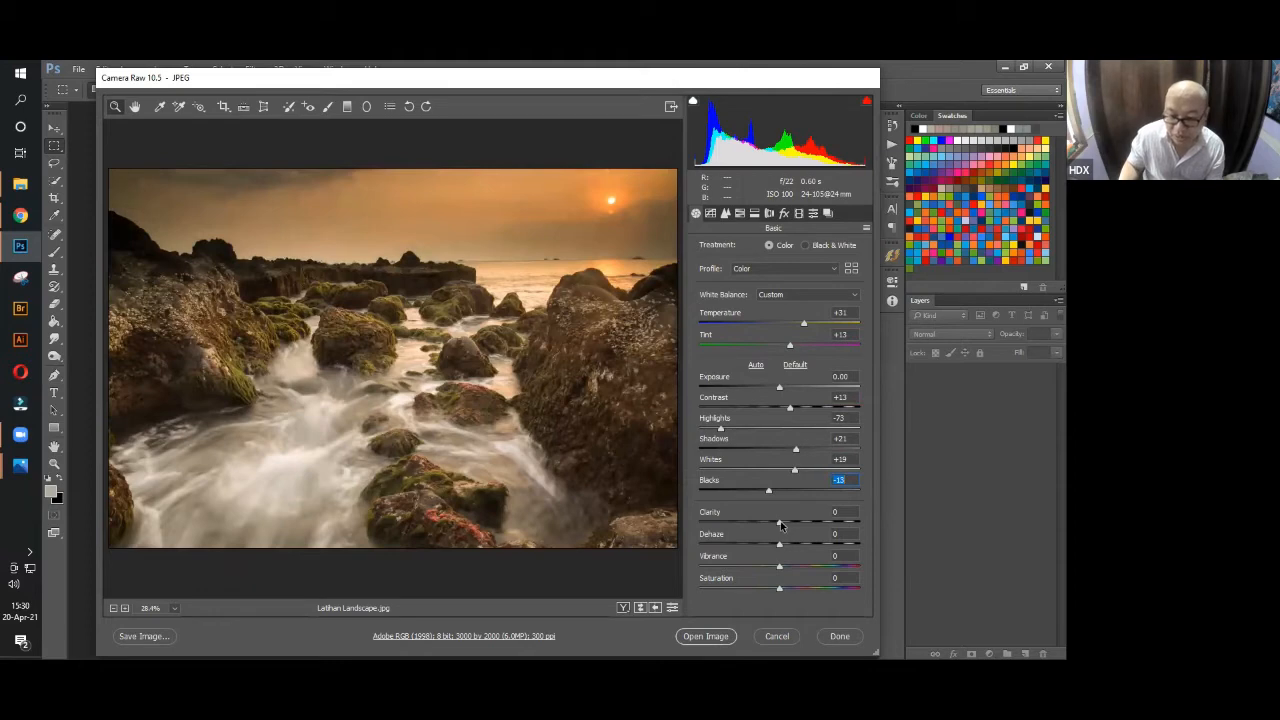
{"action": "left_click_drag", "start_coordinate": [781, 525], "coordinate": [787, 529]}
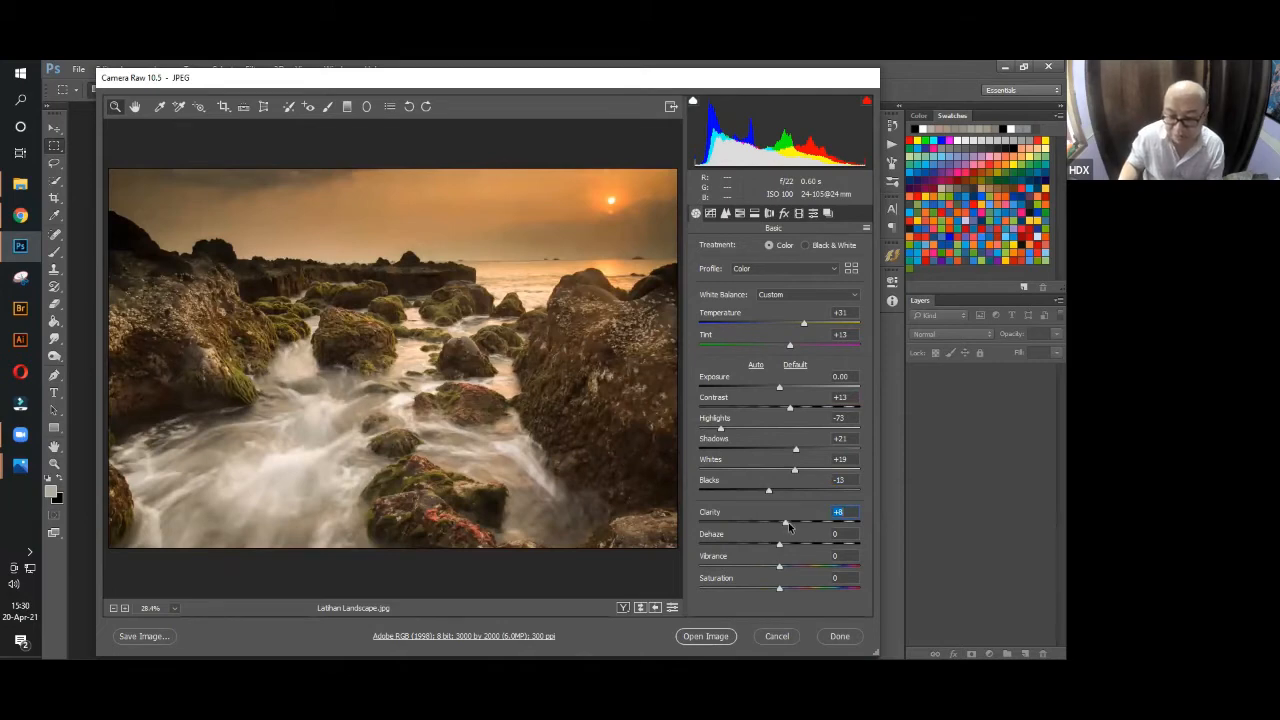
{"action": "left_click_drag", "start_coordinate": [787, 529], "coordinate": [791, 532]}
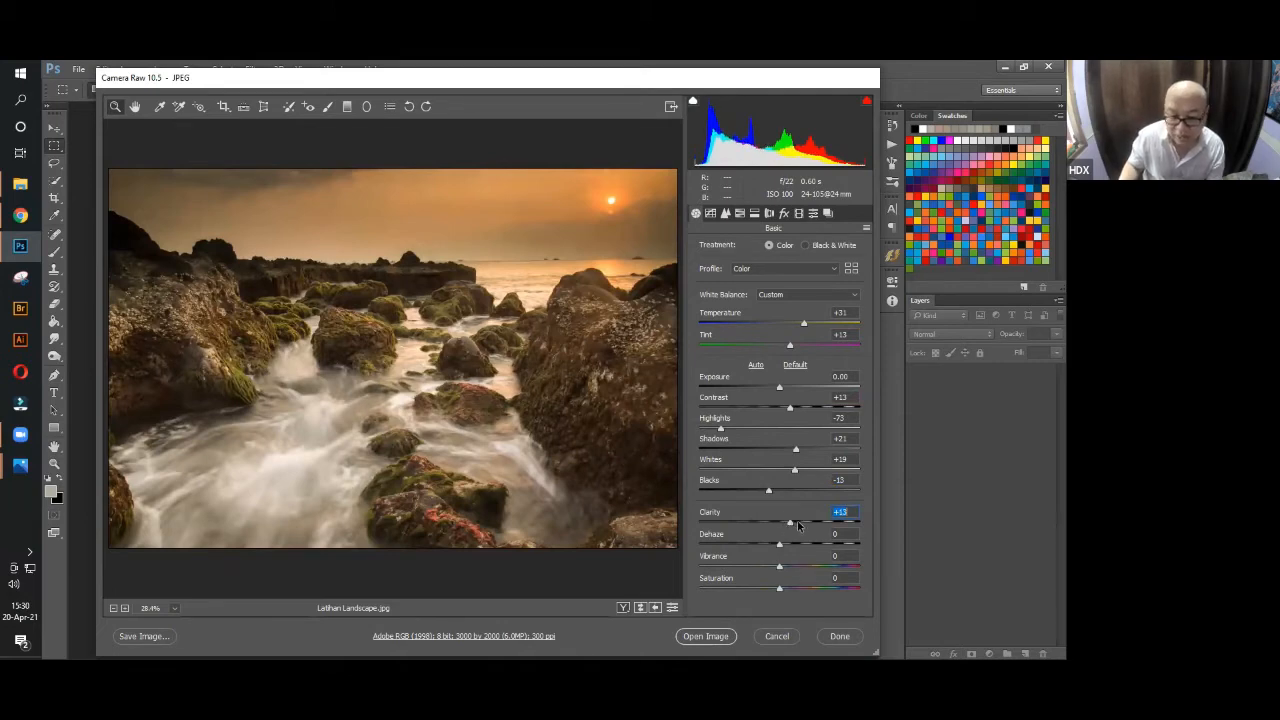
Try negative and positive Dehaze amounts on the seascape, and return Dehaze to 0.
{"action": "mouse_move", "coordinate": [779, 546]}
{"action": "left_mouse_down"}
{"action": "mouse_move", "coordinate": [760, 549]}
{"action": "mouse_move", "coordinate": [794, 555]}
{"action": "mouse_move", "coordinate": [758, 549]}
{"action": "mouse_move", "coordinate": [794, 549]}
{"action": "mouse_move", "coordinate": [770, 553]}
{"action": "left_mouse_up"}
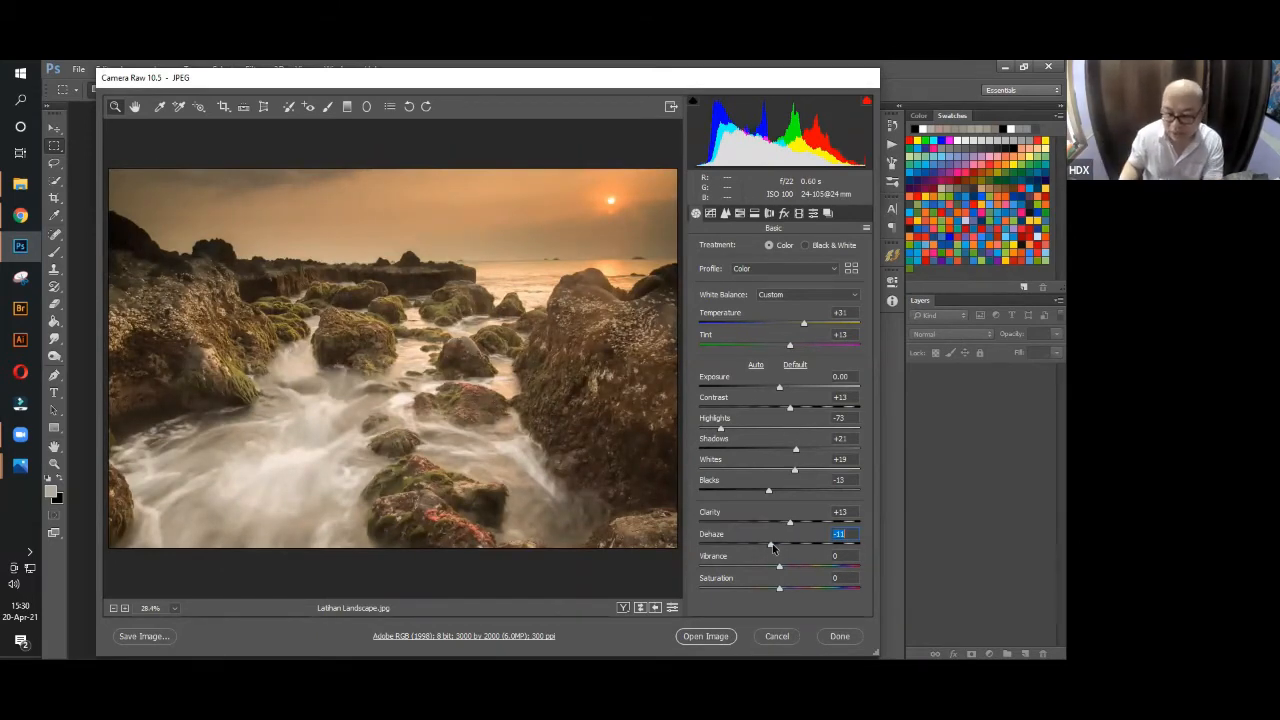
{"action": "mouse_move", "coordinate": [770, 547]}
{"action": "left_mouse_down"}
{"action": "mouse_move", "coordinate": [805, 548]}
{"action": "mouse_move", "coordinate": [789, 548]}
{"action": "left_mouse_up"}
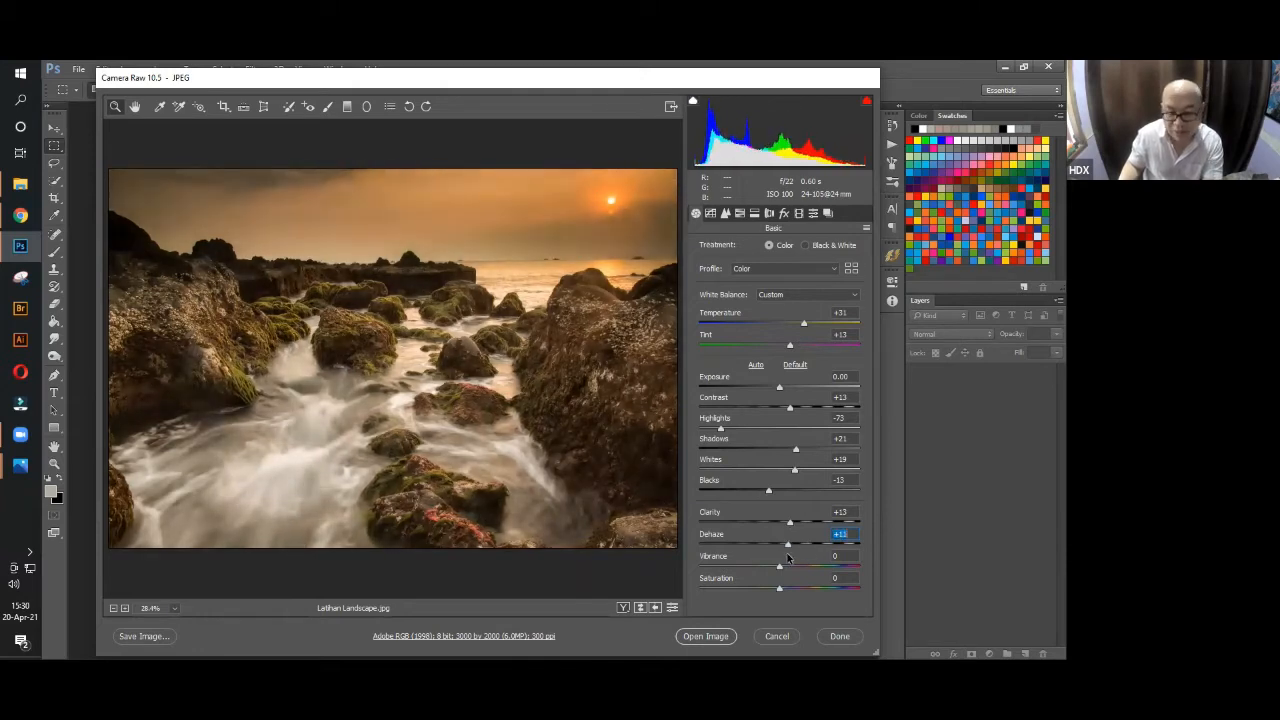
{"action": "type", "text": "0"}
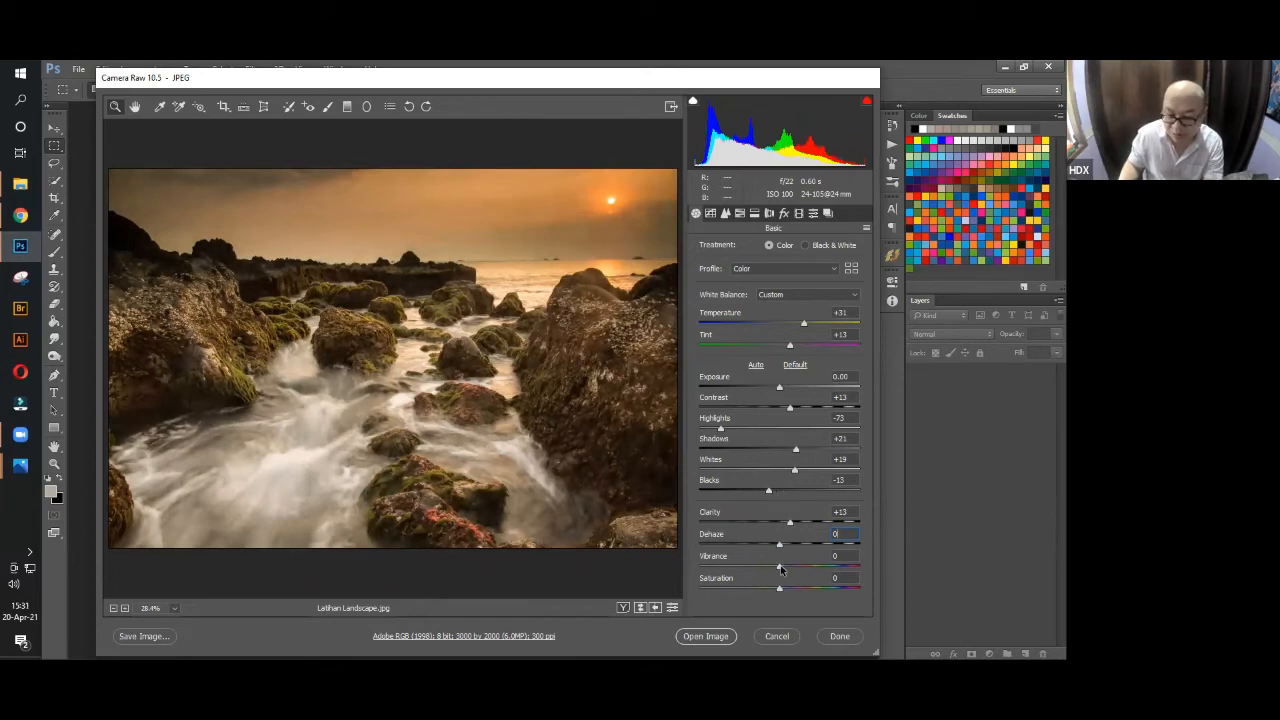
Strengthen the seascape's colours by setting Vibrance to +14 and Saturation to +9.
{"action": "left_click_drag", "start_coordinate": [780, 569], "coordinate": [787, 590]}
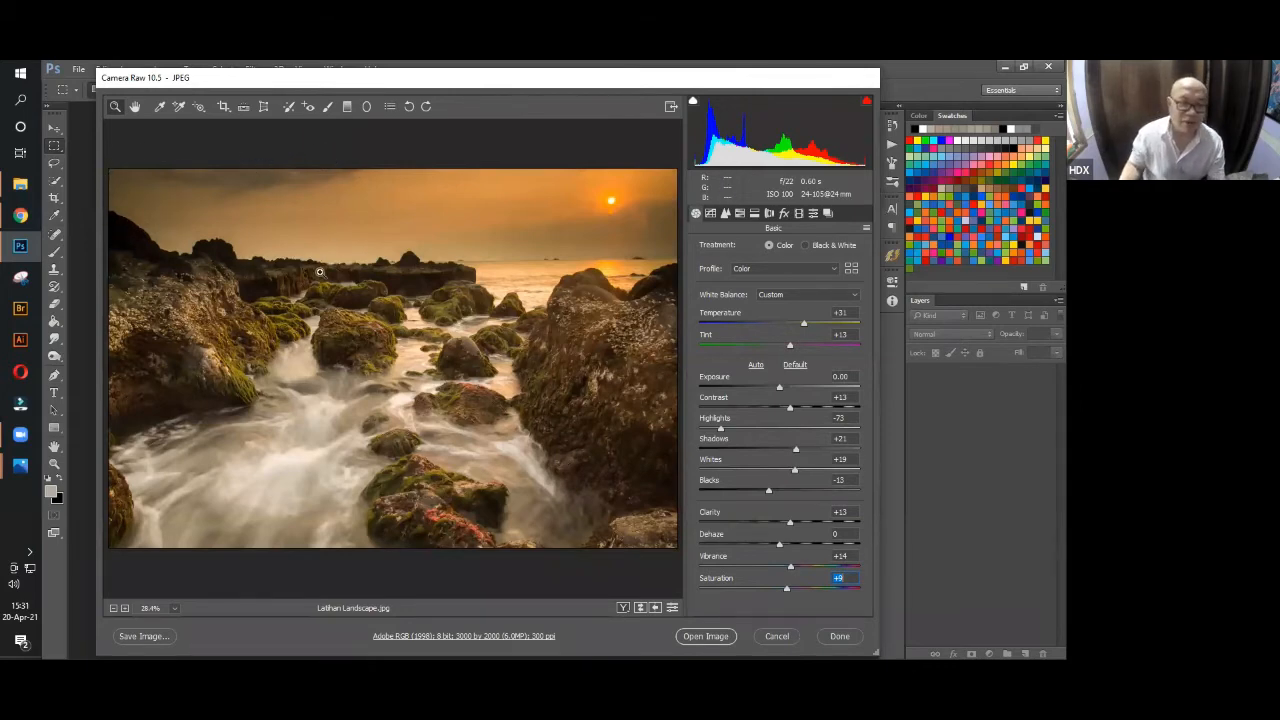
Try brighter Exposure values on the seascape, and return Exposure to 0.
{"action": "left_click_drag", "start_coordinate": [778, 390], "coordinate": [800, 391]}
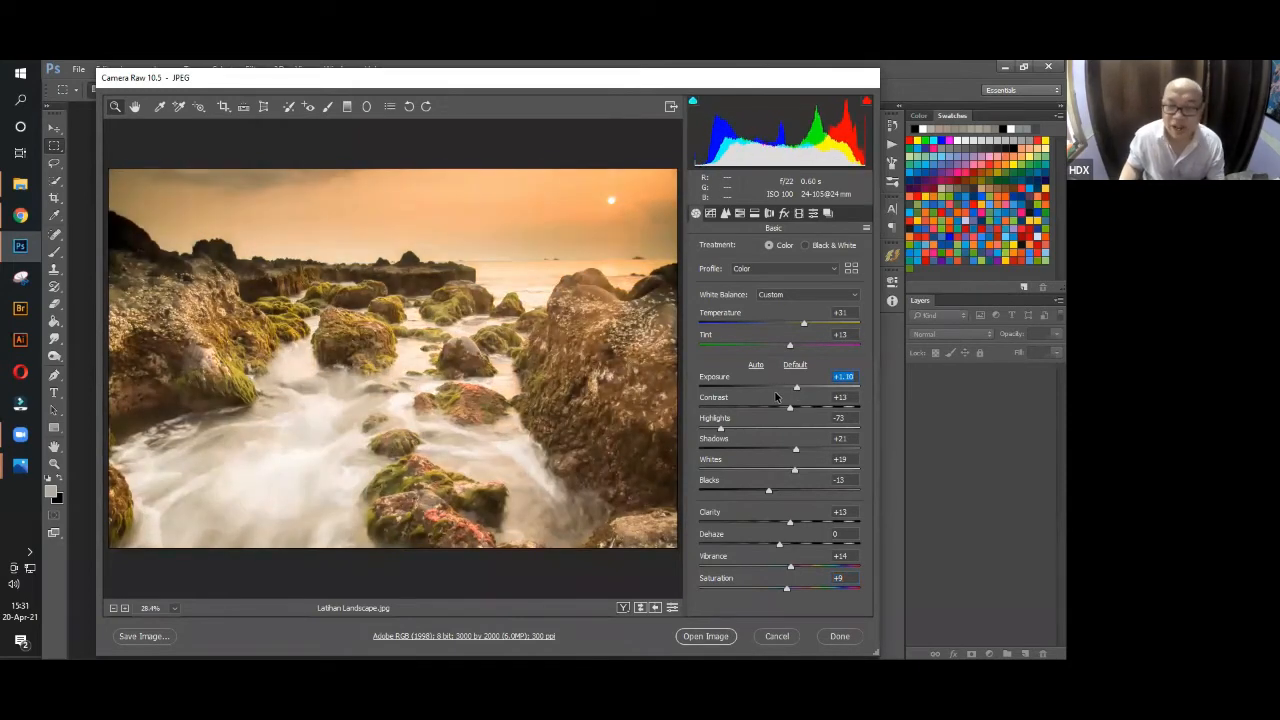
{"action": "left_click", "coordinate": [808, 390]}
{"action": "left_click", "coordinate": [773, 388]}
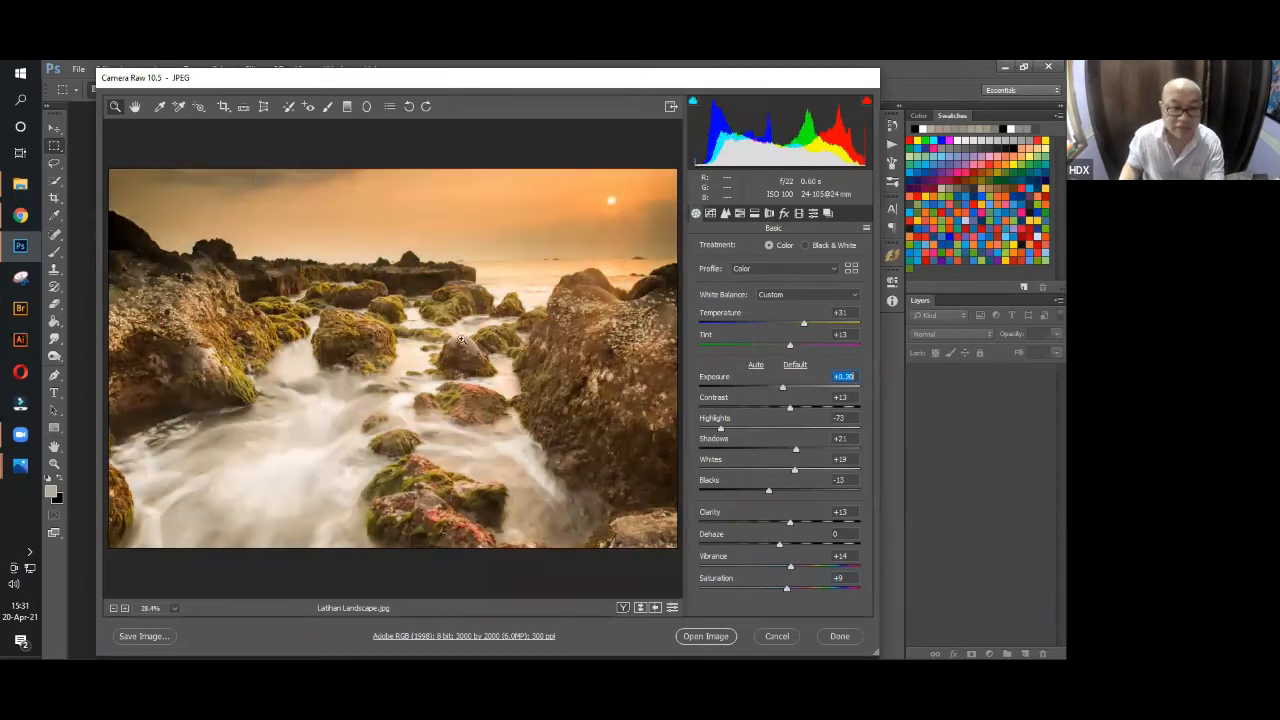
{"action": "type", "text": "0"}
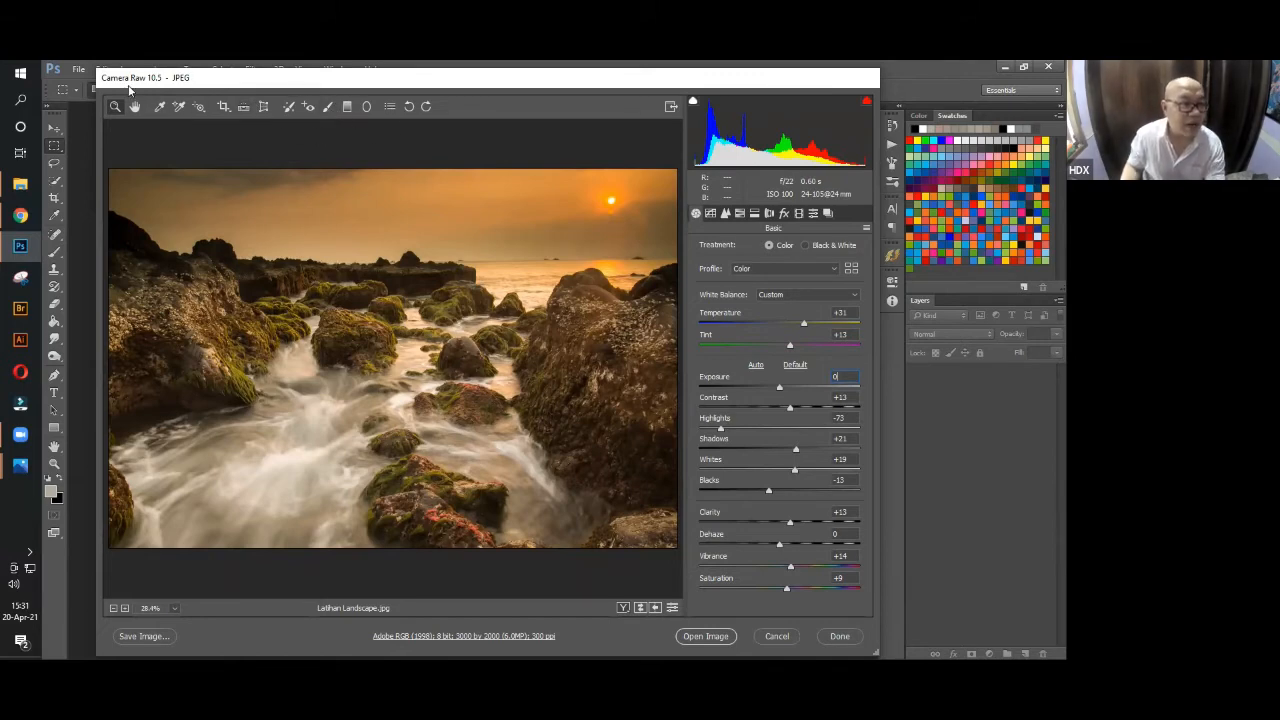
Activate the Adjustment Brush and reset its Exposure, Highlights, Shadows and Saturation to 0.
{"action": "left_click", "coordinate": [327, 107]}
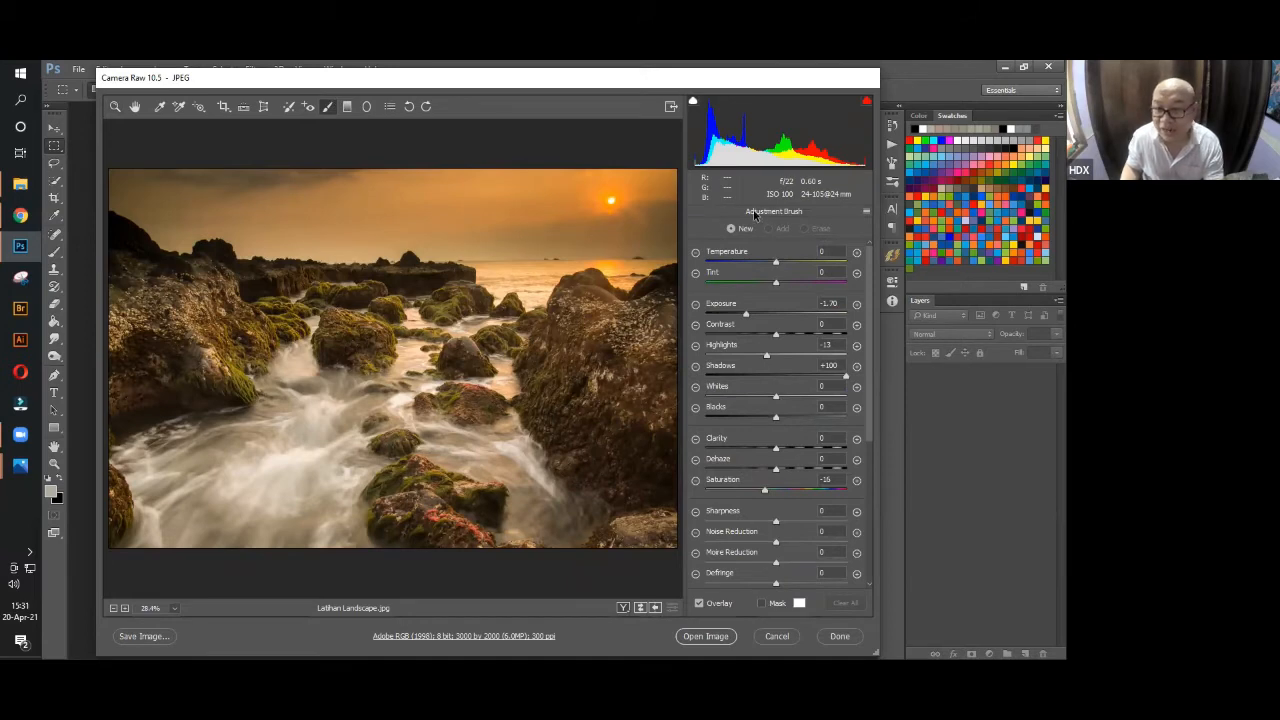
{"action": "left_click", "coordinate": [836, 303]}
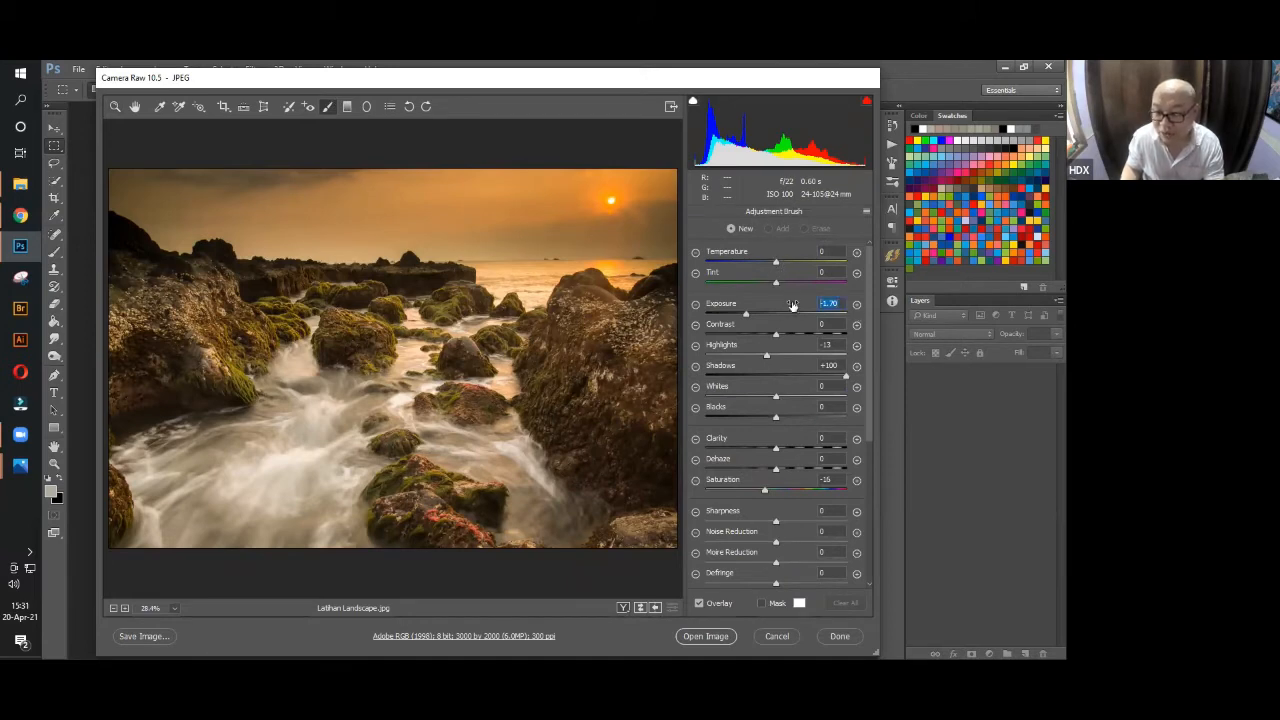
{"action": "type", "text": "0"}
{"action": "key", "text": "Tab"}
{"action": "key", "text": "Tab"}
{"action": "type", "text": "0"}
{"action": "key", "text": "Tab"}
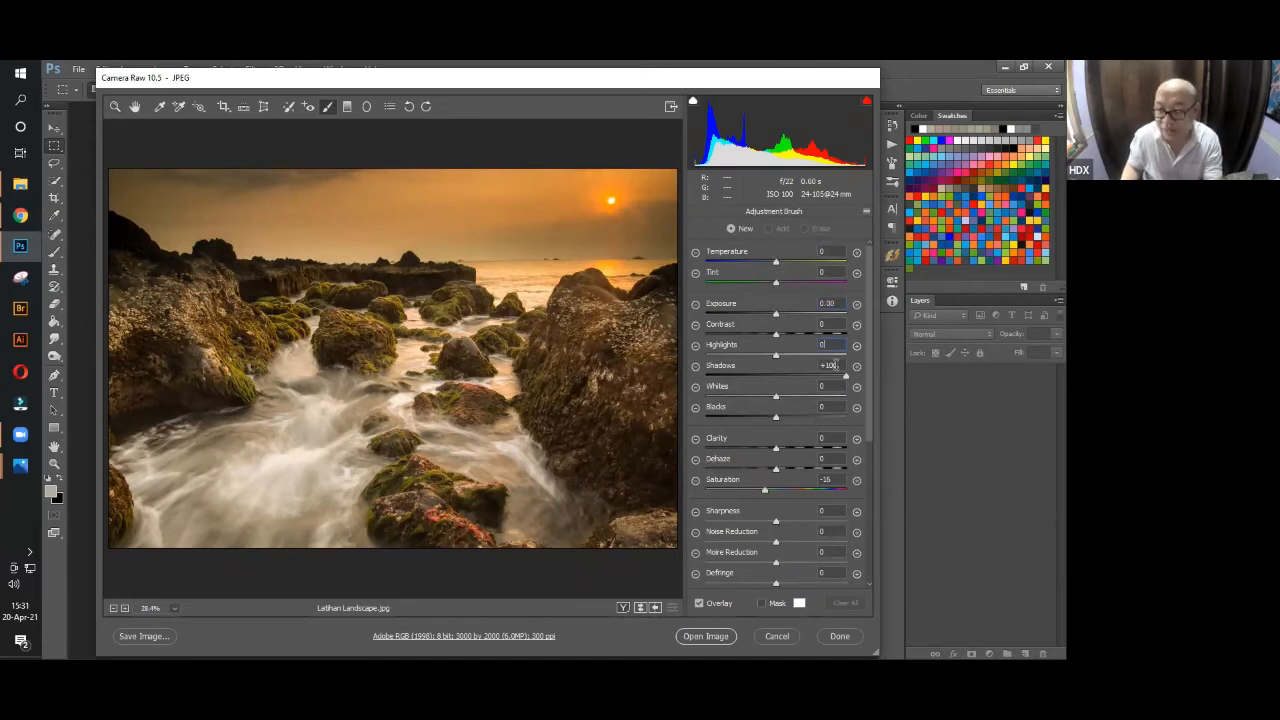
{"action": "type", "text": "0"}
{"action": "key", "text": "Tab"}
{"action": "key", "text": "Tab"}
{"action": "key", "text": "Tab"}
{"action": "key", "text": "Tab"}
{"action": "key", "text": "Tab"}
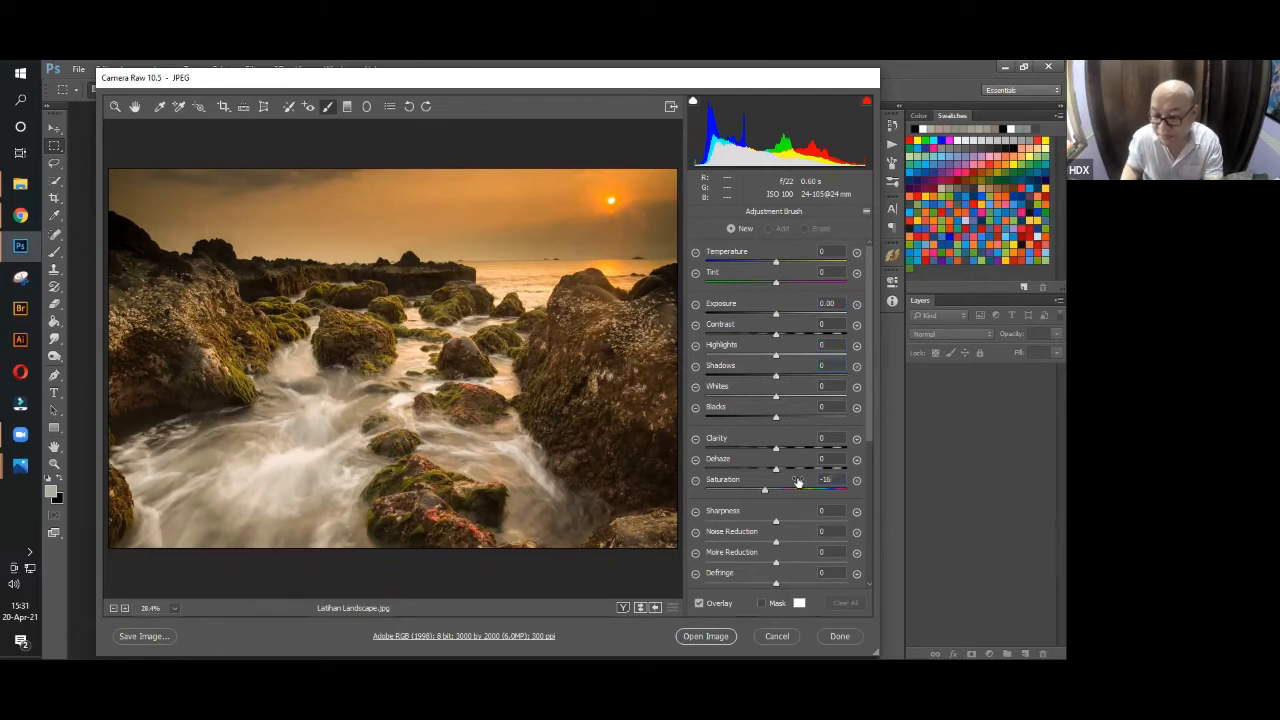
{"action": "type", "text": "0"}
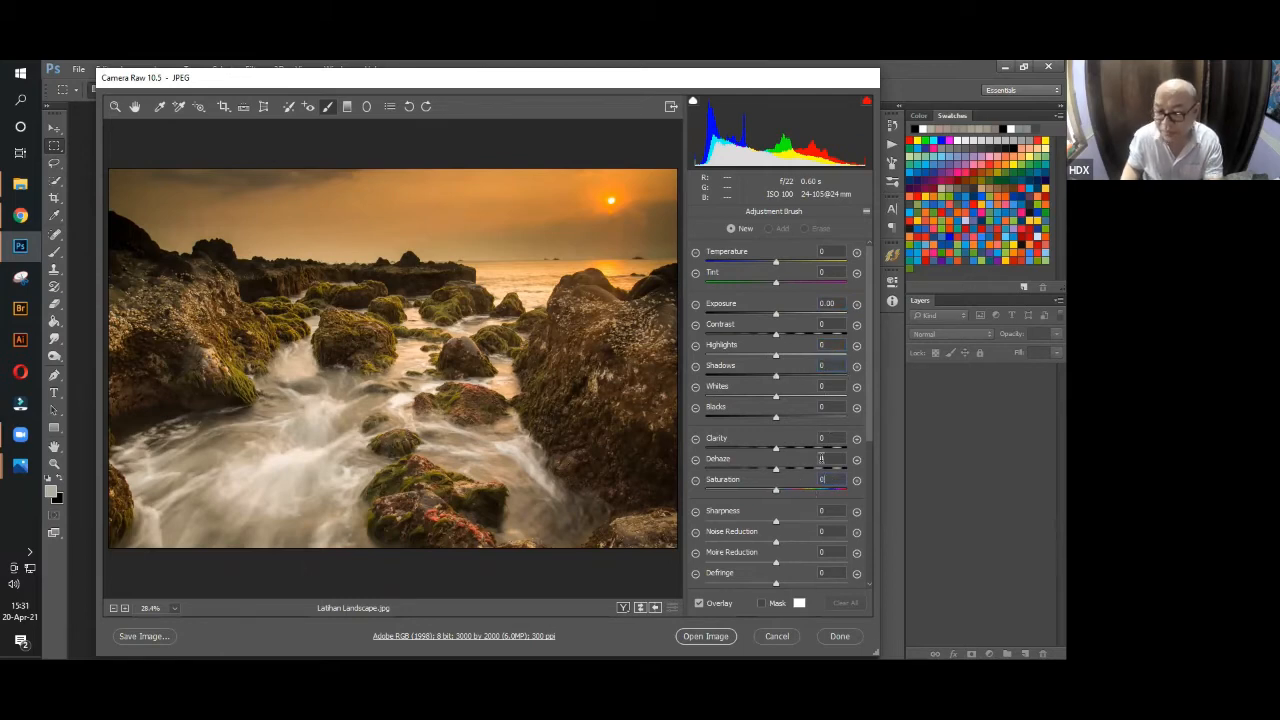
Brush a spot in the upper-left sky with Exposure +1.50, Contrast -34, Highlights +20, Shadows -31, Whites -44, Blacks -12 and Saturation -11.
{"action": "left_click", "coordinate": [213, 206]}
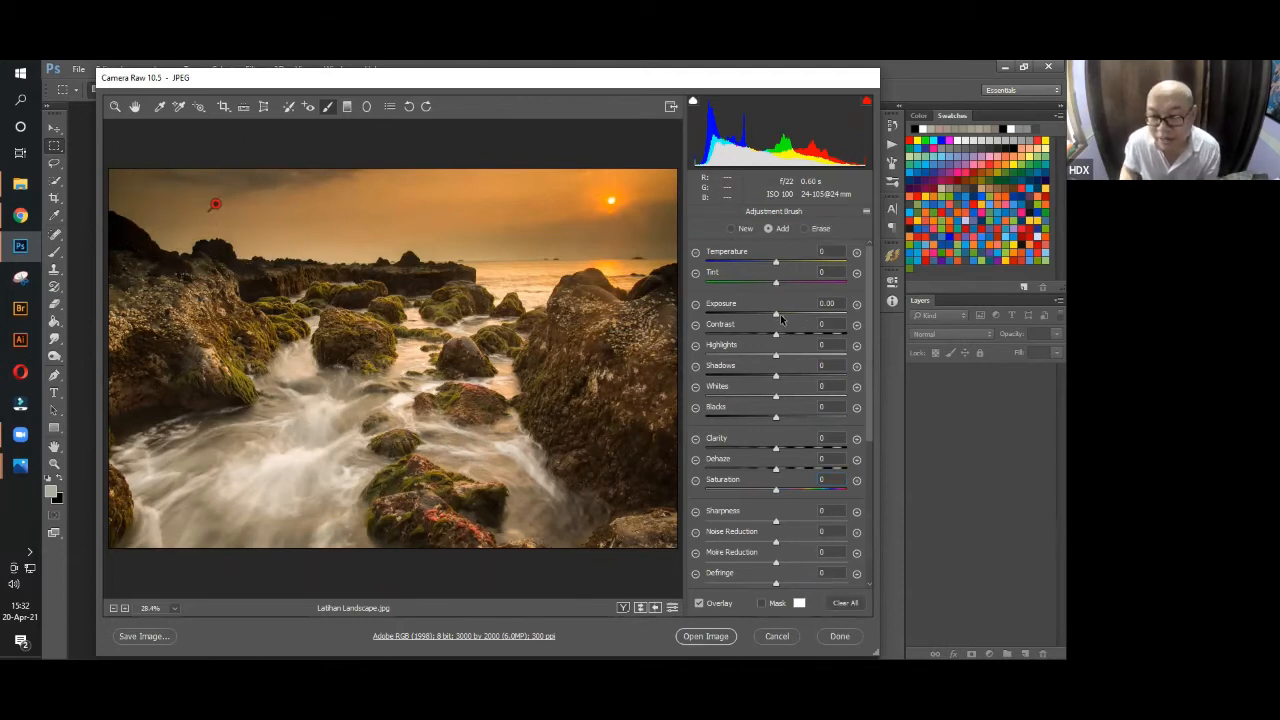
{"action": "left_click_drag", "start_coordinate": [776, 317], "coordinate": [793, 321]}
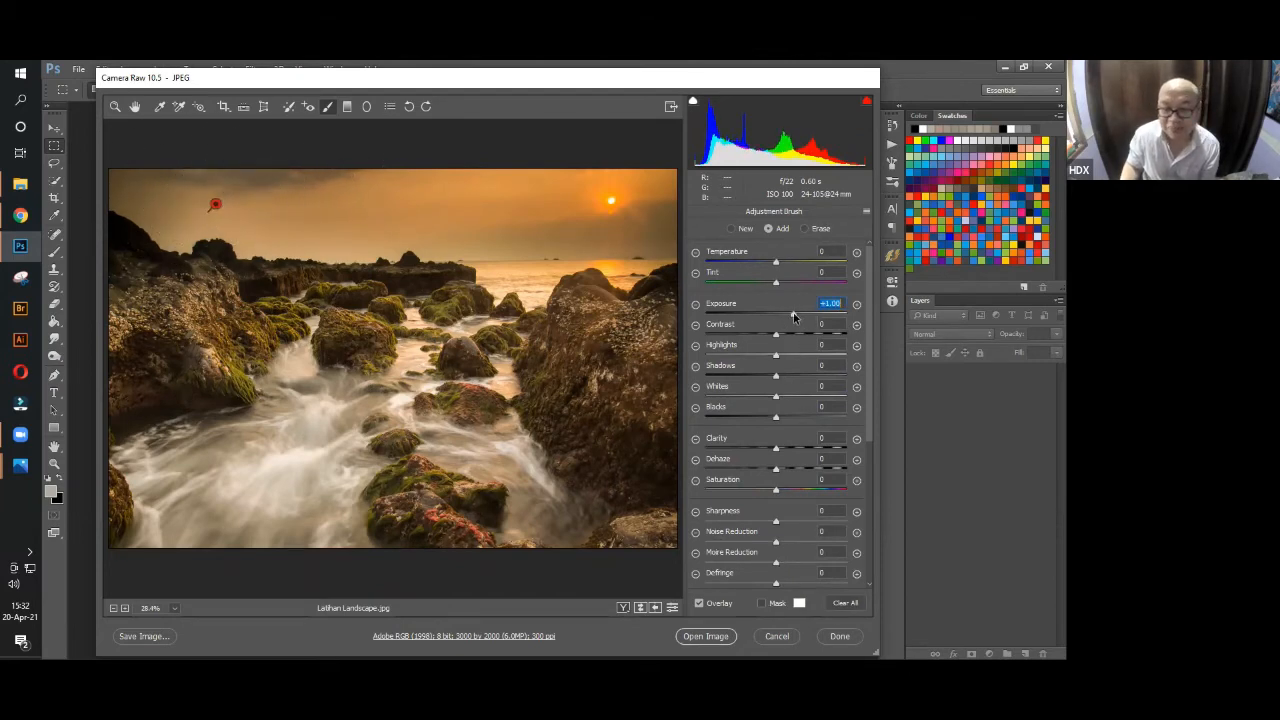
{"action": "mouse_move", "coordinate": [794, 317]}
{"action": "left_mouse_down"}
{"action": "mouse_move", "coordinate": [833, 320]}
{"action": "mouse_move", "coordinate": [800, 315]}
{"action": "mouse_move", "coordinate": [822, 340]}
{"action": "mouse_move", "coordinate": [753, 342]}
{"action": "mouse_move", "coordinate": [778, 360]}
{"action": "mouse_move", "coordinate": [823, 362]}
{"action": "mouse_move", "coordinate": [762, 380]}
{"action": "left_mouse_up"}
{"action": "left_click", "coordinate": [777, 337]}
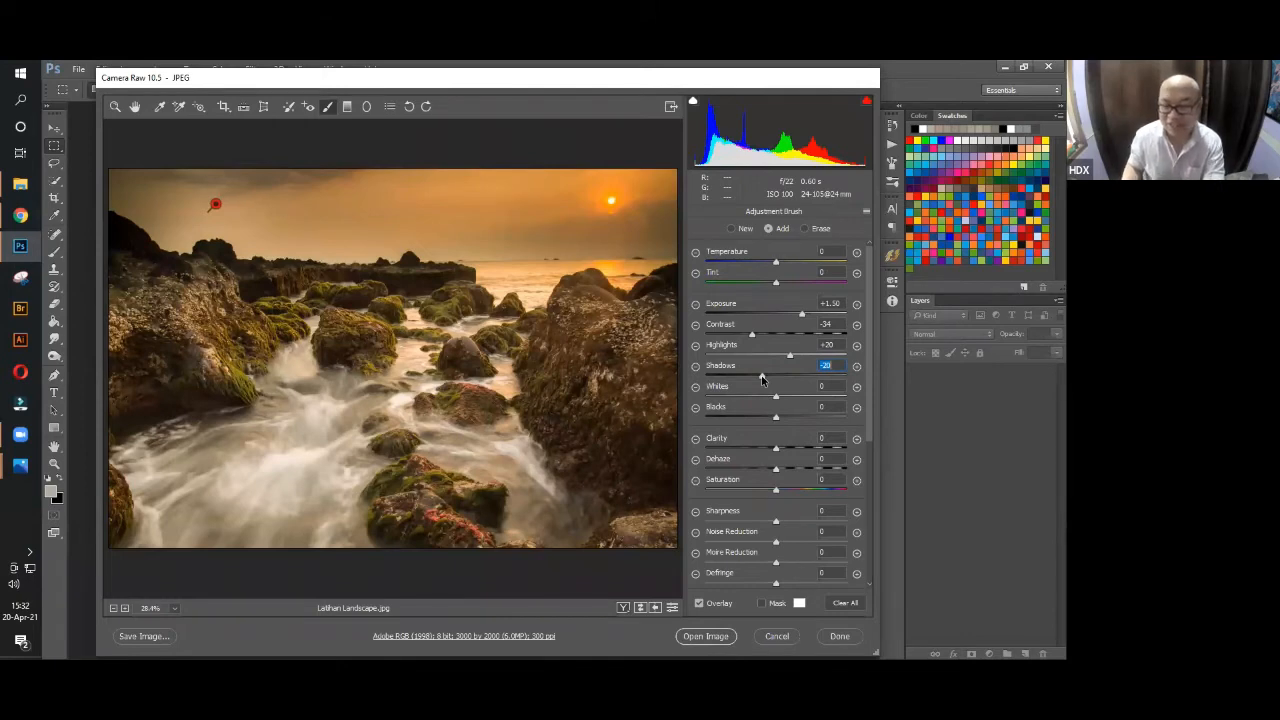
{"action": "mouse_move", "coordinate": [761, 376]}
{"action": "left_mouse_down"}
{"action": "mouse_move", "coordinate": [783, 380]}
{"action": "mouse_move", "coordinate": [754, 381]}
{"action": "left_mouse_up"}
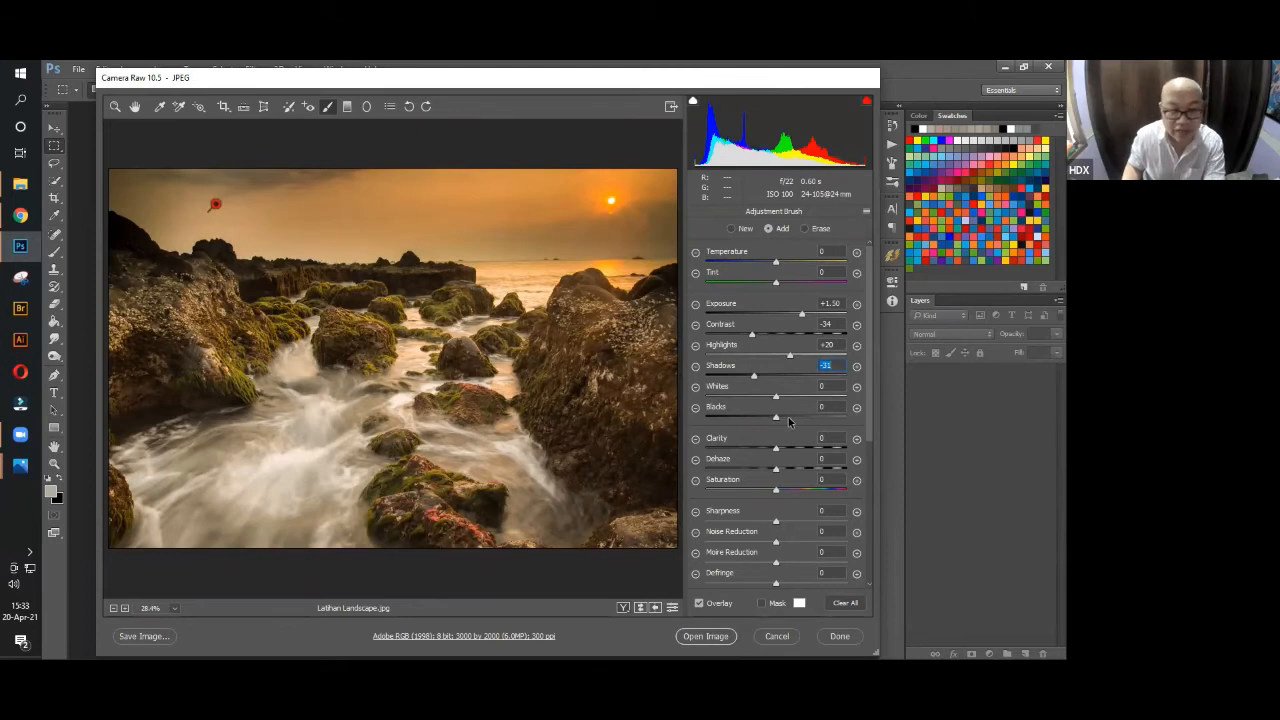
{"action": "mouse_move", "coordinate": [775, 399]}
{"action": "left_mouse_down"}
{"action": "mouse_move", "coordinate": [762, 400]}
{"action": "mouse_move", "coordinate": [798, 401]}
{"action": "mouse_move", "coordinate": [744, 411]}
{"action": "mouse_move", "coordinate": [792, 418]}
{"action": "mouse_move", "coordinate": [767, 418]}
{"action": "left_mouse_up"}
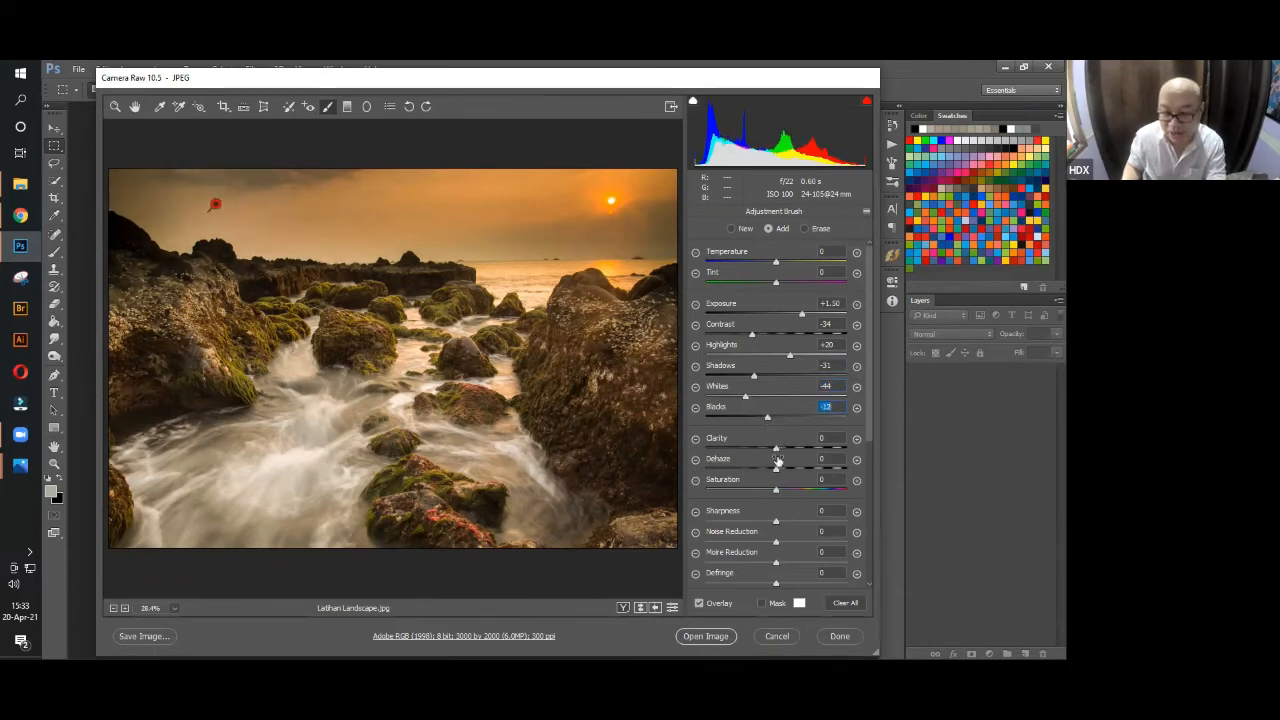
{"action": "left_click_drag", "start_coordinate": [776, 496], "coordinate": [768, 495]}
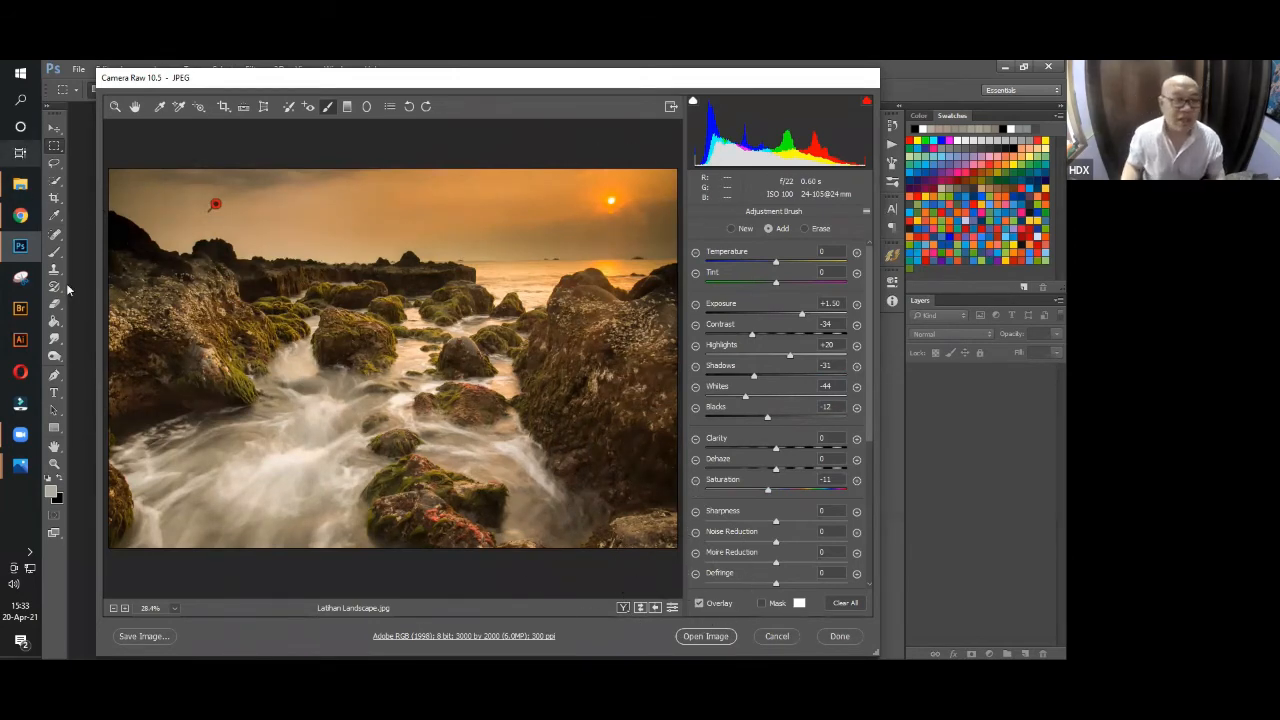
Leave the Adjustment Brush, open the photo as a normal image, and add a Selective Color adjustment layer.
{"action": "left_click", "coordinate": [115, 107]}
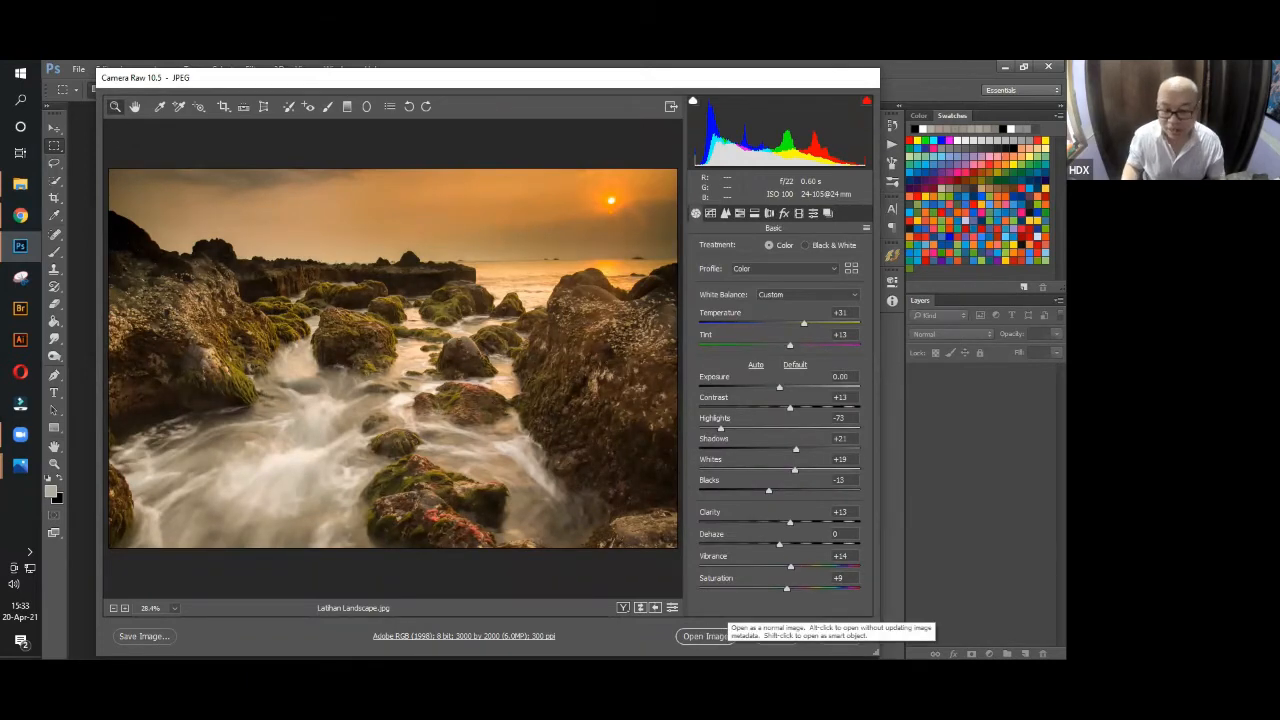
{"action": "left_click", "coordinate": [708, 636]}
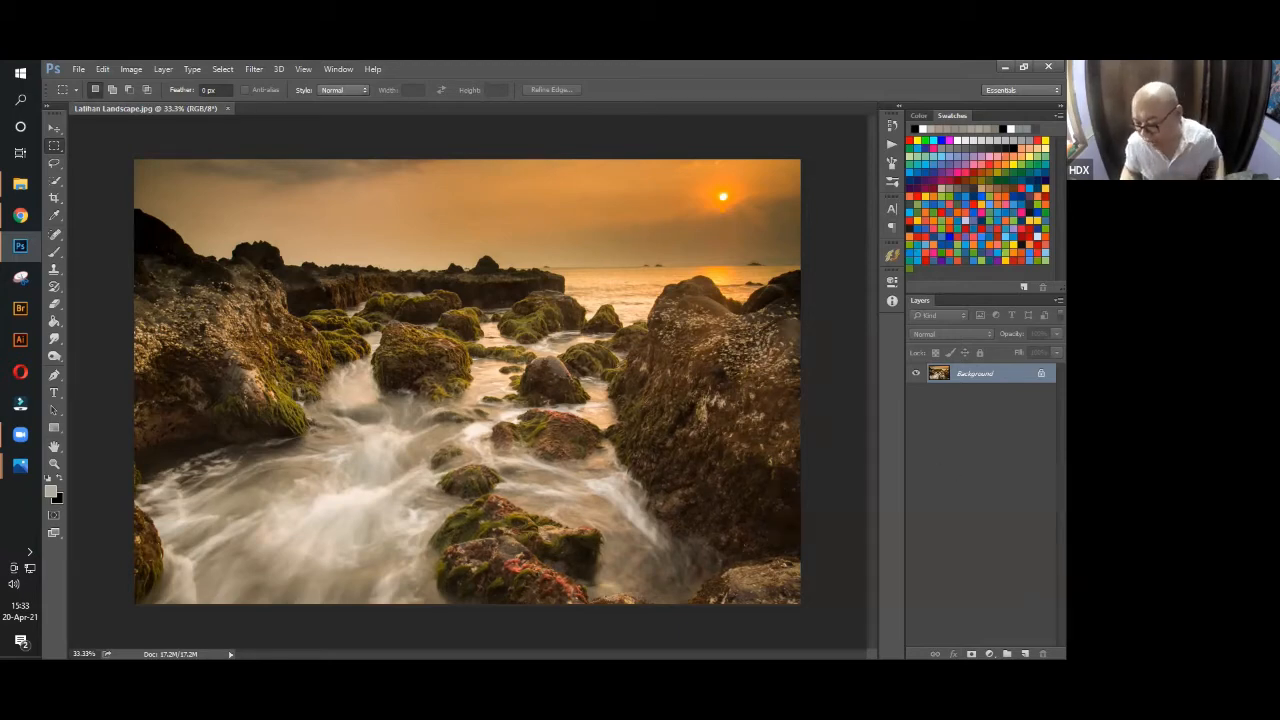
{"action": "left_click", "coordinate": [989, 653]}
{"action": "left_click", "coordinate": [989, 653]}
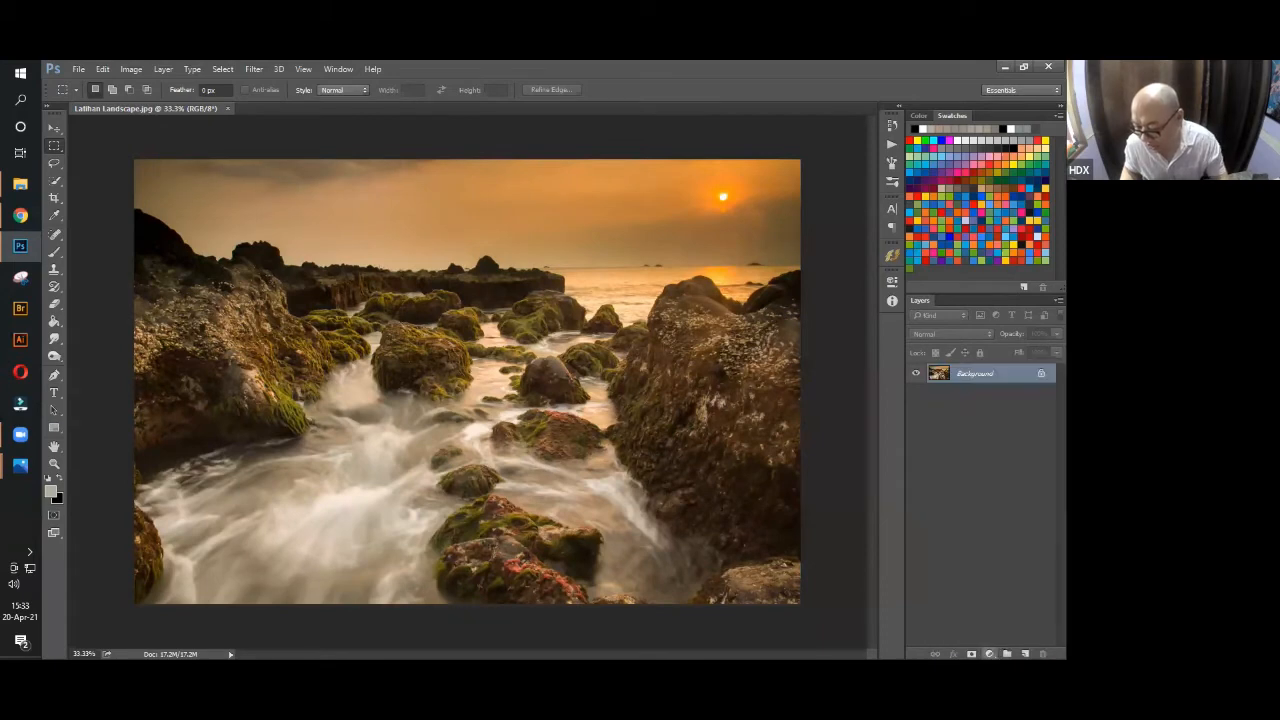
{"action": "left_click", "coordinate": [989, 653]}
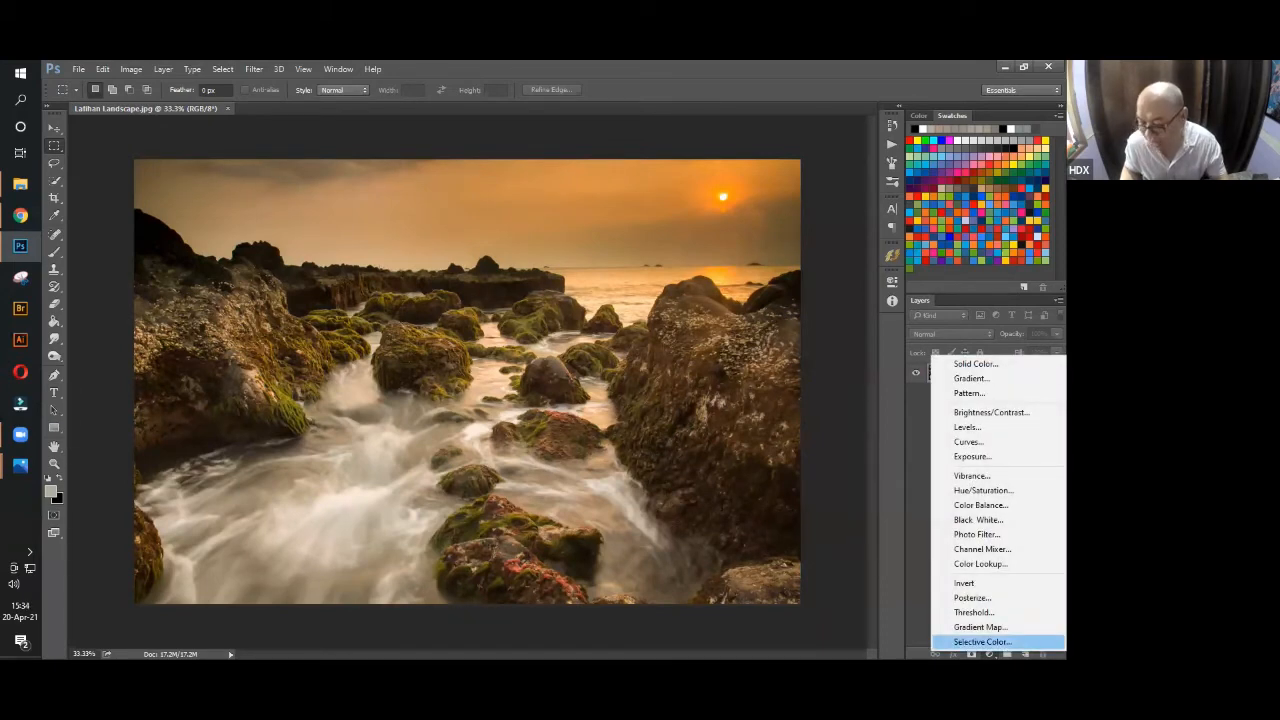
{"action": "left_click", "coordinate": [982, 641]}
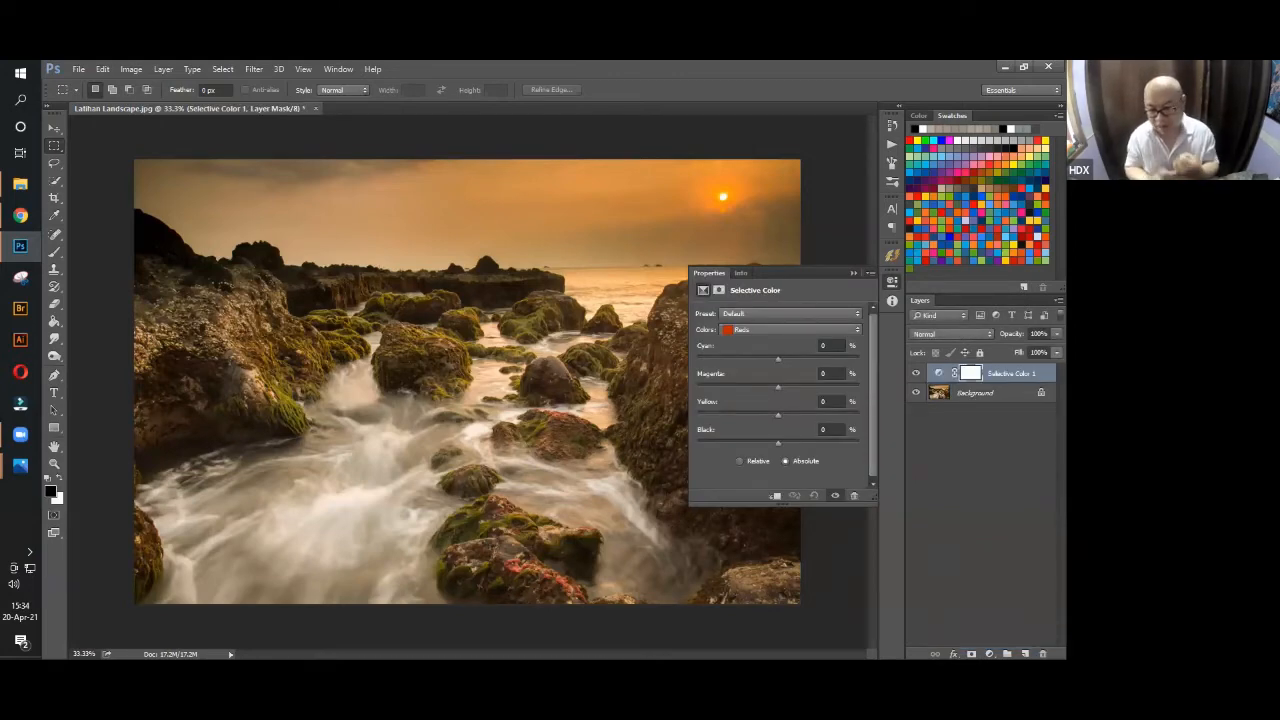
{"action": "left_click", "coordinate": [769, 330]}
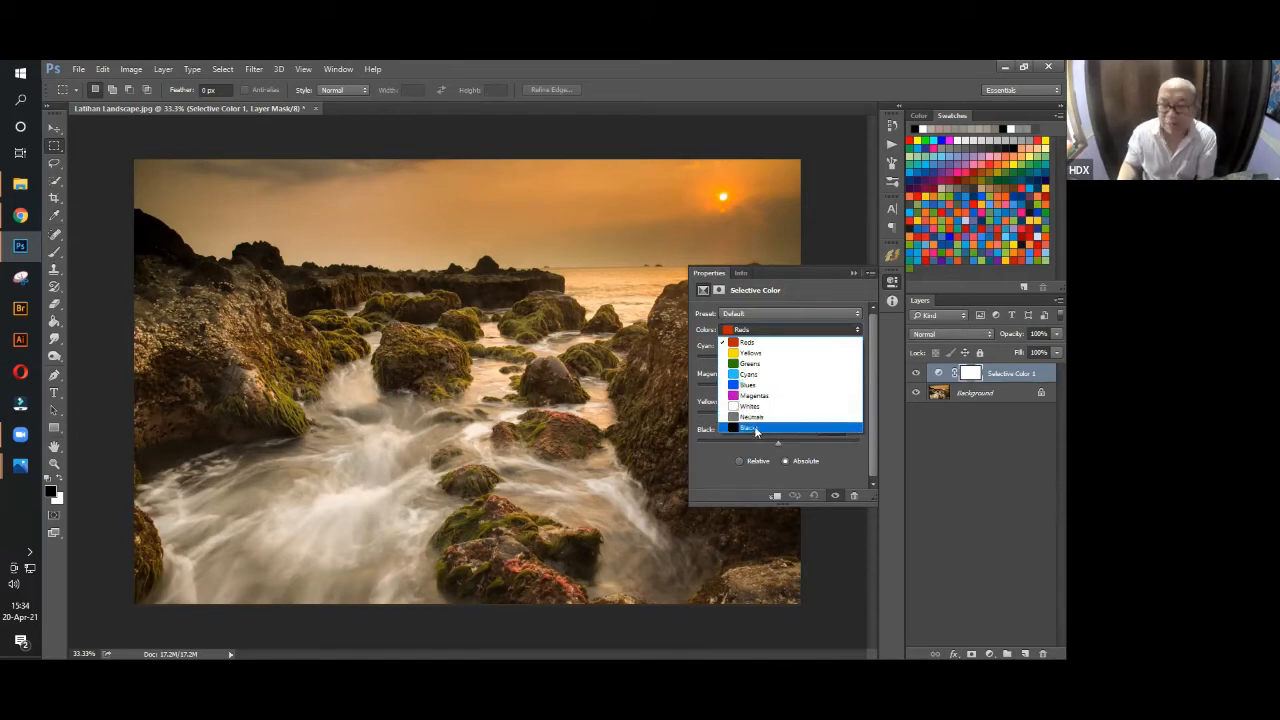
{"action": "left_click", "coordinate": [769, 338]}
{"action": "left_click", "coordinate": [769, 331]}
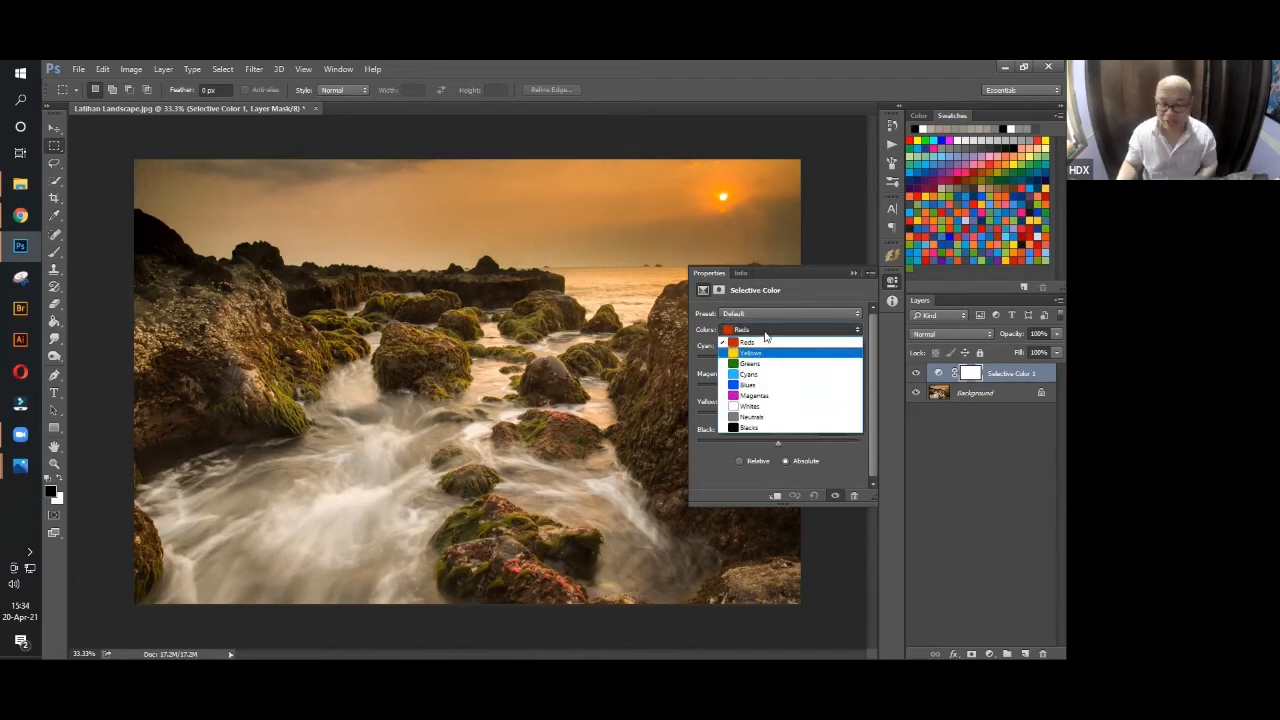
{"action": "left_click", "coordinate": [765, 336]}
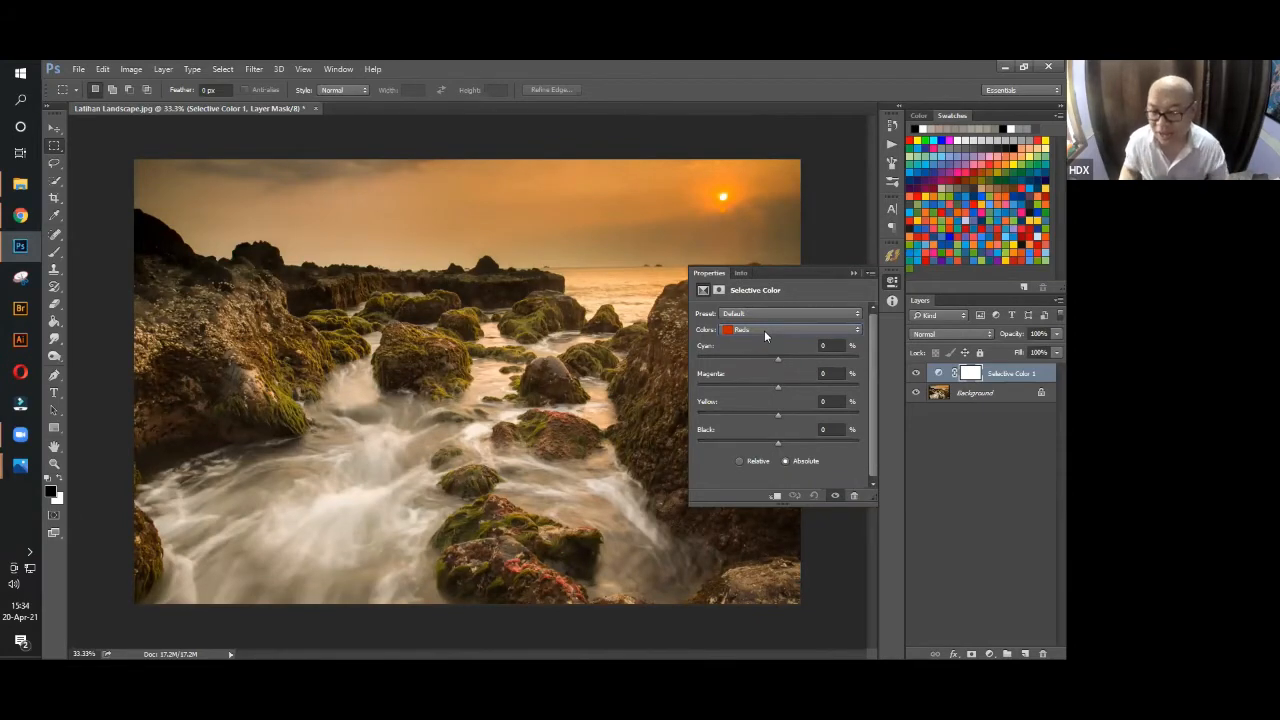
Adjust the Reds in the Selective Color layer to Cyan -40, Magenta -16, Yellow +16 and Black +7.
{"action": "left_click", "coordinate": [764, 333]}
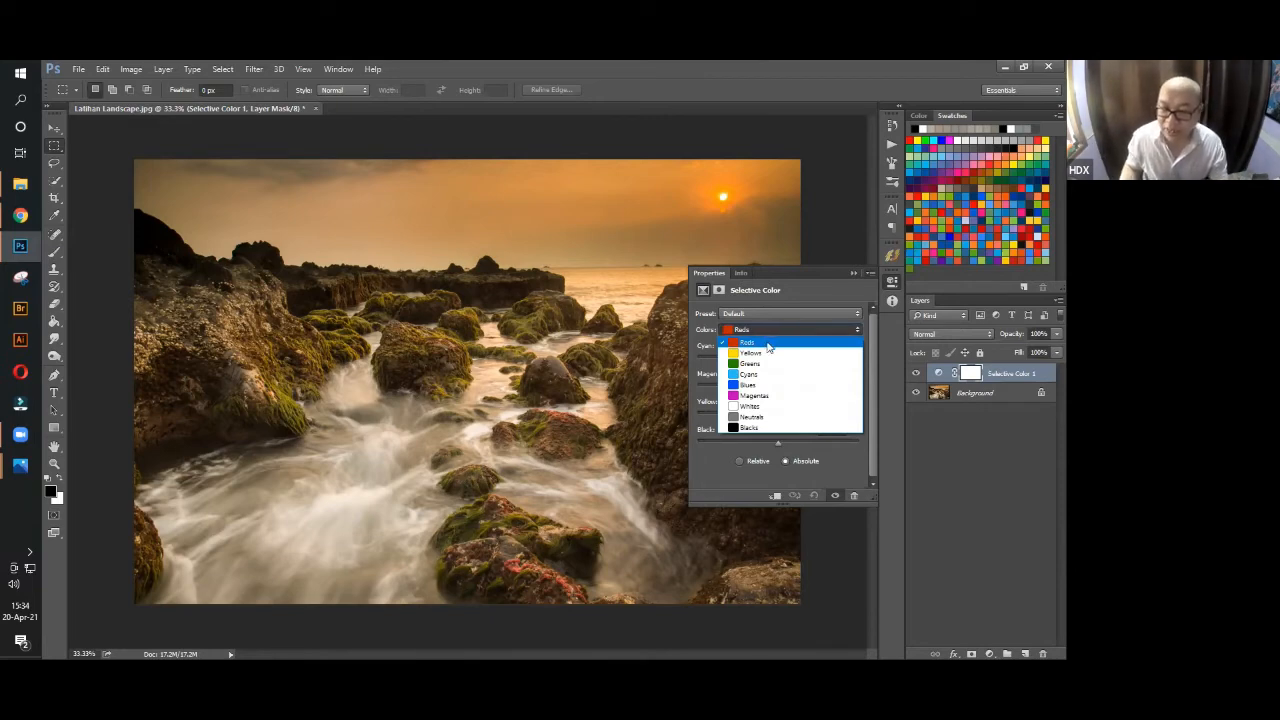
{"action": "left_click", "coordinate": [767, 345]}
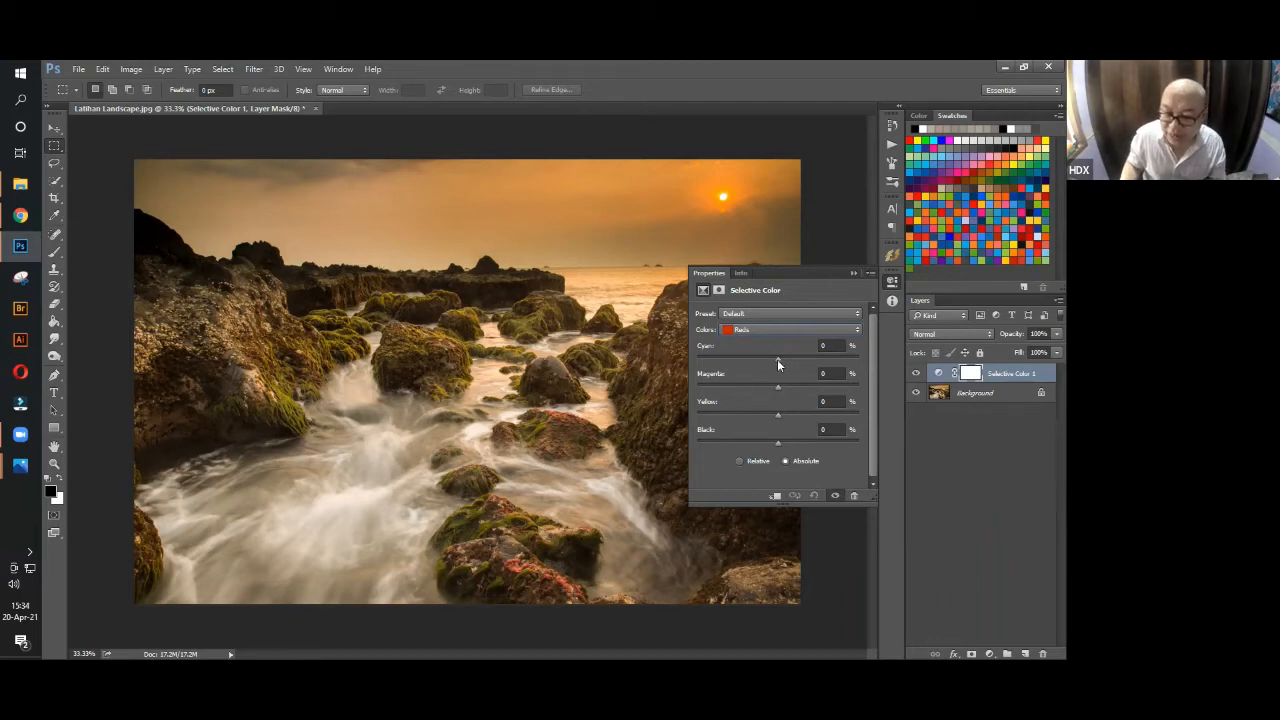
{"action": "left_click_drag", "start_coordinate": [777, 359], "coordinate": [733, 376]}
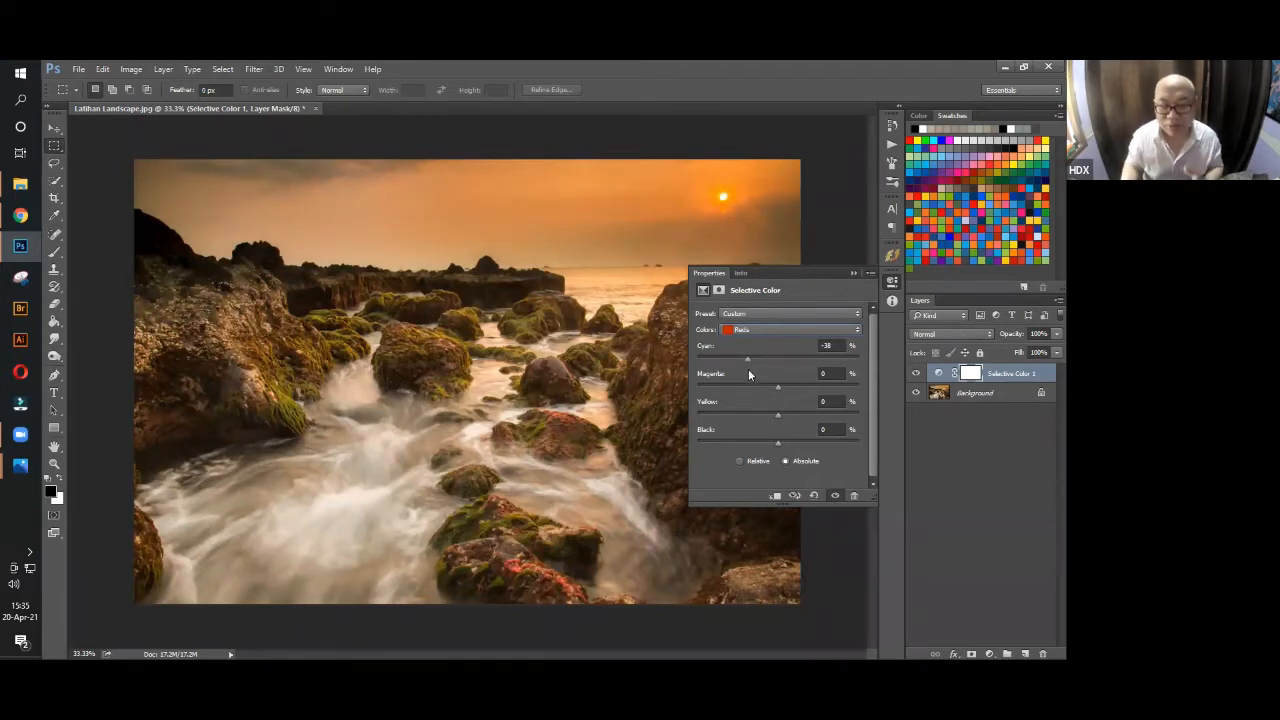
{"action": "mouse_move", "coordinate": [748, 357]}
{"action": "left_mouse_down"}
{"action": "mouse_move", "coordinate": [804, 362]}
{"action": "mouse_move", "coordinate": [768, 357]}
{"action": "left_mouse_up"}
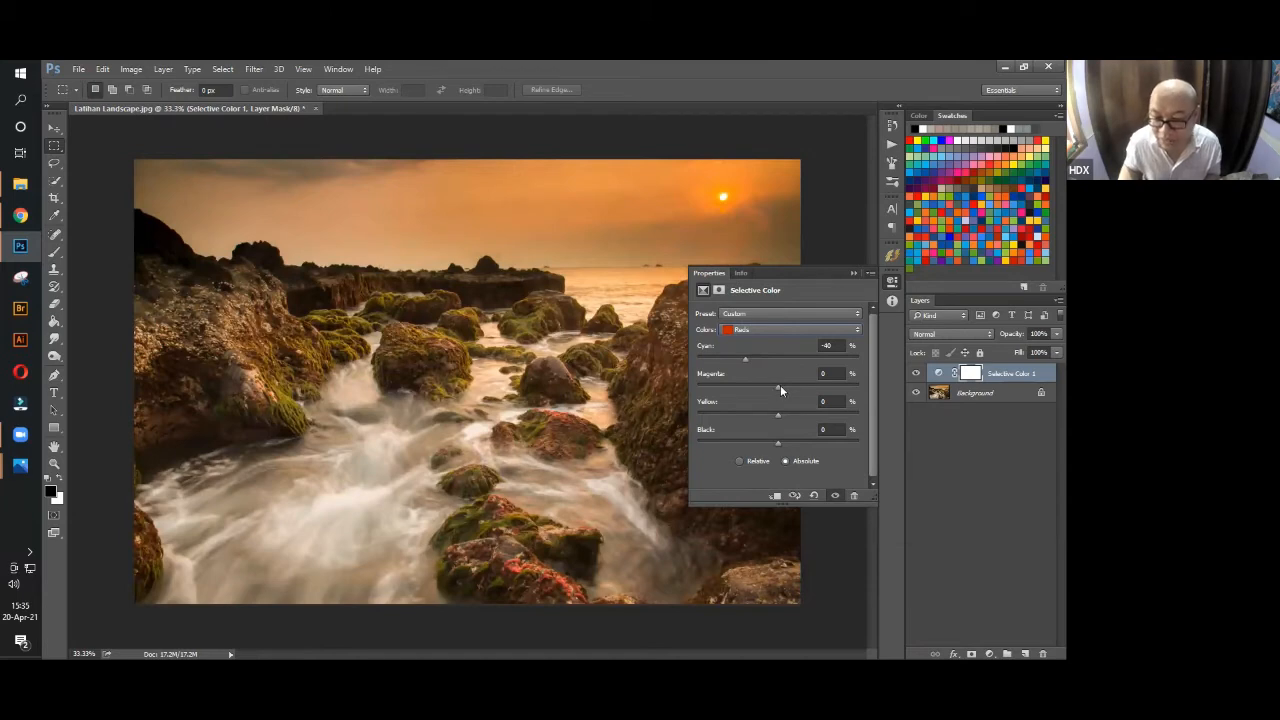
{"action": "mouse_move", "coordinate": [780, 385]}
{"action": "left_mouse_down"}
{"action": "mouse_move", "coordinate": [736, 387]}
{"action": "mouse_move", "coordinate": [806, 392]}
{"action": "mouse_move", "coordinate": [726, 400]}
{"action": "mouse_move", "coordinate": [789, 394]}
{"action": "mouse_move", "coordinate": [736, 398]}
{"action": "mouse_move", "coordinate": [773, 399]}
{"action": "mouse_move", "coordinate": [758, 398]}
{"action": "left_mouse_up"}
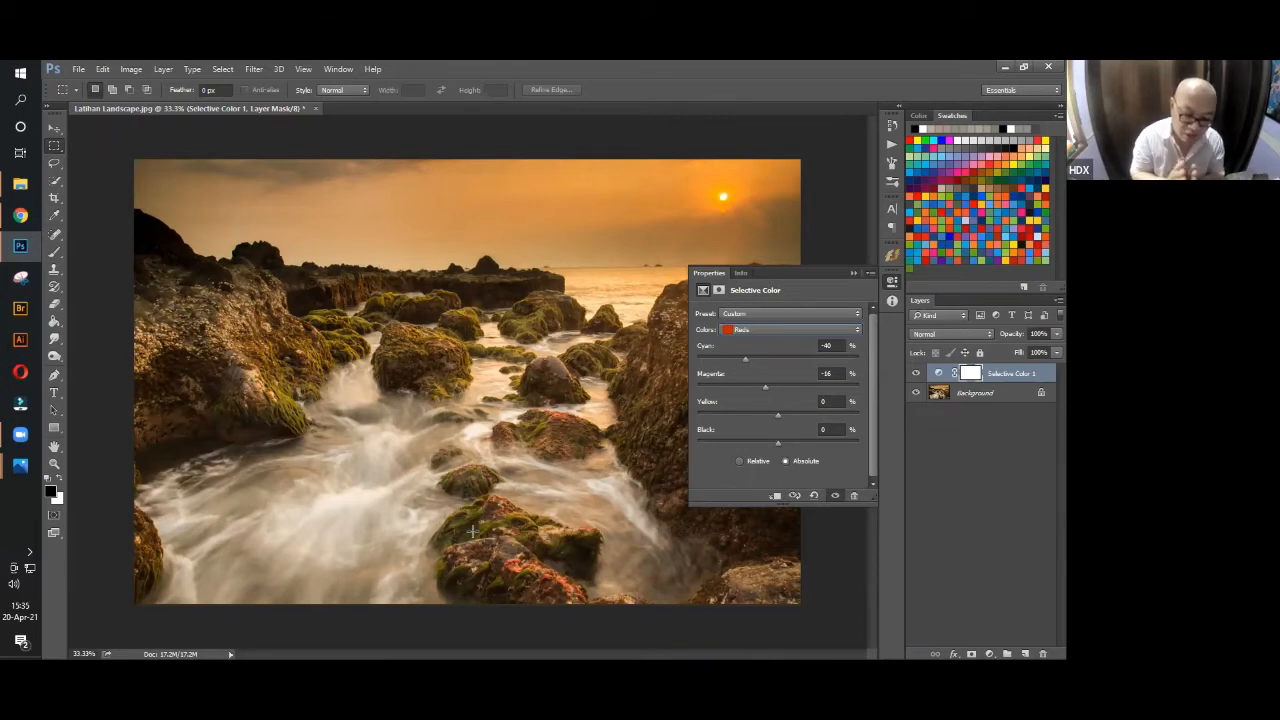
{"action": "left_click", "coordinate": [788, 415]}
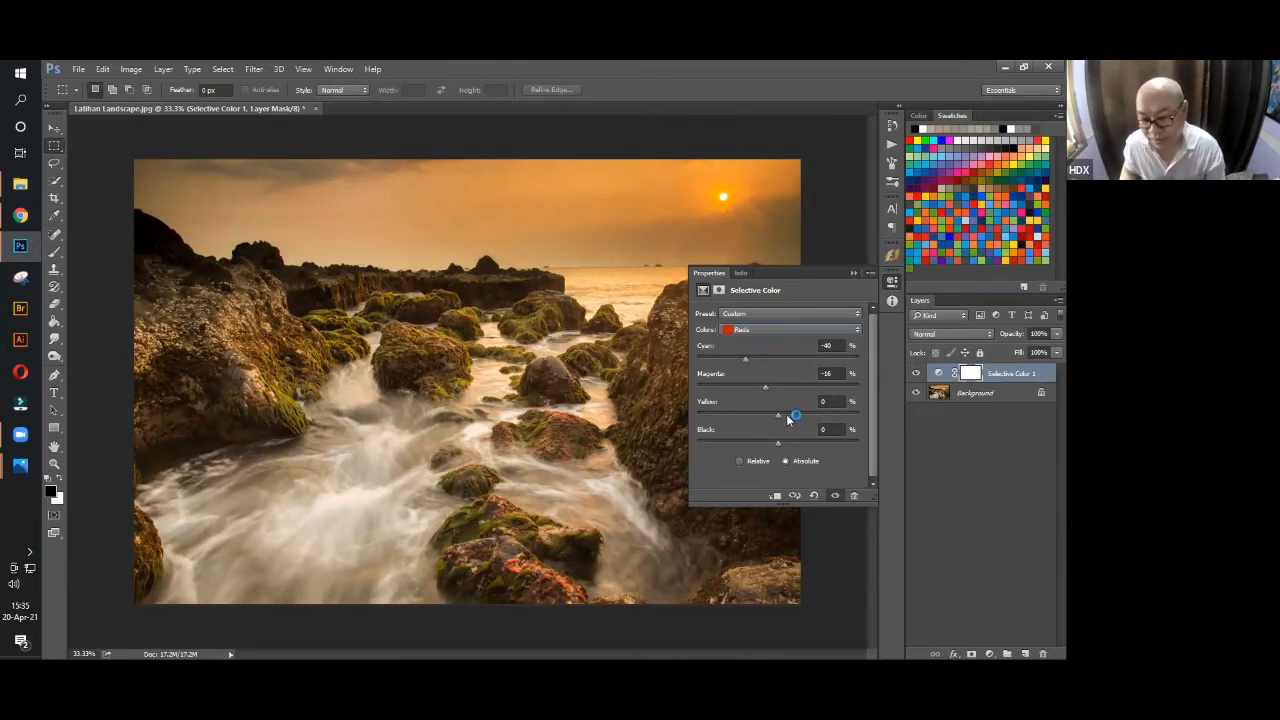
{"action": "left_click_drag", "start_coordinate": [781, 419], "coordinate": [754, 425]}
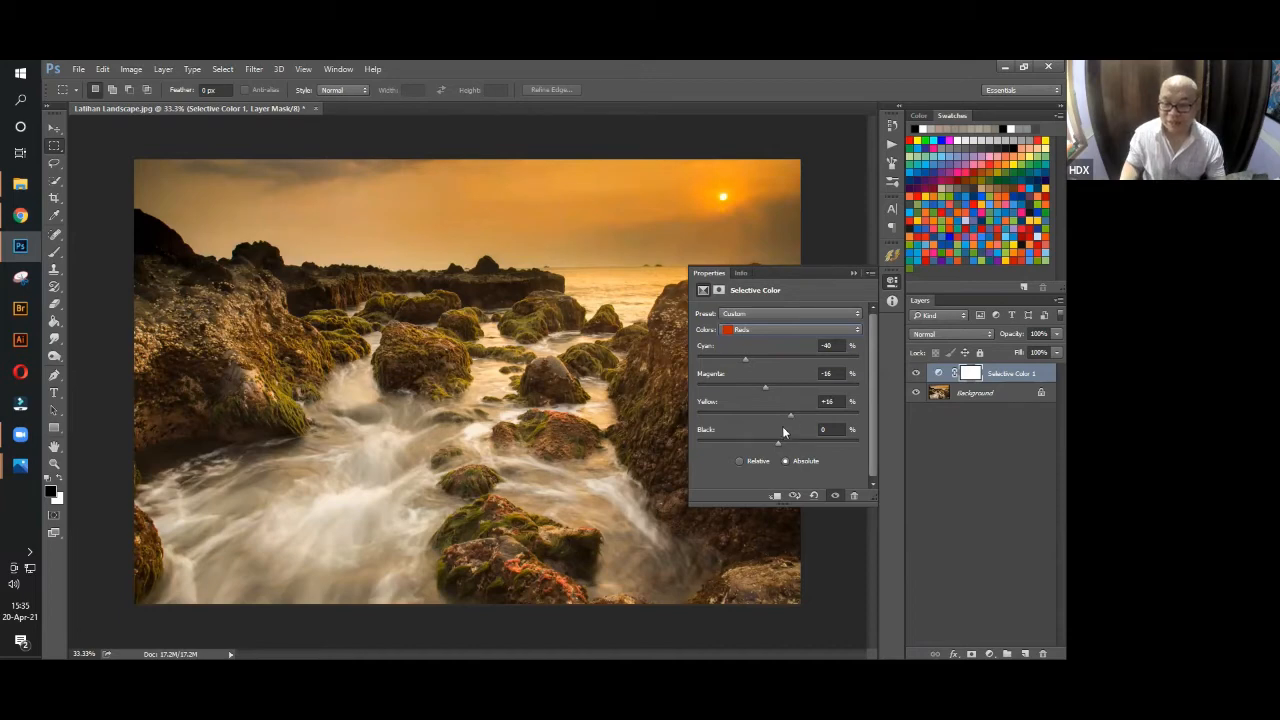
{"action": "mouse_move", "coordinate": [777, 440]}
{"action": "left_mouse_down"}
{"action": "mouse_move", "coordinate": [750, 438]}
{"action": "mouse_move", "coordinate": [793, 442]}
{"action": "mouse_move", "coordinate": [758, 442]}
{"action": "mouse_move", "coordinate": [781, 443]}
{"action": "left_mouse_up"}
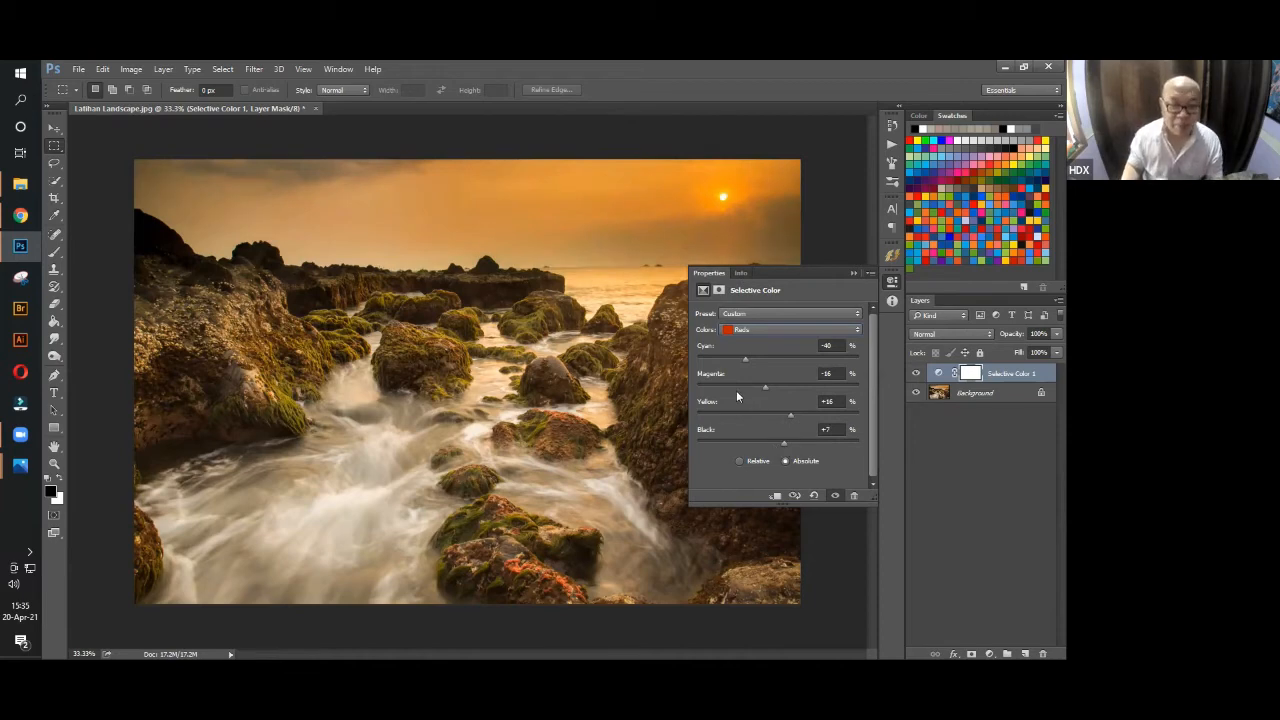
Adjust the Yellows in the Selective Color layer to Cyan +2, Magenta -15, Yellow -26 and Black -5.
{"action": "left_click", "coordinate": [766, 330]}
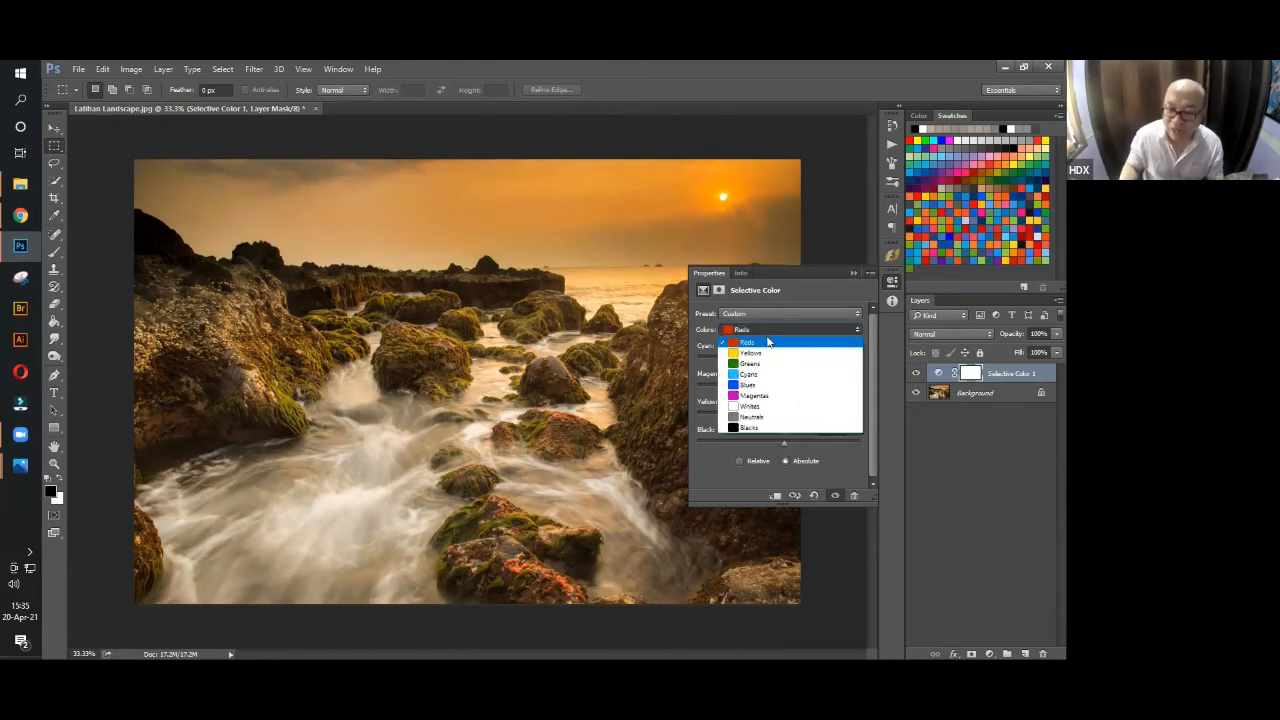
{"action": "left_click", "coordinate": [764, 350]}
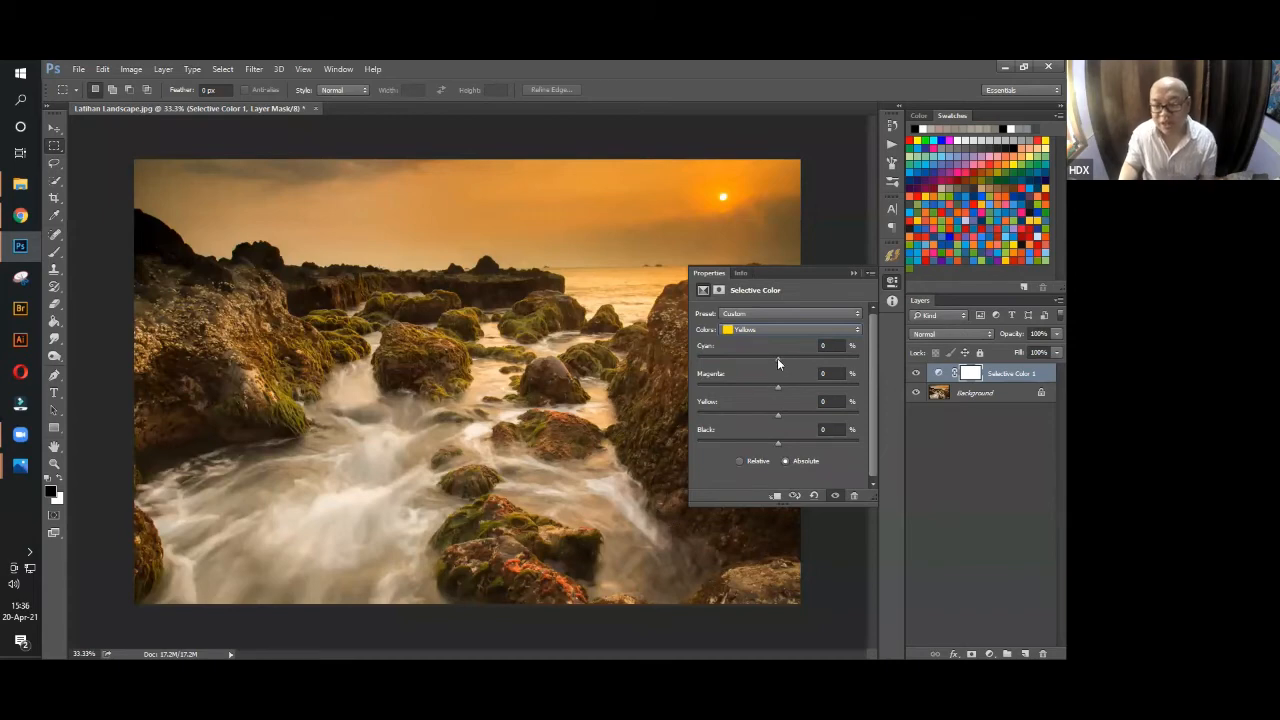
{"action": "mouse_move", "coordinate": [778, 359]}
{"action": "left_mouse_down"}
{"action": "mouse_move", "coordinate": [727, 363]}
{"action": "mouse_move", "coordinate": [788, 364]}
{"action": "mouse_move", "coordinate": [736, 365]}
{"action": "mouse_move", "coordinate": [776, 367]}
{"action": "left_mouse_up"}
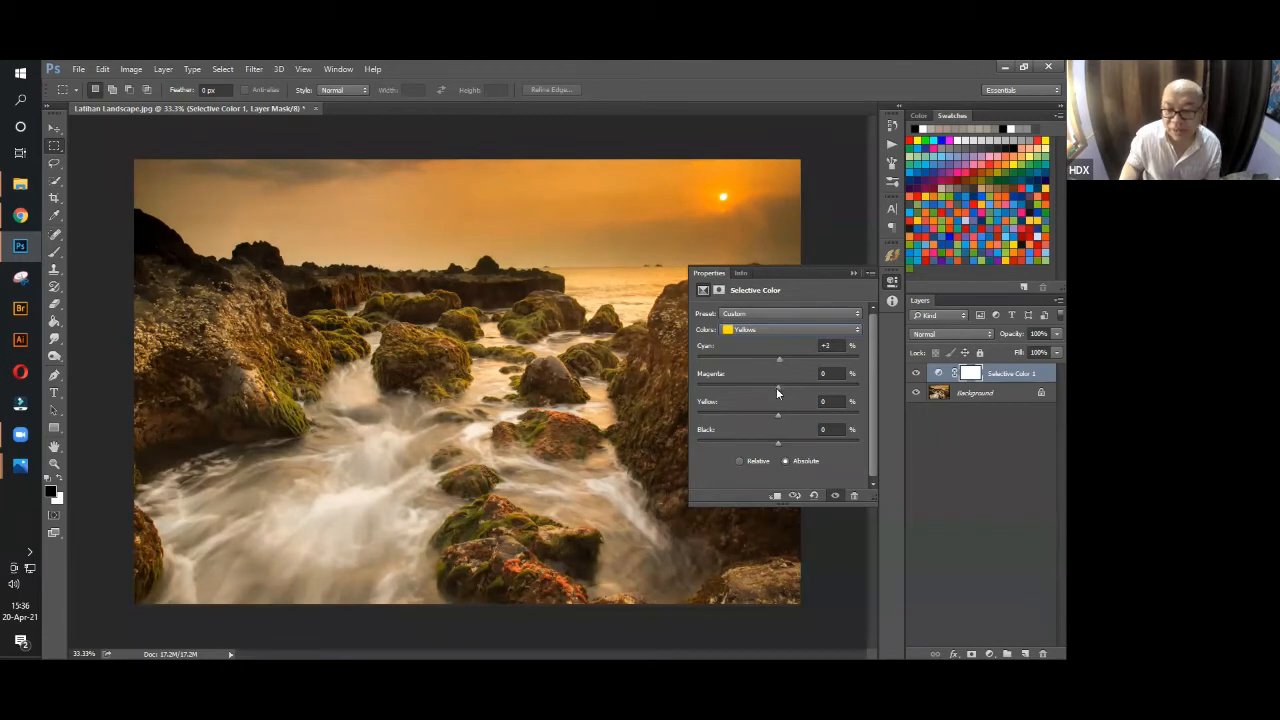
{"action": "mouse_move", "coordinate": [777, 386]}
{"action": "left_mouse_down"}
{"action": "mouse_move", "coordinate": [748, 386]}
{"action": "mouse_move", "coordinate": [788, 390]}
{"action": "mouse_move", "coordinate": [768, 395]}
{"action": "left_mouse_up"}
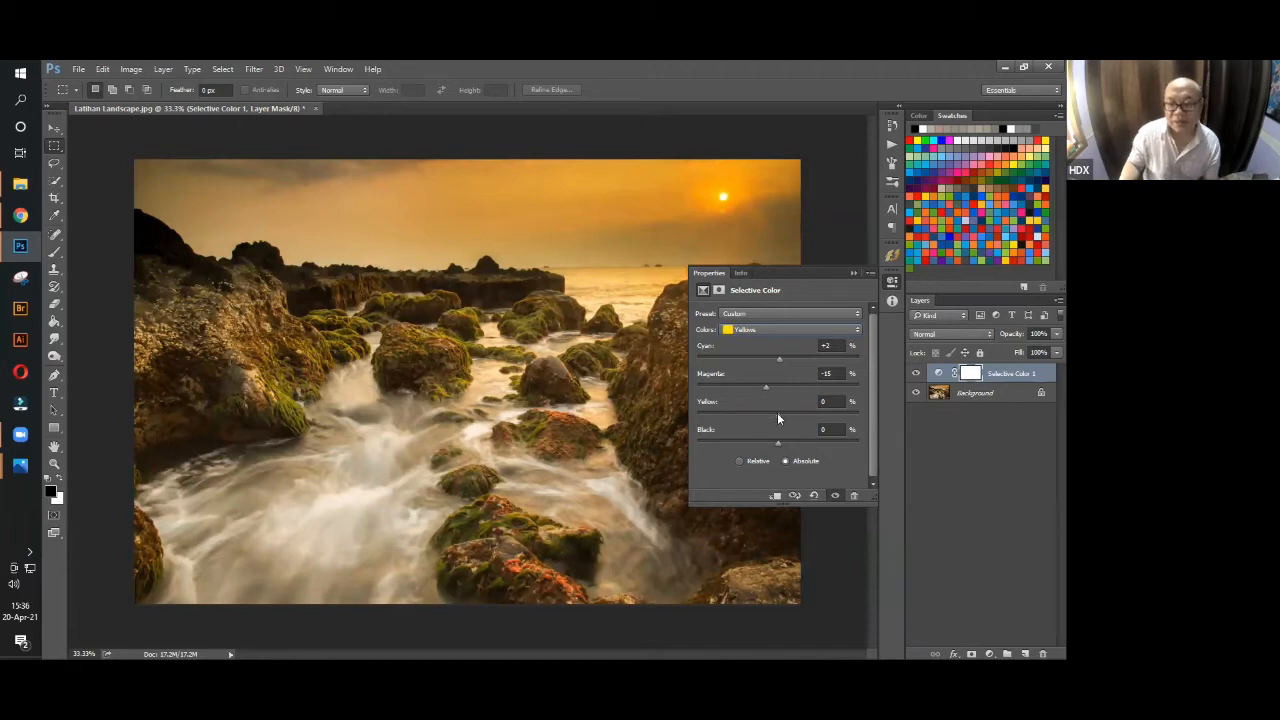
{"action": "left_click_drag", "start_coordinate": [782, 416], "coordinate": [756, 416]}
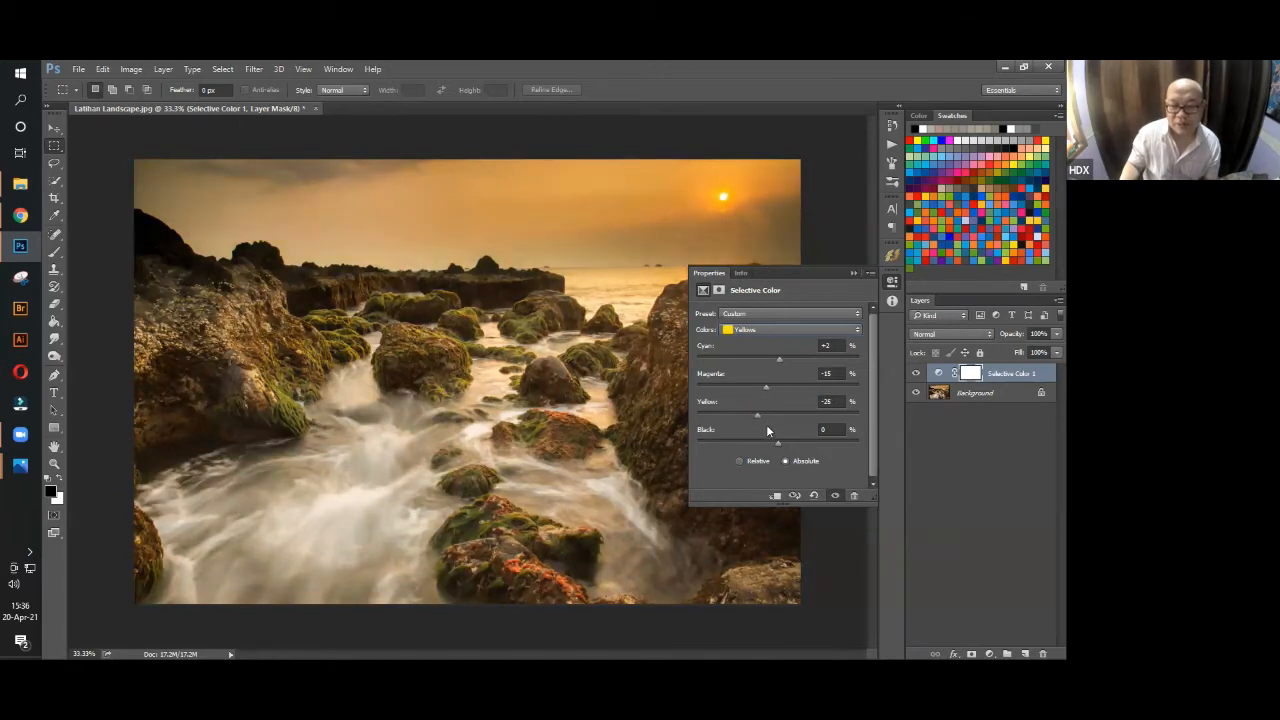
{"action": "mouse_move", "coordinate": [777, 439]}
{"action": "left_mouse_down"}
{"action": "mouse_move", "coordinate": [760, 441]}
{"action": "mouse_move", "coordinate": [790, 443]}
{"action": "mouse_move", "coordinate": [773, 443]}
{"action": "left_mouse_up"}
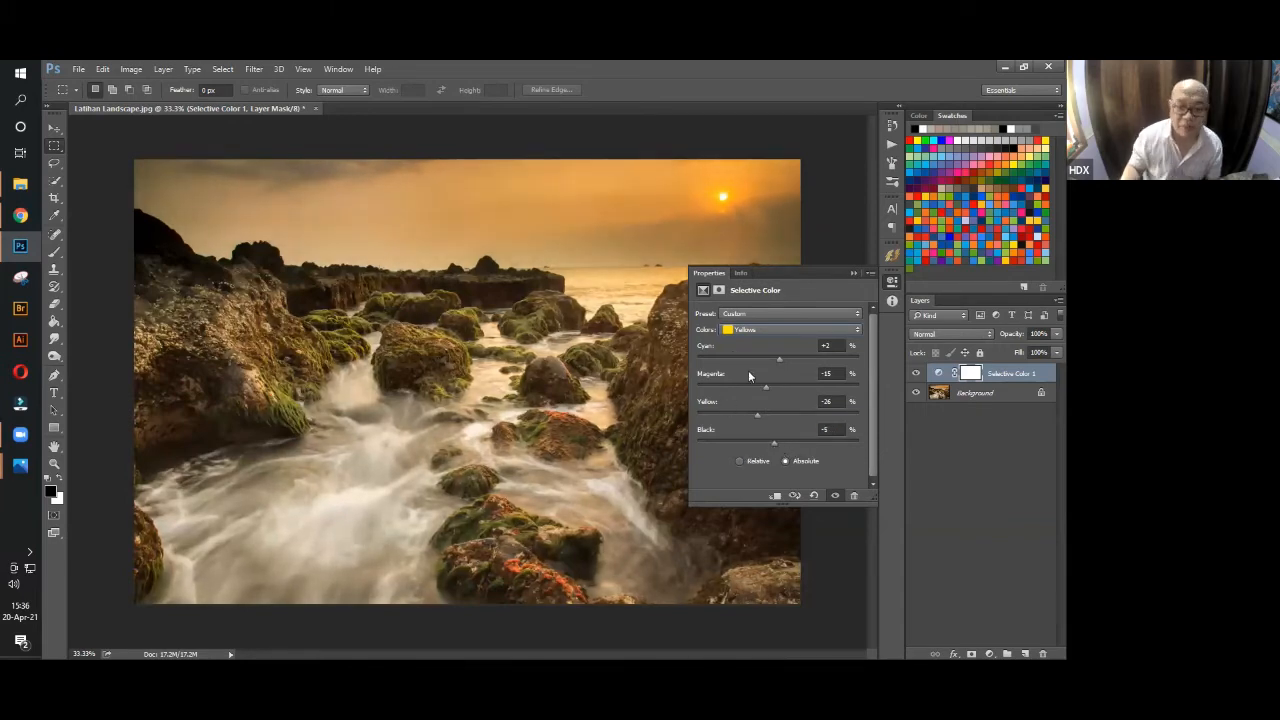
Adjust the Greens in the Selective Color layer to Cyan -28, Magenta +62, Yellow -95 and Black -47.
{"action": "left_click", "coordinate": [757, 330]}
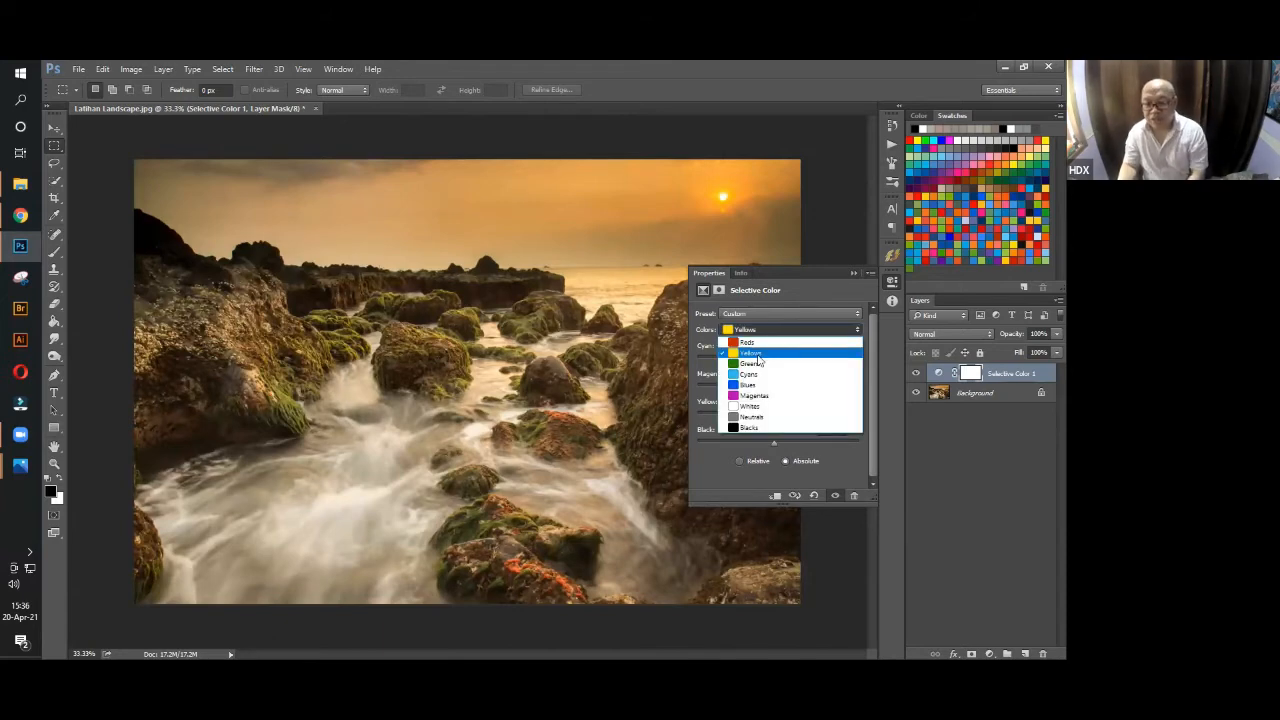
{"action": "left_click", "coordinate": [758, 368]}
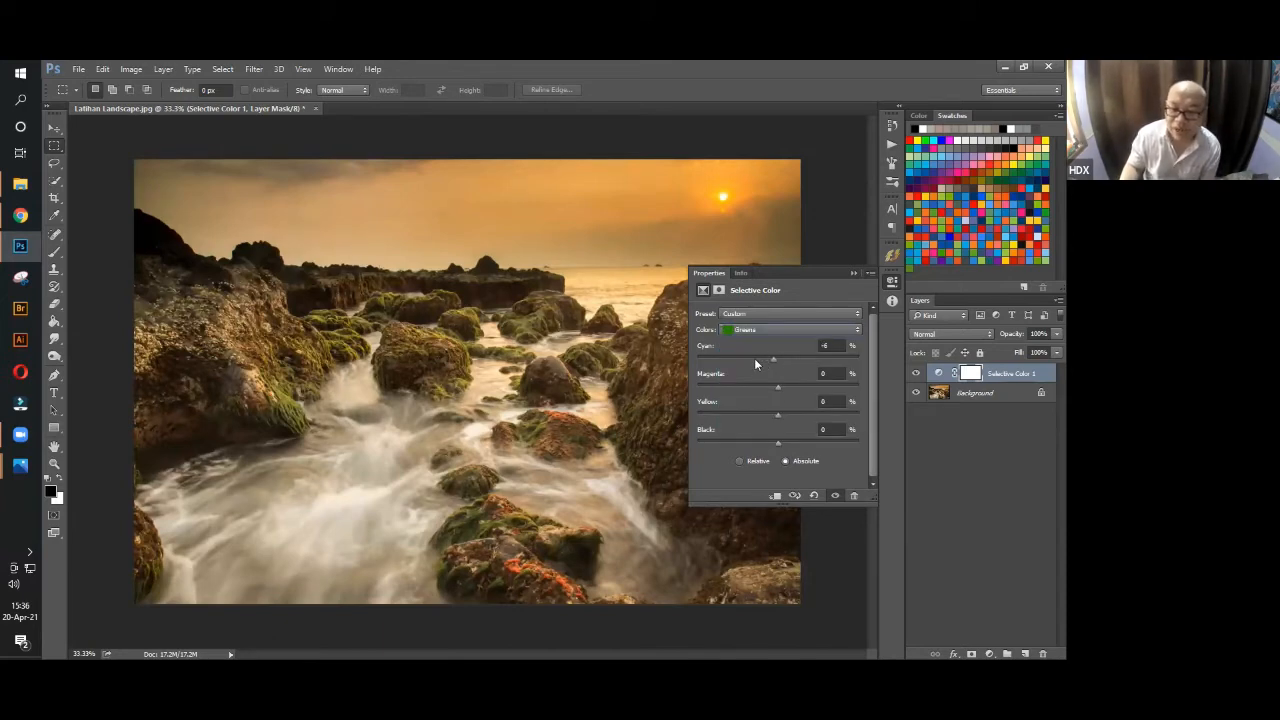
{"action": "left_click_drag", "start_coordinate": [760, 363], "coordinate": [721, 378]}
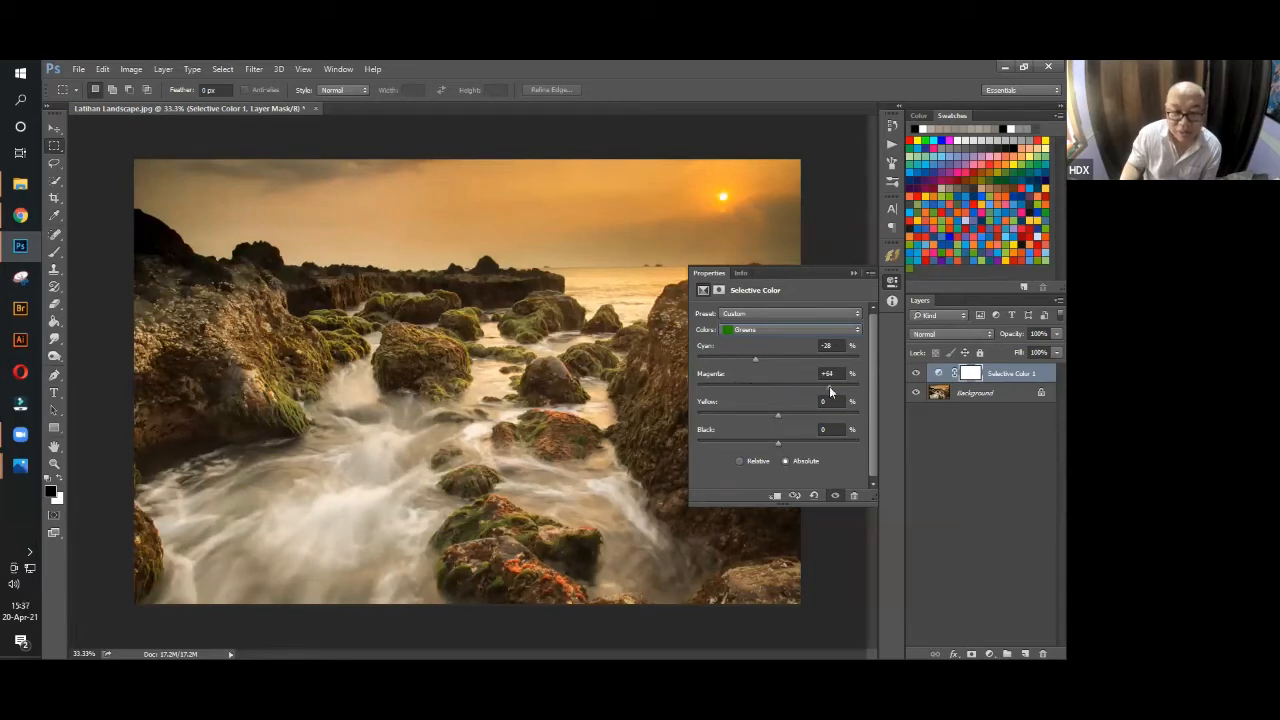
{"action": "mouse_move", "coordinate": [692, 413]}
{"action": "left_mouse_down"}
{"action": "mouse_move", "coordinate": [712, 416]}
{"action": "mouse_move", "coordinate": [700, 415]}
{"action": "left_mouse_up"}
{"action": "left_click_drag", "start_coordinate": [777, 443], "coordinate": [804, 445]}
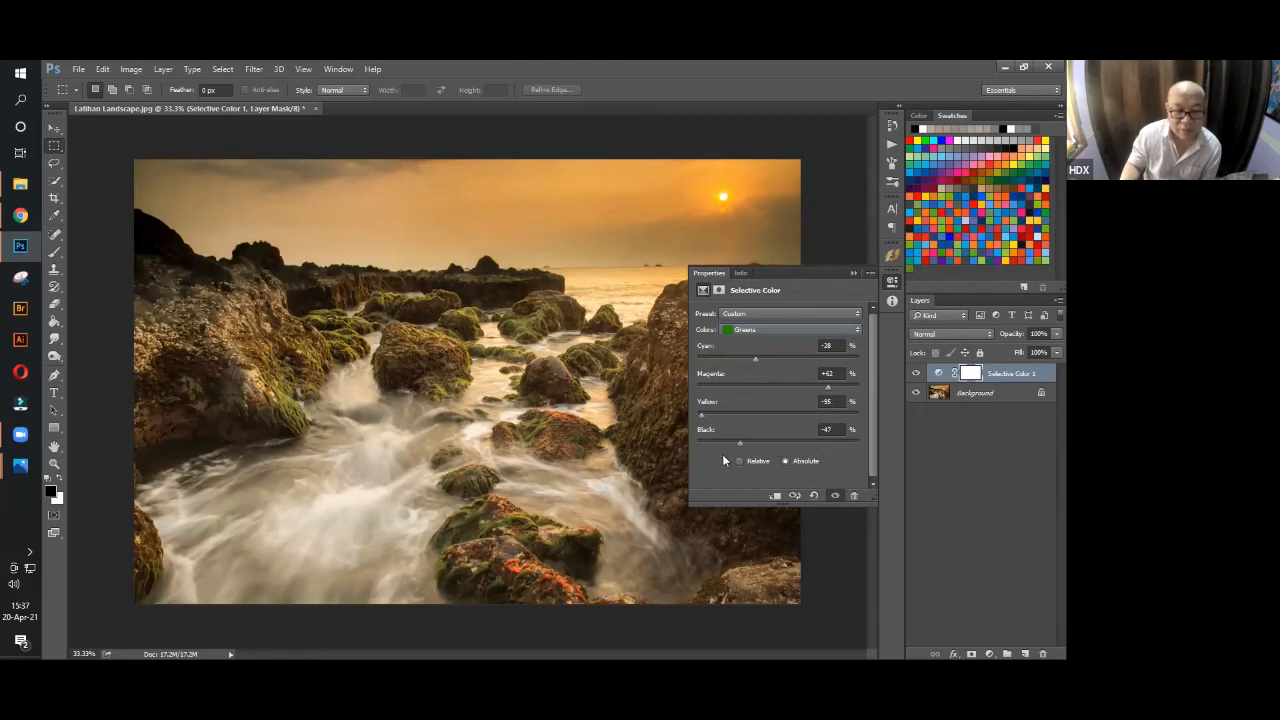
Adjust the Cyans in the Selective Color layer to Cyan +22, Magenta +45, Yellow -45 and Black +2.
{"action": "left_click", "coordinate": [753, 330]}
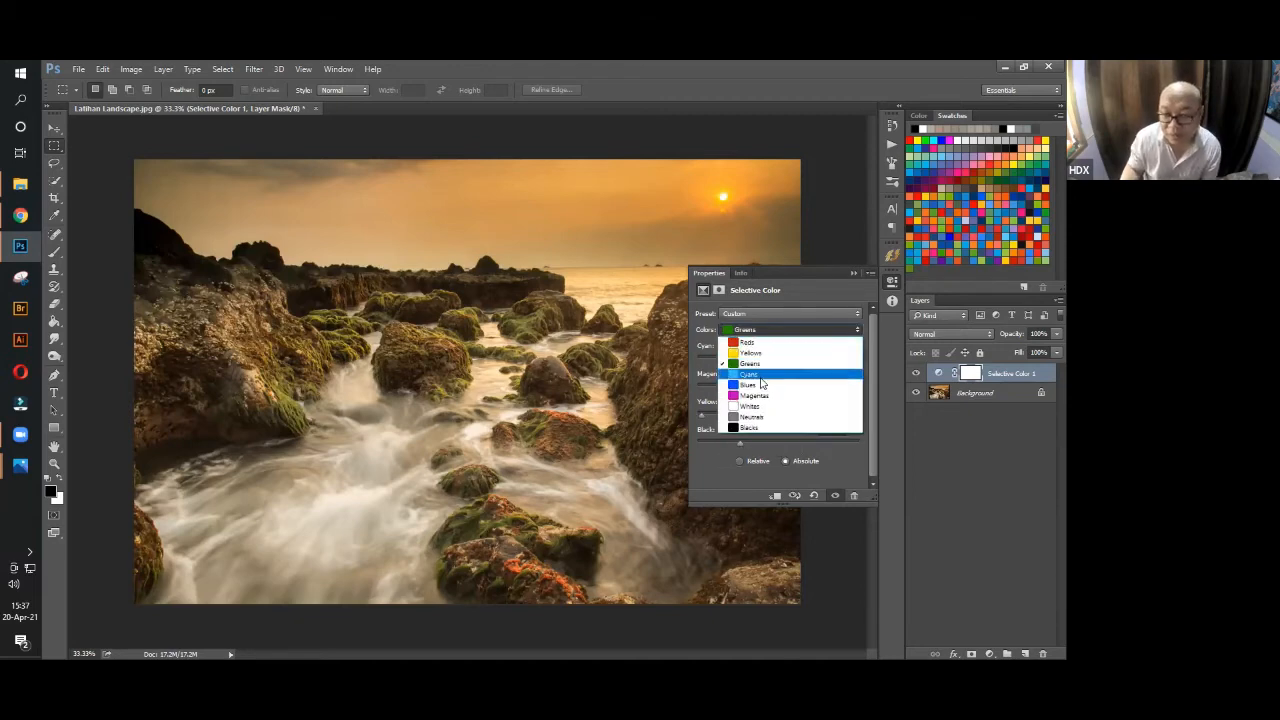
{"action": "left_click", "coordinate": [760, 372]}
{"action": "left_click_drag", "start_coordinate": [773, 359], "coordinate": [740, 361]}
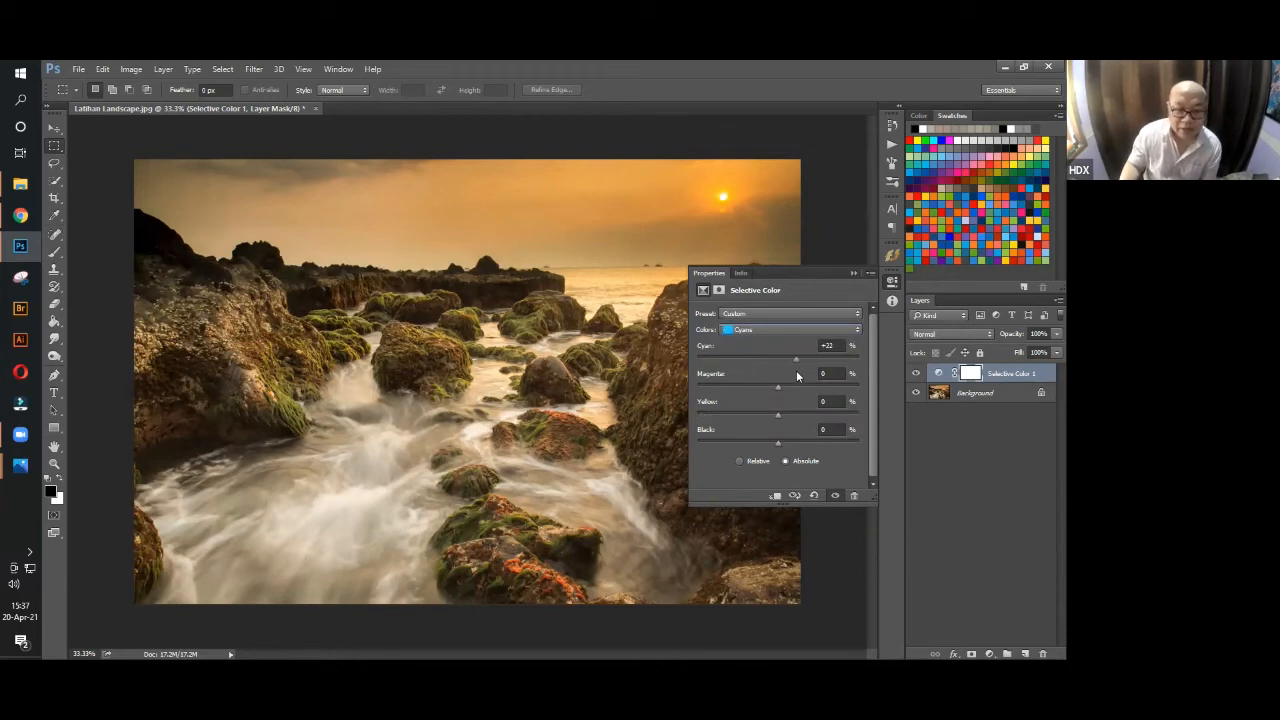
{"action": "left_click_drag", "start_coordinate": [778, 388], "coordinate": [752, 389]}
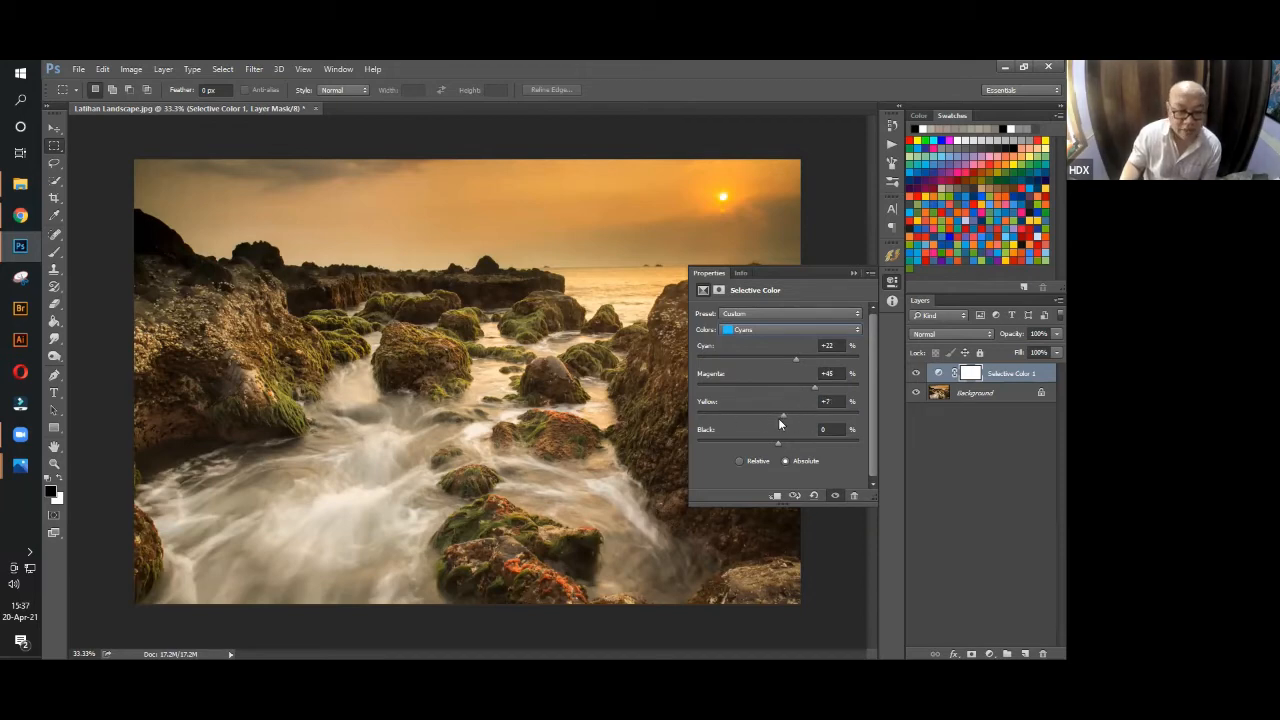
{"action": "left_click_drag", "start_coordinate": [793, 419], "coordinate": [714, 442]}
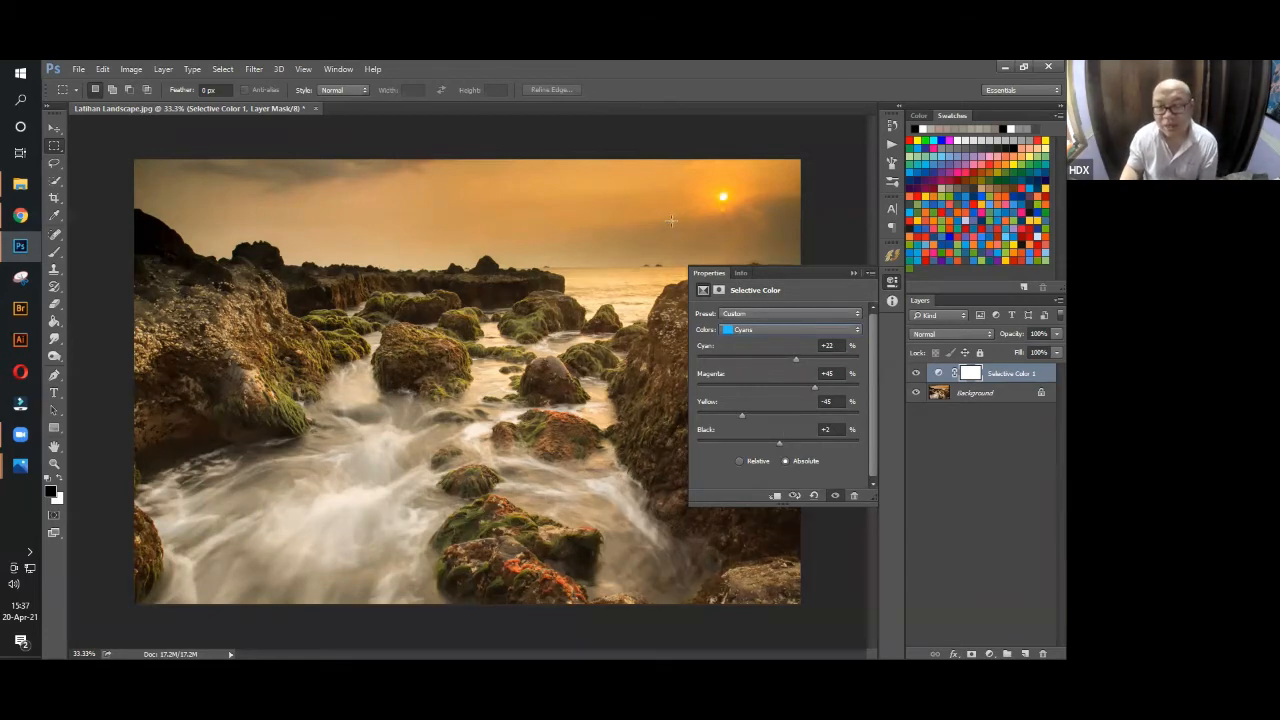
Adjust the Blues in the Selective Color layer to Cyan -58, Magenta +46, Yellow -38 and Black -13.
{"action": "left_click", "coordinate": [767, 330]}
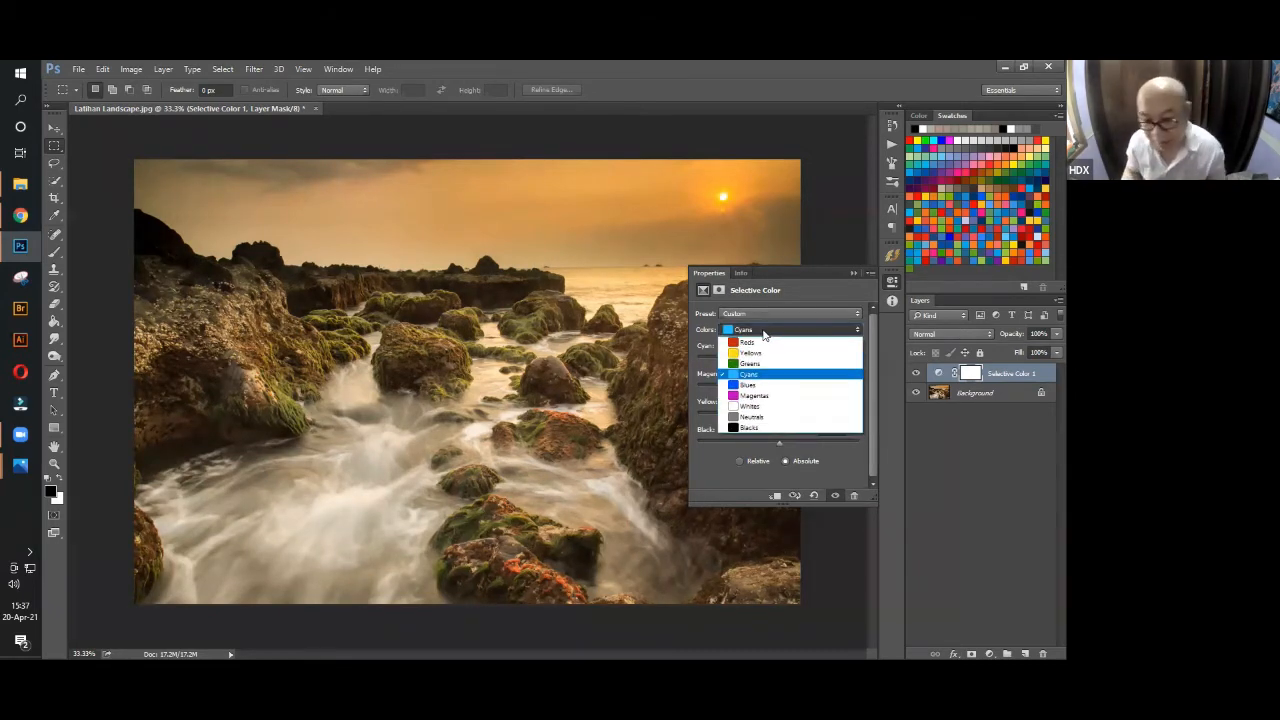
{"action": "left_click", "coordinate": [764, 386]}
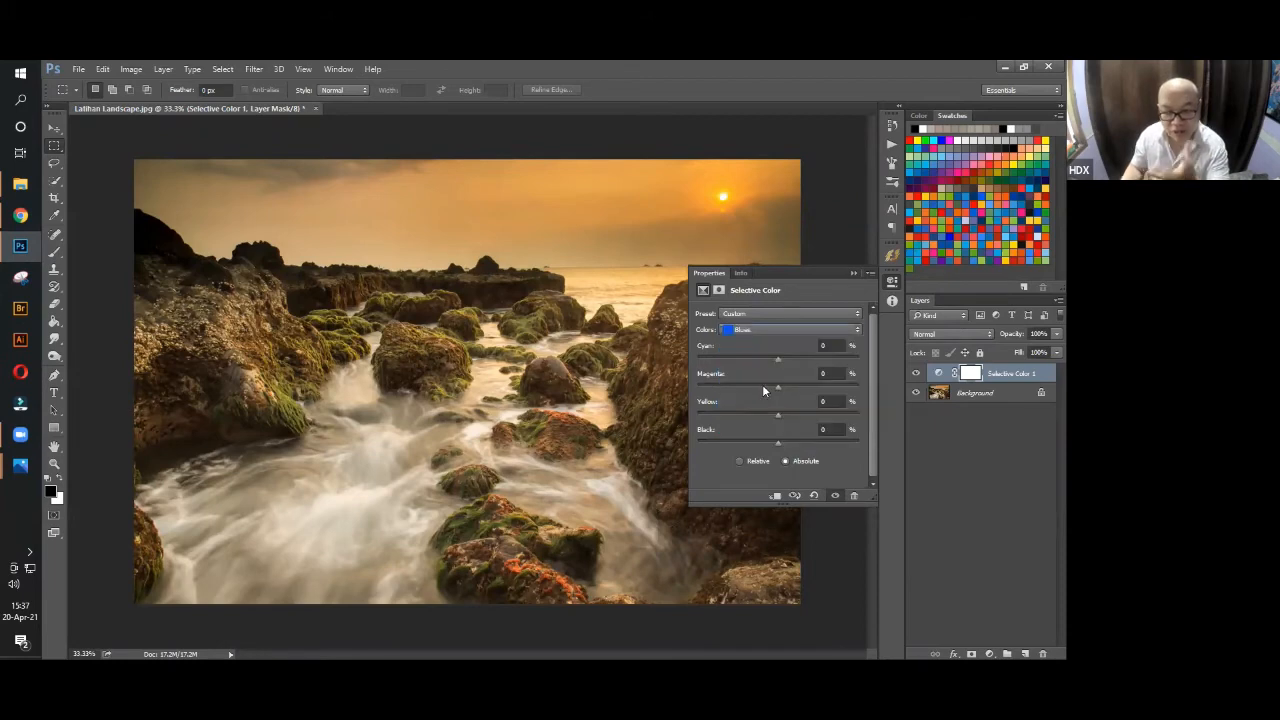
{"action": "left_click_drag", "start_coordinate": [777, 358], "coordinate": [707, 368]}
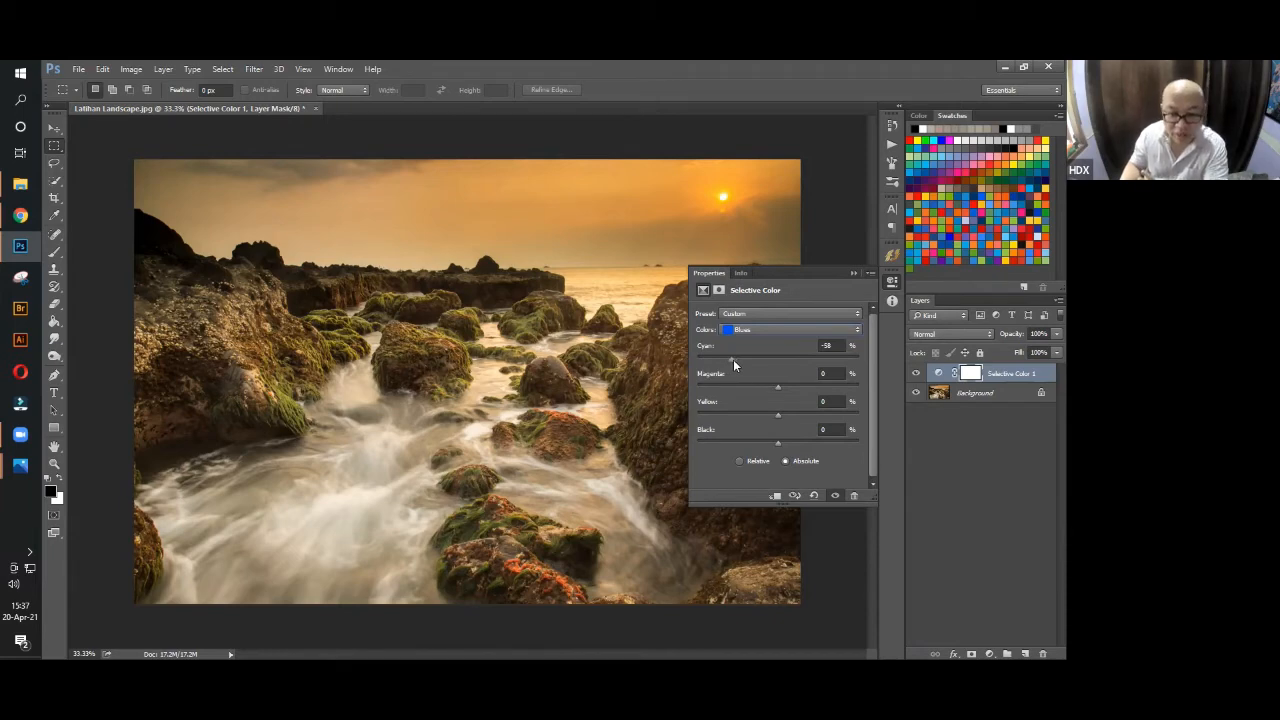
{"action": "left_click_drag", "start_coordinate": [777, 386], "coordinate": [714, 417]}
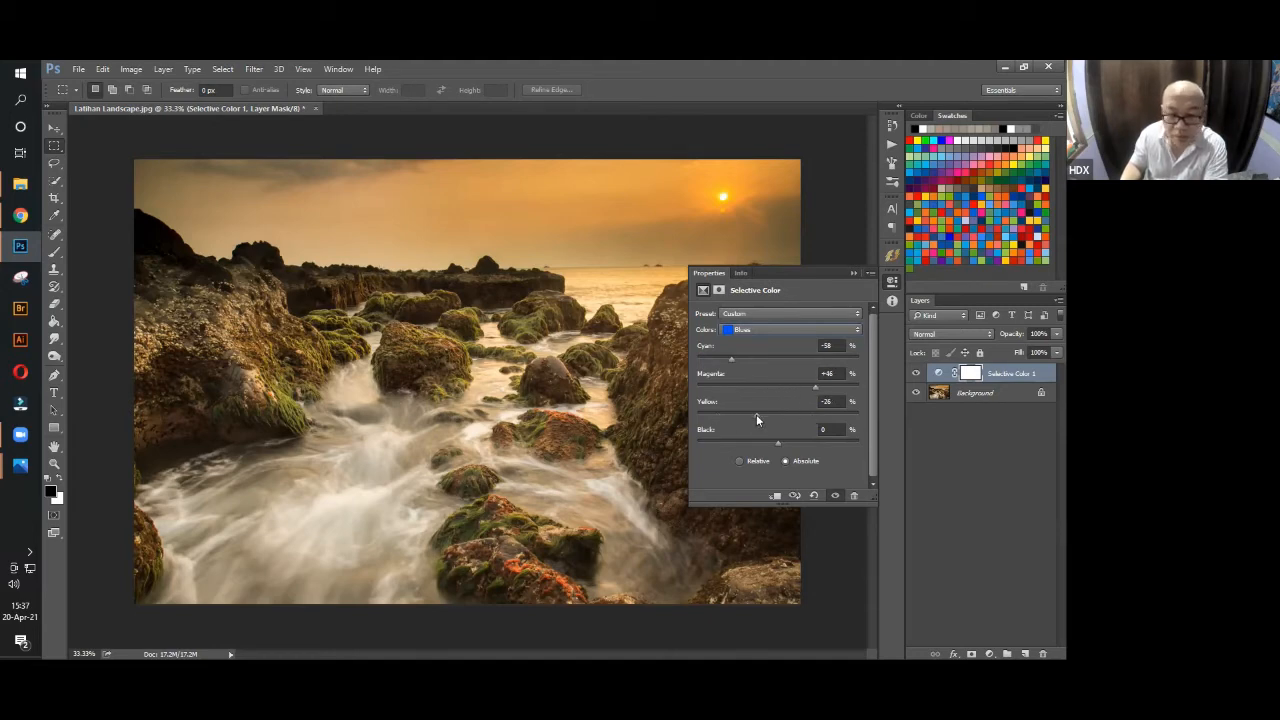
{"action": "mouse_move", "coordinate": [777, 442]}
{"action": "left_mouse_down"}
{"action": "mouse_move", "coordinate": [725, 443]}
{"action": "mouse_move", "coordinate": [773, 444]}
{"action": "left_mouse_up"}
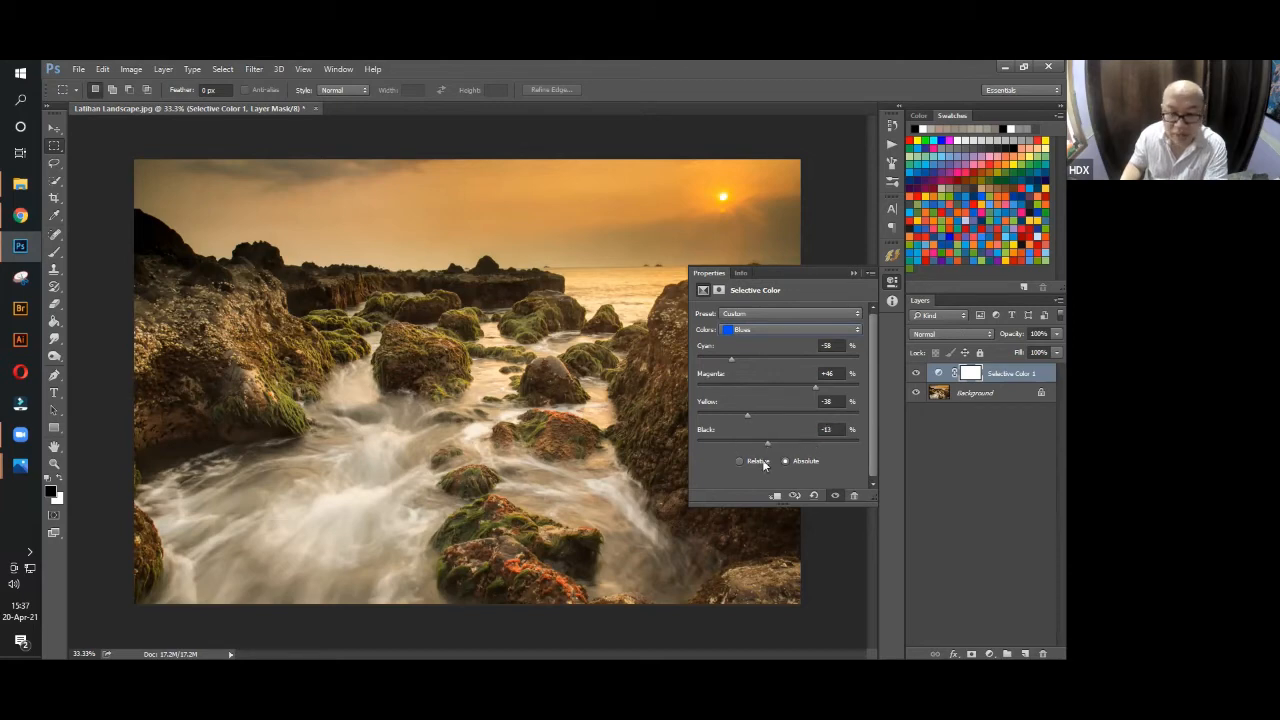
Adjust the Magentas in the Selective Color layer to Cyan +33, Magenta +21, Yellow -4 and Black +41.
{"action": "left_click", "coordinate": [753, 334]}
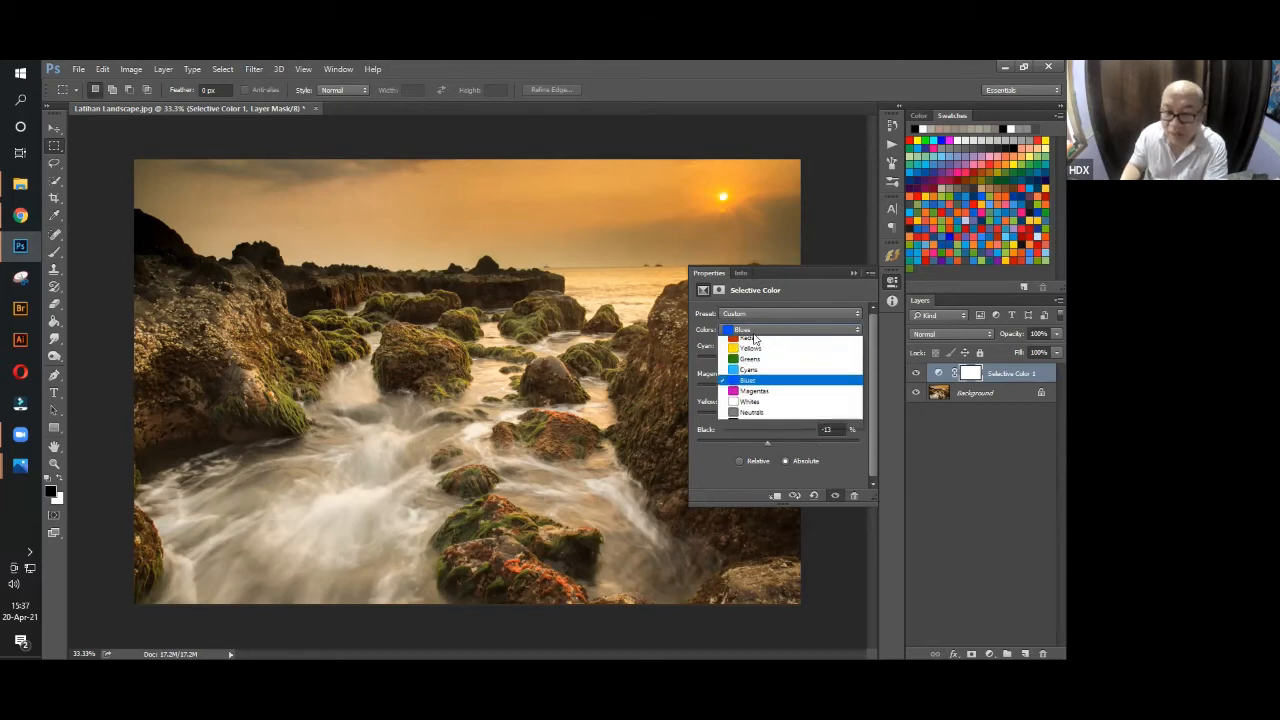
{"action": "left_click", "coordinate": [754, 395]}
{"action": "left_click_drag", "start_coordinate": [776, 359], "coordinate": [838, 372]}
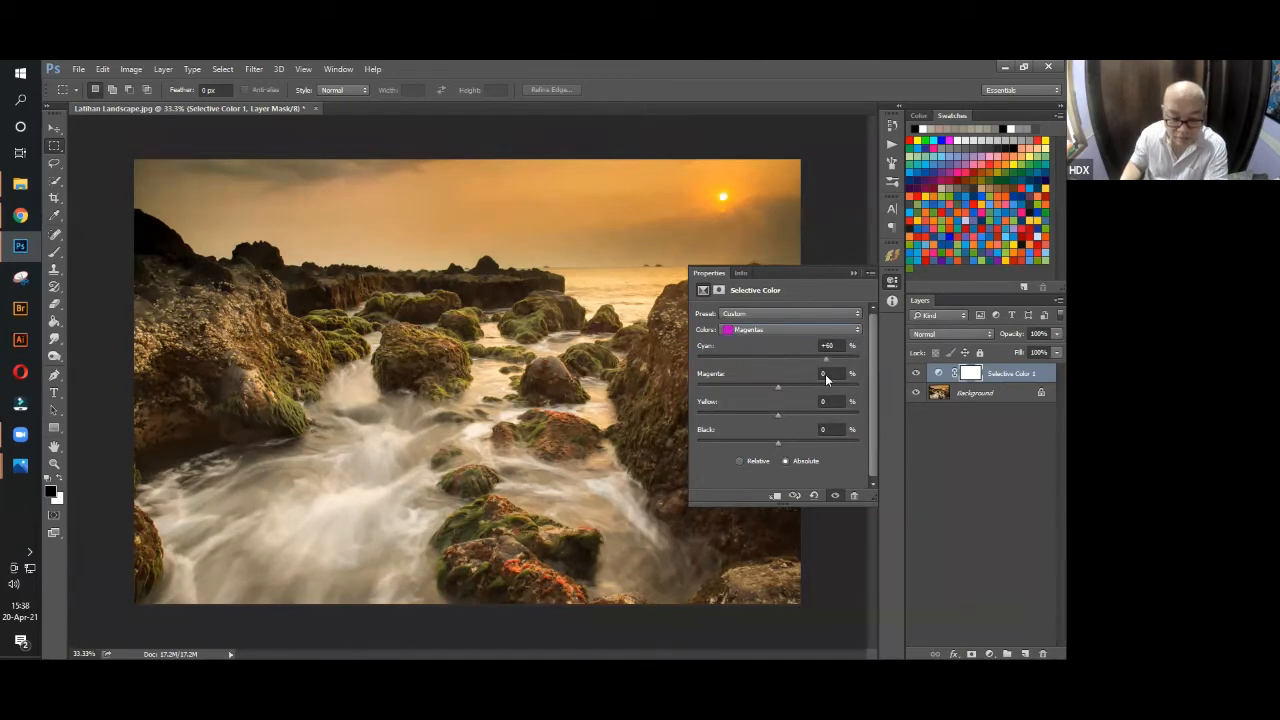
{"action": "left_click_drag", "start_coordinate": [778, 387], "coordinate": [707, 387]}
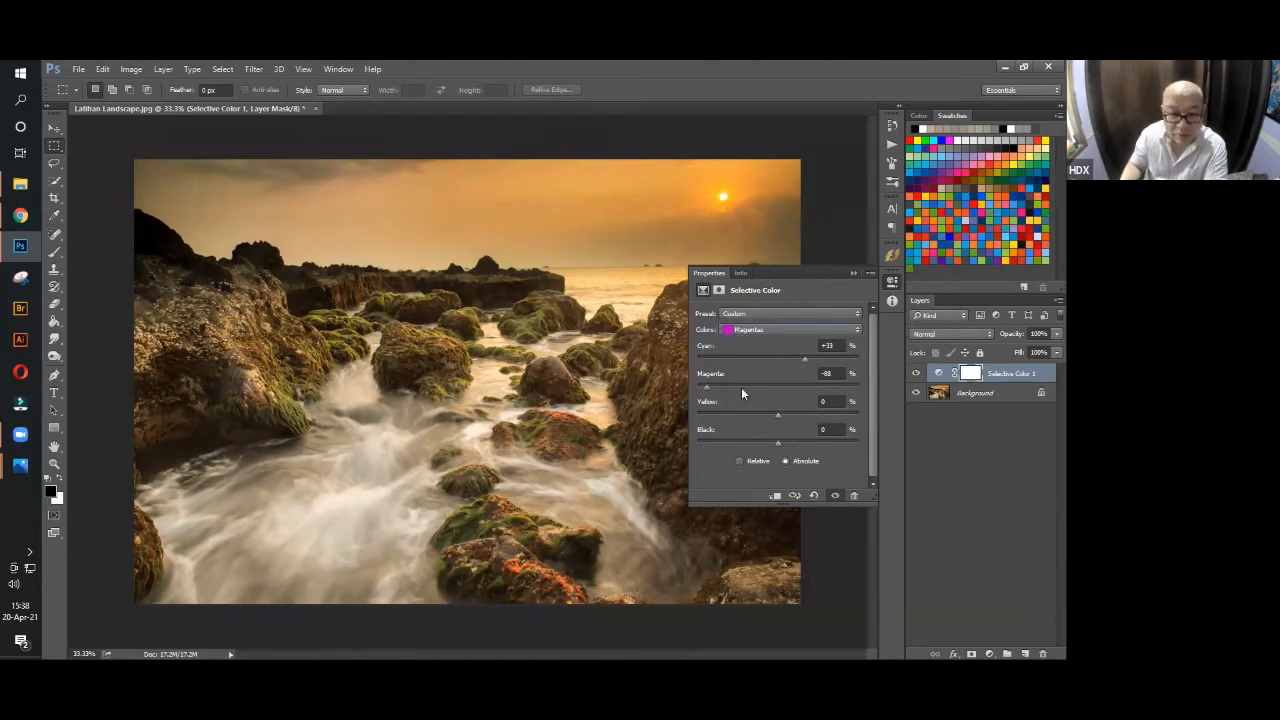
{"action": "left_click_drag", "start_coordinate": [777, 415], "coordinate": [708, 415]}
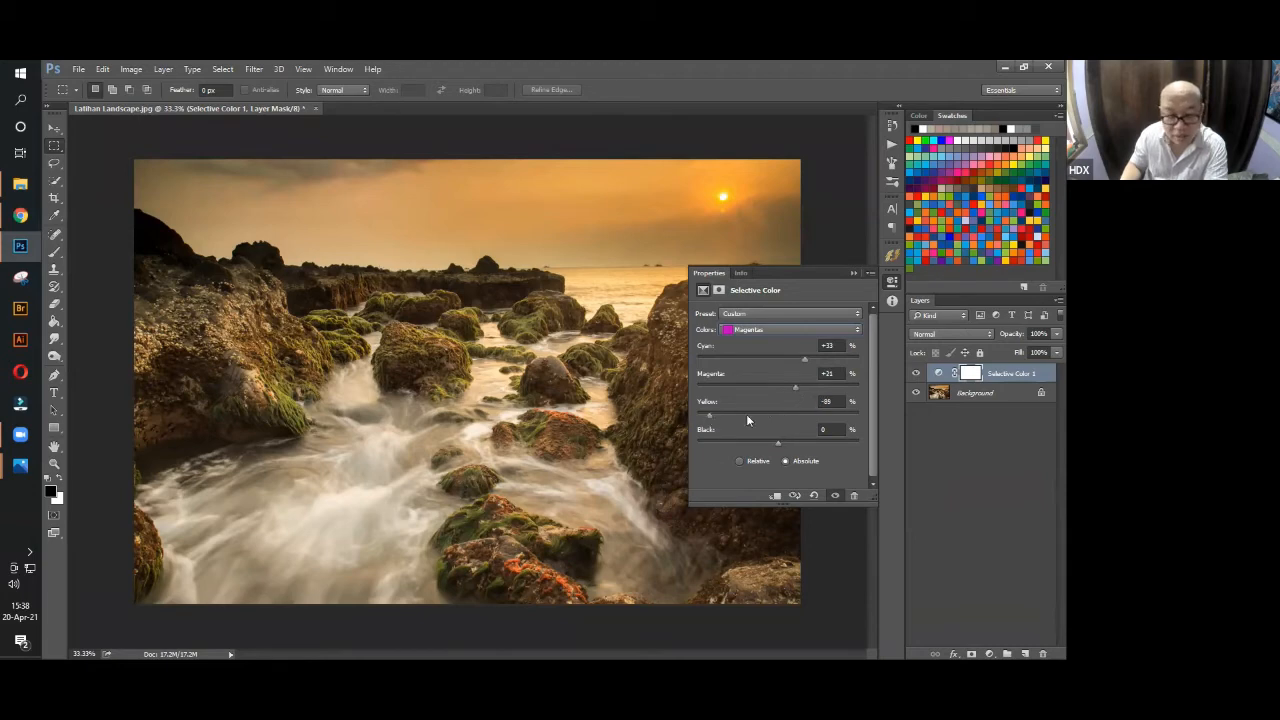
{"action": "left_click_drag", "start_coordinate": [777, 441], "coordinate": [730, 439]}
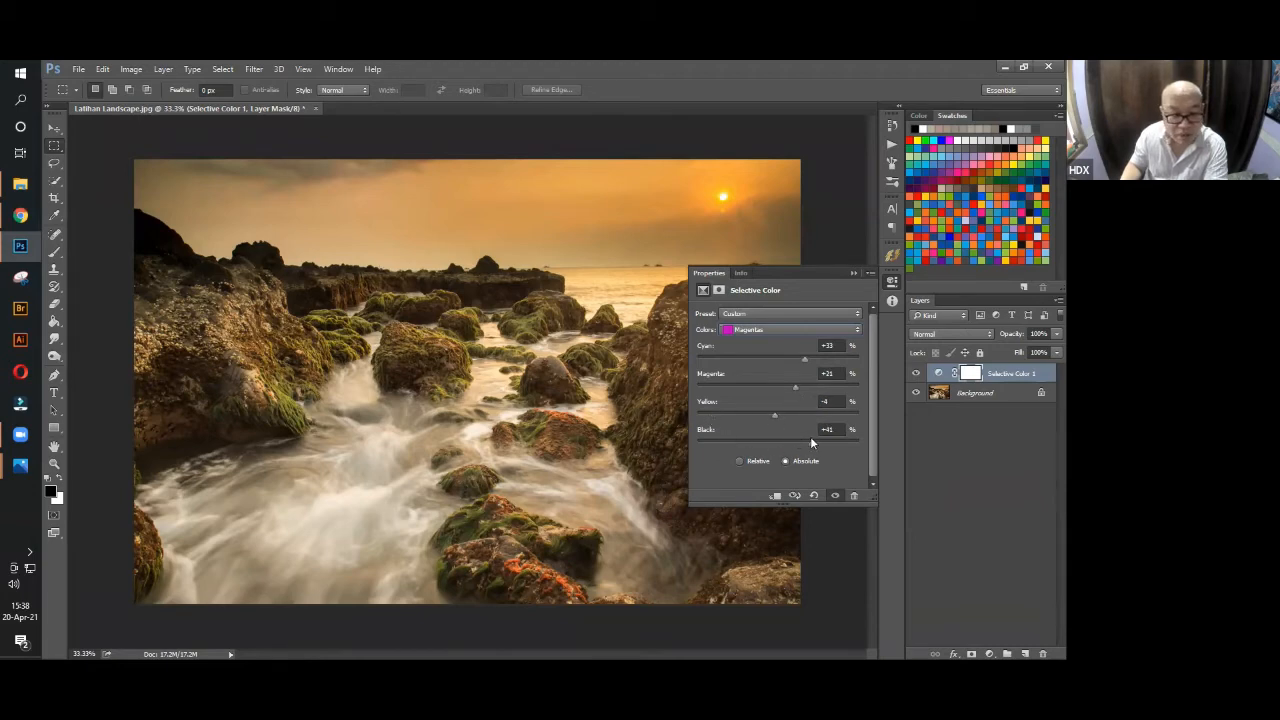
In the Selective Color layer, set the Magentas' Black to -15 and adjust the Whites to Cyan -9, Magenta 0, Yellow -32 and Black -6.
{"action": "left_click_drag", "start_coordinate": [810, 436], "coordinate": [769, 436]}
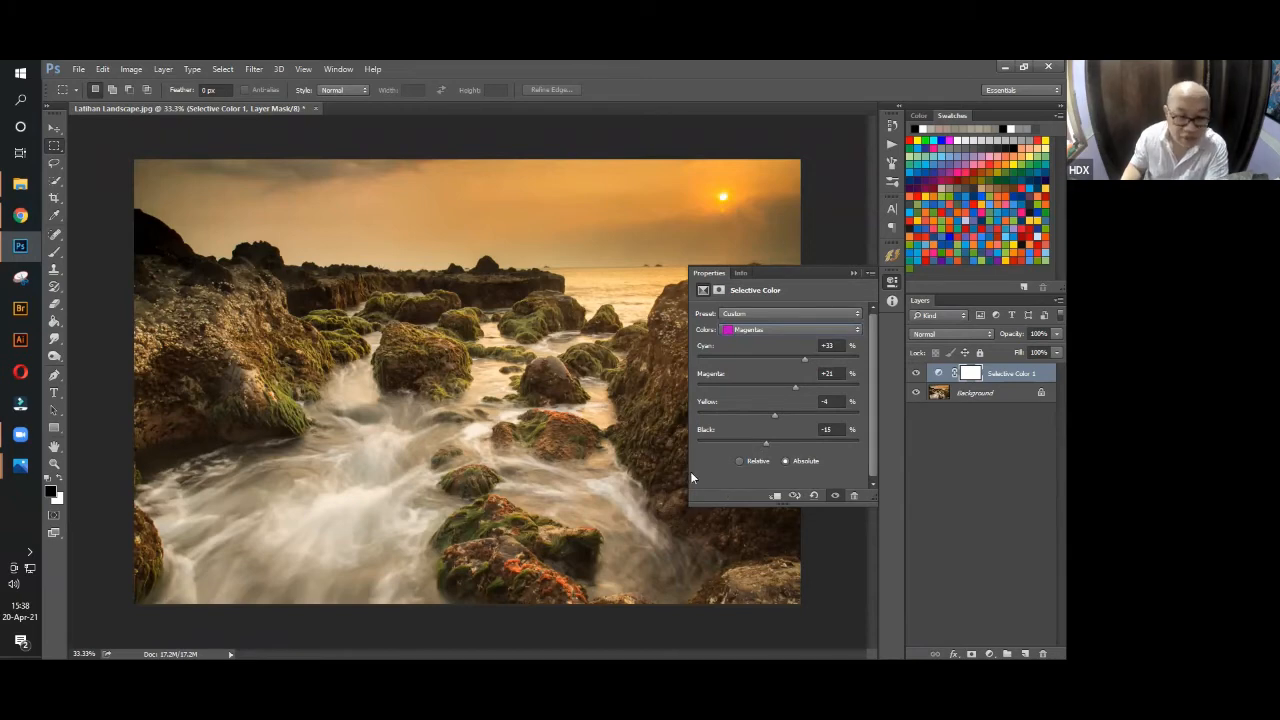
{"action": "left_click", "coordinate": [785, 331]}
{"action": "left_click", "coordinate": [748, 407]}
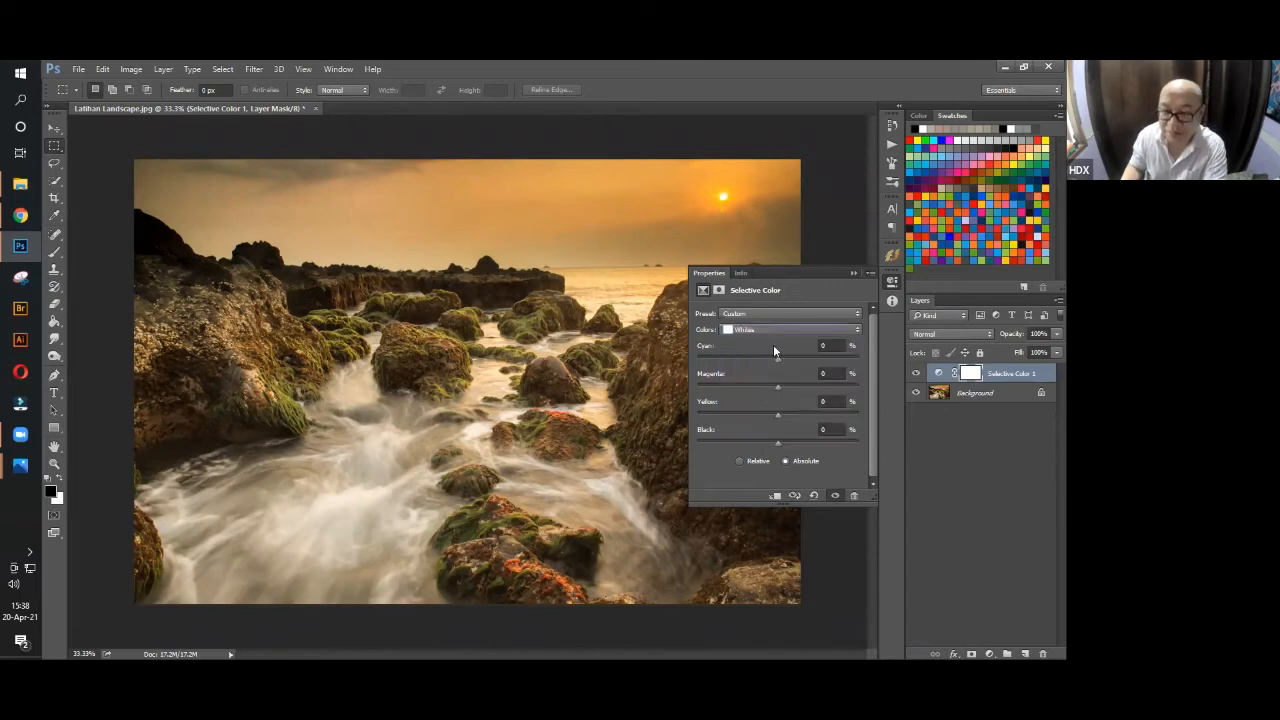
{"action": "left_click_drag", "start_coordinate": [777, 358], "coordinate": [752, 375]}
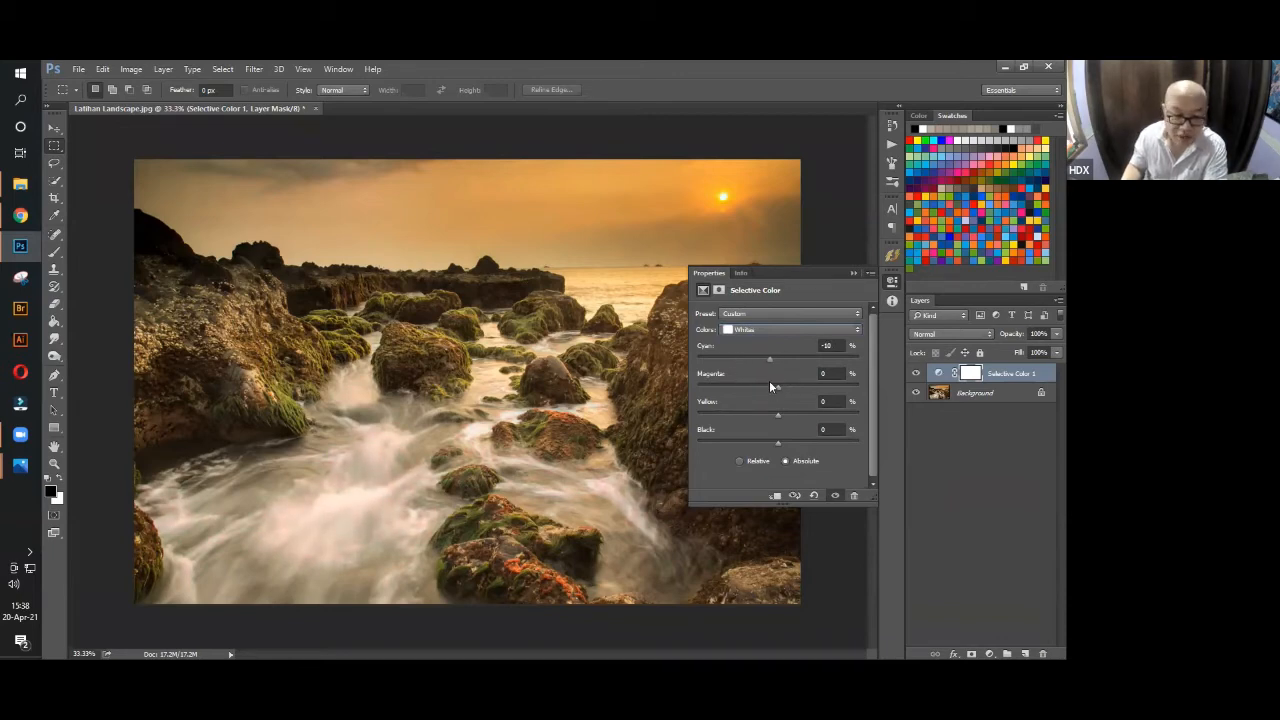
{"action": "left_click_drag", "start_coordinate": [778, 386], "coordinate": [770, 447]}
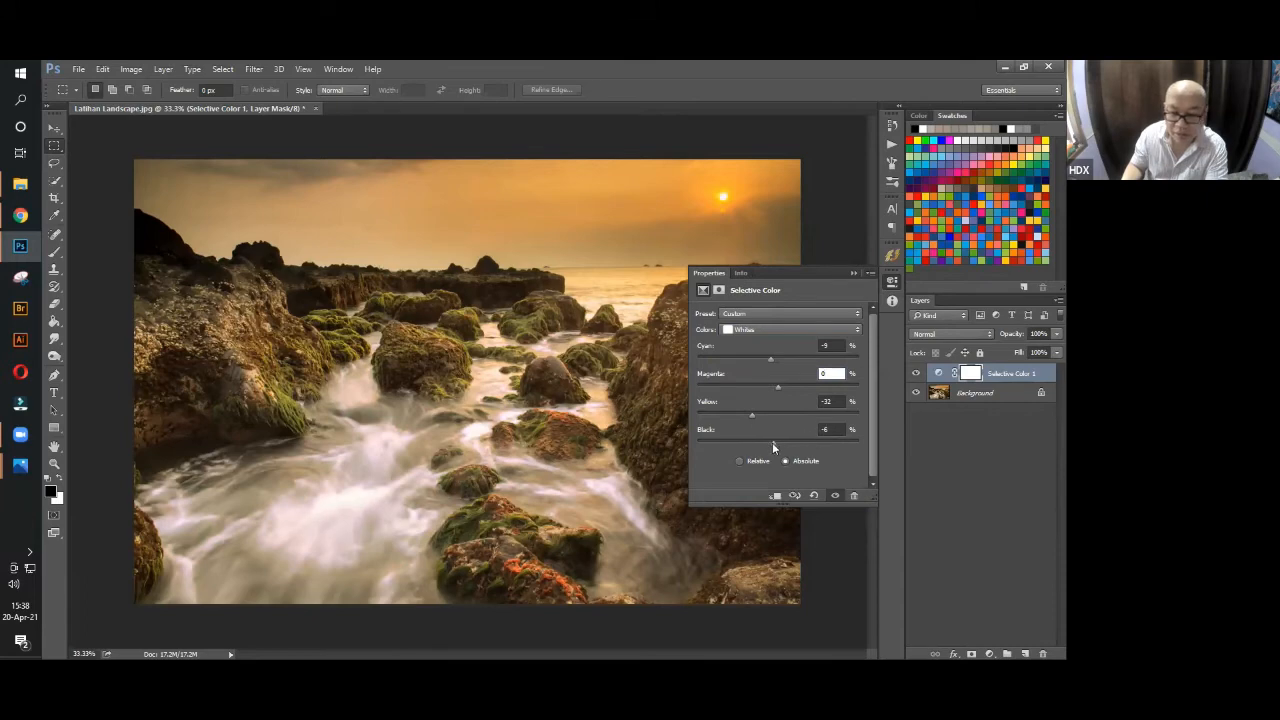
{"action": "left_click_drag", "start_coordinate": [778, 442], "coordinate": [774, 442]}
Adjust the Neutrals in the Selective Color layer to Magenta +7 and Yellow about +2, and lower Black slightly.
{"action": "left_click", "coordinate": [792, 330]}
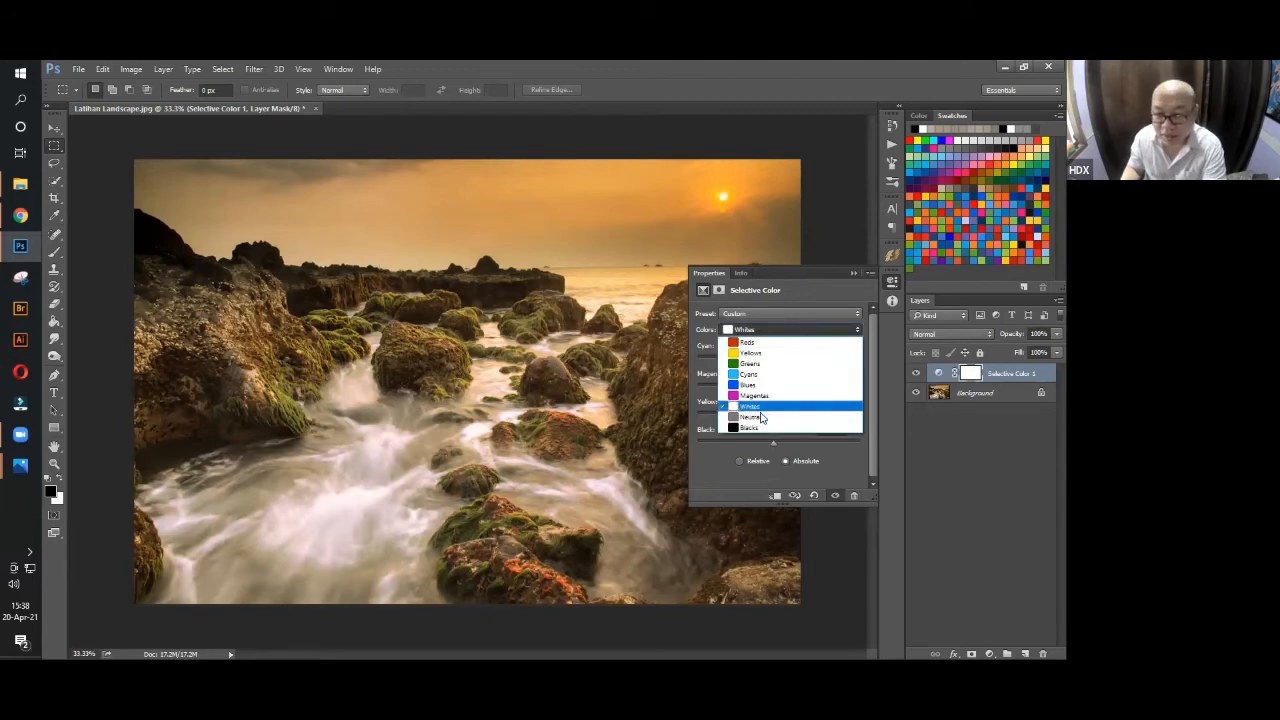
{"action": "left_click", "coordinate": [764, 417]}
{"action": "left_click_drag", "start_coordinate": [777, 356], "coordinate": [774, 356]}
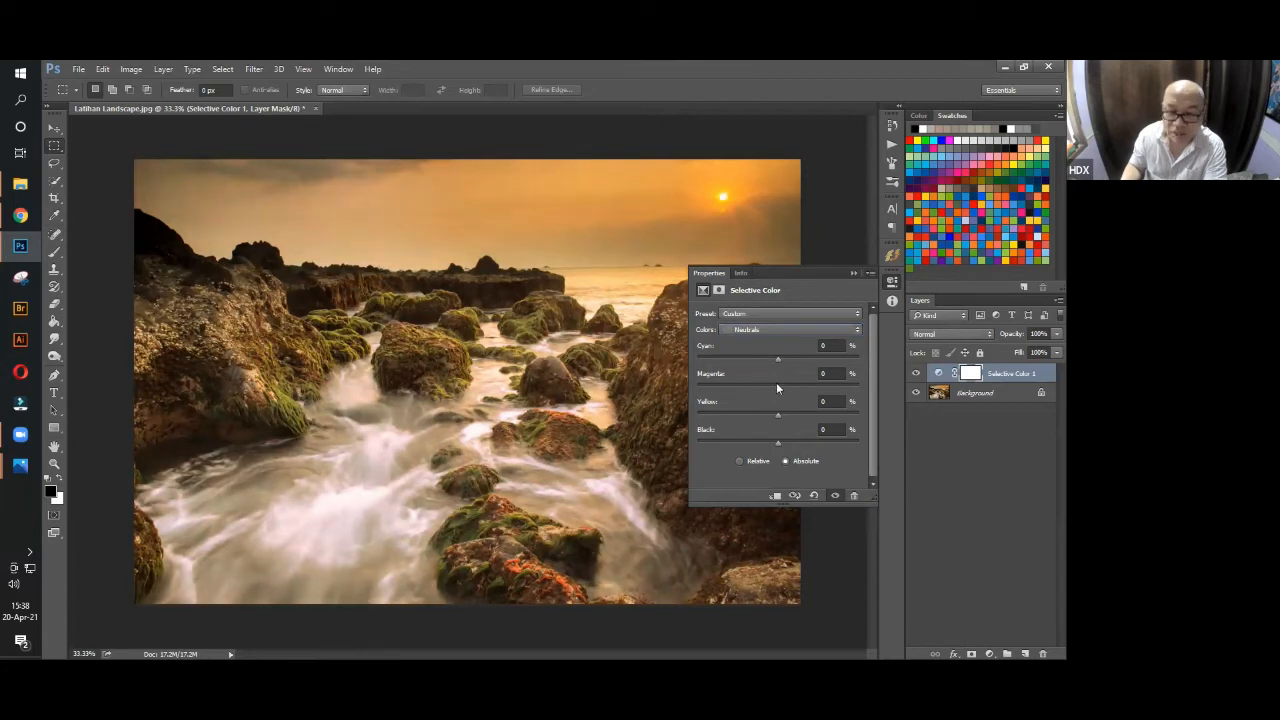
{"action": "left_click_drag", "start_coordinate": [774, 386], "coordinate": [779, 415]}
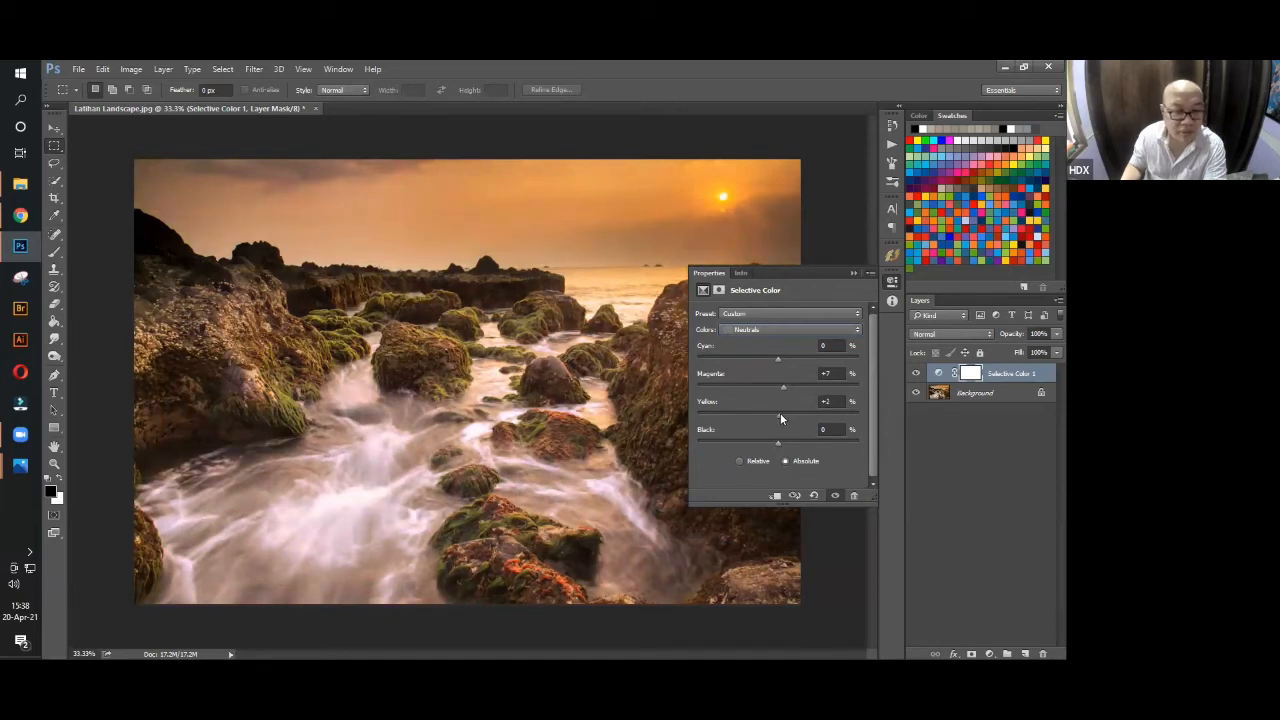
{"action": "left_click_drag", "start_coordinate": [777, 441], "coordinate": [776, 441]}
Adjust the Blacks in the Selective Color layer to Cyan -2 and Yellow -2, raise Black slightly, and collapse the adjustment settings.
{"action": "left_click", "coordinate": [797, 328]}
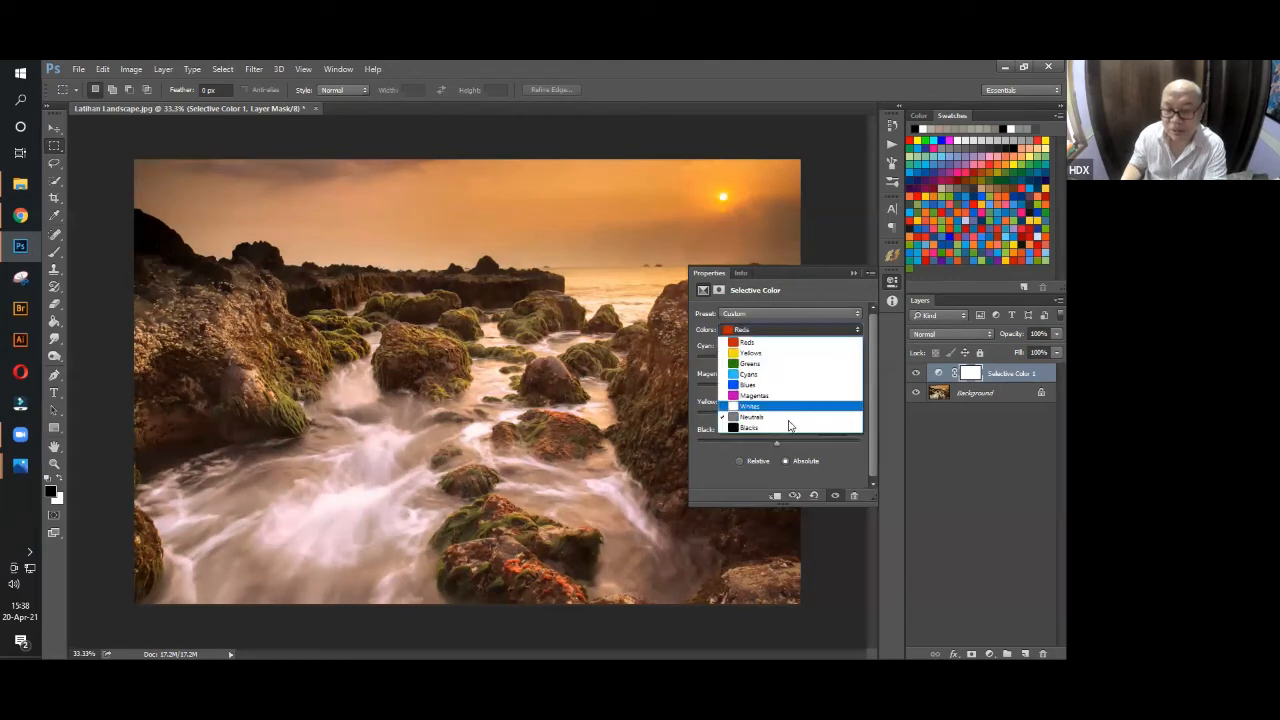
{"action": "left_click", "coordinate": [797, 429]}
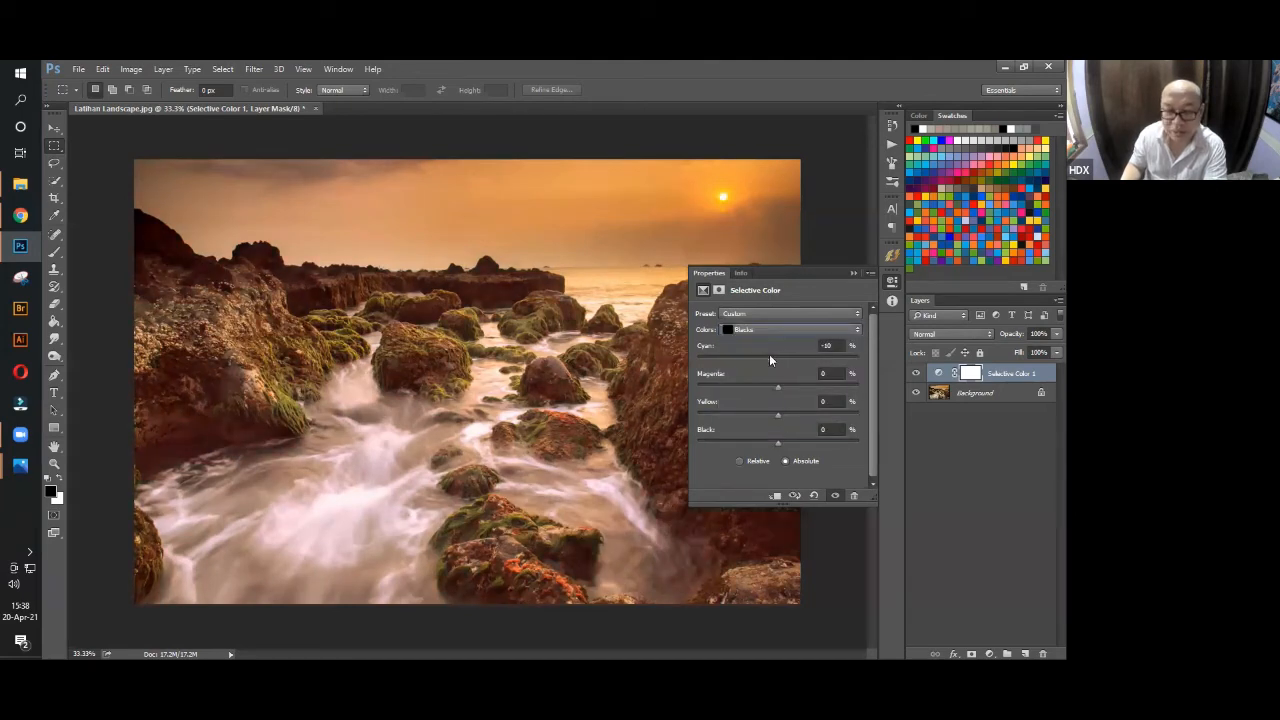
{"action": "left_click_drag", "start_coordinate": [776, 360], "coordinate": [774, 386]}
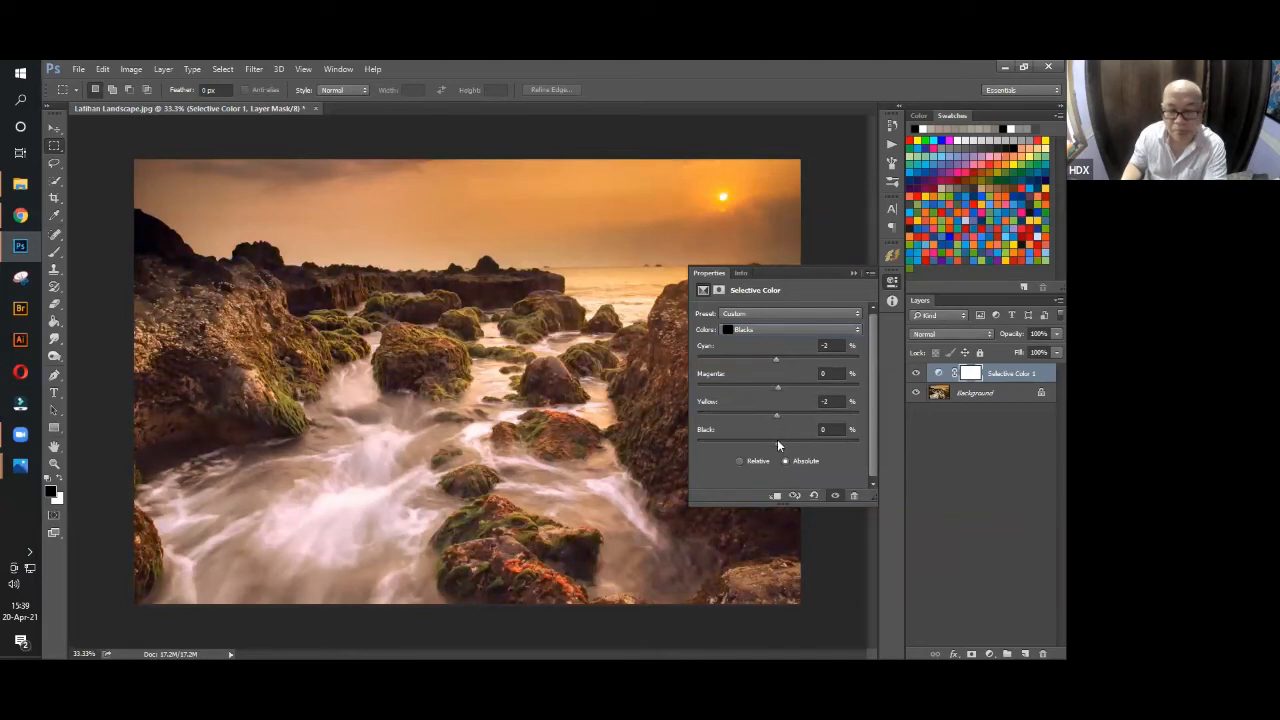
{"action": "left_click_drag", "start_coordinate": [777, 441], "coordinate": [784, 442]}
{"action": "left_click", "coordinate": [853, 274]}
Compare the photo with and without the Selective Color layer by switching its visibility off and on.
{"action": "left_click", "coordinate": [917, 375]}
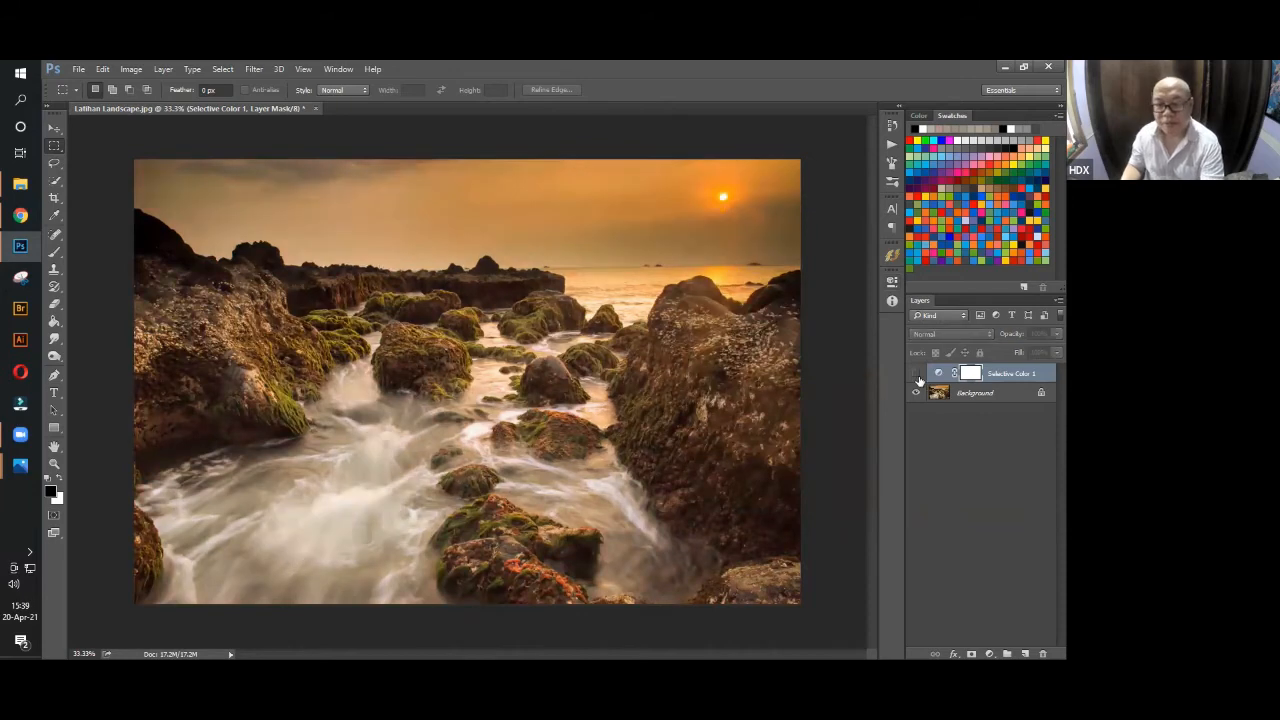
{"action": "left_click", "coordinate": [917, 375]}
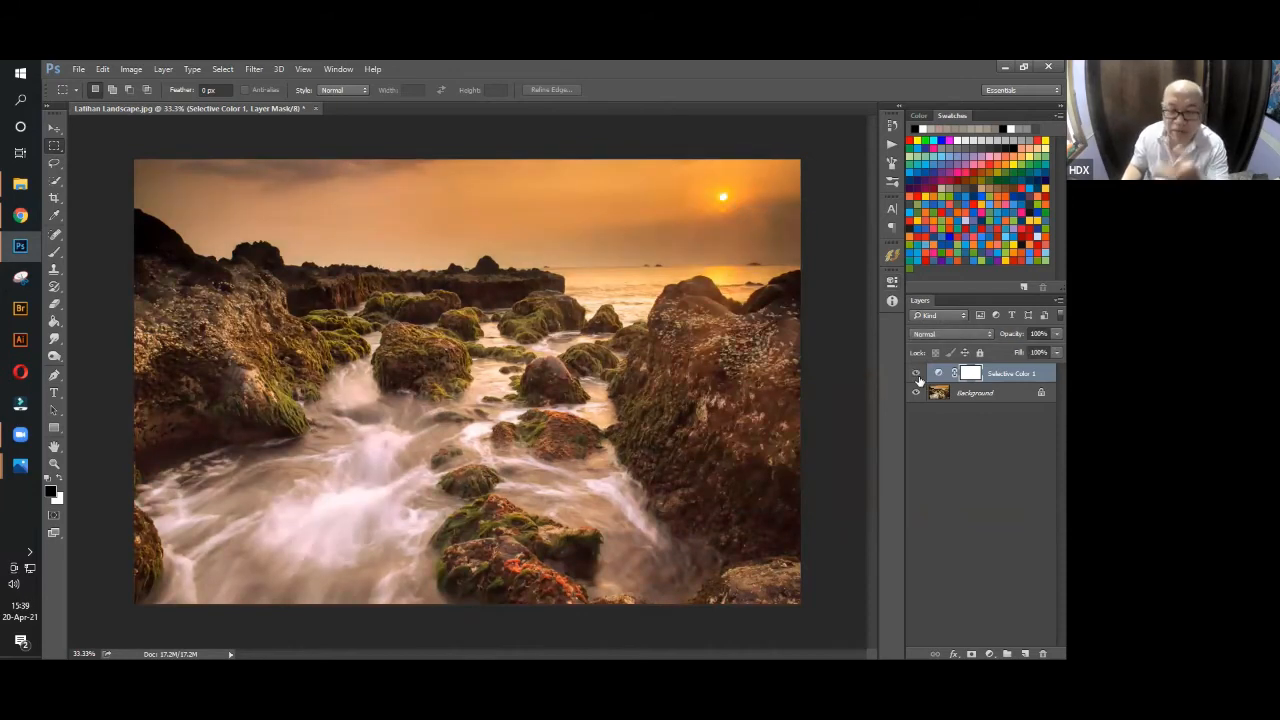
{"action": "left_click", "coordinate": [917, 375]}
{"action": "left_click", "coordinate": [917, 375]}
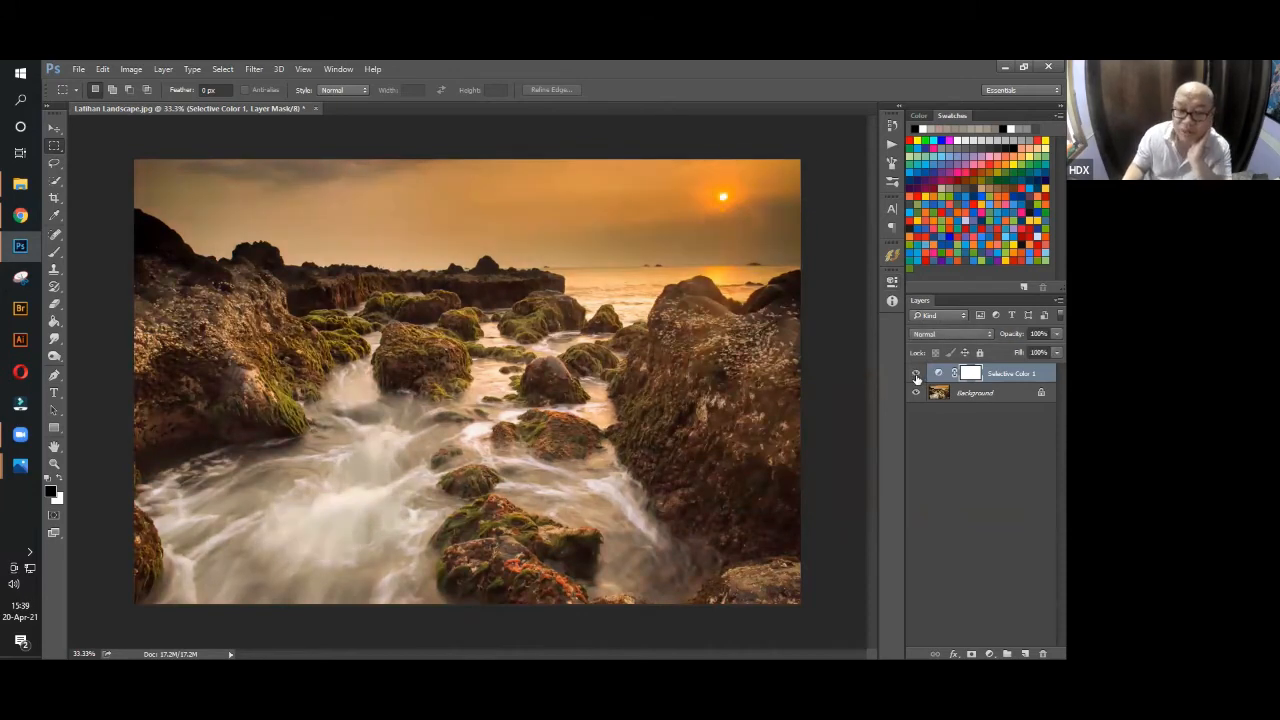
{"action": "left_click", "coordinate": [917, 375]}
{"action": "left_click", "coordinate": [917, 375]}
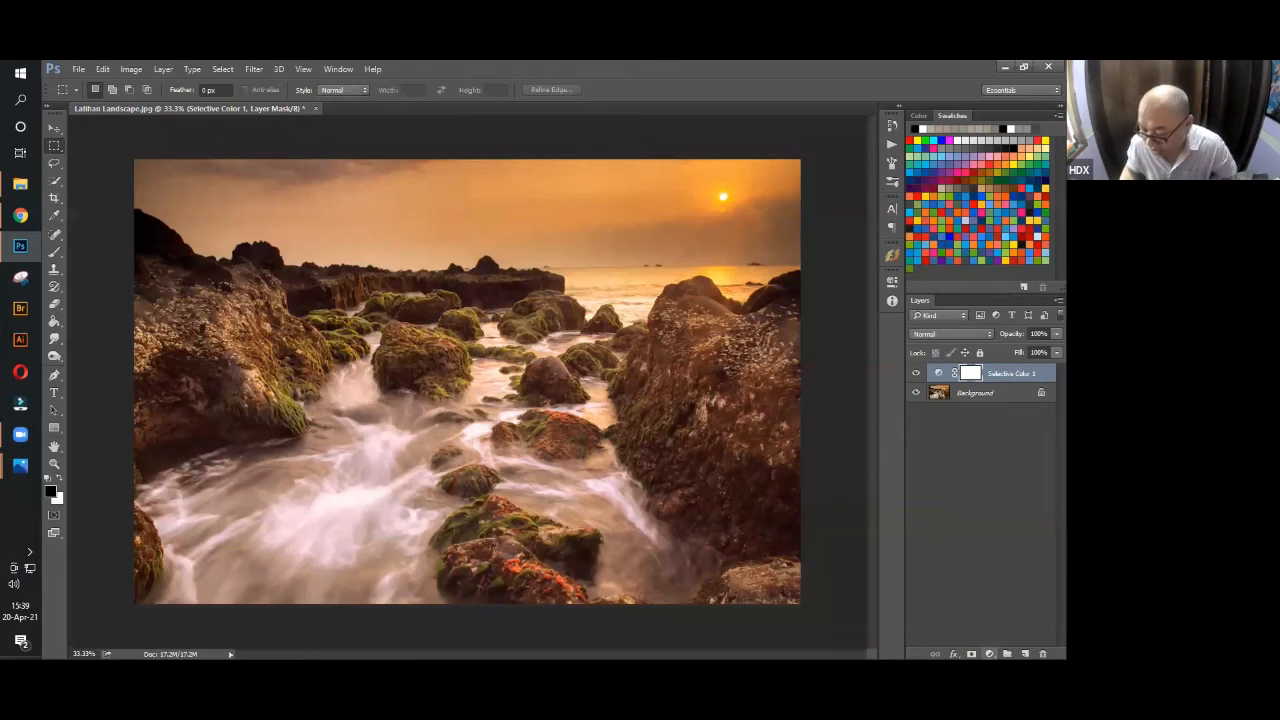
Add a Color Balance adjustment layer above the Selective Color layer and look through its Midtones and Highlights tone settings.
{"action": "left_click", "coordinate": [989, 654]}
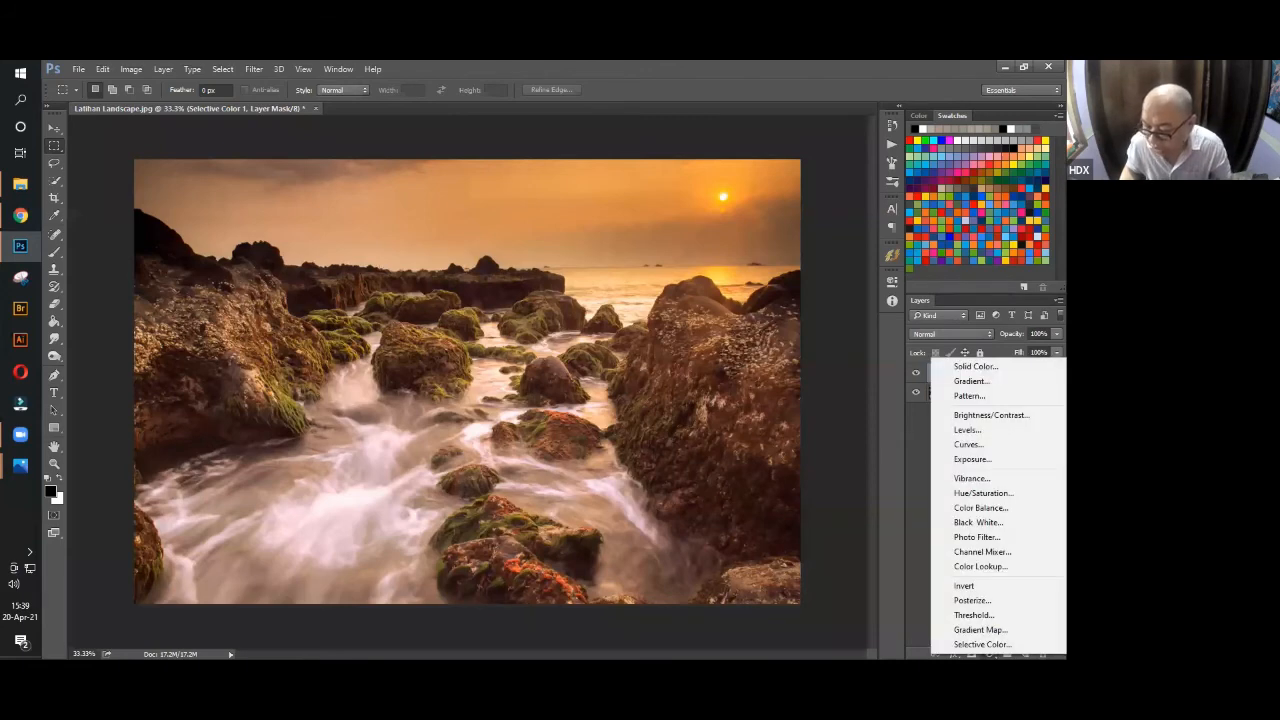
{"action": "left_click", "coordinate": [975, 508]}
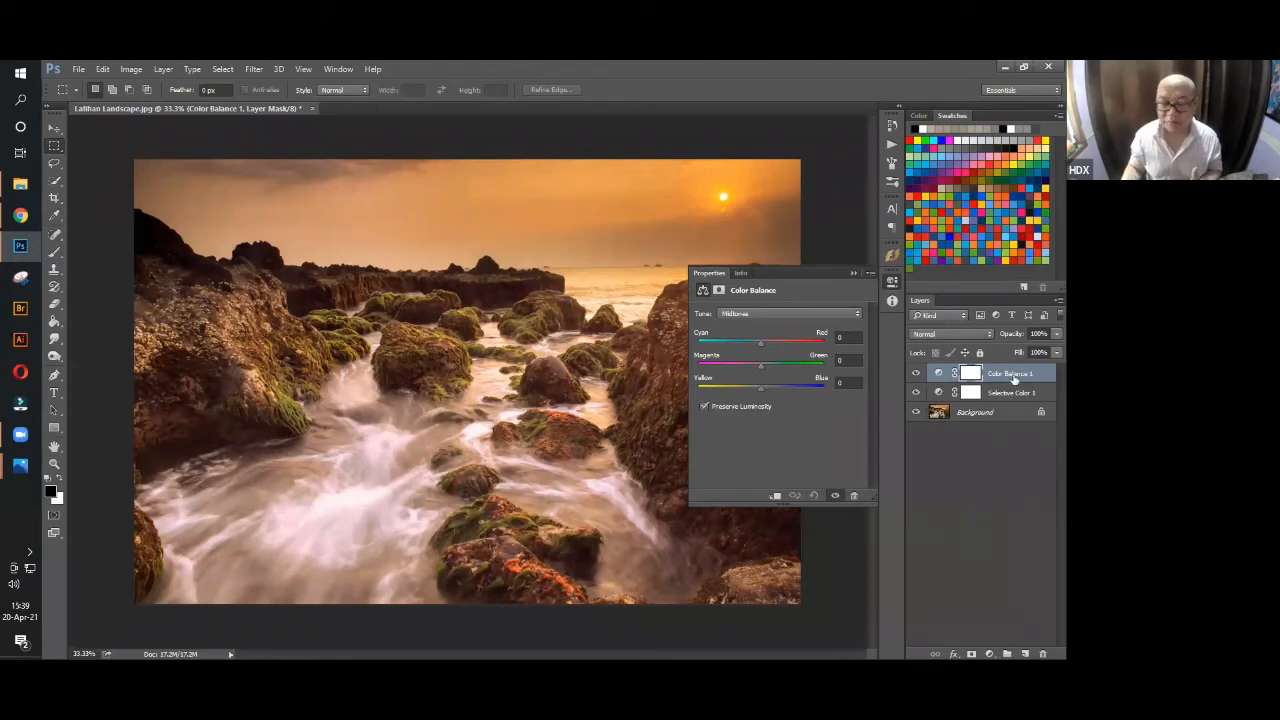
{"action": "left_click", "coordinate": [757, 316]}
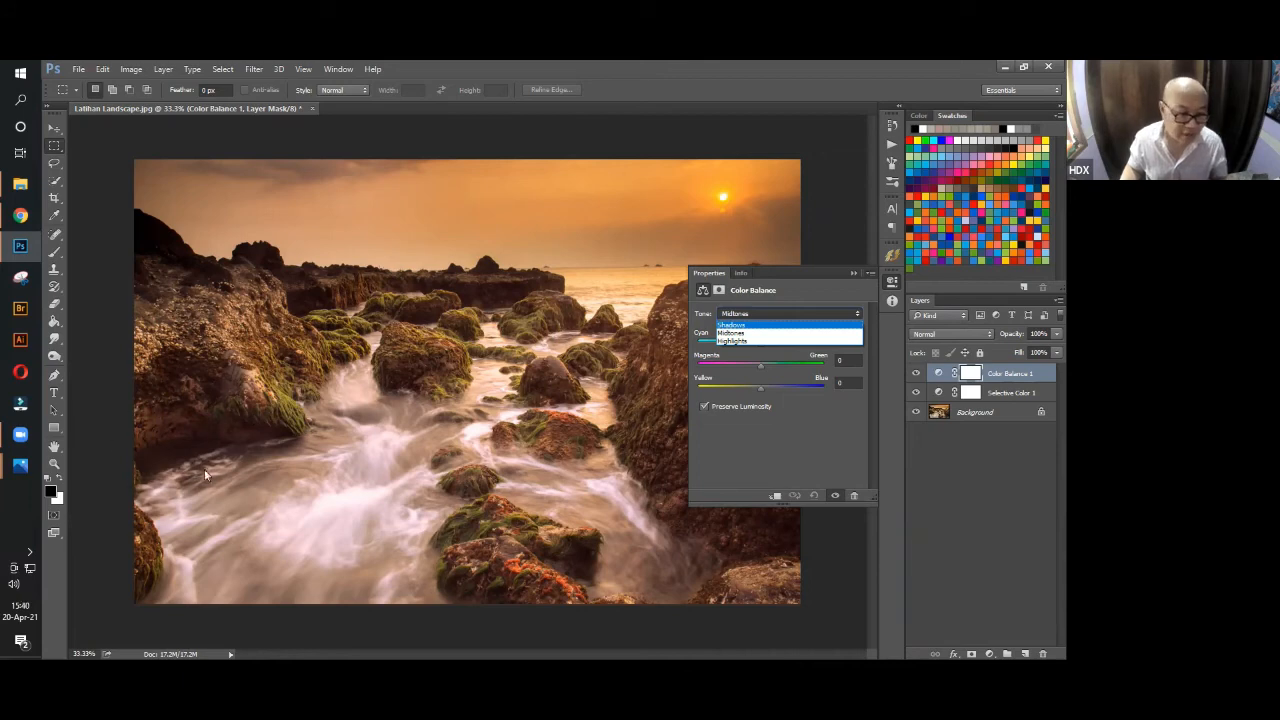
{"action": "left_click", "coordinate": [773, 333]}
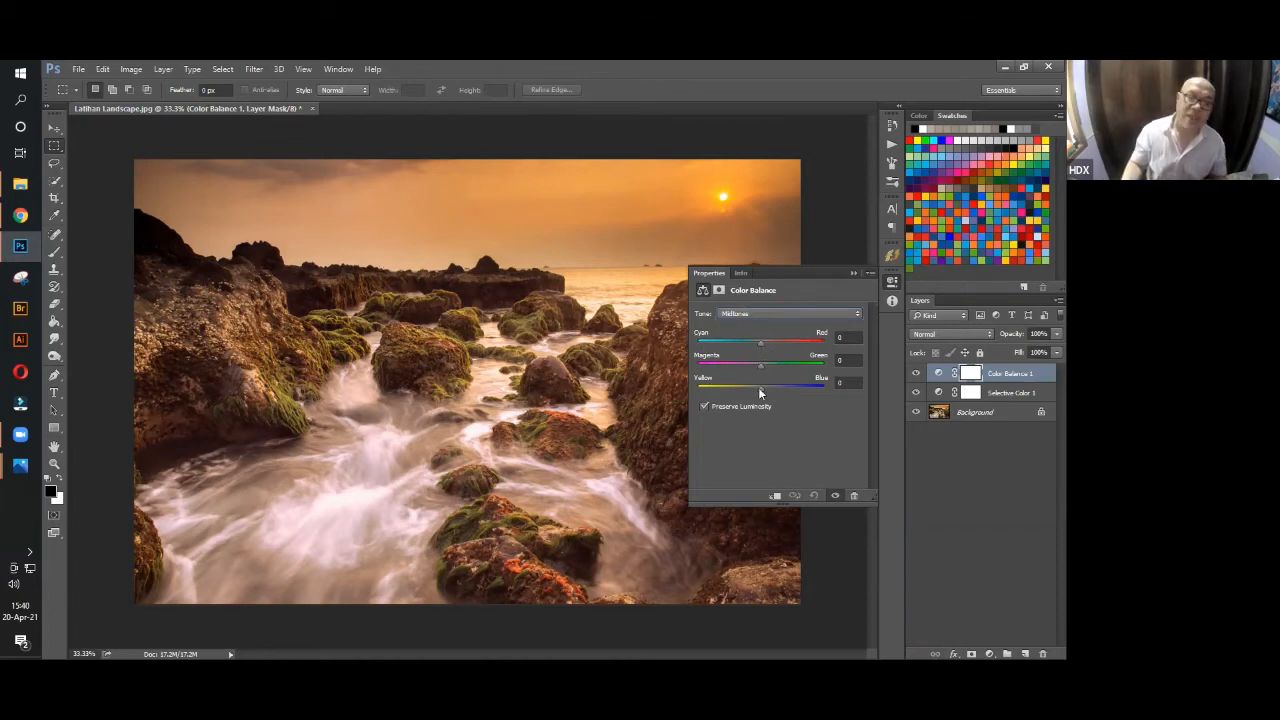
{"action": "left_click", "coordinate": [789, 314]}
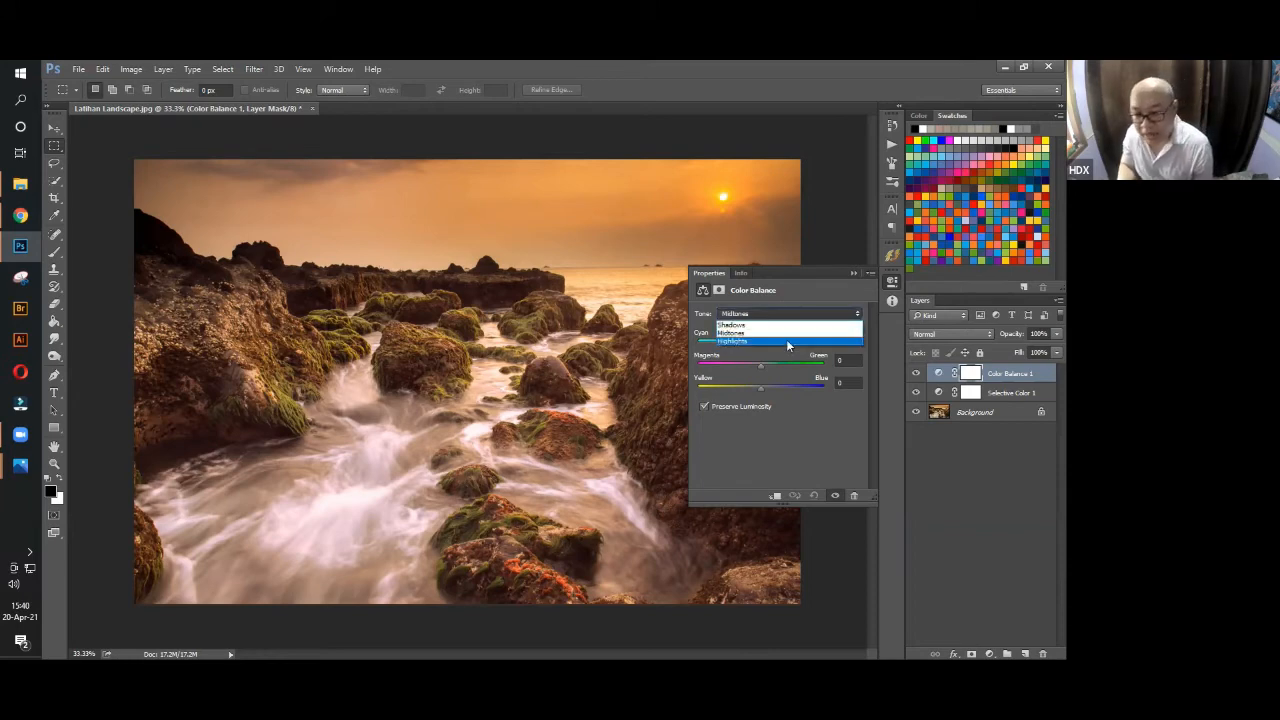
{"action": "left_click", "coordinate": [787, 339]}
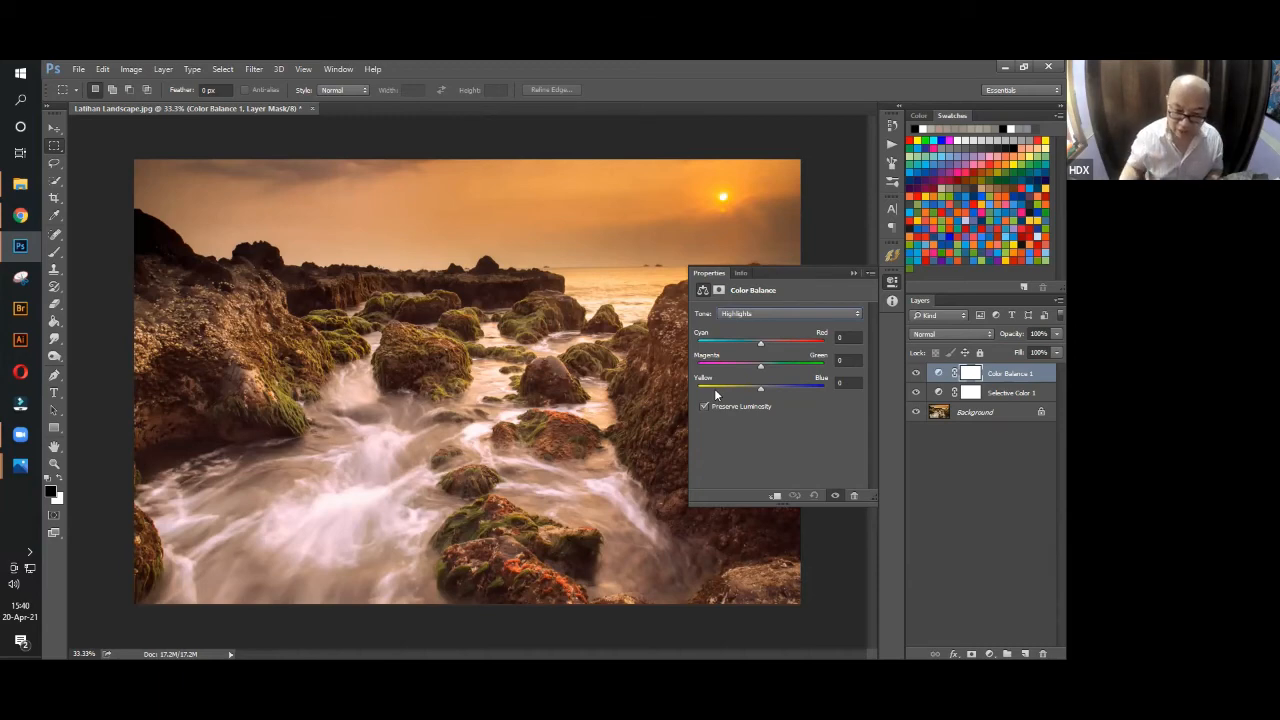
Adjust the Shadows in the Color Balance layer to Cyan-Red -7, Magenta-Green -9 and Yellow-Blue -4.
{"action": "left_click", "coordinate": [762, 316]}
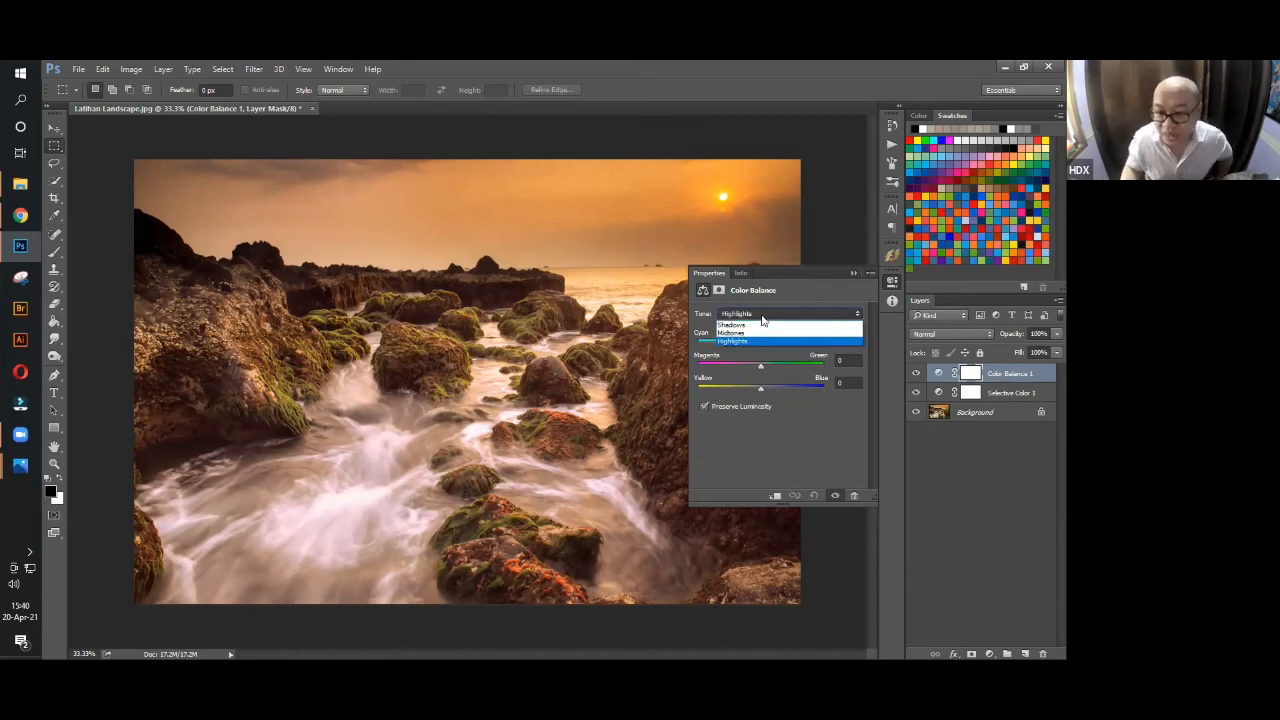
{"action": "left_click", "coordinate": [759, 327]}
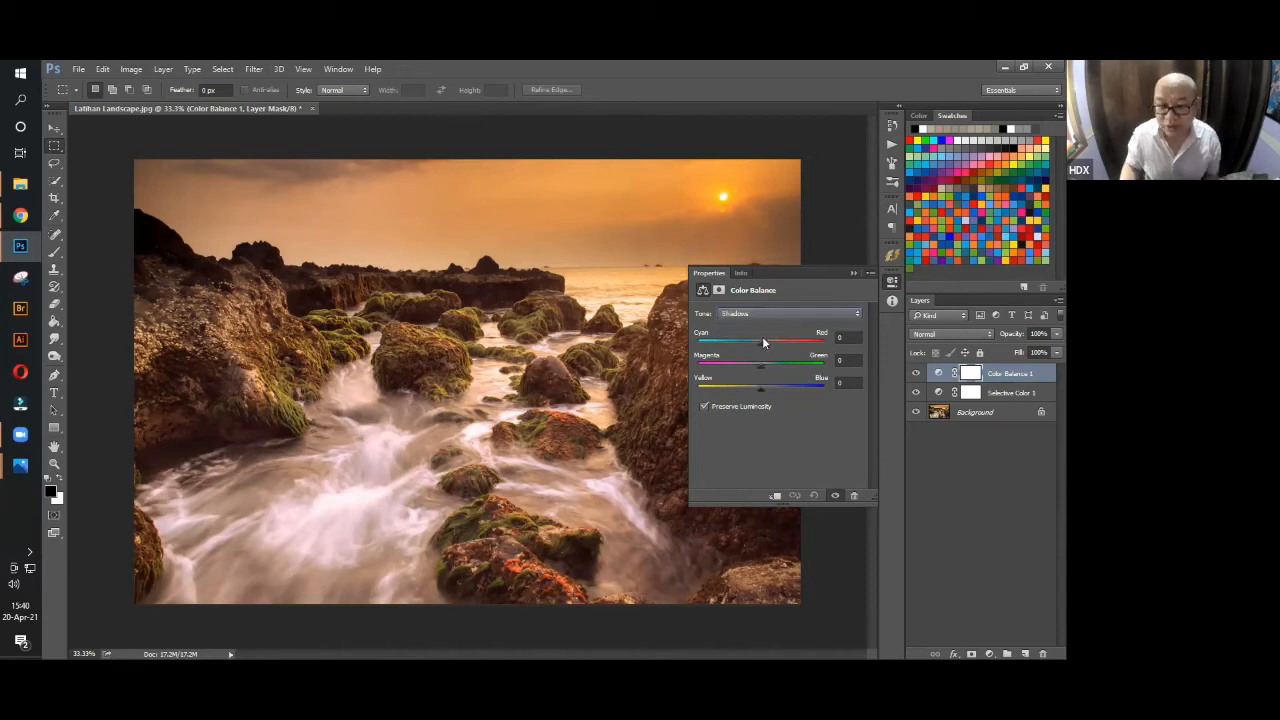
{"action": "mouse_move", "coordinate": [760, 343]}
{"action": "left_mouse_down"}
{"action": "mouse_move", "coordinate": [769, 350]}
{"action": "mouse_move", "coordinate": [749, 354]}
{"action": "left_mouse_up"}
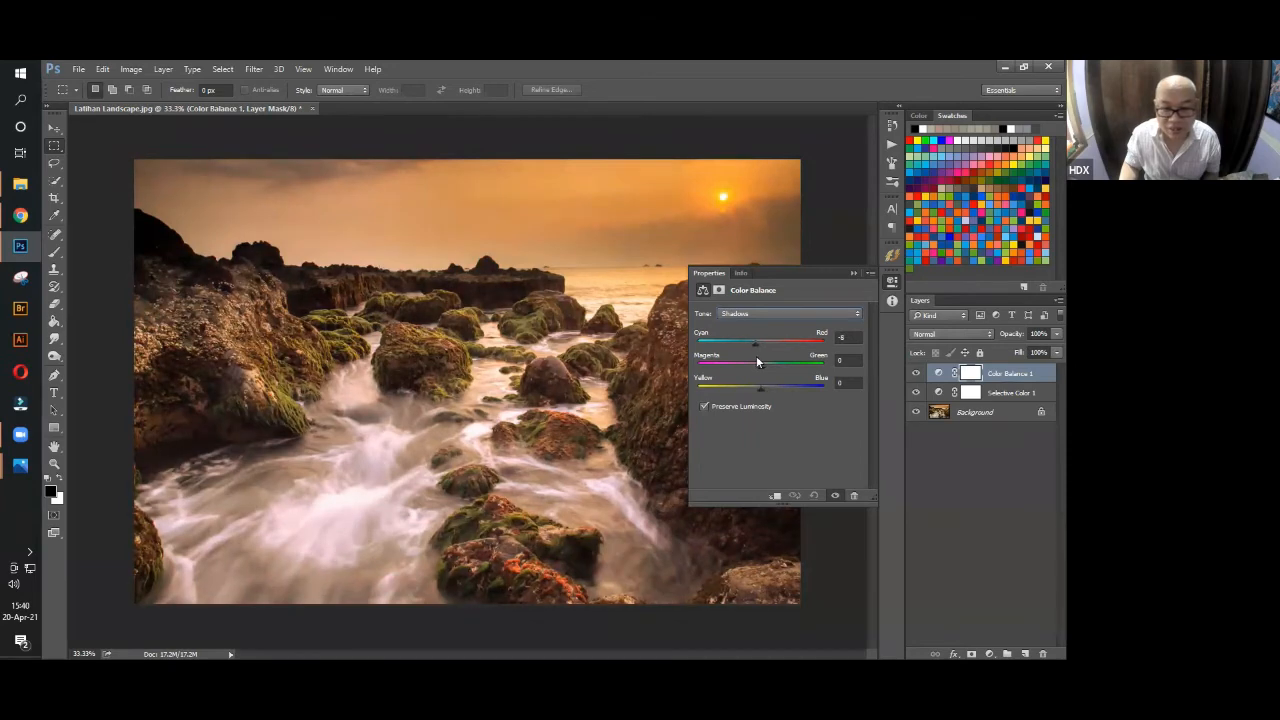
{"action": "left_click_drag", "start_coordinate": [755, 358], "coordinate": [757, 370]}
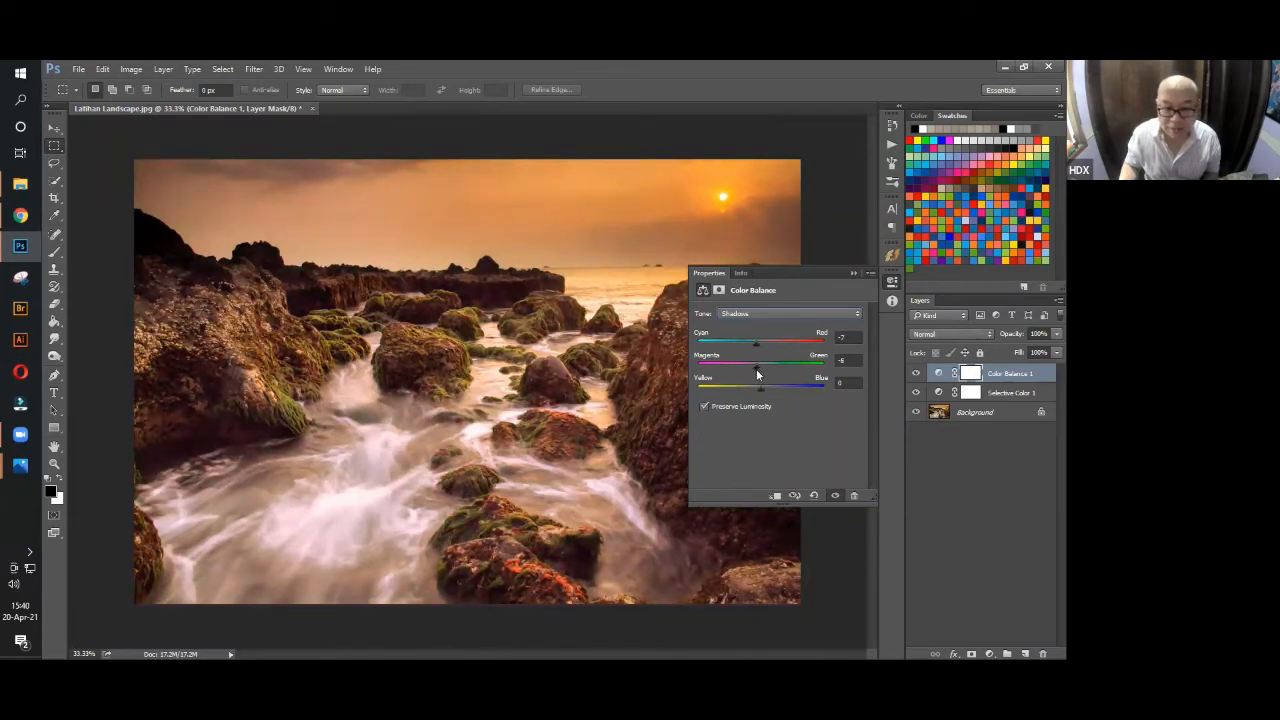
{"action": "left_click_drag", "start_coordinate": [767, 393], "coordinate": [763, 397]}
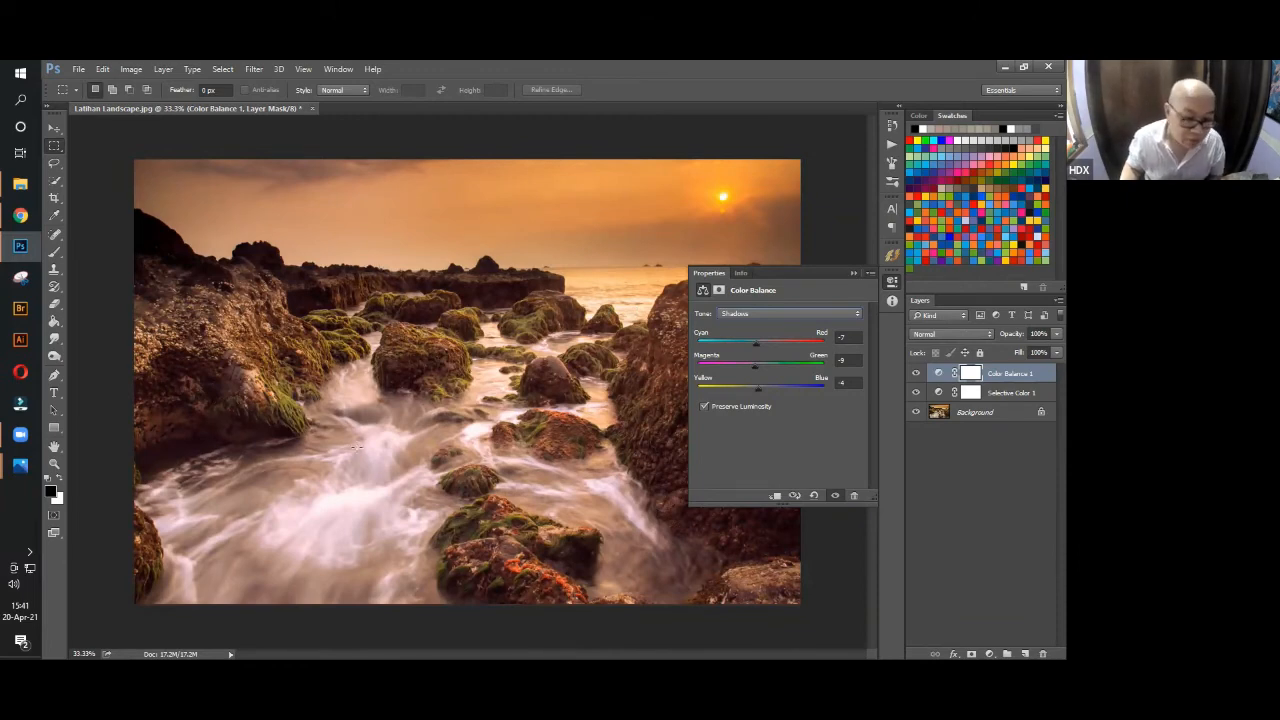
Adjust the Midtones in the Color Balance layer to Cyan-Red -8, Magenta-Green -3 and Yellow-Blue +8.
{"action": "left_click", "coordinate": [747, 314]}
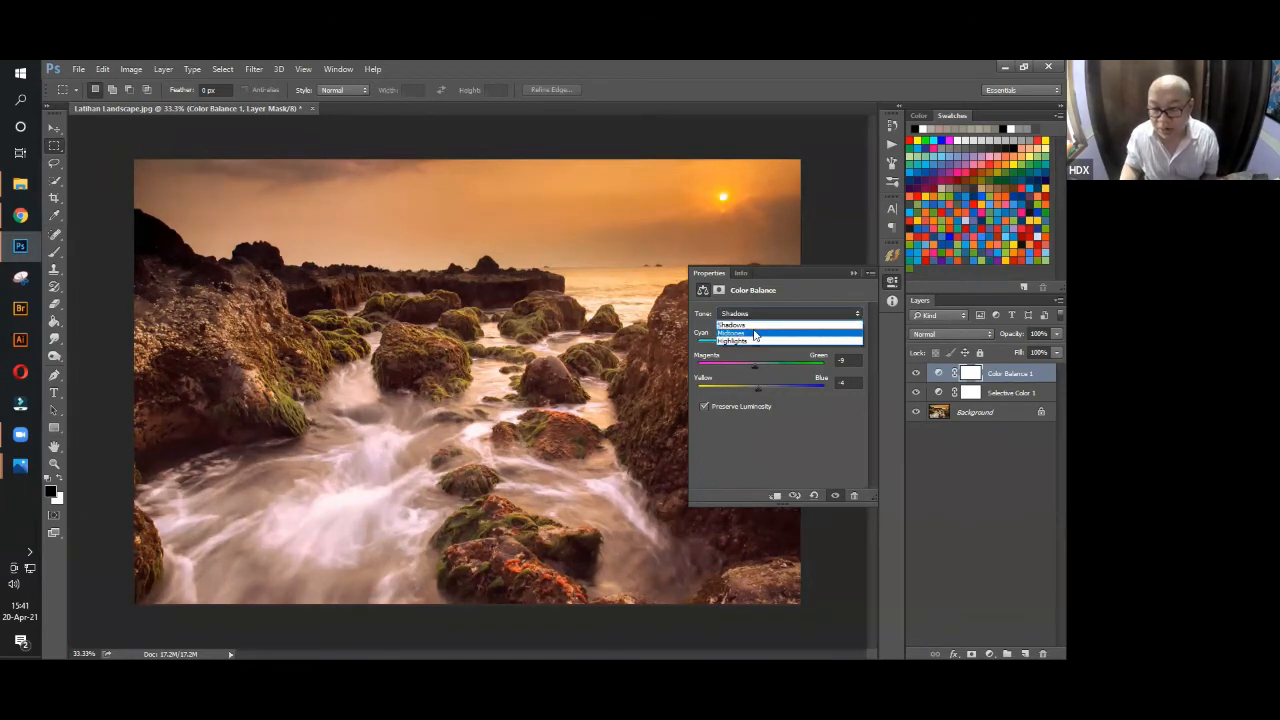
{"action": "left_click", "coordinate": [748, 329]}
{"action": "left_click_drag", "start_coordinate": [760, 342], "coordinate": [764, 342]}
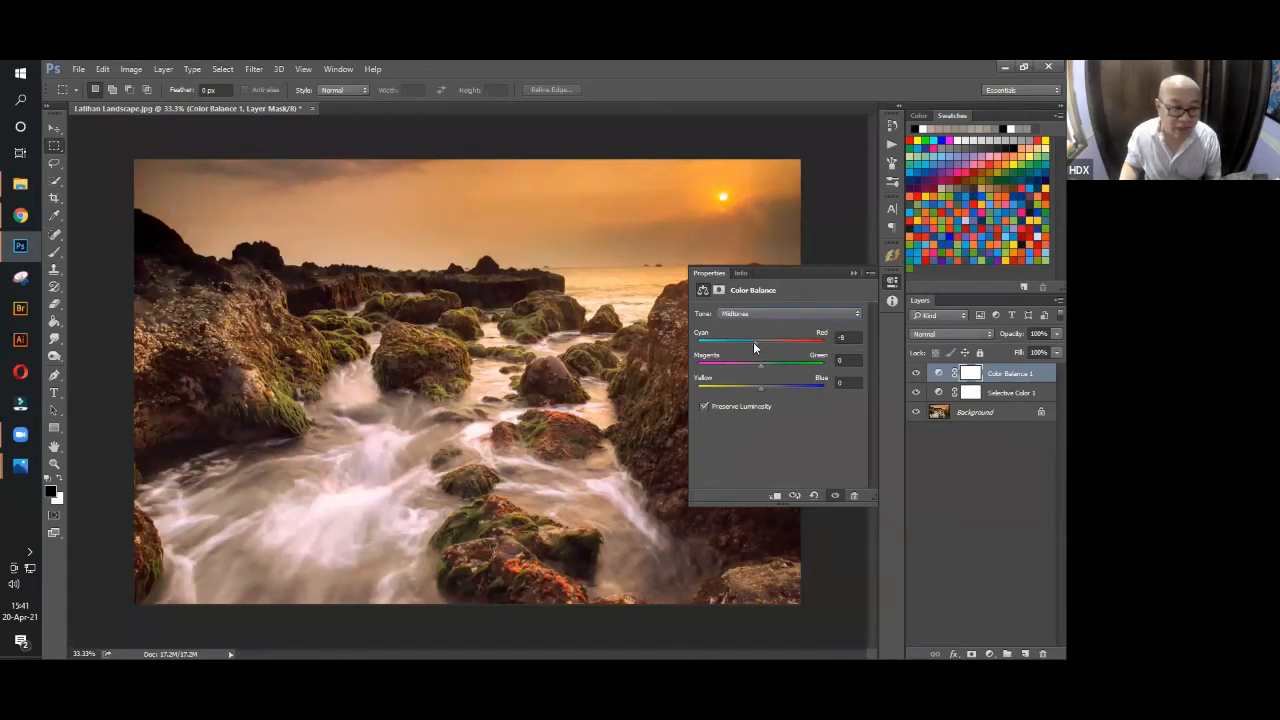
{"action": "left_click_drag", "start_coordinate": [753, 342], "coordinate": [756, 342]}
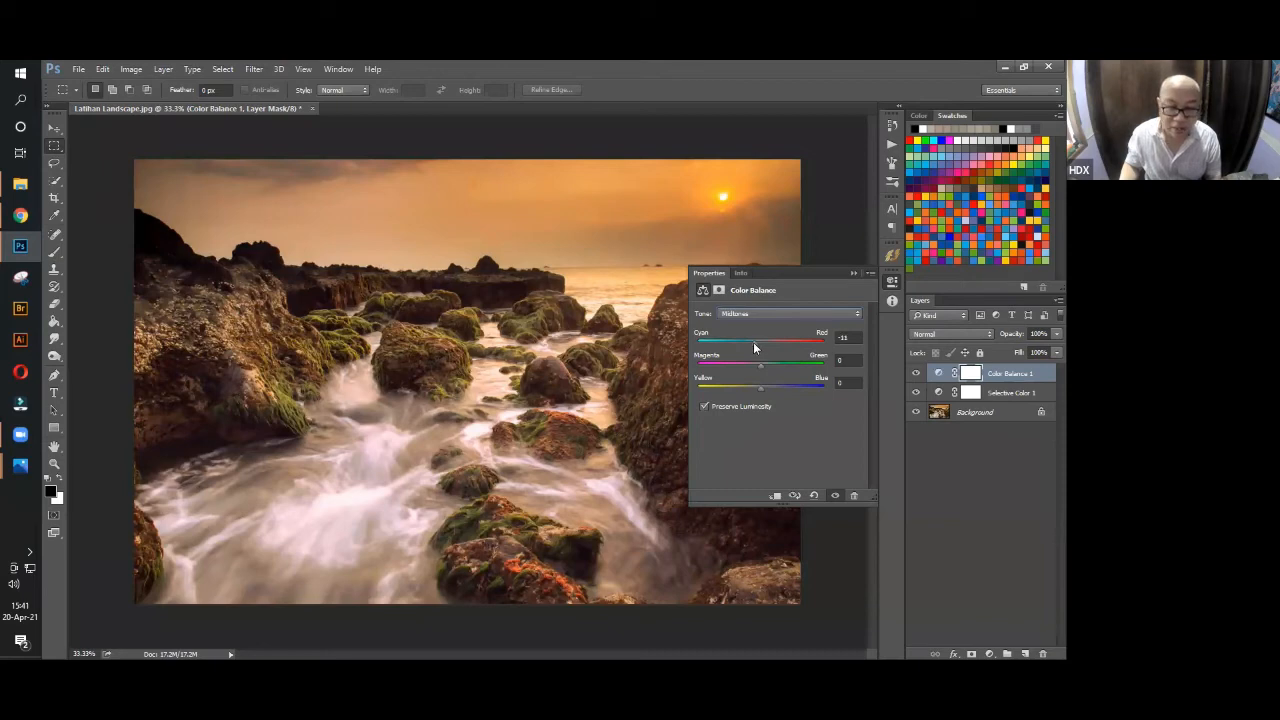
{"action": "left_click_drag", "start_coordinate": [760, 366], "coordinate": [756, 392]}
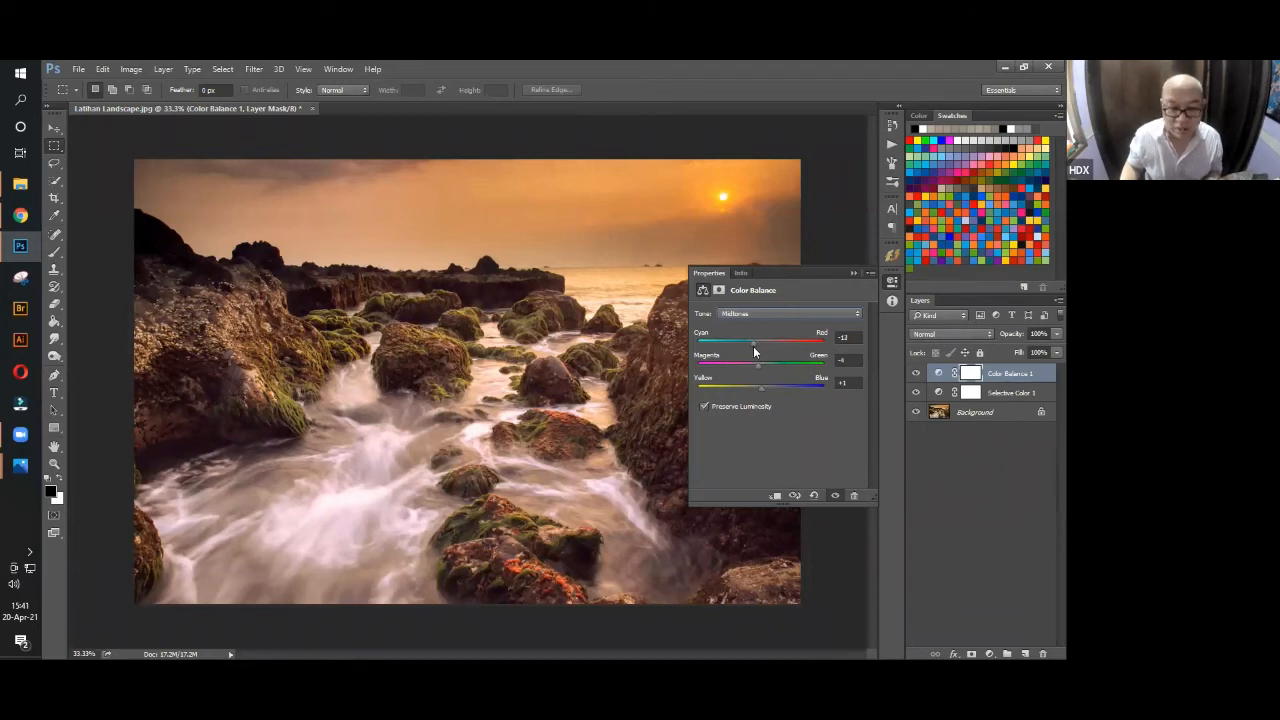
{"action": "left_click_drag", "start_coordinate": [754, 352], "coordinate": [756, 353]}
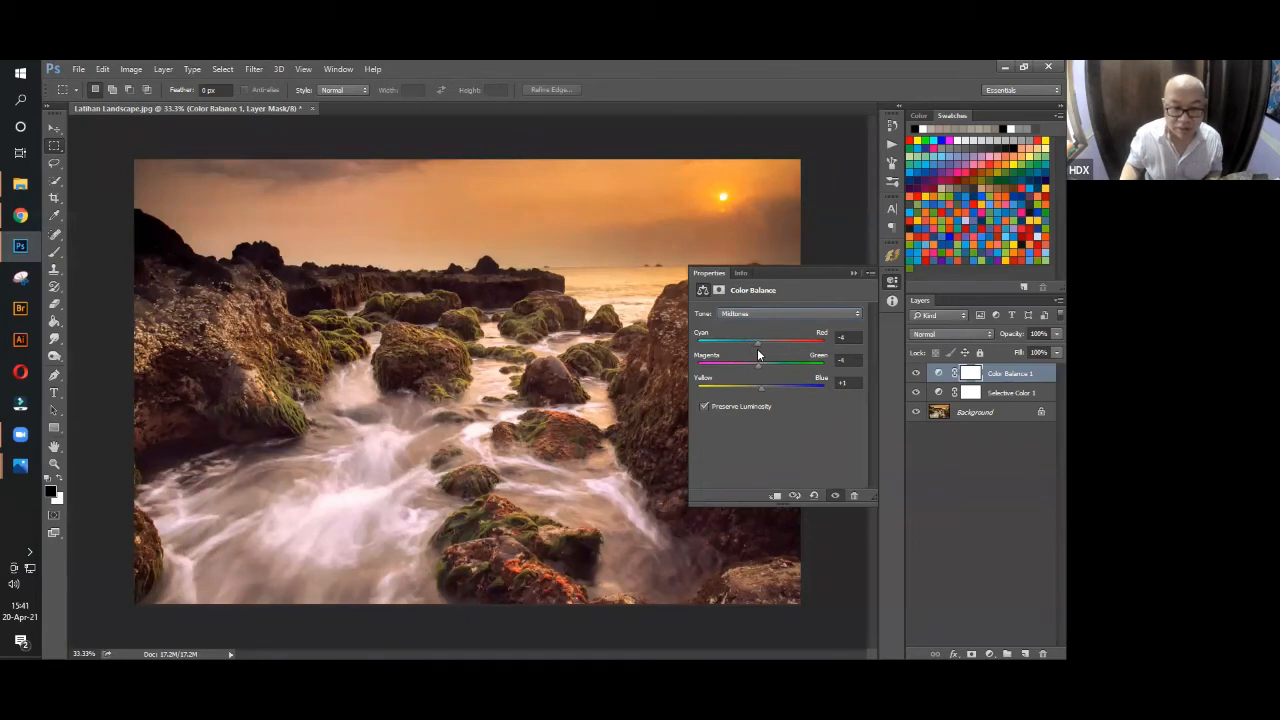
{"action": "mouse_move", "coordinate": [758, 354]}
{"action": "left_mouse_down"}
{"action": "mouse_move", "coordinate": [765, 368]}
{"action": "mouse_move", "coordinate": [752, 364]}
{"action": "left_mouse_up"}
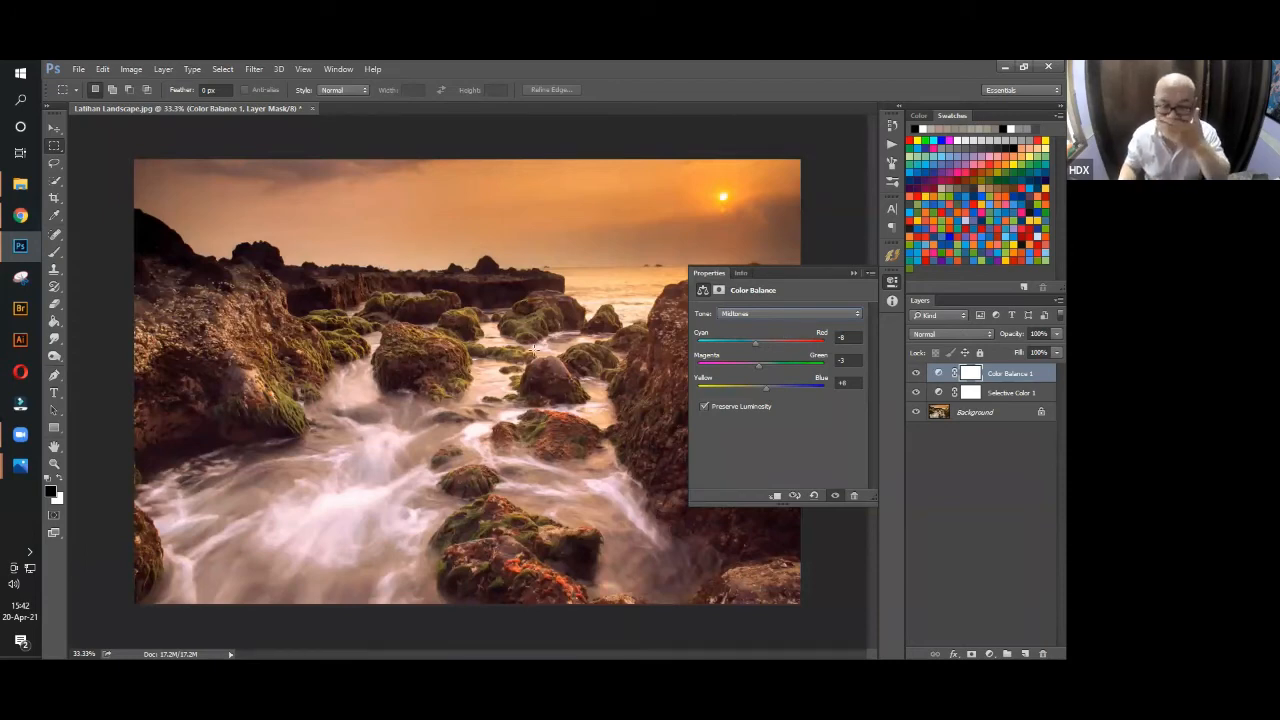
Adjust the Highlights in the Color Balance layer to Cyan-Red -9, Magenta-Green -4 and Yellow-Blue +4, then collapse the adjustment settings.
{"action": "left_click", "coordinate": [785, 313]}
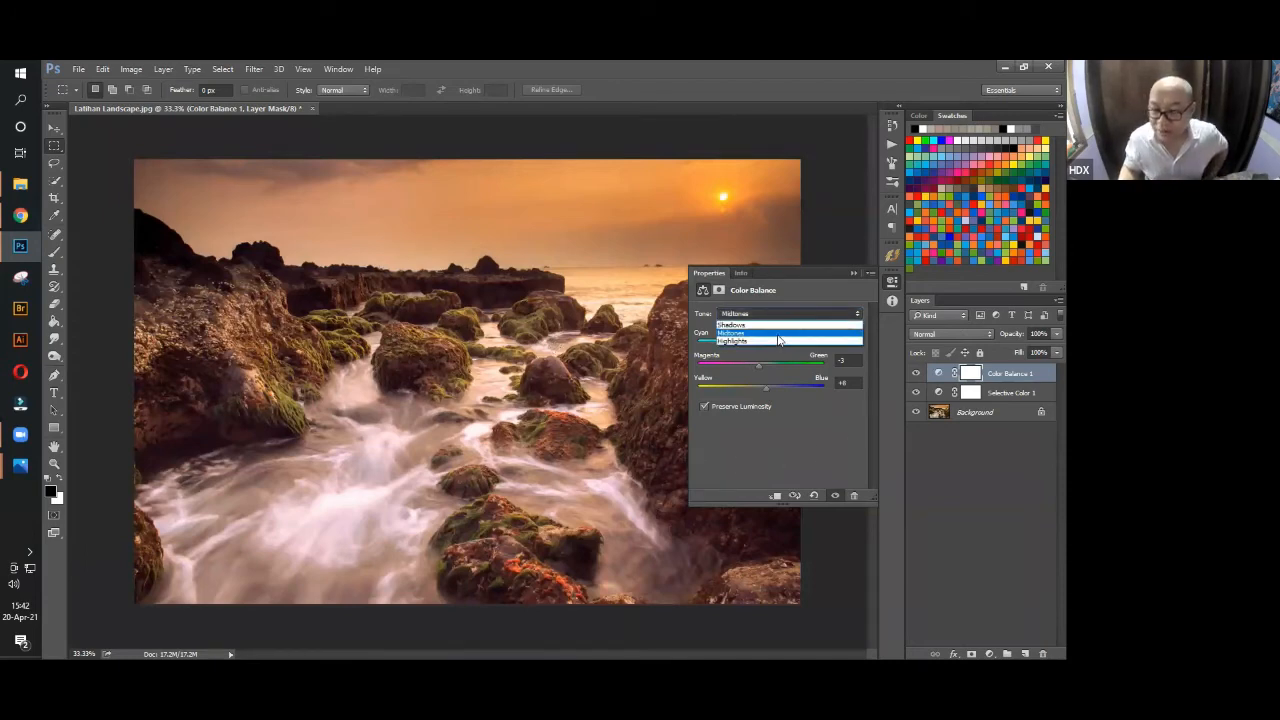
{"action": "left_click", "coordinate": [777, 335]}
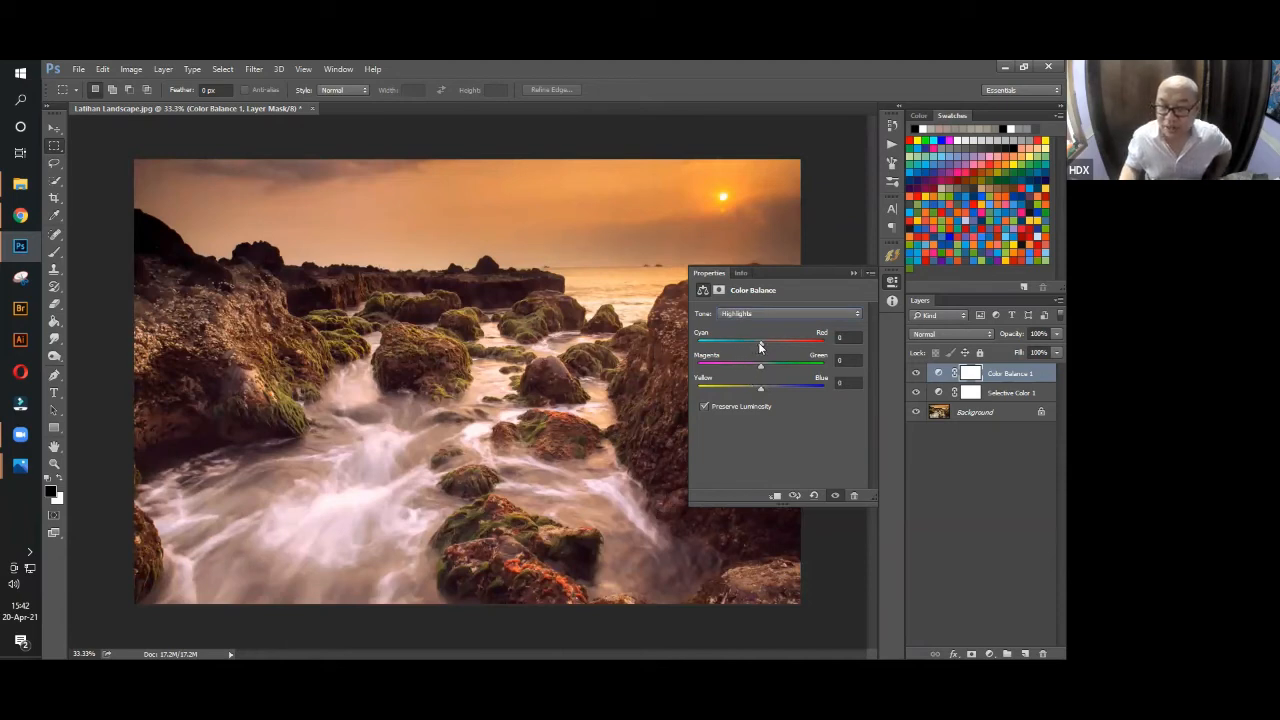
{"action": "left_click_drag", "start_coordinate": [760, 344], "coordinate": [763, 396]}
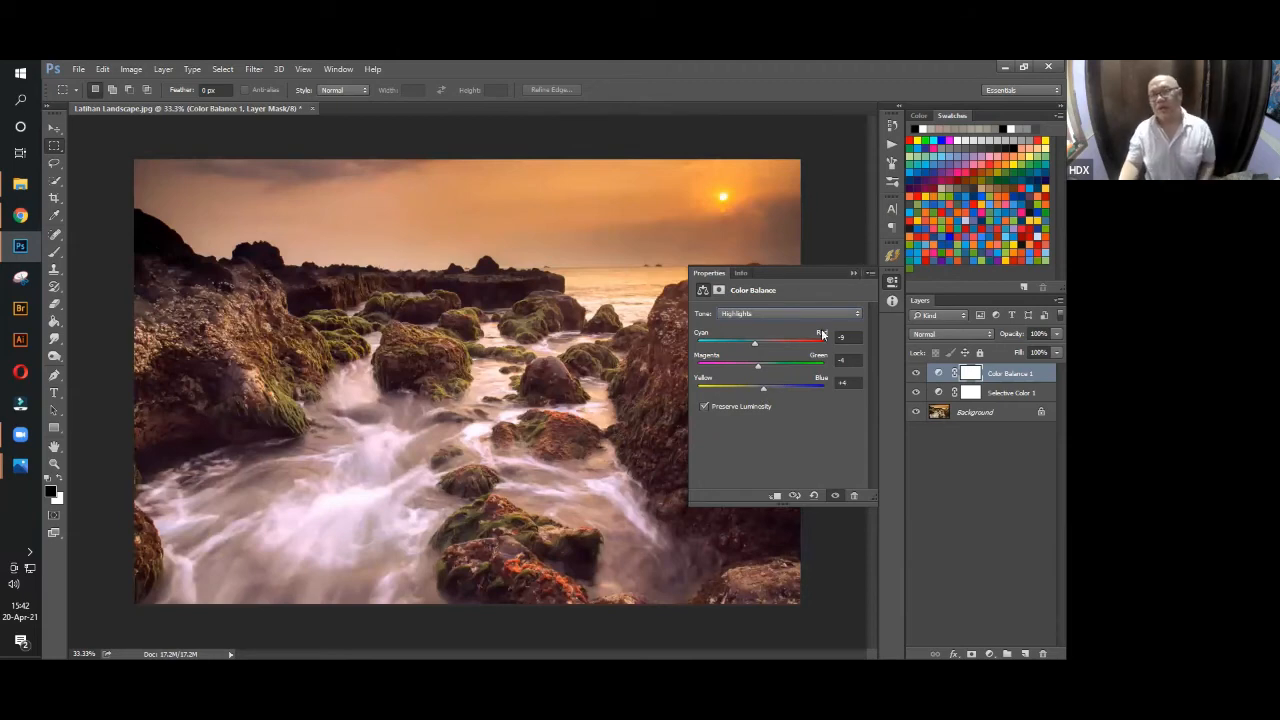
{"action": "left_click", "coordinate": [851, 274]}
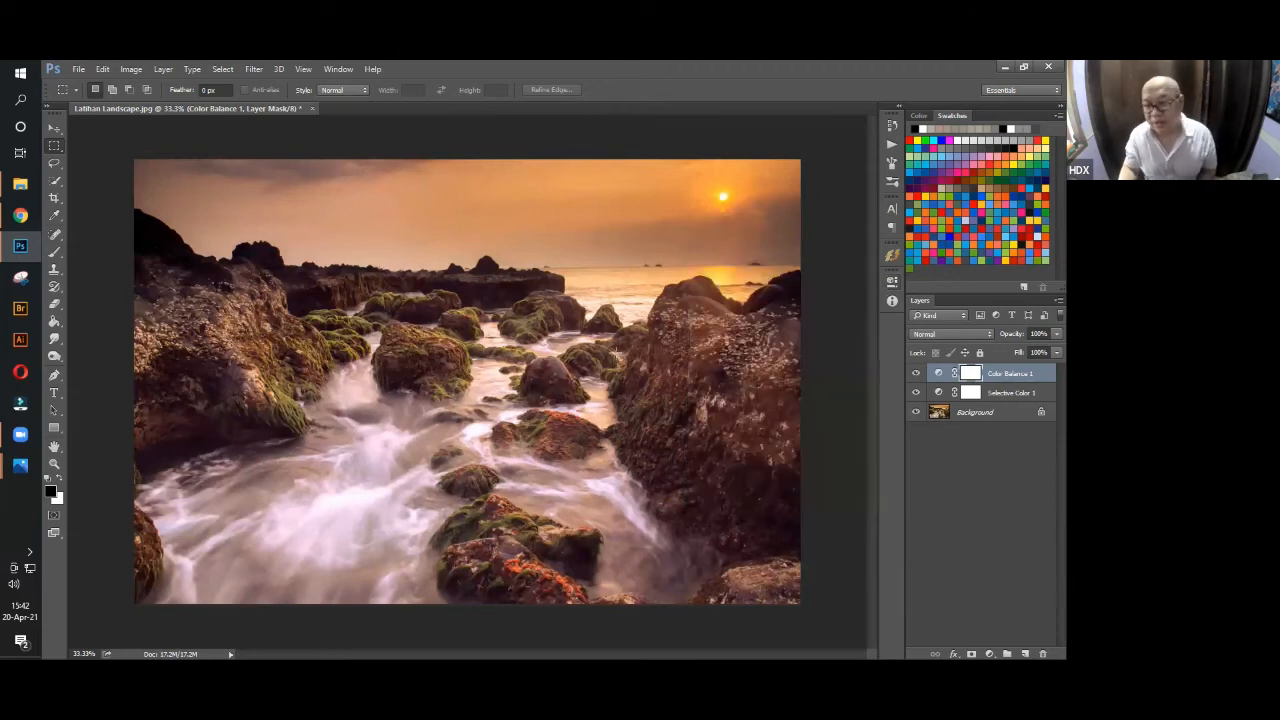
Compare the photo with and without the Color Balance and Selective Color adjustments, leaving both layers visible.
{"action": "left_click", "coordinate": [916, 373]}
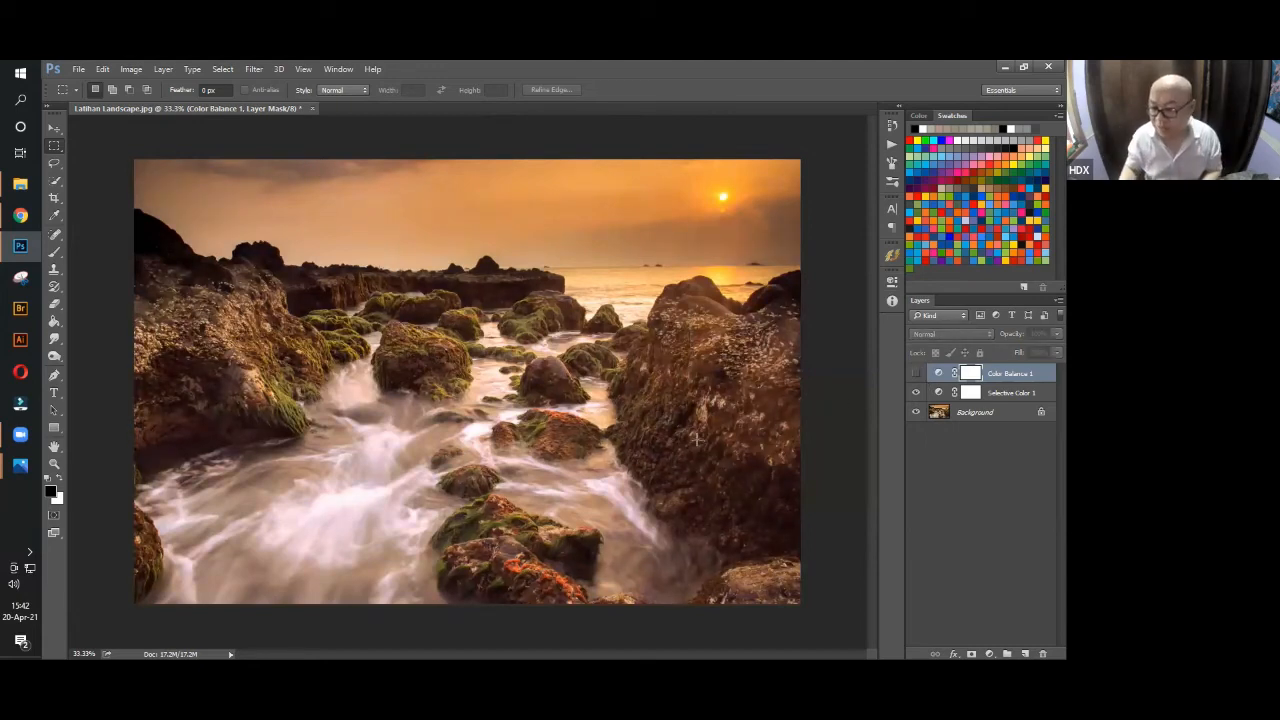
{"action": "left_click", "coordinate": [916, 373]}
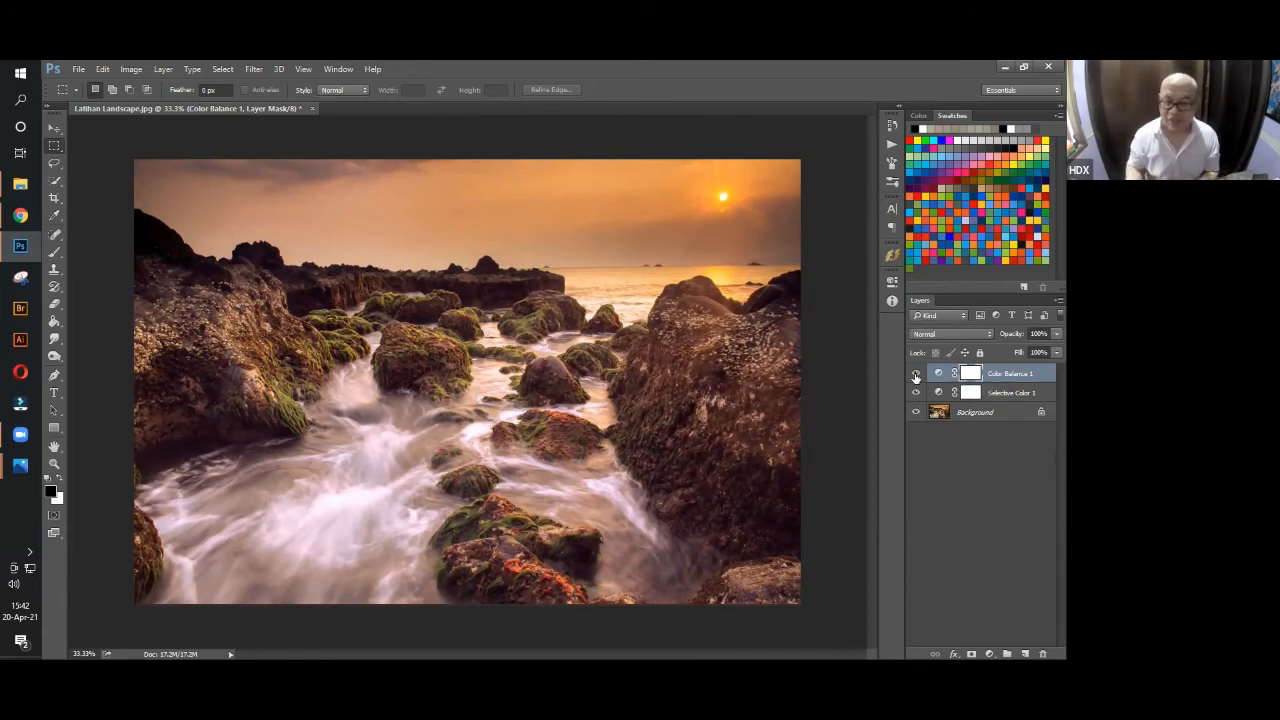
{"action": "left_click", "coordinate": [915, 376]}
{"action": "left_click", "coordinate": [915, 393]}
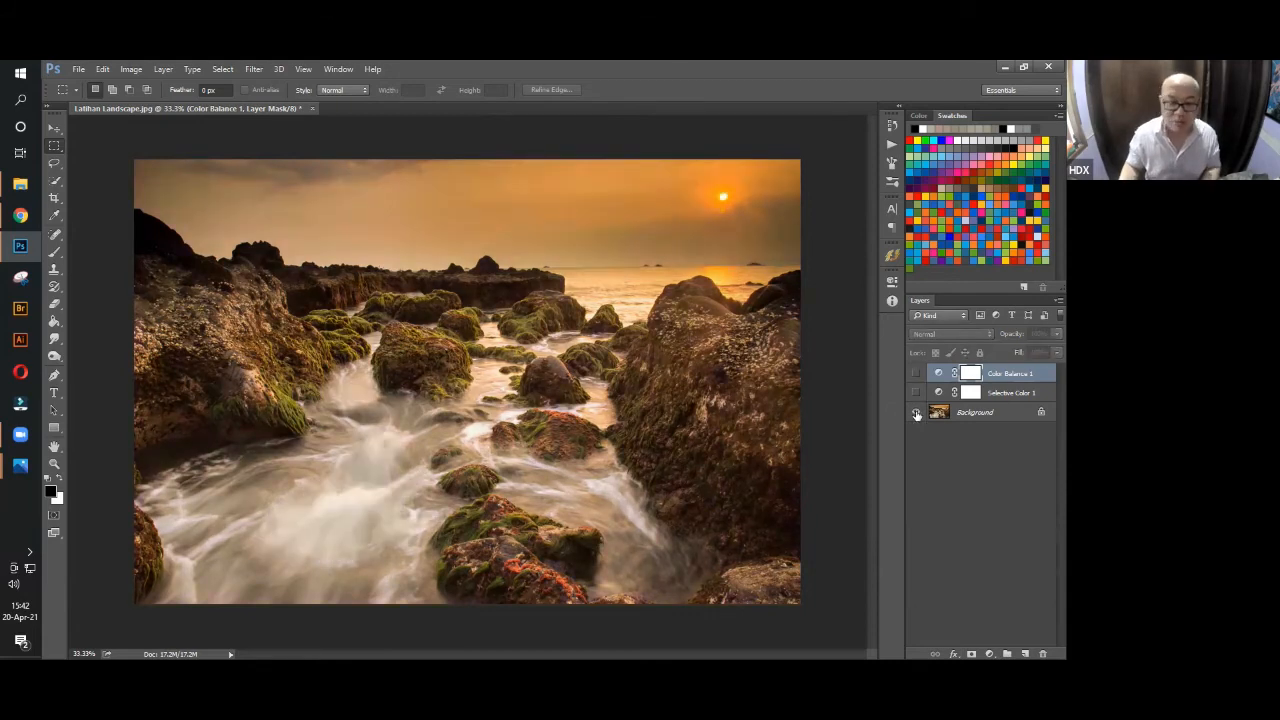
{"action": "left_click", "coordinate": [916, 413], "text": "alt"}
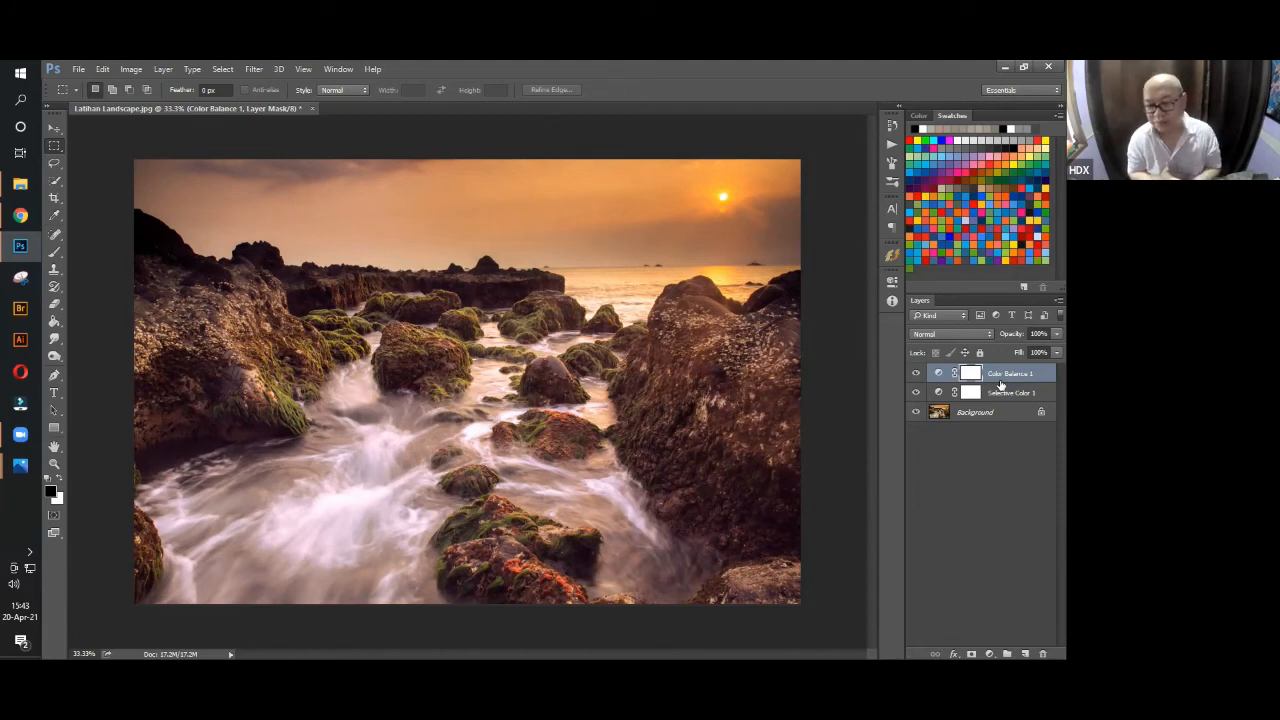
Stamp all visible layers into a new layer above the Color Balance layer and inspect its rock detail up close.
{"action": "key", "text": "ctrl+2"}
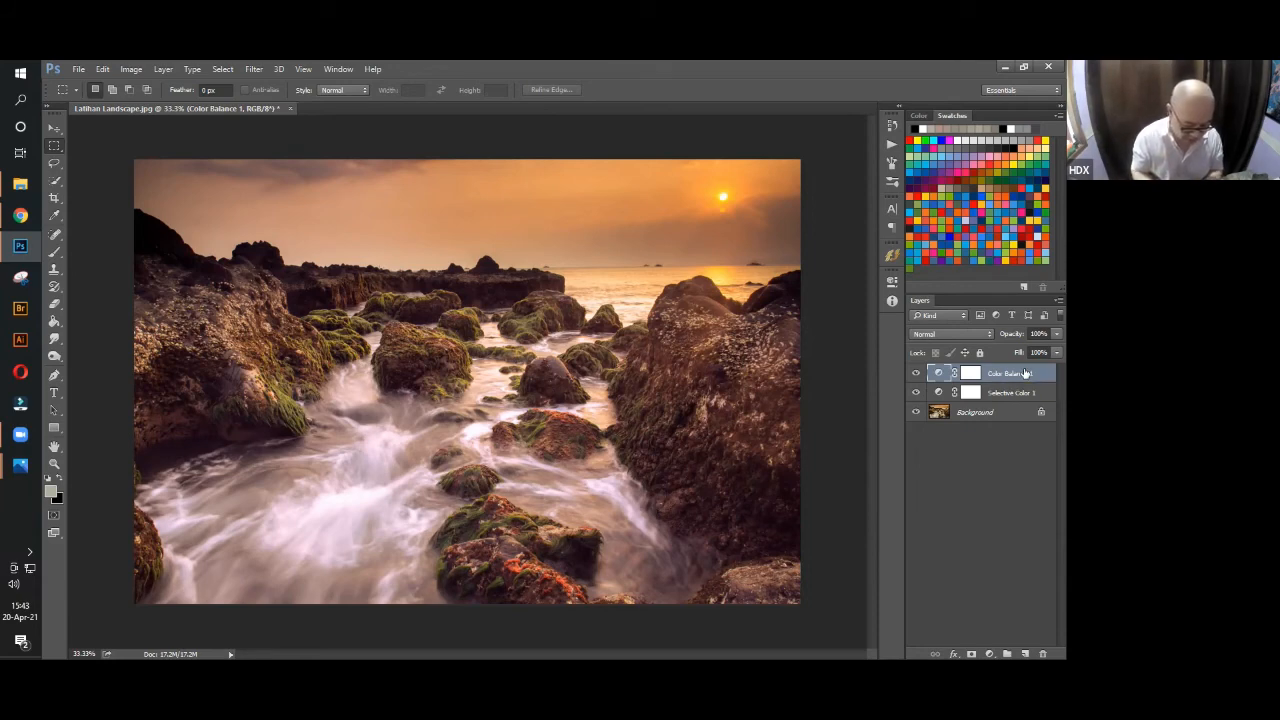
{"action": "key", "text": "ctrl+alt+shift+e"}
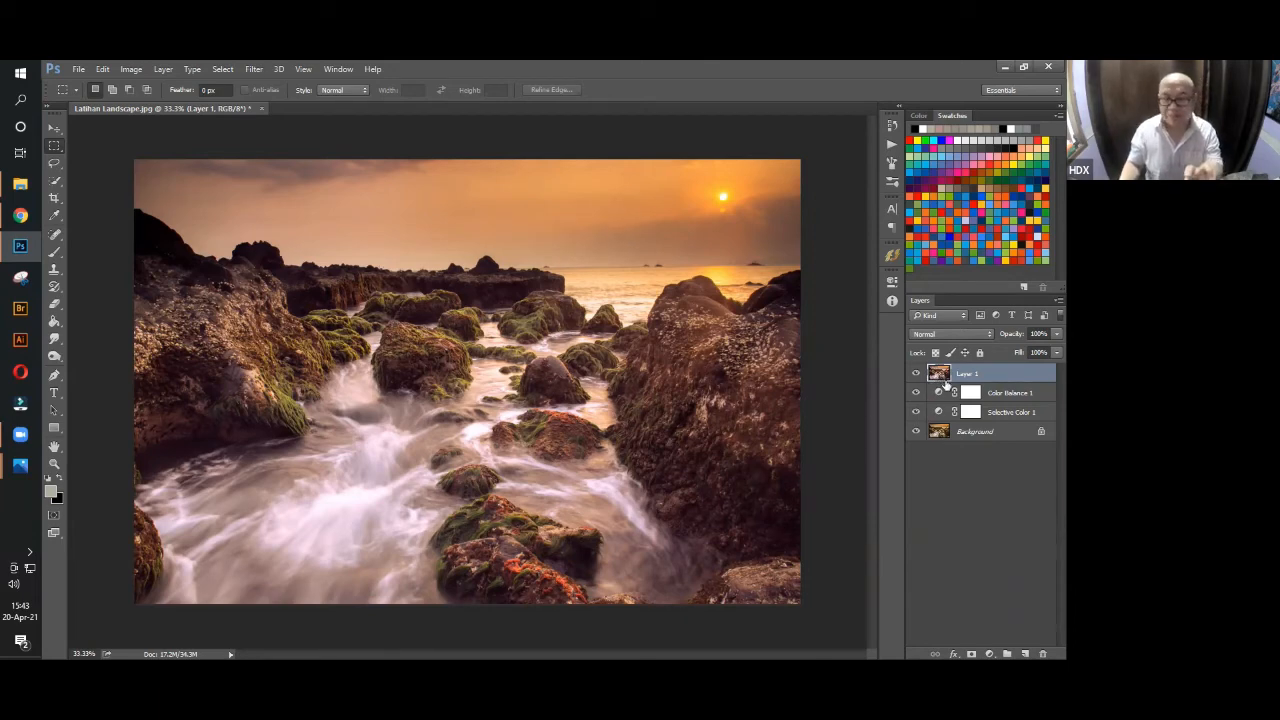
{"action": "left_click", "coordinate": [55, 463]}
{"action": "left_click_drag", "start_coordinate": [441, 366], "coordinate": [618, 414]}
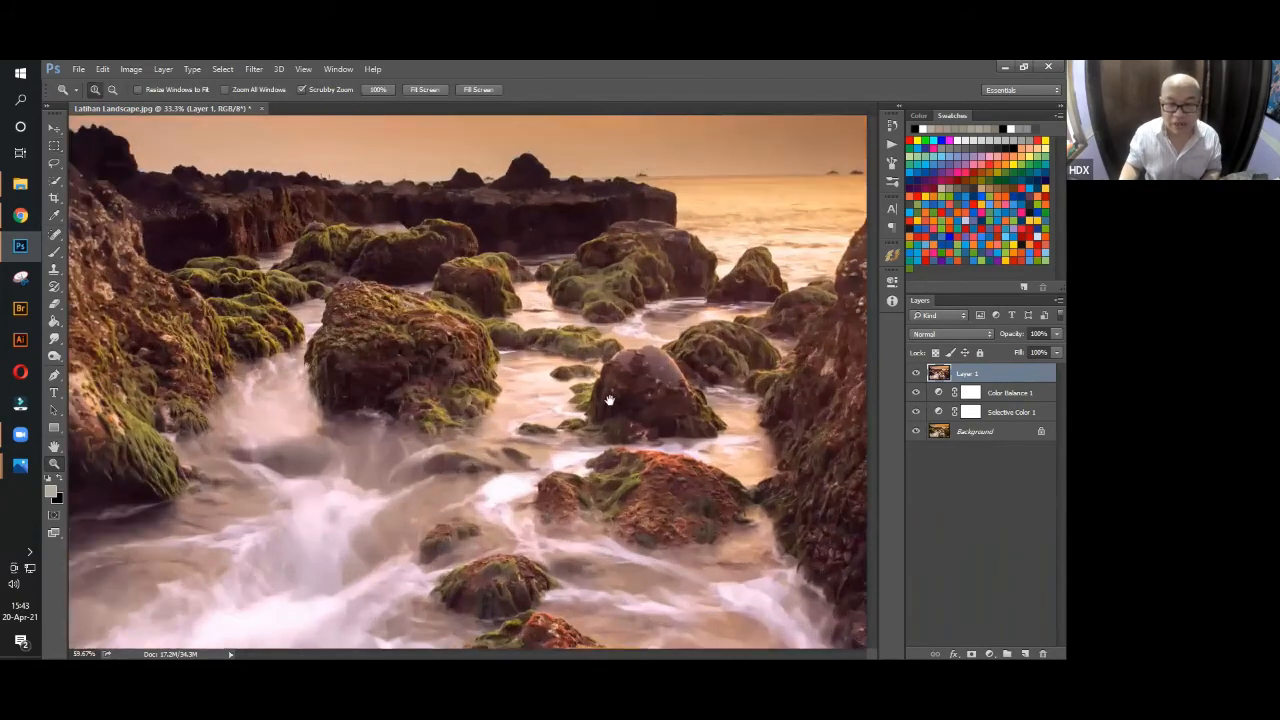
{"action": "left_click_drag", "start_coordinate": [438, 357], "coordinate": [510, 386]}
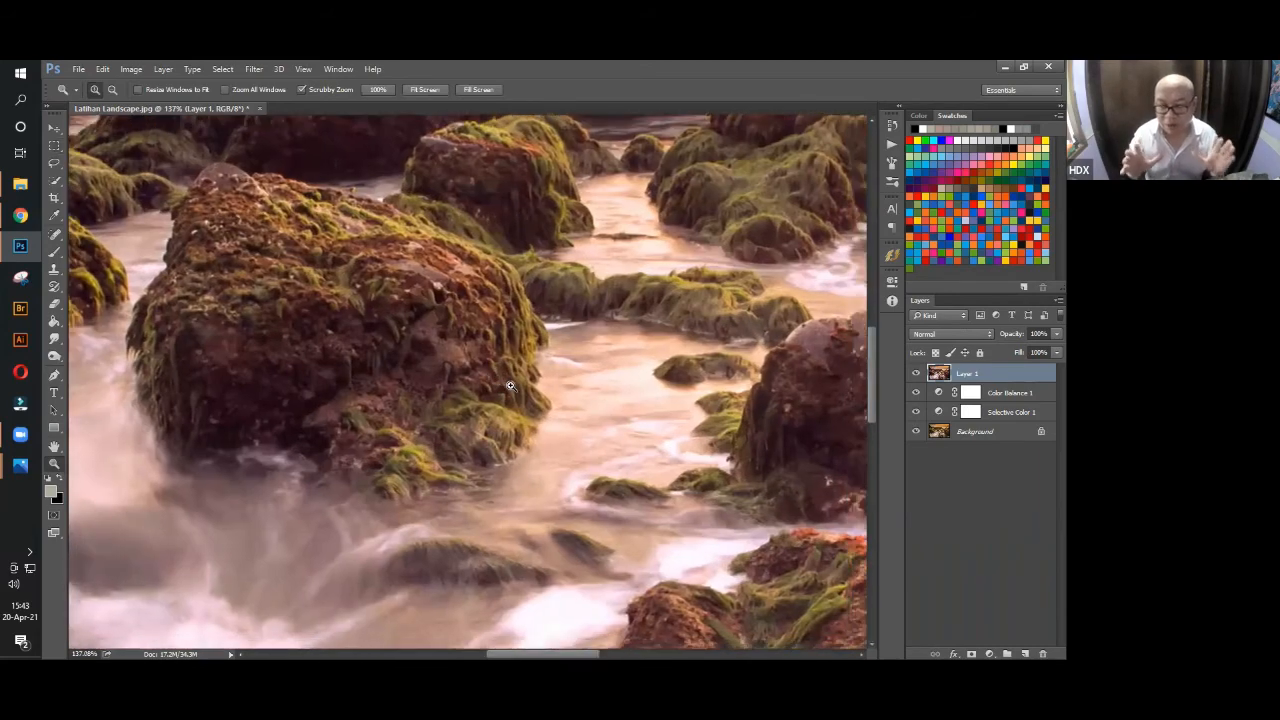
{"action": "scroll", "coordinate": [510, 386], "scroll_direction": "right", "scroll_amount": 3}
{"action": "key", "text": "ctrl+0"}
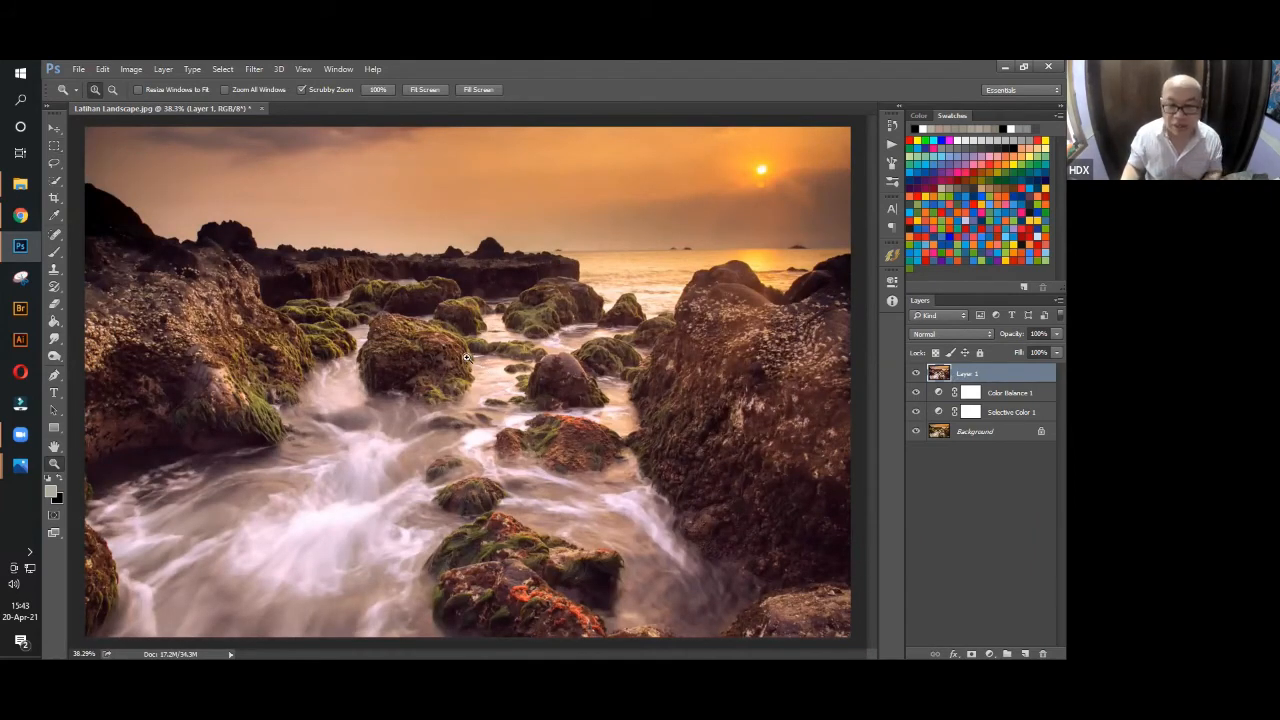
{"action": "scroll", "coordinate": [467, 358], "scroll_direction": "up", "scroll_amount": 1}
{"action": "scroll", "coordinate": [254, 73], "scroll_direction": "down", "scroll_amount": 2}
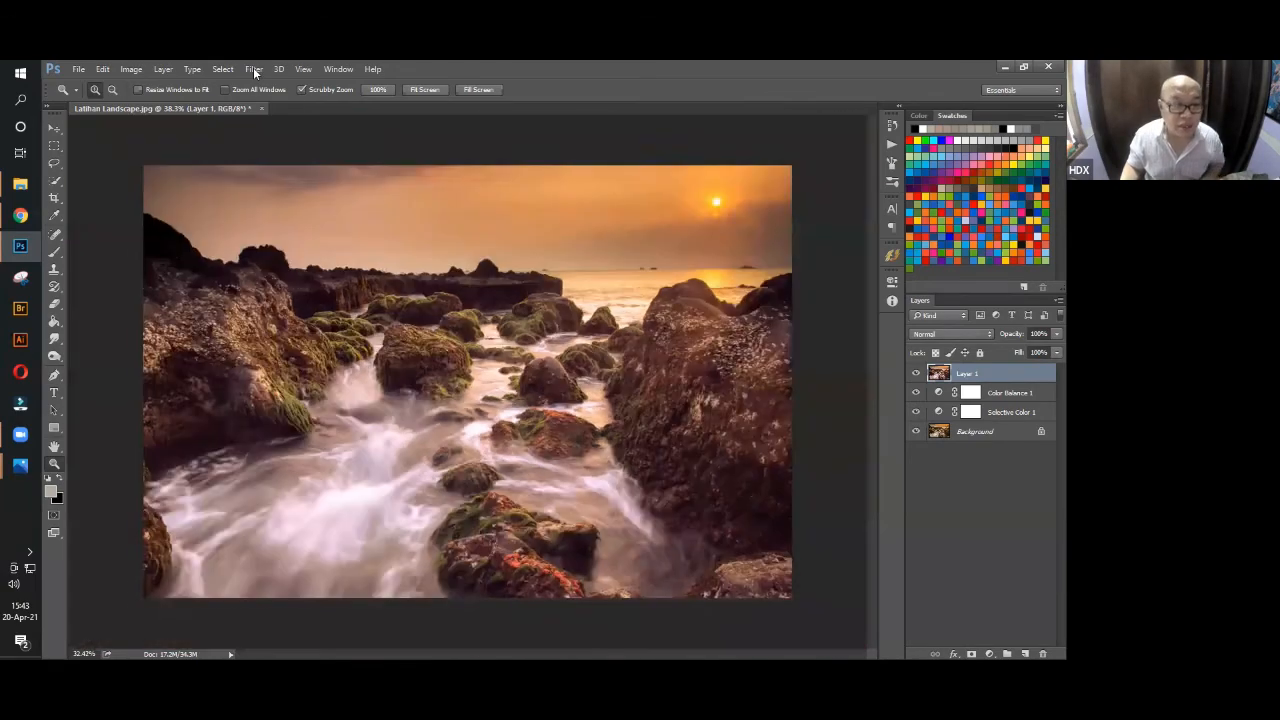
Apply the High Pass filter to the merged layer, trying lower and higher radii before setting the radius to 1.4 pixels.
{"action": "left_click", "coordinate": [253, 68]}
{"action": "mouse_move", "coordinate": [330, 330]}
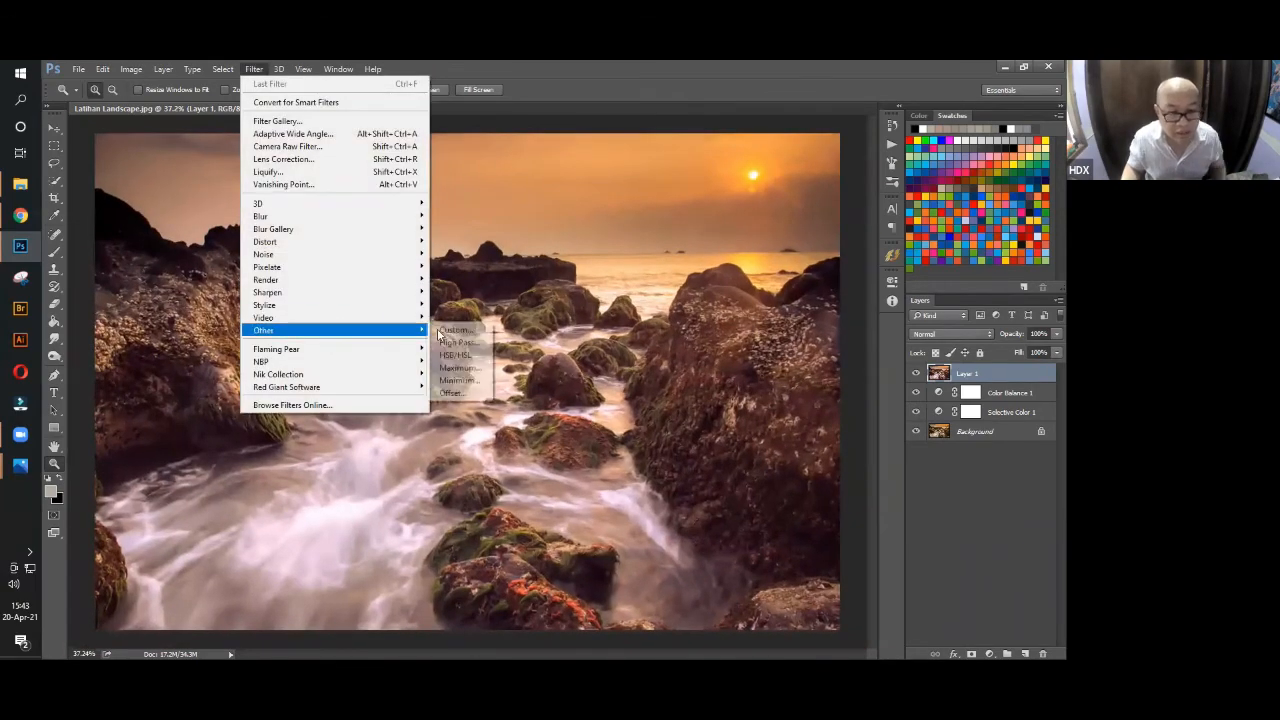
{"action": "left_click", "coordinate": [462, 343]}
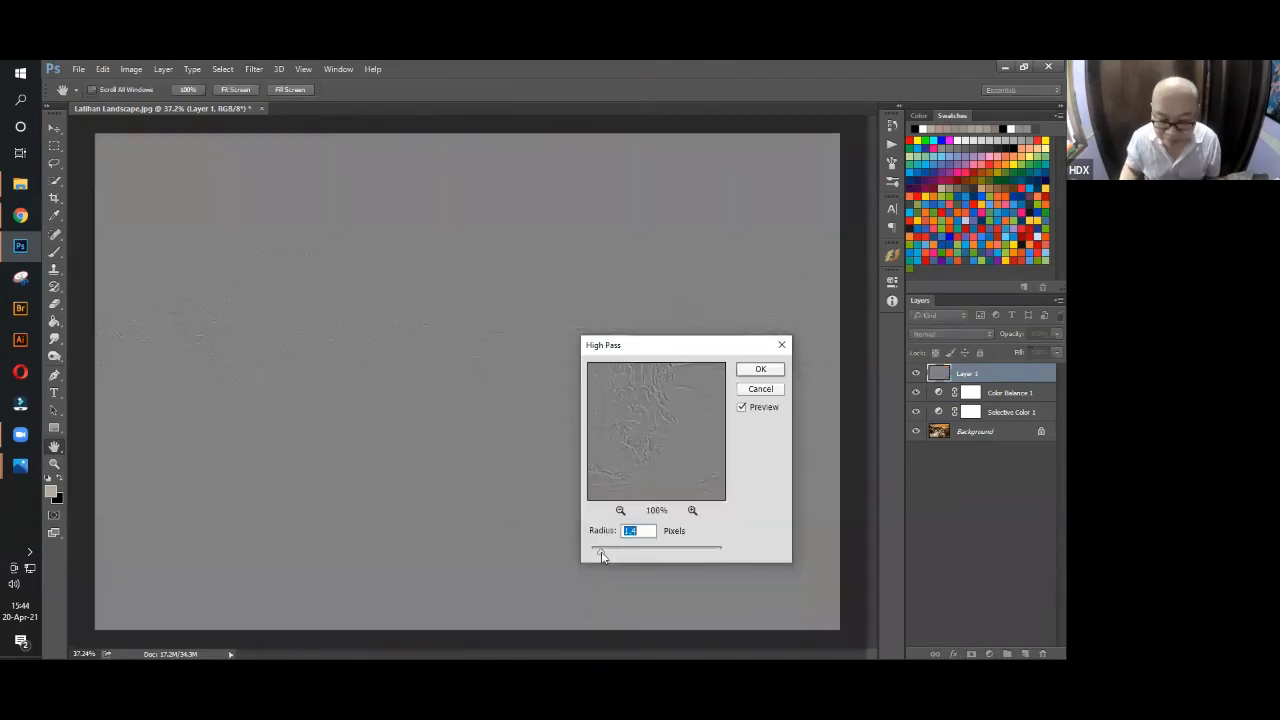
{"action": "mouse_move", "coordinate": [601, 557]}
{"action": "left_mouse_down"}
{"action": "mouse_move", "coordinate": [586, 551]}
{"action": "mouse_move", "coordinate": [647, 556]}
{"action": "mouse_move", "coordinate": [591, 554]}
{"action": "left_mouse_up"}
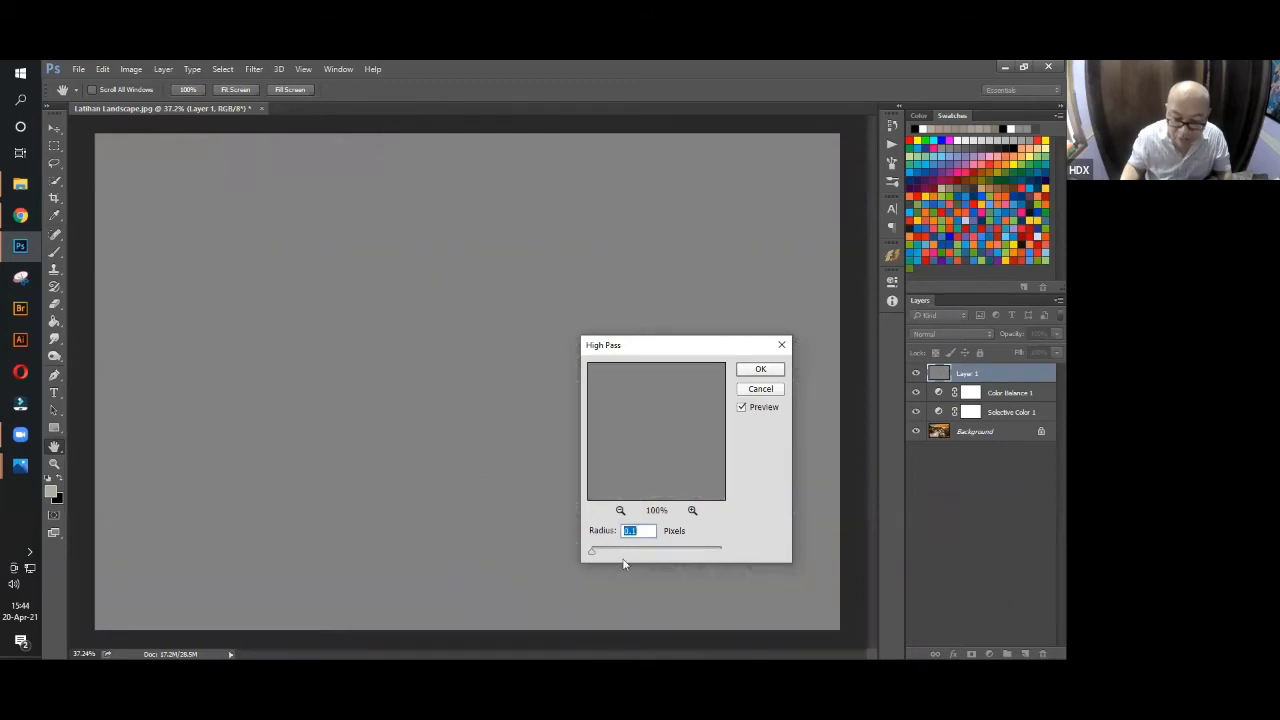
{"action": "left_click_drag", "start_coordinate": [656, 348], "coordinate": [673, 268]}
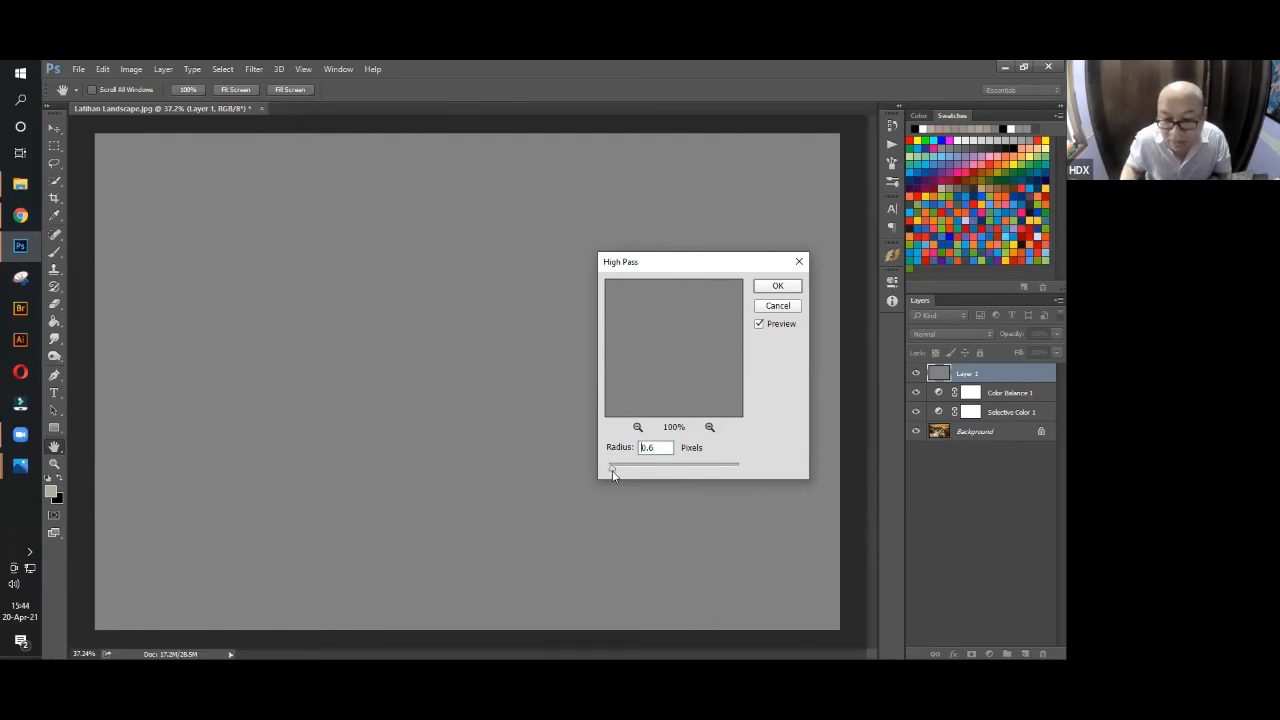
{"action": "left_click_drag", "start_coordinate": [609, 474], "coordinate": [618, 473]}
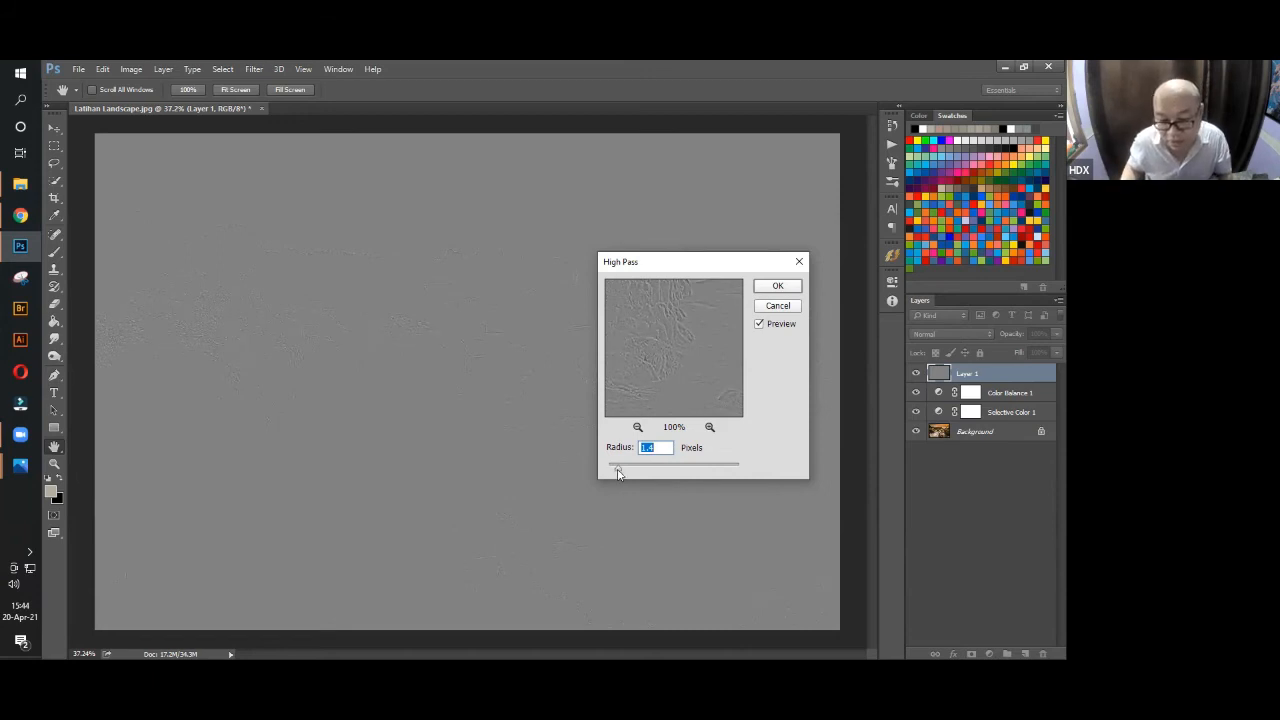
{"action": "left_click_drag", "start_coordinate": [617, 474], "coordinate": [650, 476]}
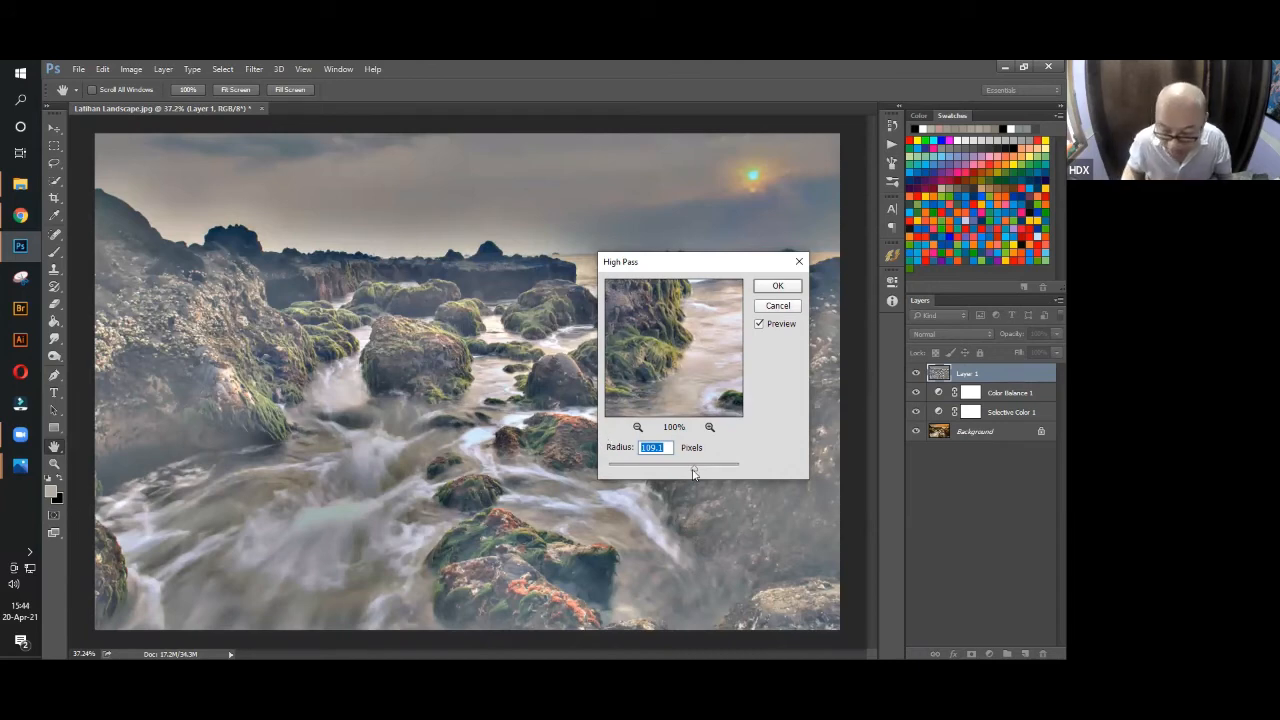
{"action": "left_click_drag", "start_coordinate": [693, 472], "coordinate": [615, 474]}
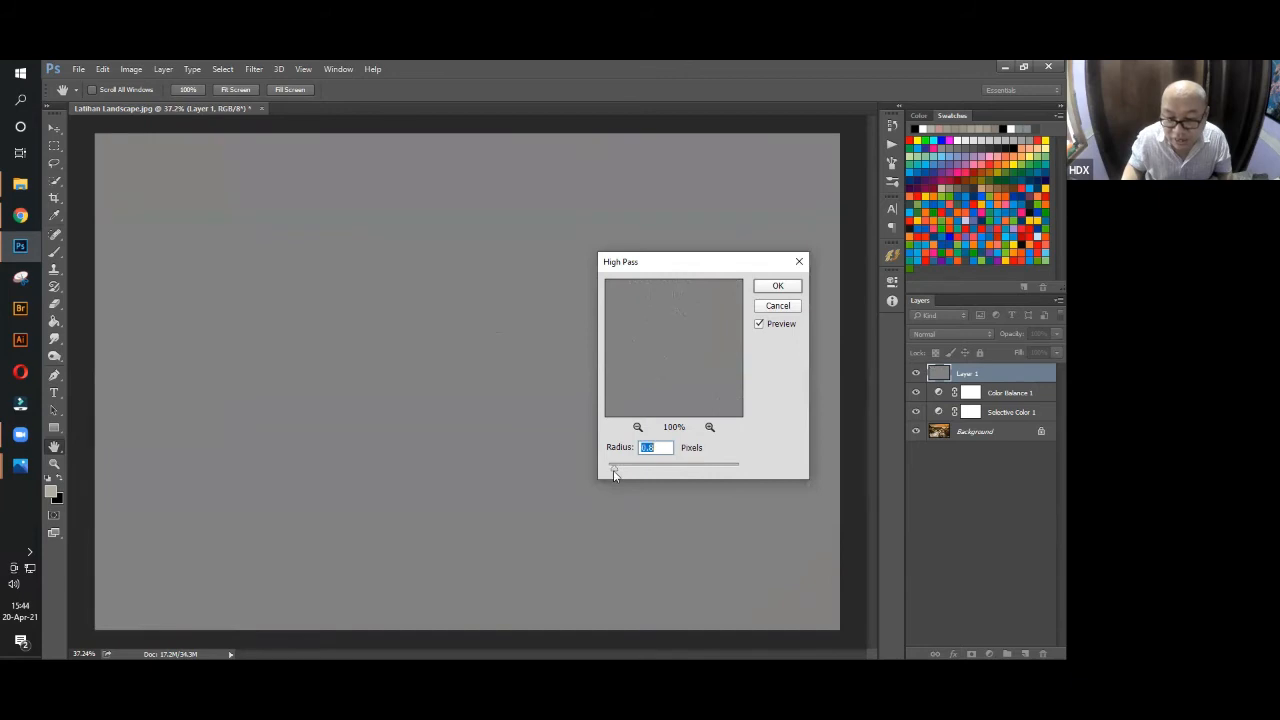
{"action": "type", "text": "1"}
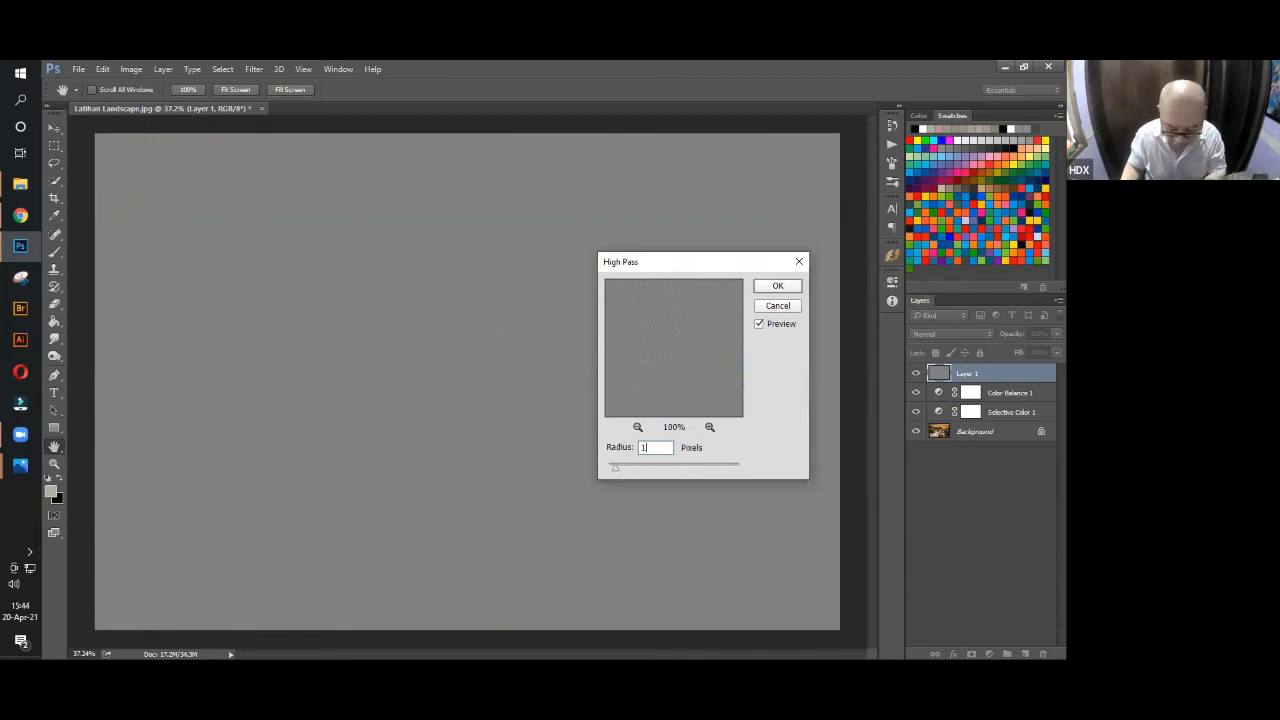
{"action": "type", "text": ".4"}
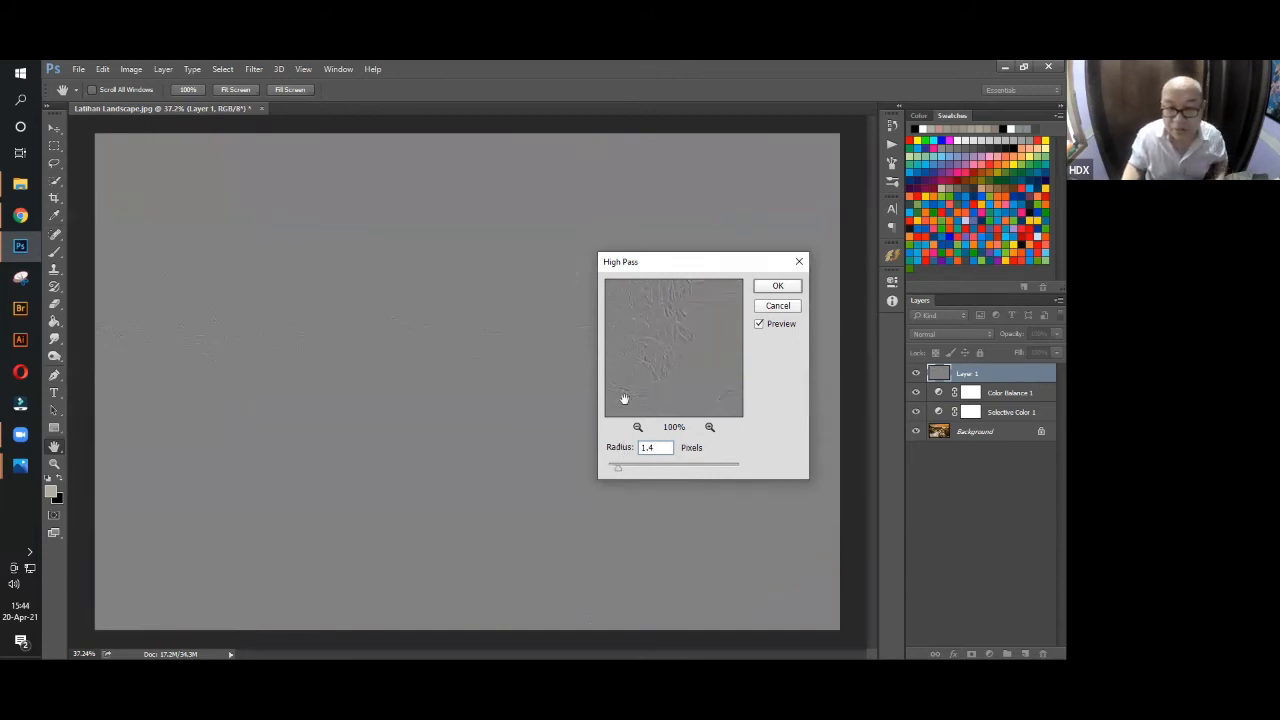
{"action": "left_click", "coordinate": [777, 286]}
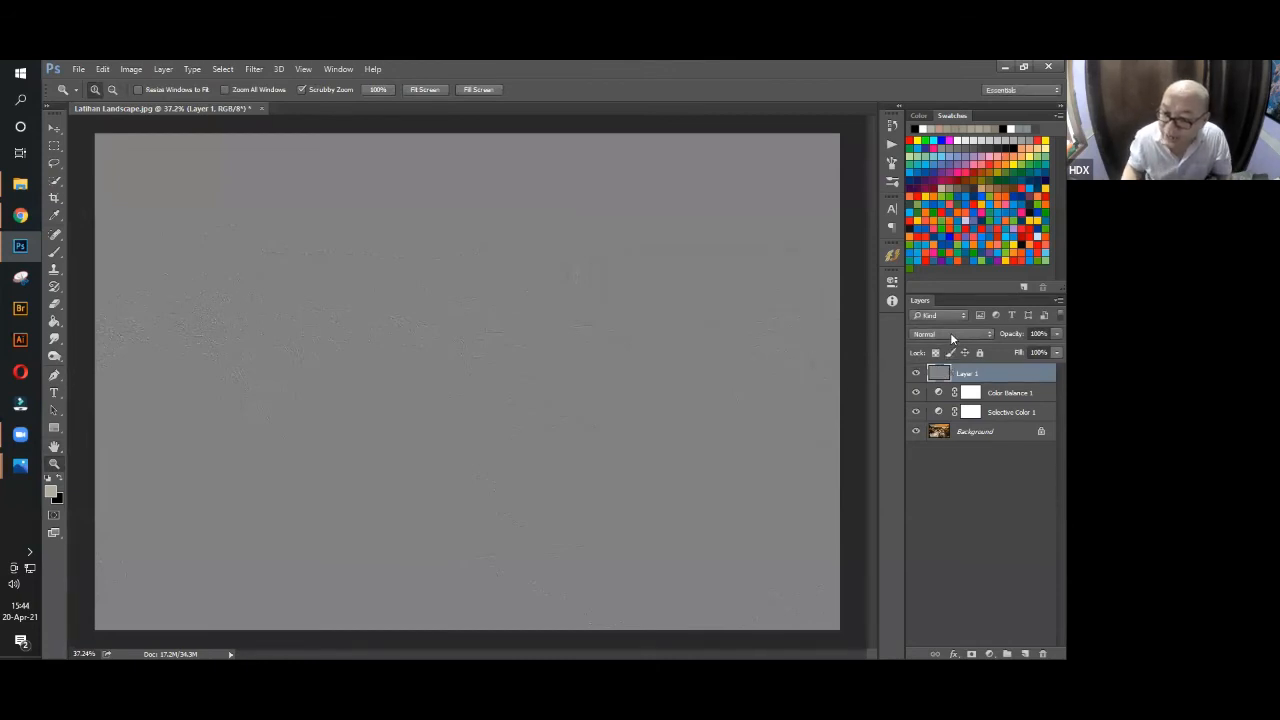
Set the blend mode of the High Pass layer to Linear Light.
{"action": "left_click", "coordinate": [951, 338]}
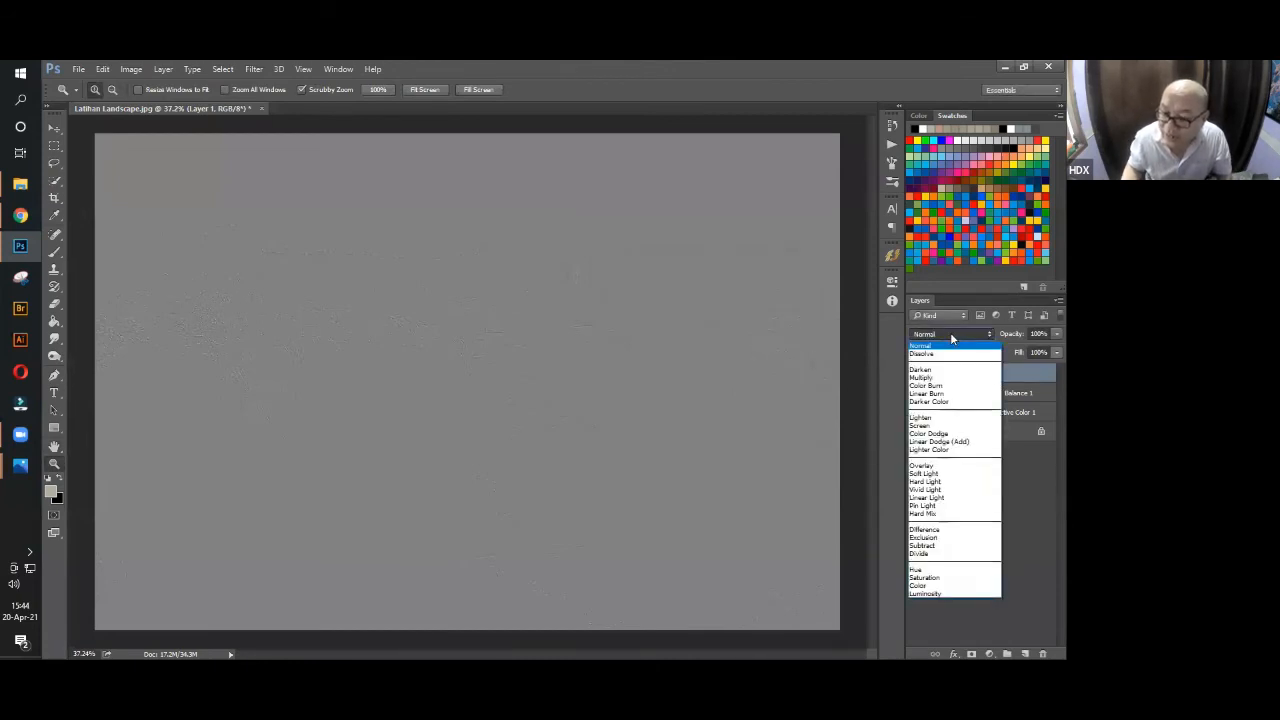
{"action": "left_click", "coordinate": [939, 497]}
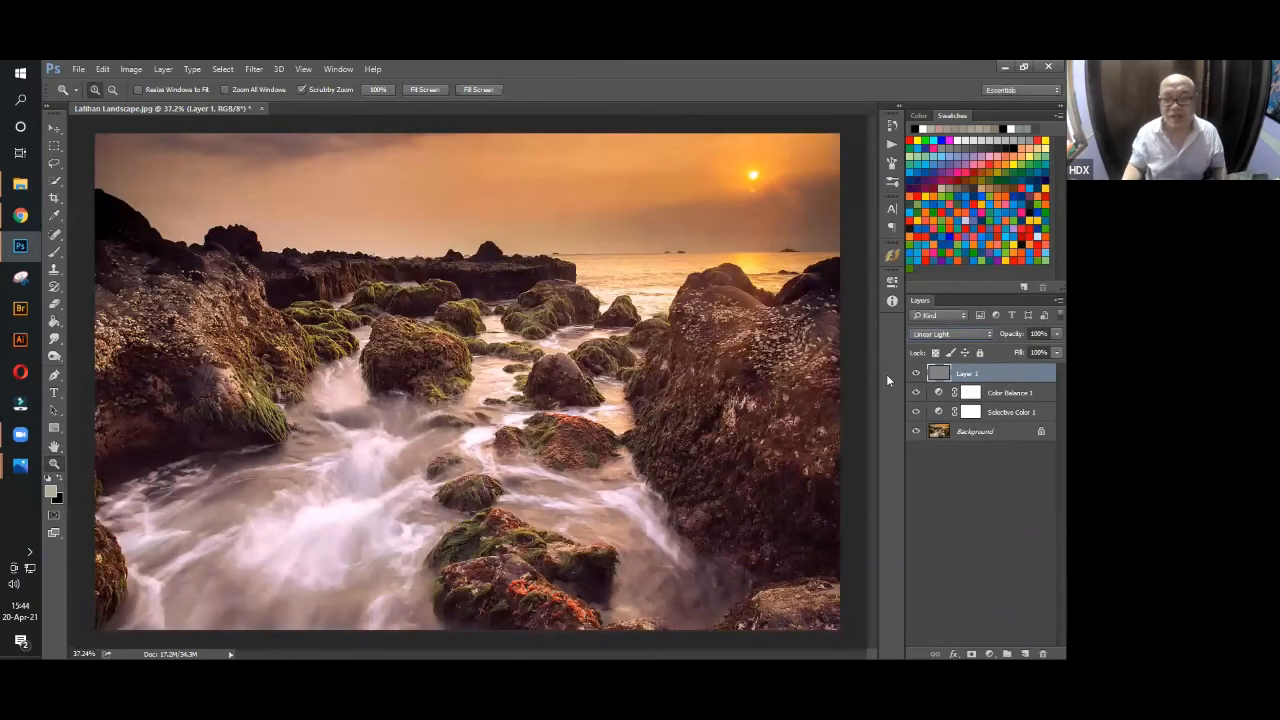
Compare the sharpness of the mossy rocks up close with the High Pass layer hidden and shown.
{"action": "left_click_drag", "start_coordinate": [440, 357], "coordinate": [459, 414]}
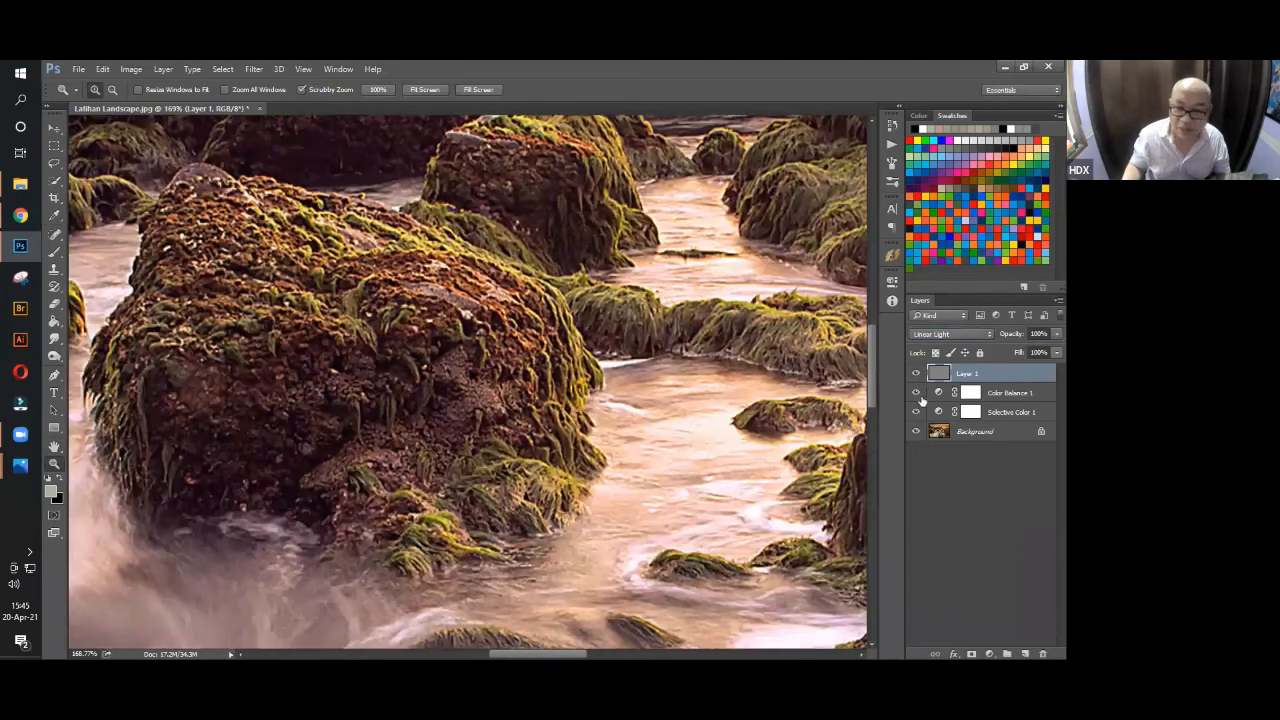
{"action": "left_click", "coordinate": [917, 374]}
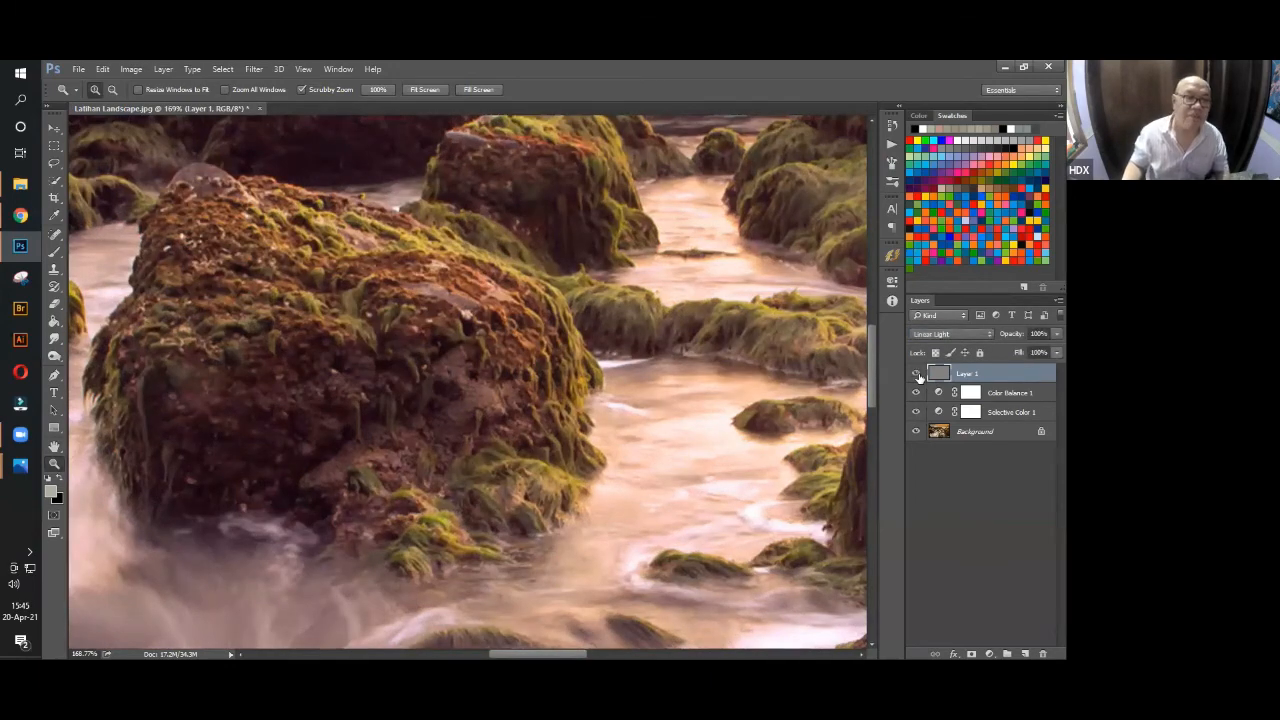
{"action": "left_click", "coordinate": [917, 374]}
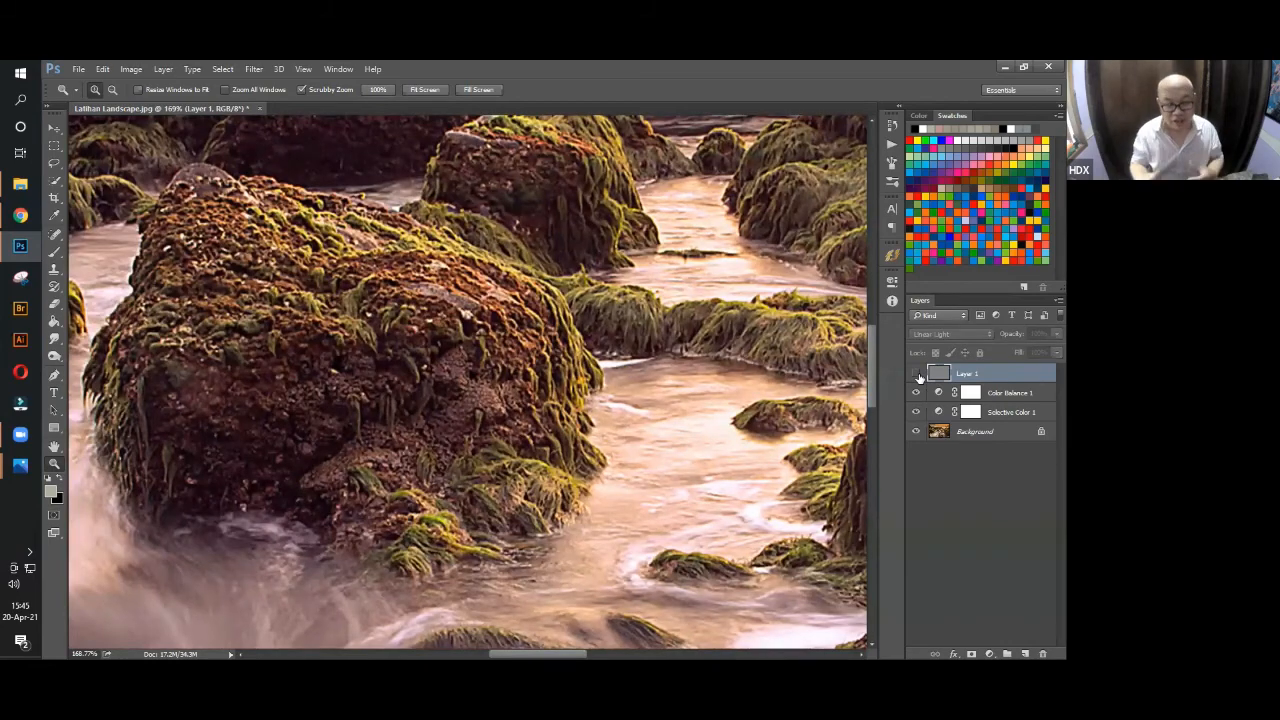
{"action": "left_click", "coordinate": [917, 374]}
{"action": "left_click", "coordinate": [917, 374]}
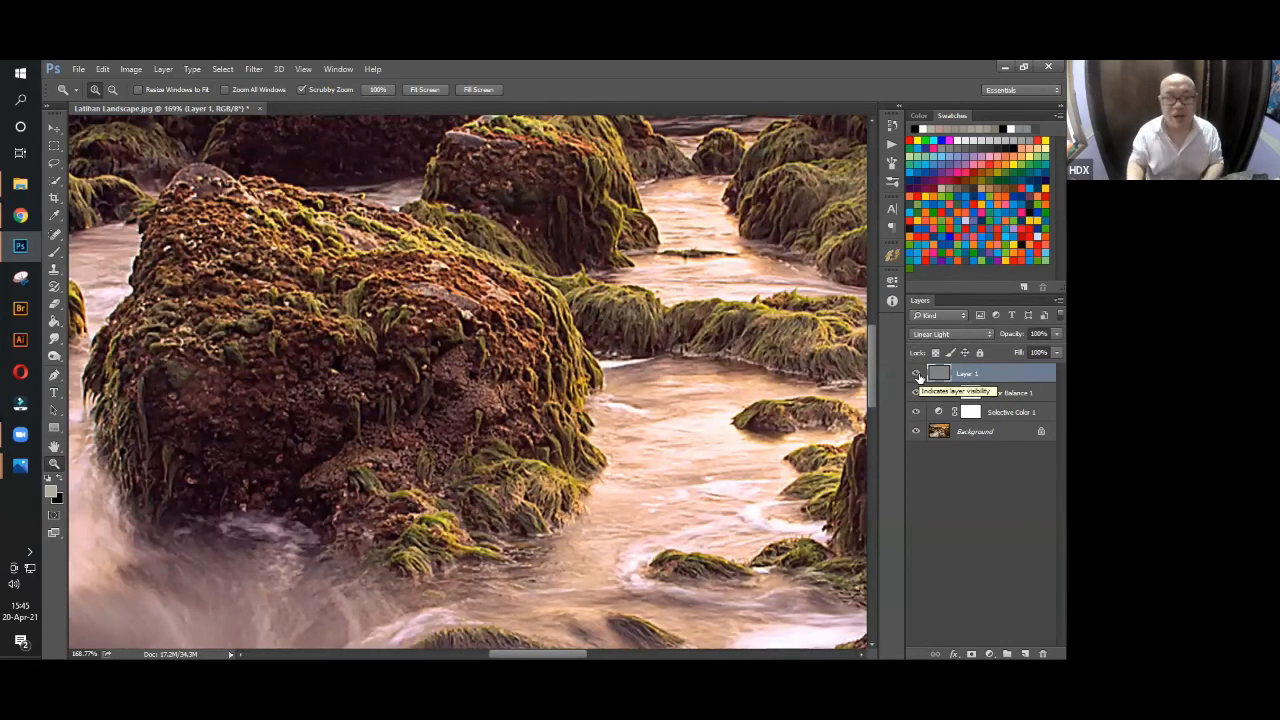
{"action": "left_click", "coordinate": [917, 374]}
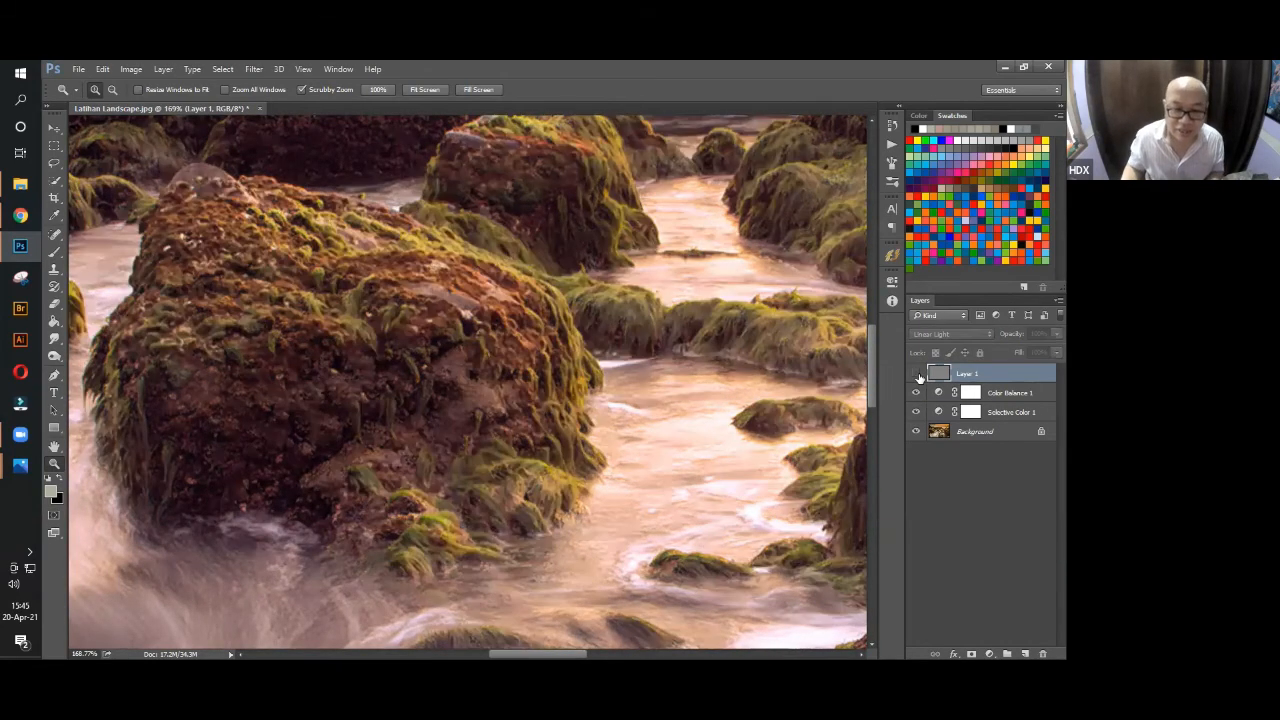
{"action": "left_click", "coordinate": [917, 374]}
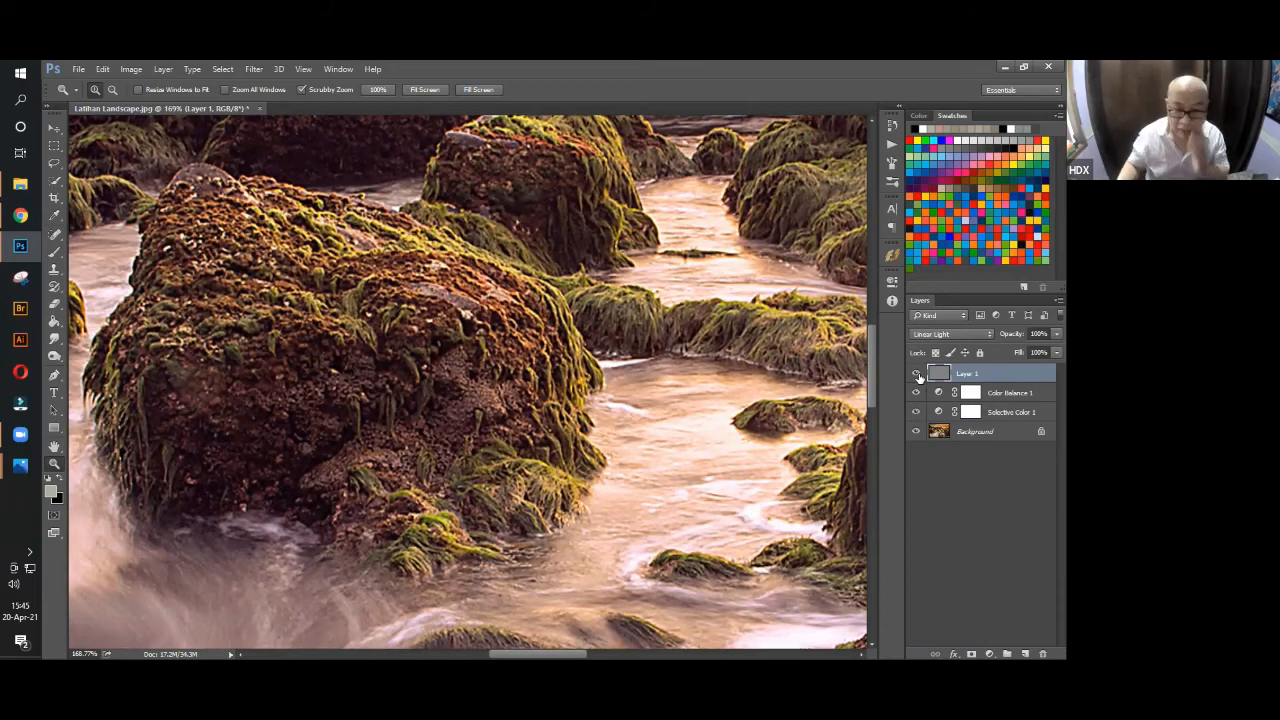
{"action": "left_click", "coordinate": [917, 374]}
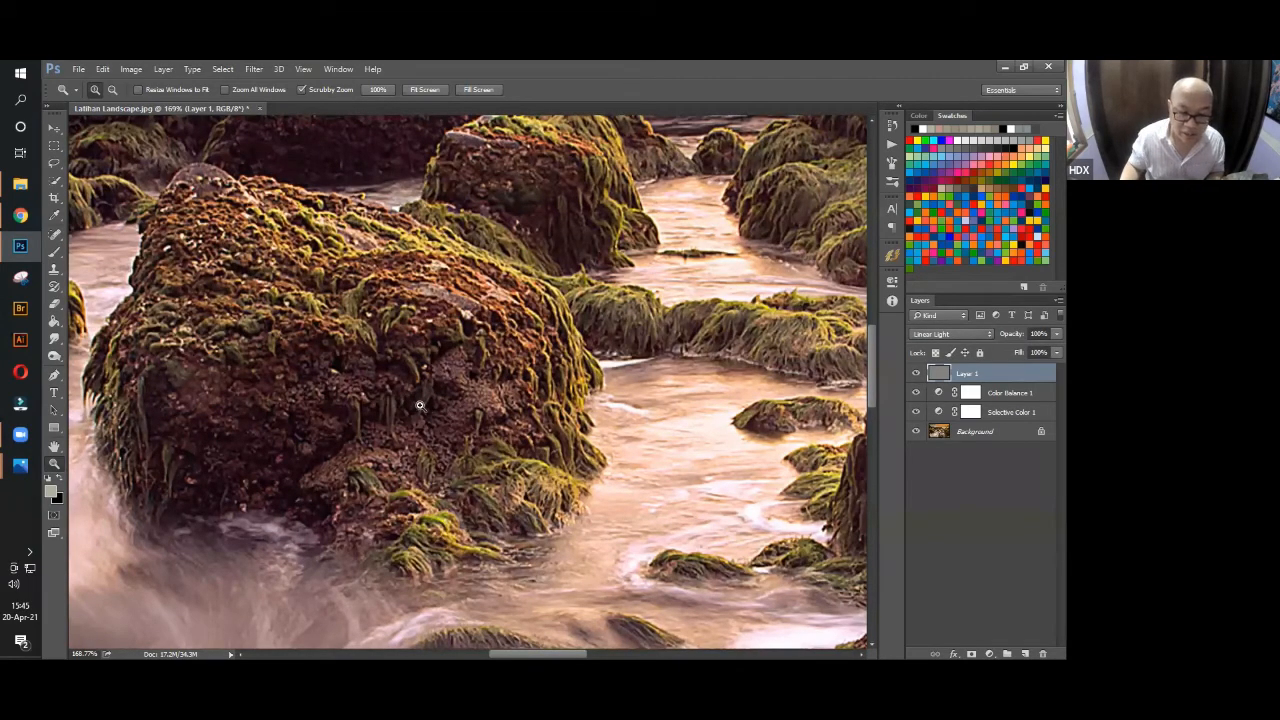
Reduce the opacity of the High Pass layer to 64% and check the sharpening across the whole image.
{"action": "scroll", "coordinate": [523, 448], "scroll_direction": "down", "scroll_amount": 1}
{"action": "scroll", "coordinate": [590, 463], "scroll_direction": "down", "scroll_amount": 1}
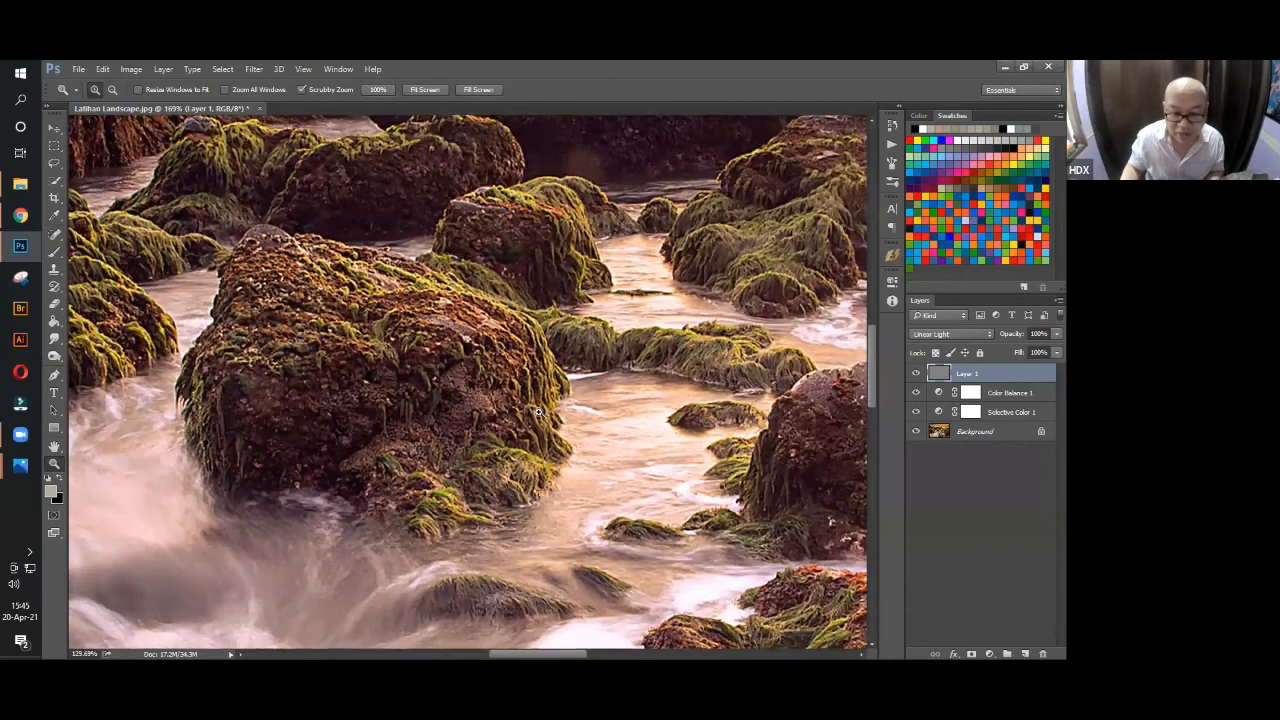
{"action": "scroll", "coordinate": [551, 419], "scroll_direction": "down", "scroll_amount": 1}
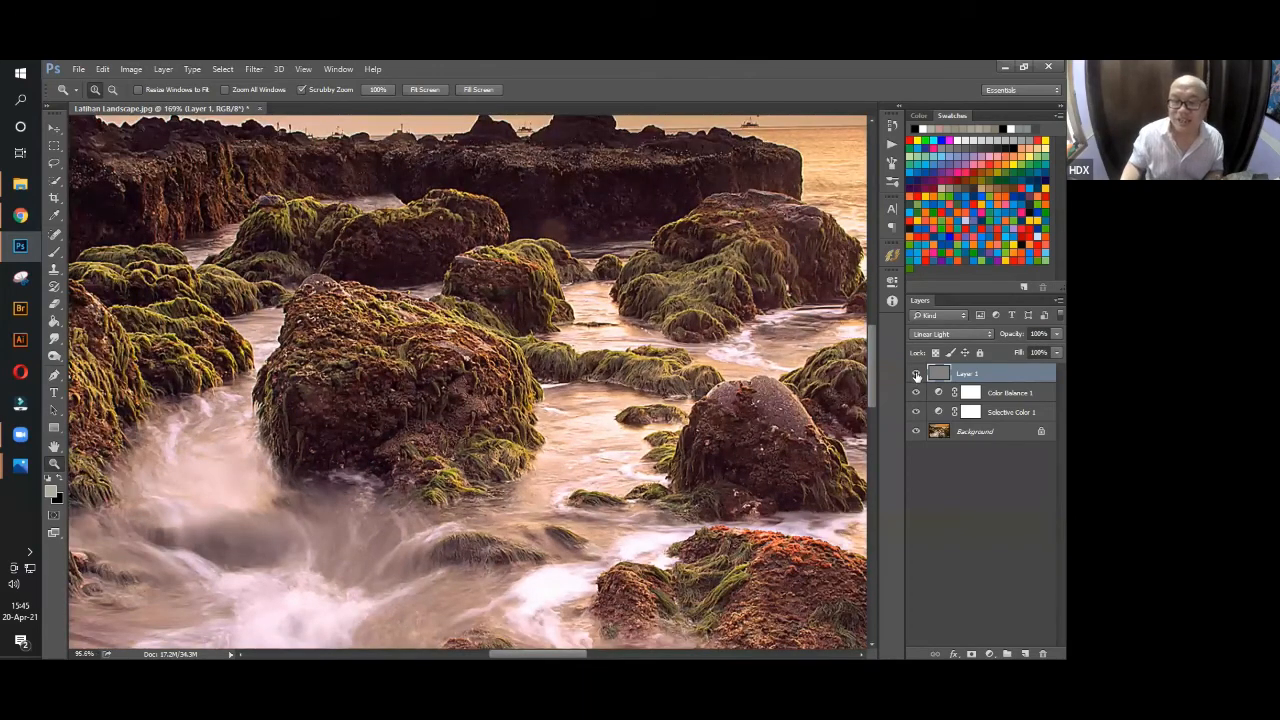
{"action": "left_click", "coordinate": [916, 375]}
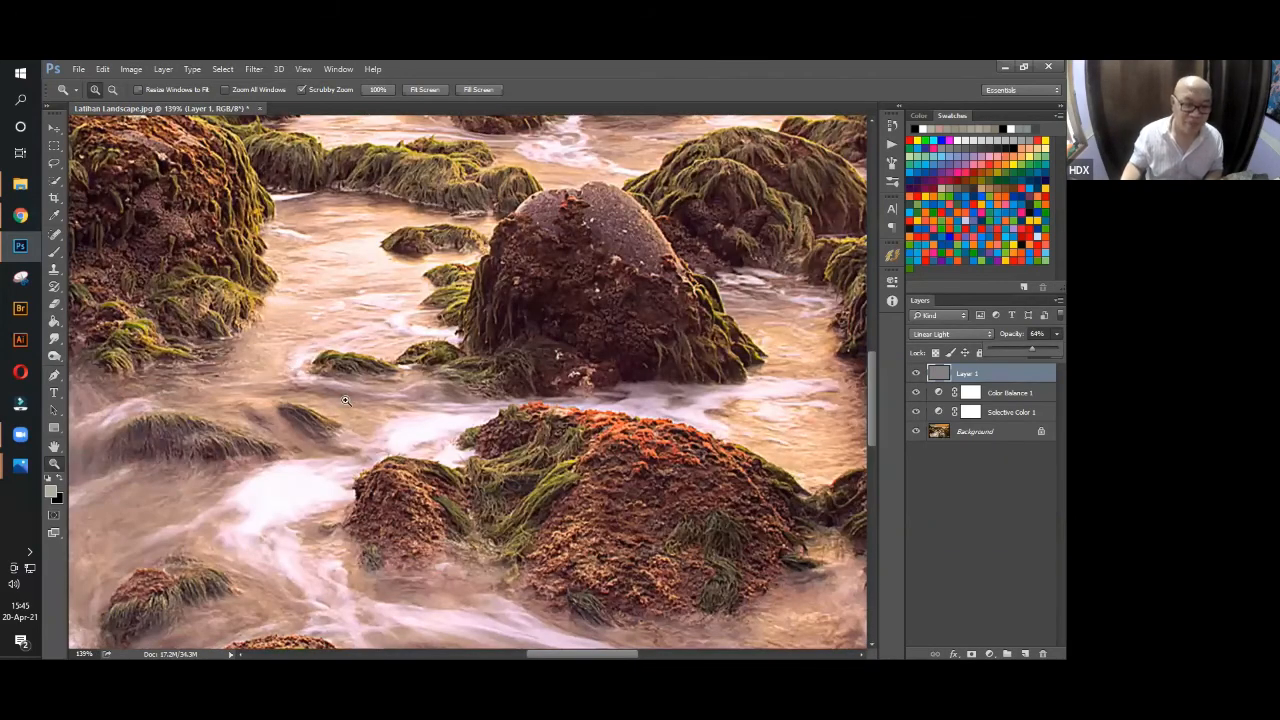
{"action": "key", "text": "ctrl+z"}
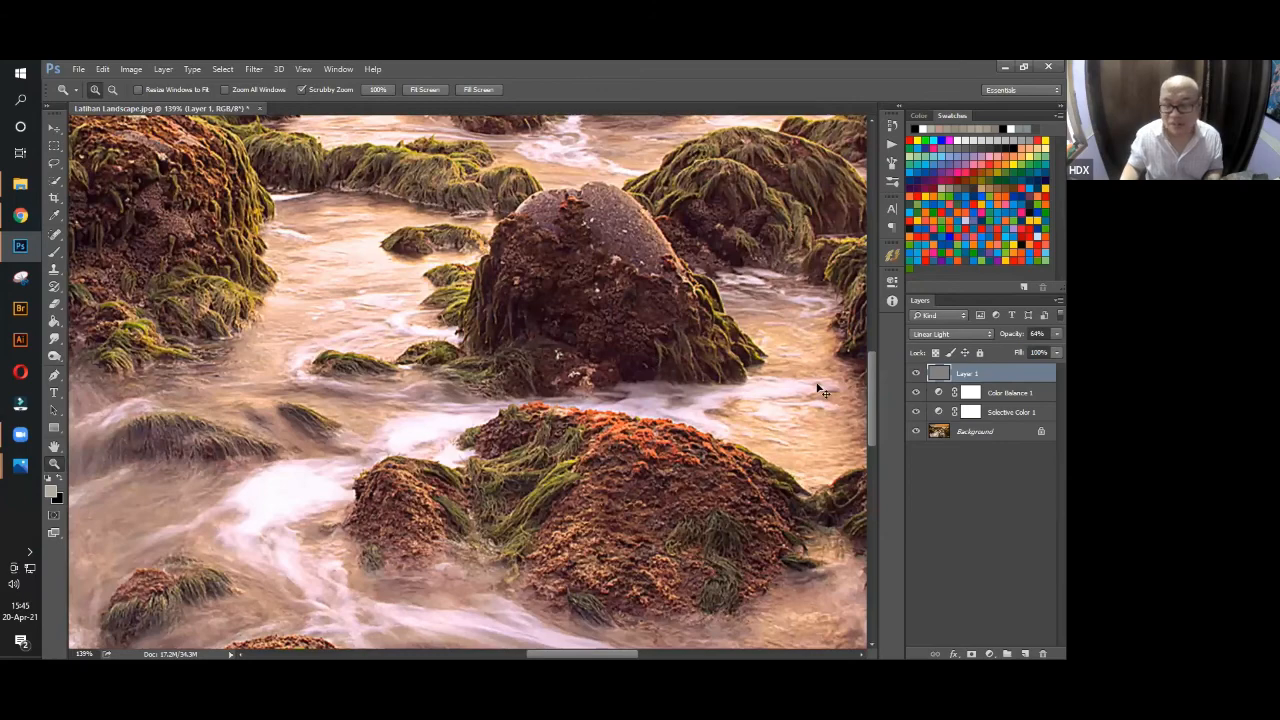
{"action": "scroll", "coordinate": [820, 390], "scroll_direction": "down", "scroll_amount": 3}
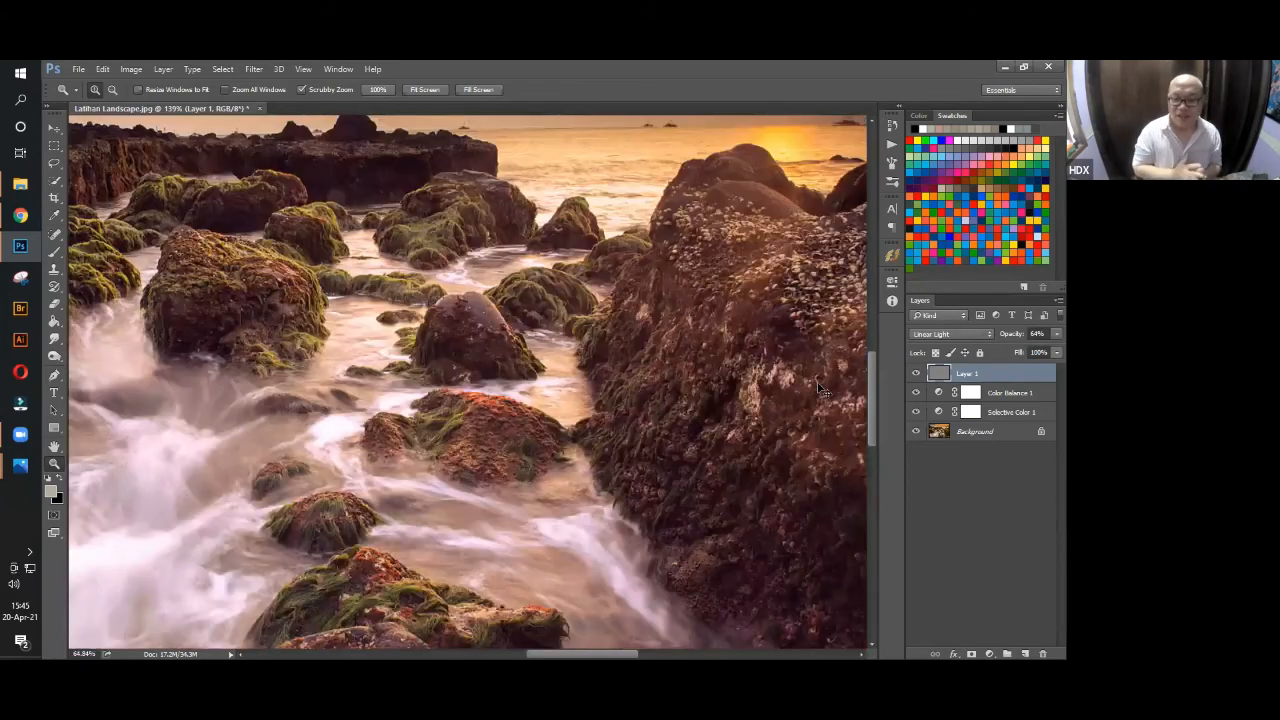
{"action": "key", "text": "ctrl+0"}
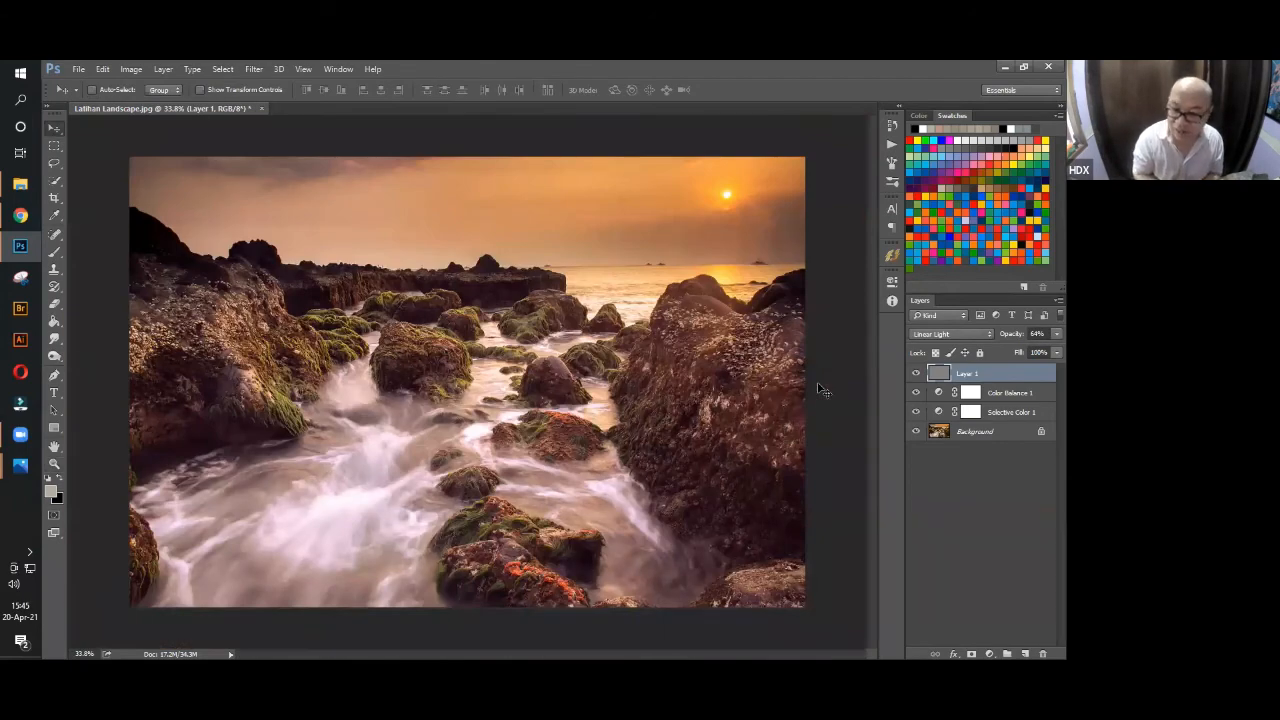
Rename the High Pass layer to "Penajaman Tekstur".
{"action": "double_click", "coordinate": [971, 374]}
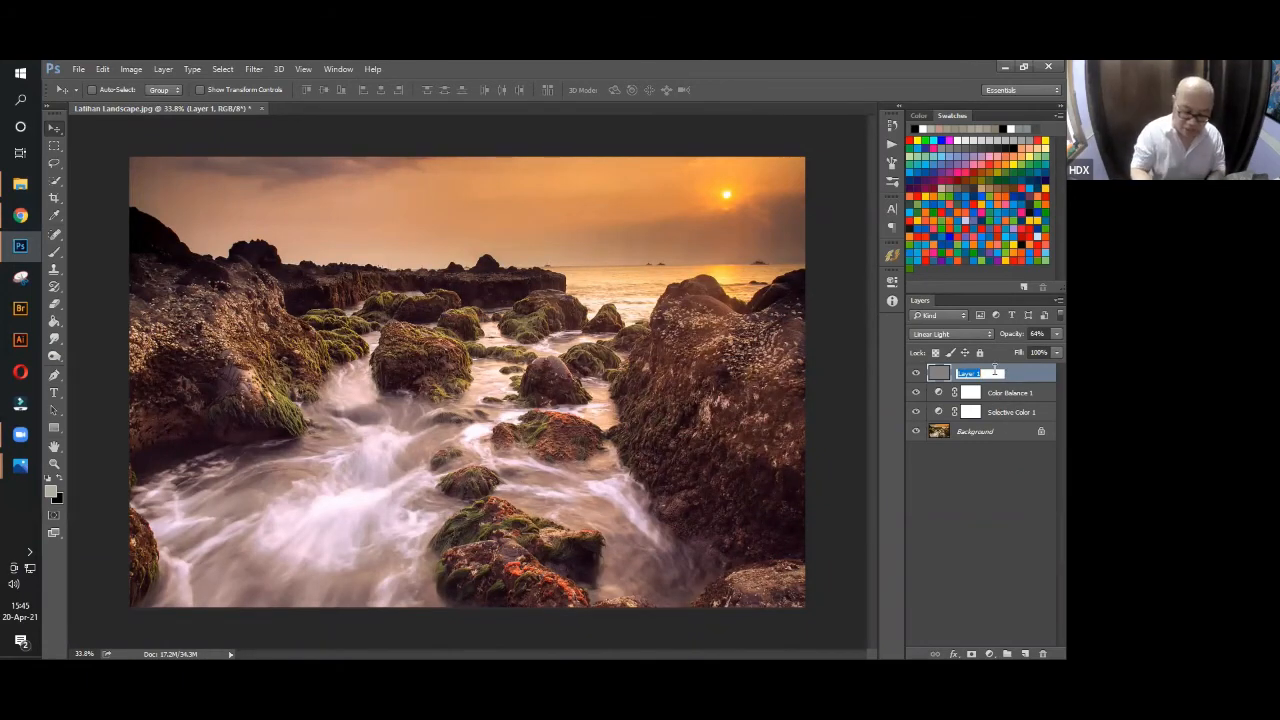
{"action": "type", "text": "B"}
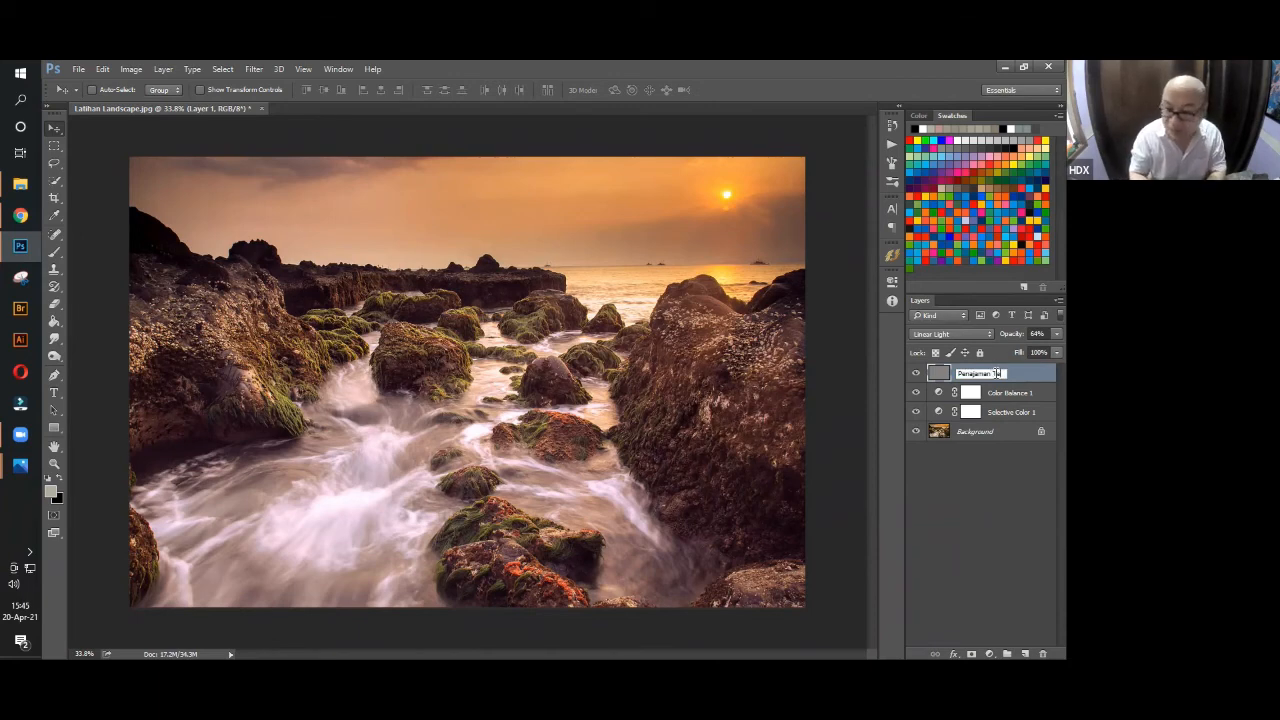
{"action": "type", "text": "enajaman Tekstur"}
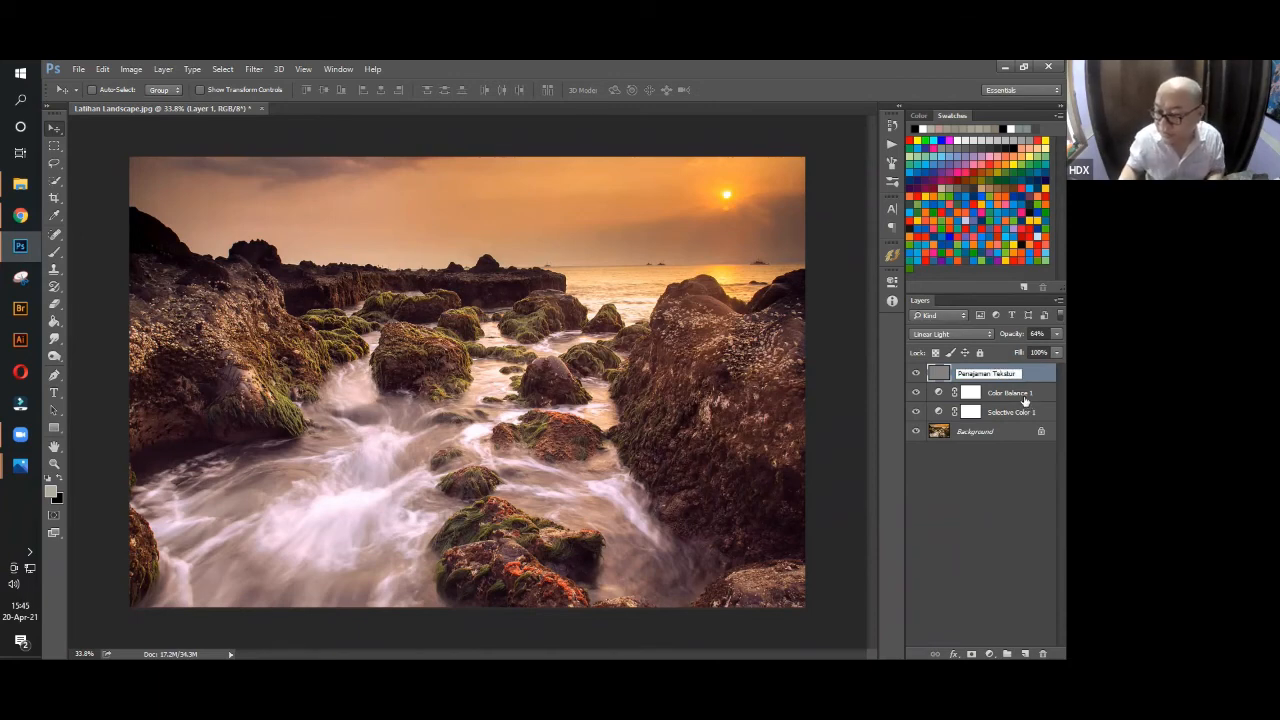
{"action": "key", "text": "Return"}
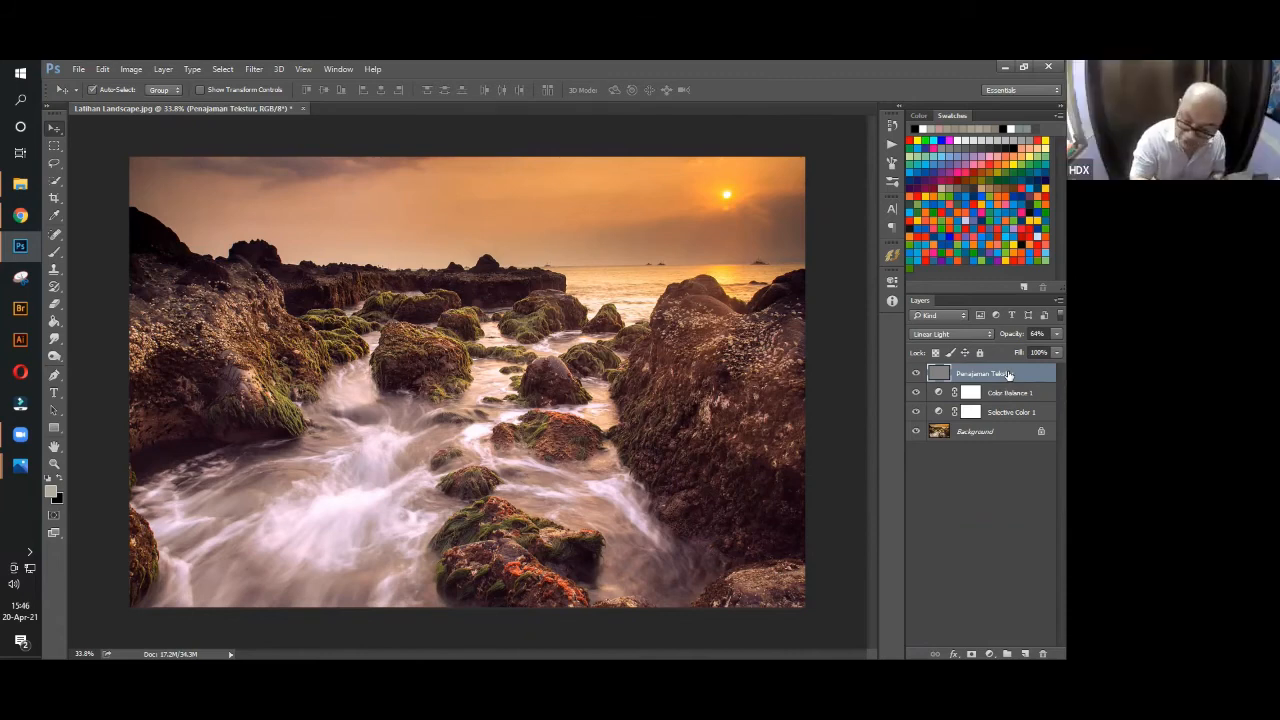
Stamp all visible layers into a new merged layer above Penajaman Tekstur.
{"action": "key", "text": "ctrl+alt+shift+e"}
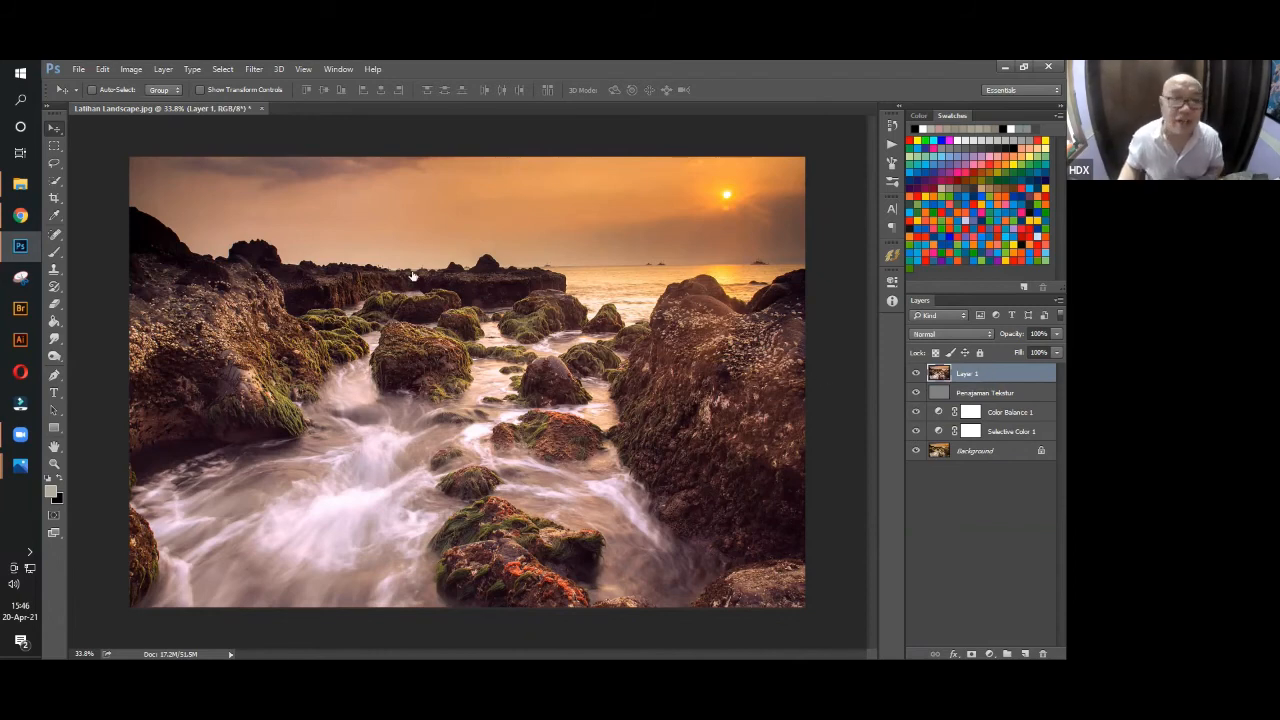
{"action": "key", "text": "alt+bracketleft"}
{"action": "key", "text": "alt+bracketleft"}
{"action": "left_click", "coordinate": [255, 70]}
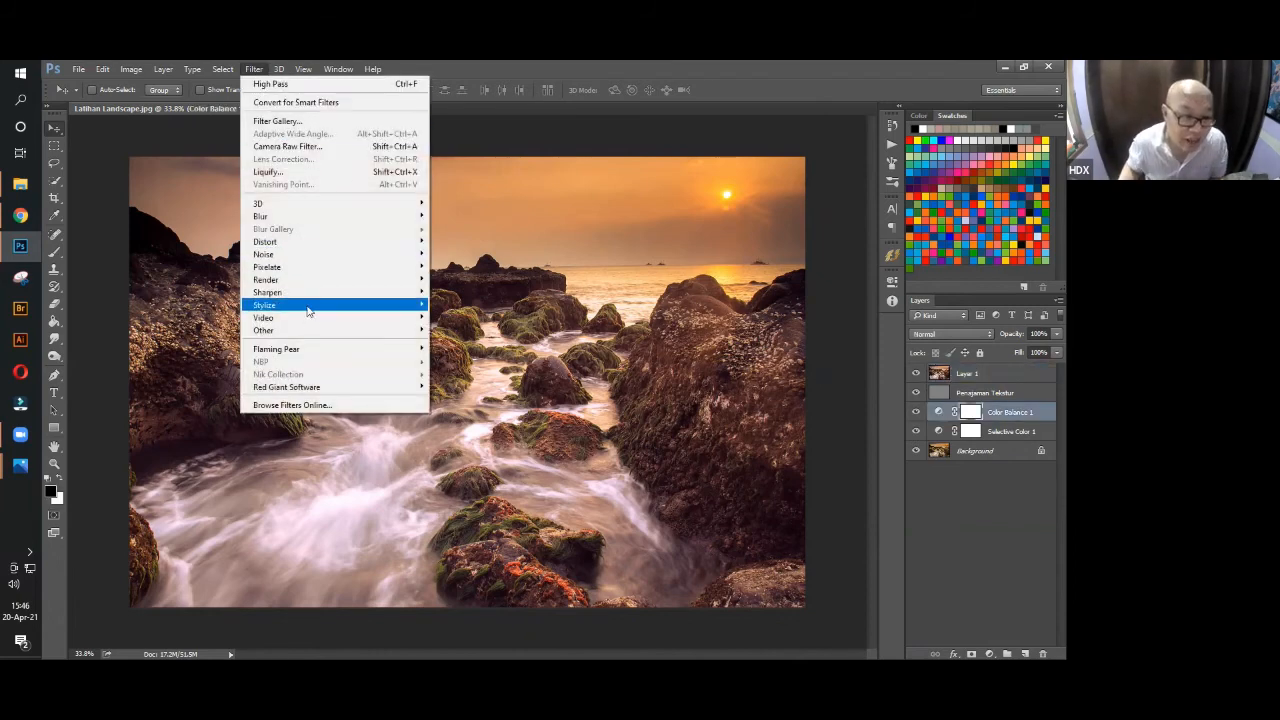
{"action": "mouse_move", "coordinate": [310, 330]}
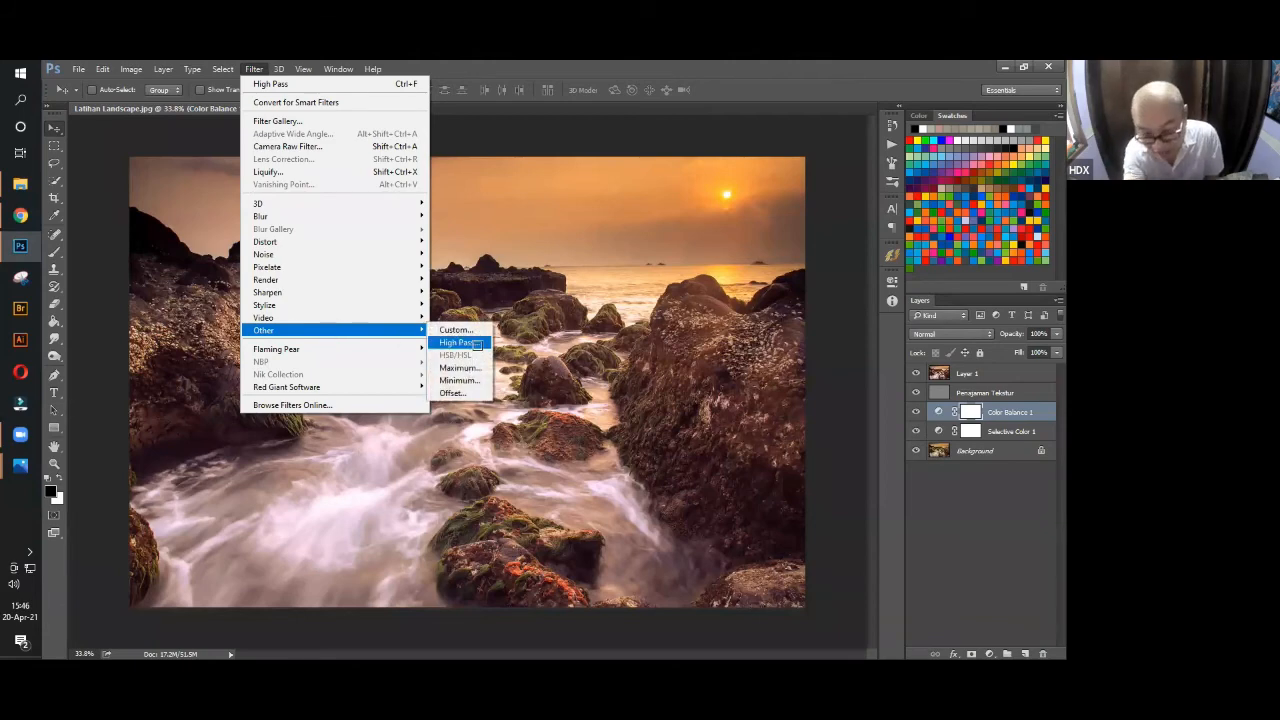
{"action": "left_click", "coordinate": [476, 343]}
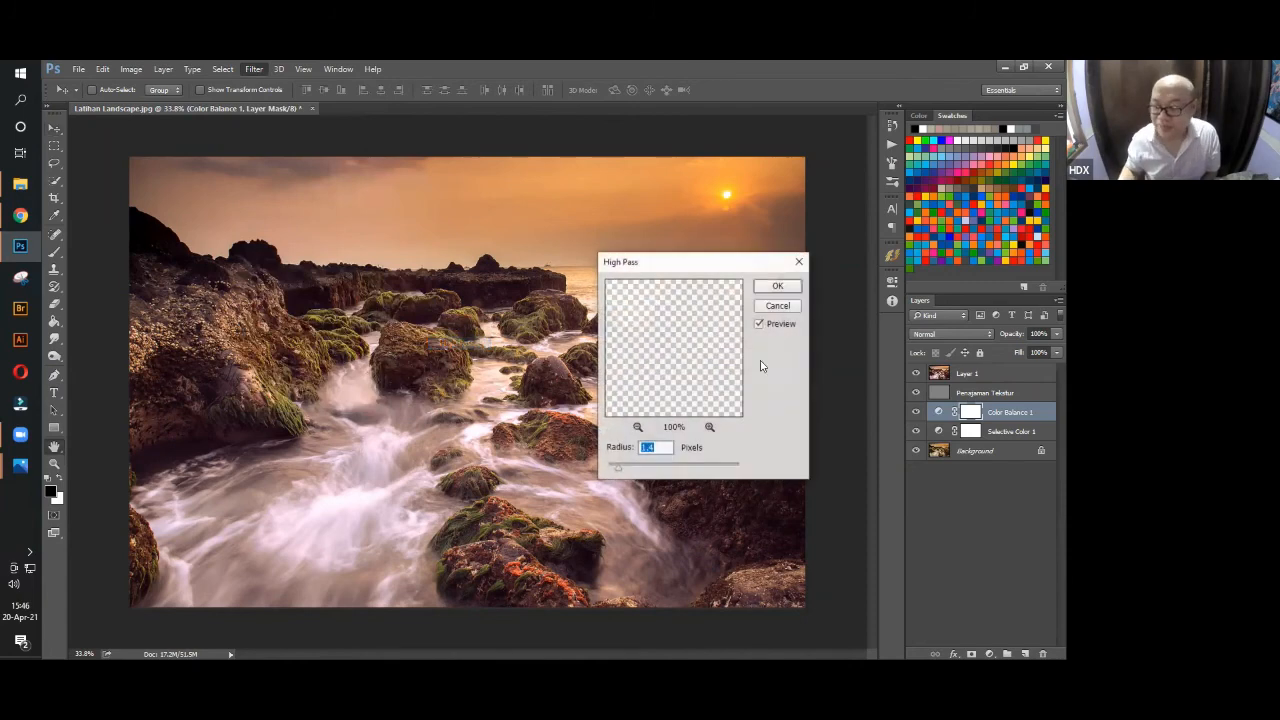
{"action": "key", "text": "Return"}
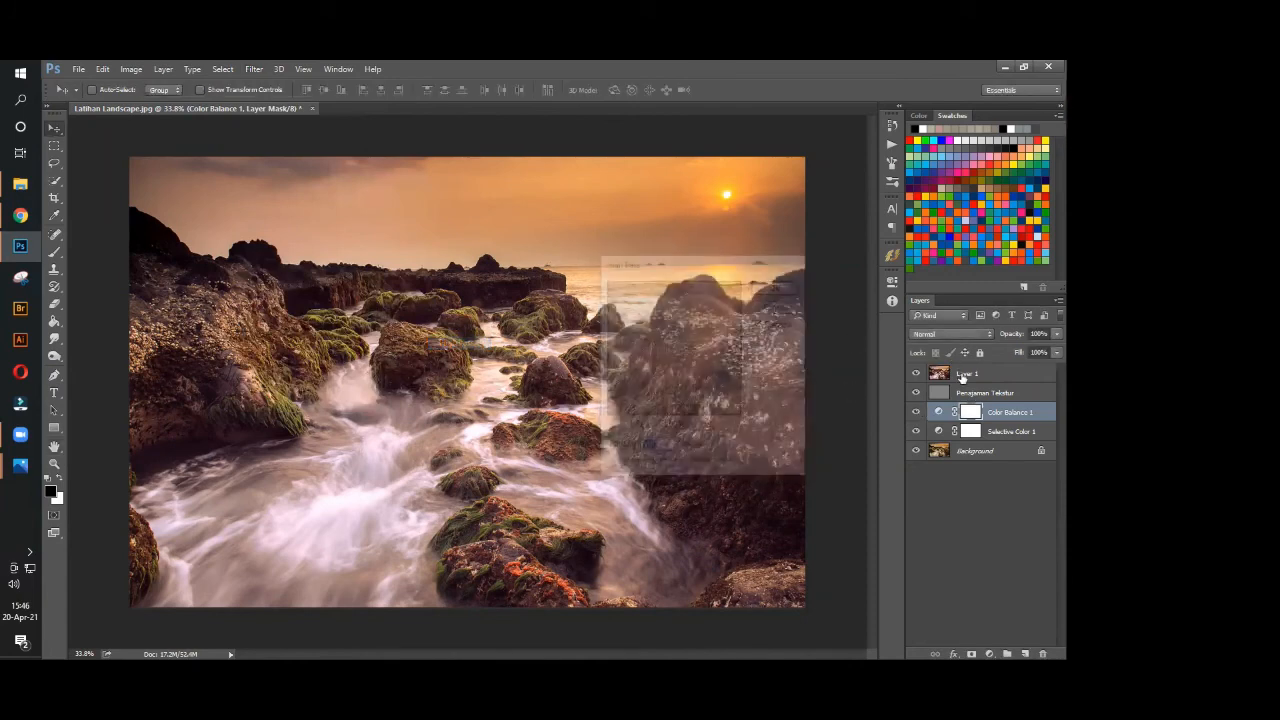
Apply the High Pass filter to the newly merged layer with a radius of 0.9 pixels.
{"action": "left_click", "coordinate": [254, 69]}
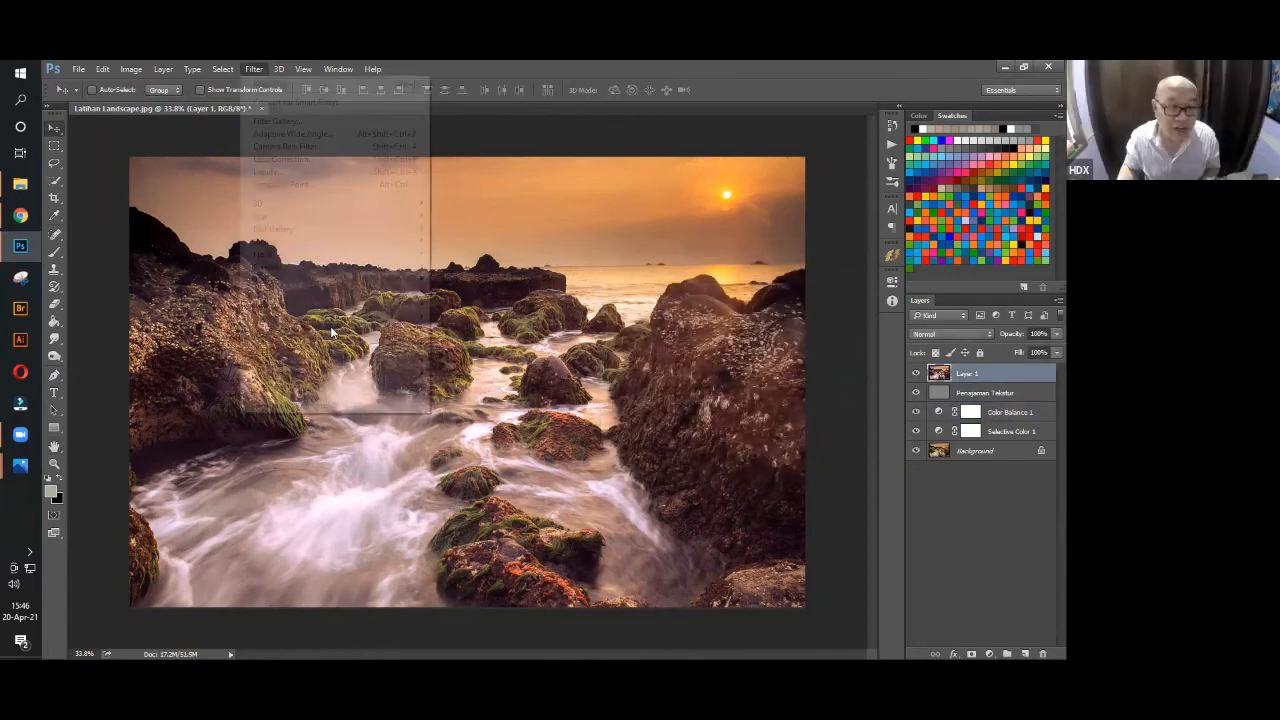
{"action": "mouse_move", "coordinate": [264, 330]}
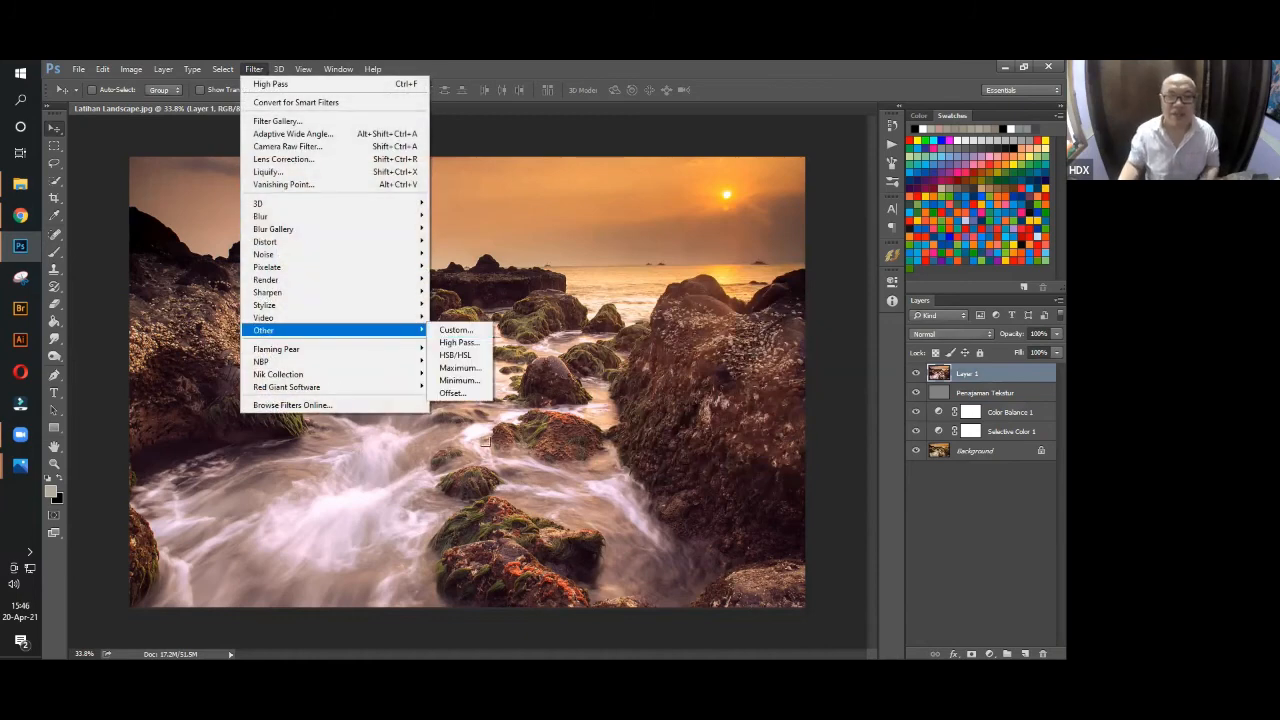
{"action": "left_click", "coordinate": [460, 343]}
{"action": "left_click_drag", "start_coordinate": [616, 472], "coordinate": [614, 472]}
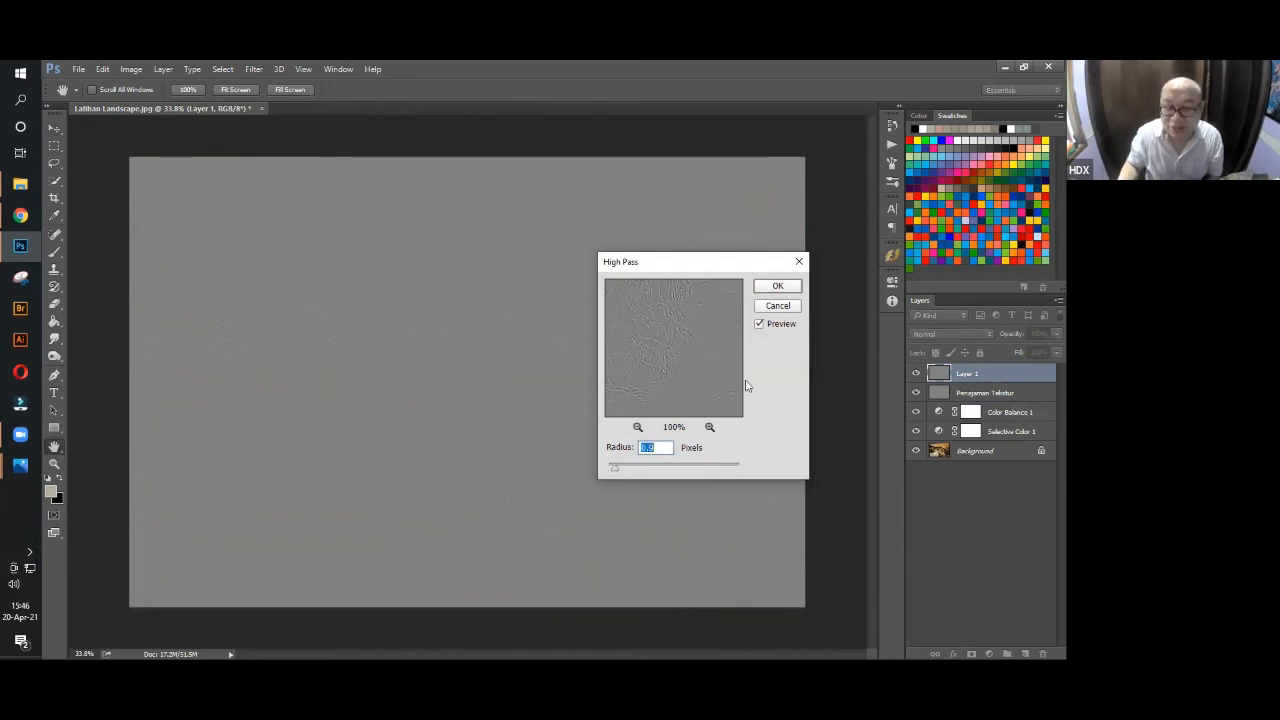
{"action": "left_click_drag", "start_coordinate": [616, 350], "coordinate": [643, 303]}
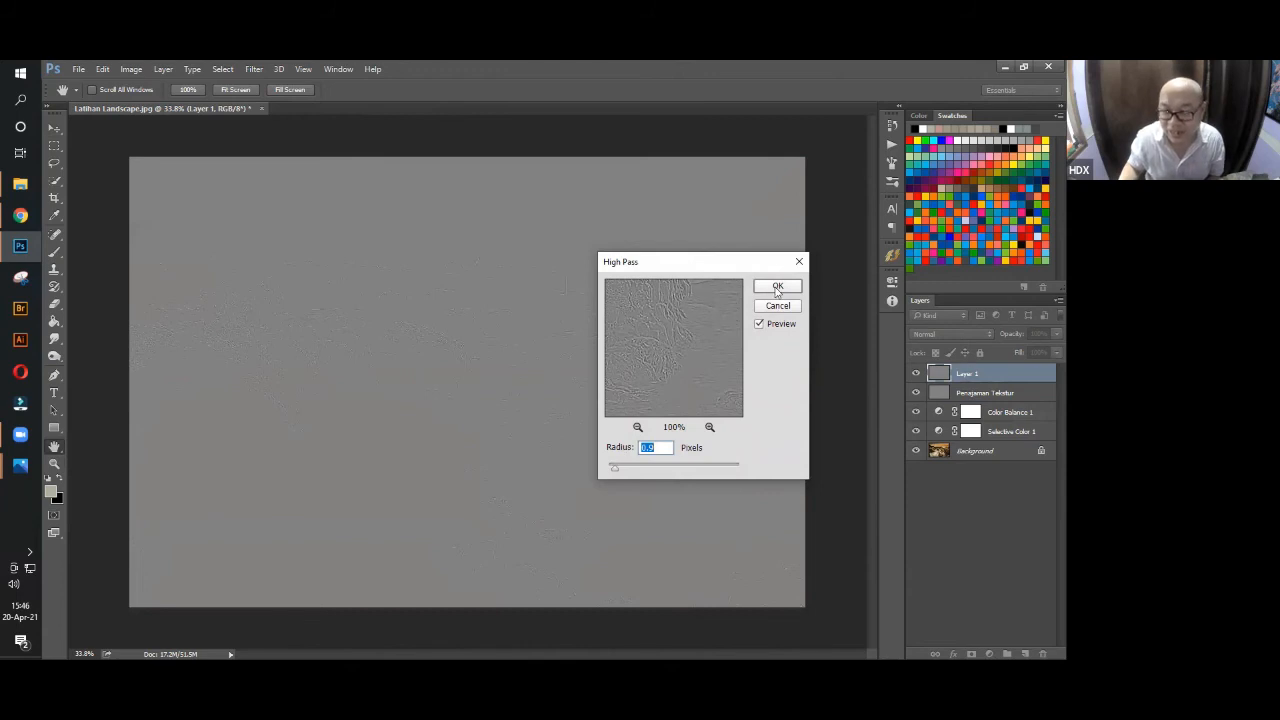
{"action": "left_click", "coordinate": [777, 287]}
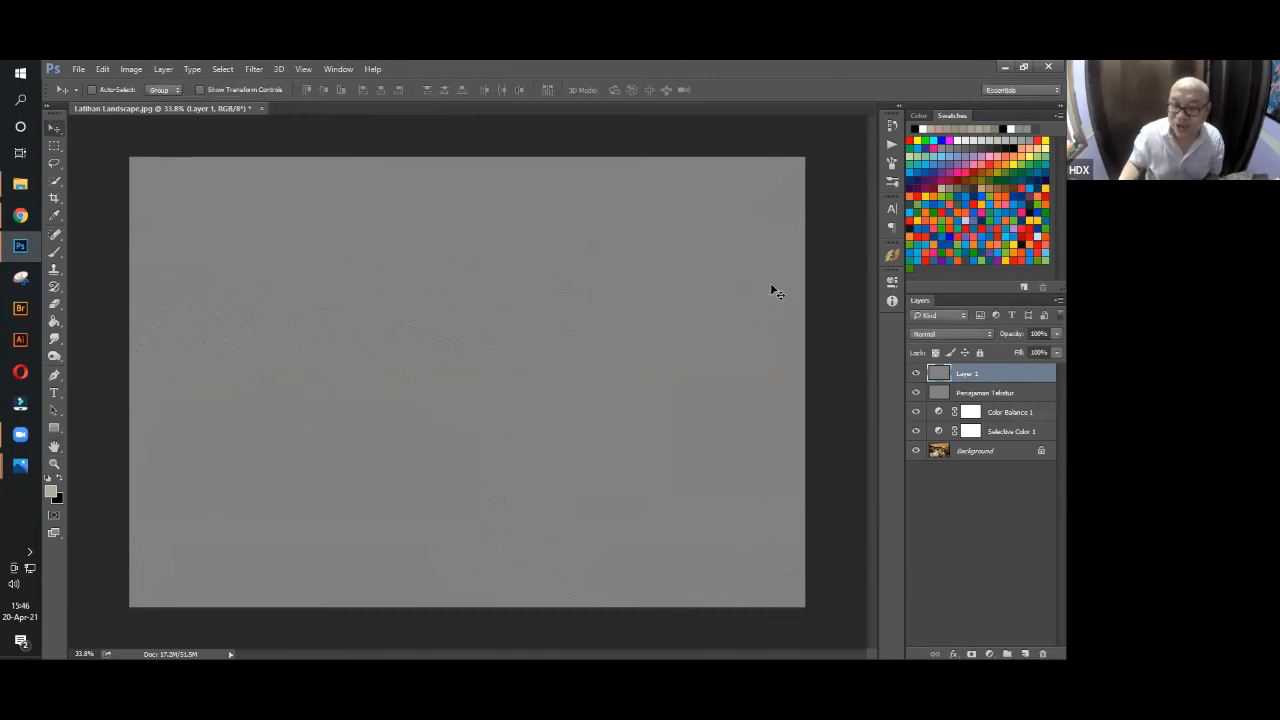
Try Linear Light and Soft Light as the blend mode of the second High Pass layer.
{"action": "left_click", "coordinate": [949, 332]}
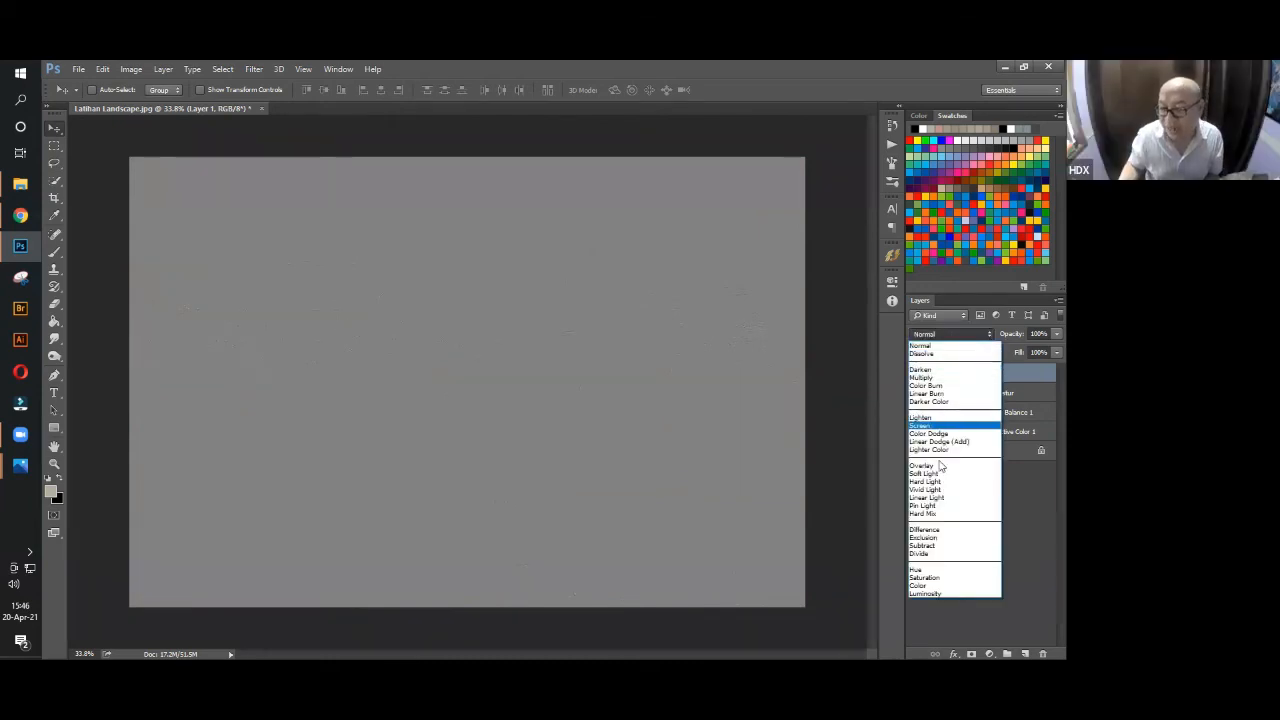
{"action": "left_click", "coordinate": [939, 498]}
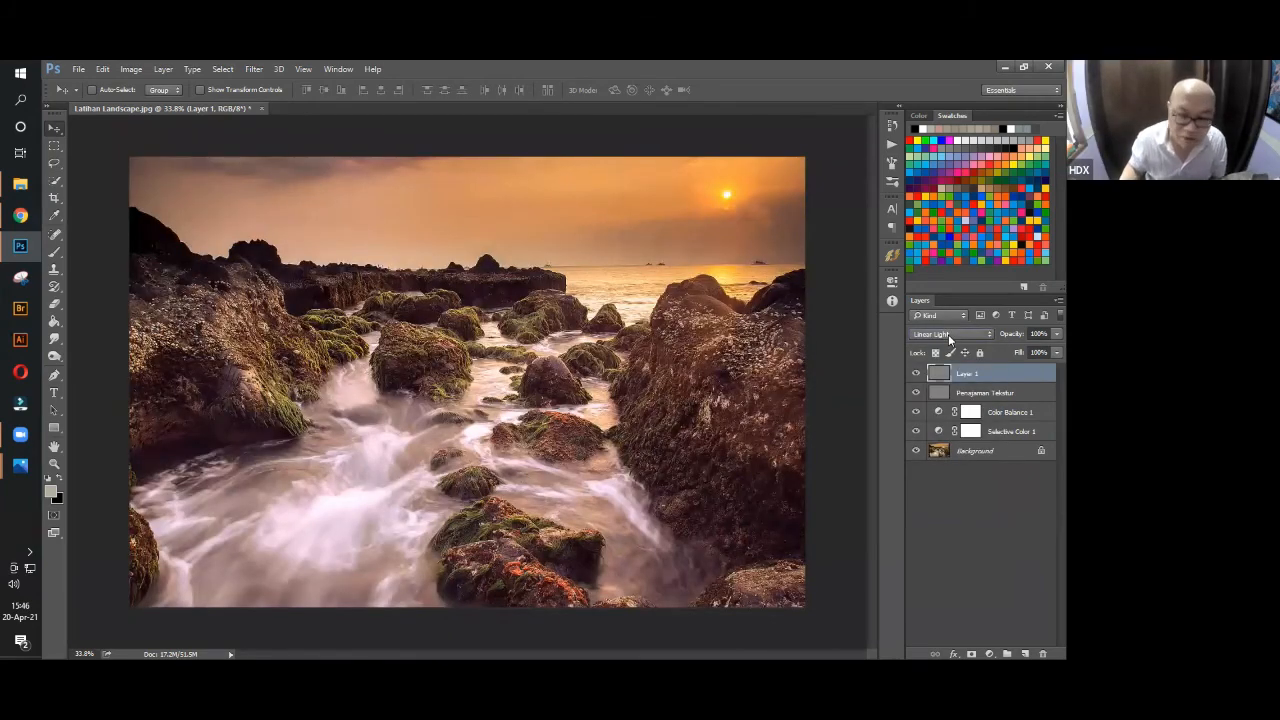
{"action": "left_click", "coordinate": [948, 334]}
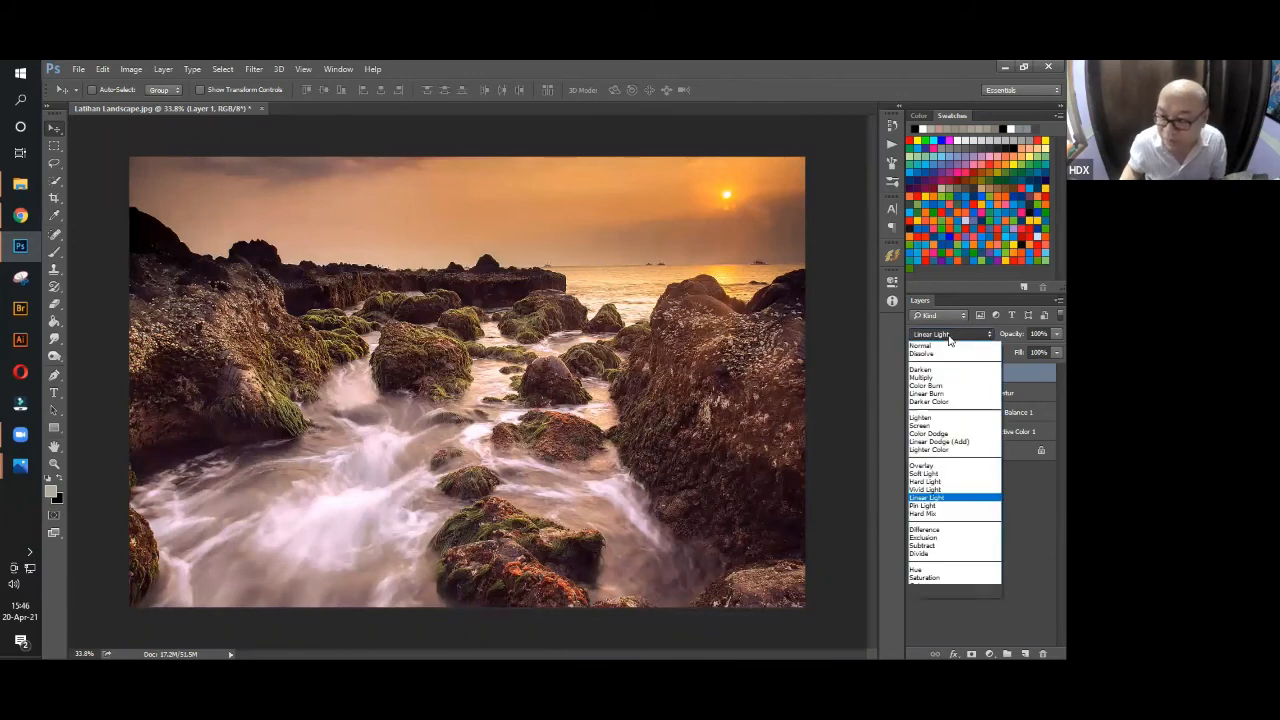
{"action": "left_click", "coordinate": [931, 474]}
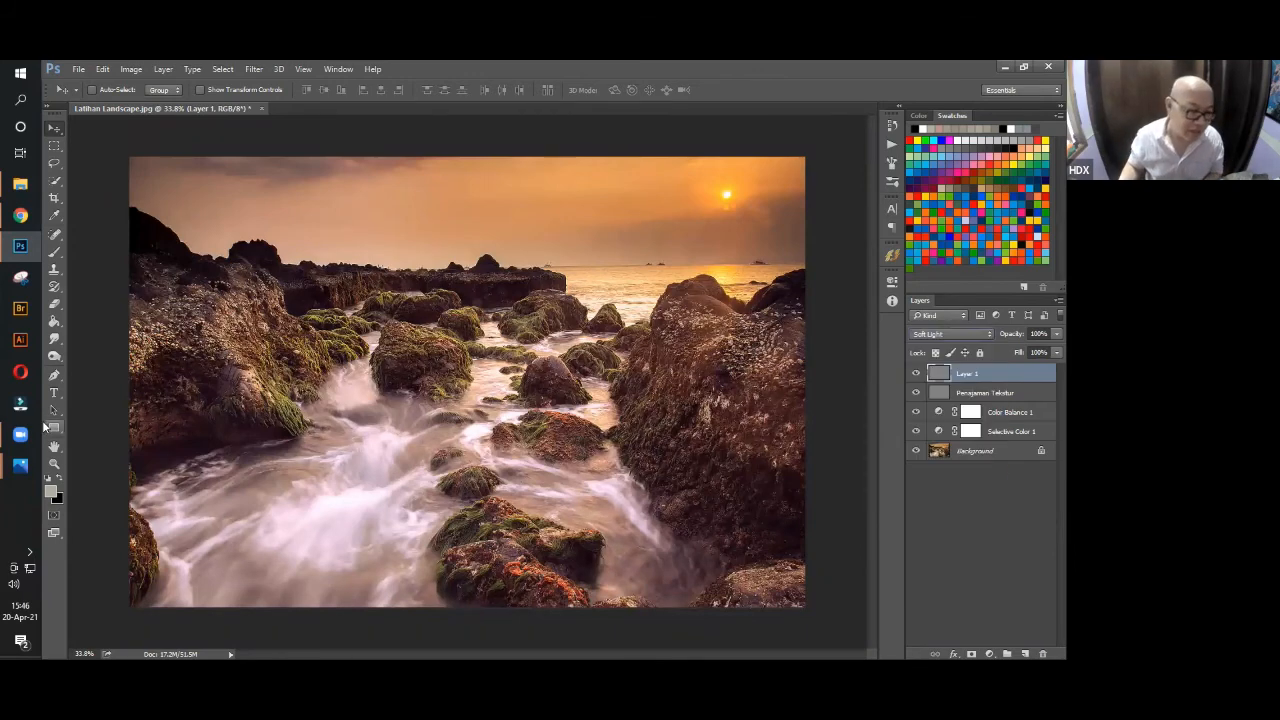
Inspect the mossy rocks up close and try the Pin Light blend mode on the second High Pass layer.
{"action": "left_click", "coordinate": [54, 463]}
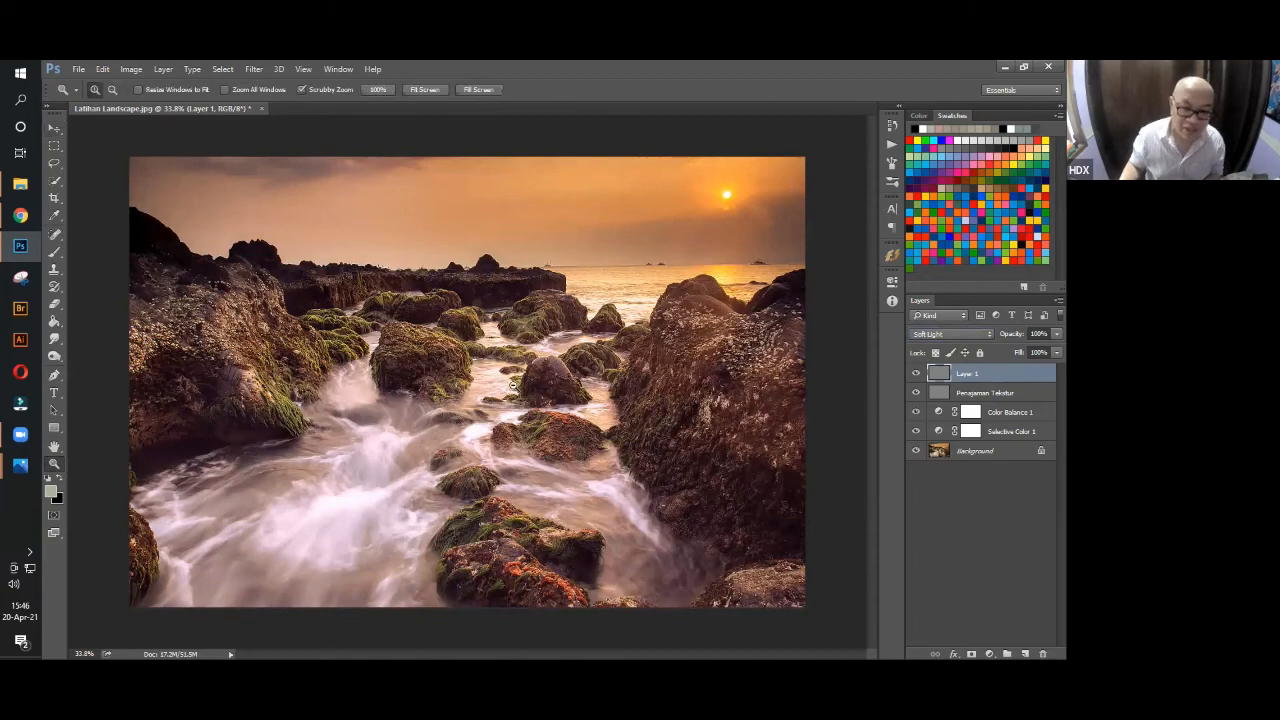
{"action": "left_click_drag", "start_coordinate": [515, 385], "coordinate": [968, 372]}
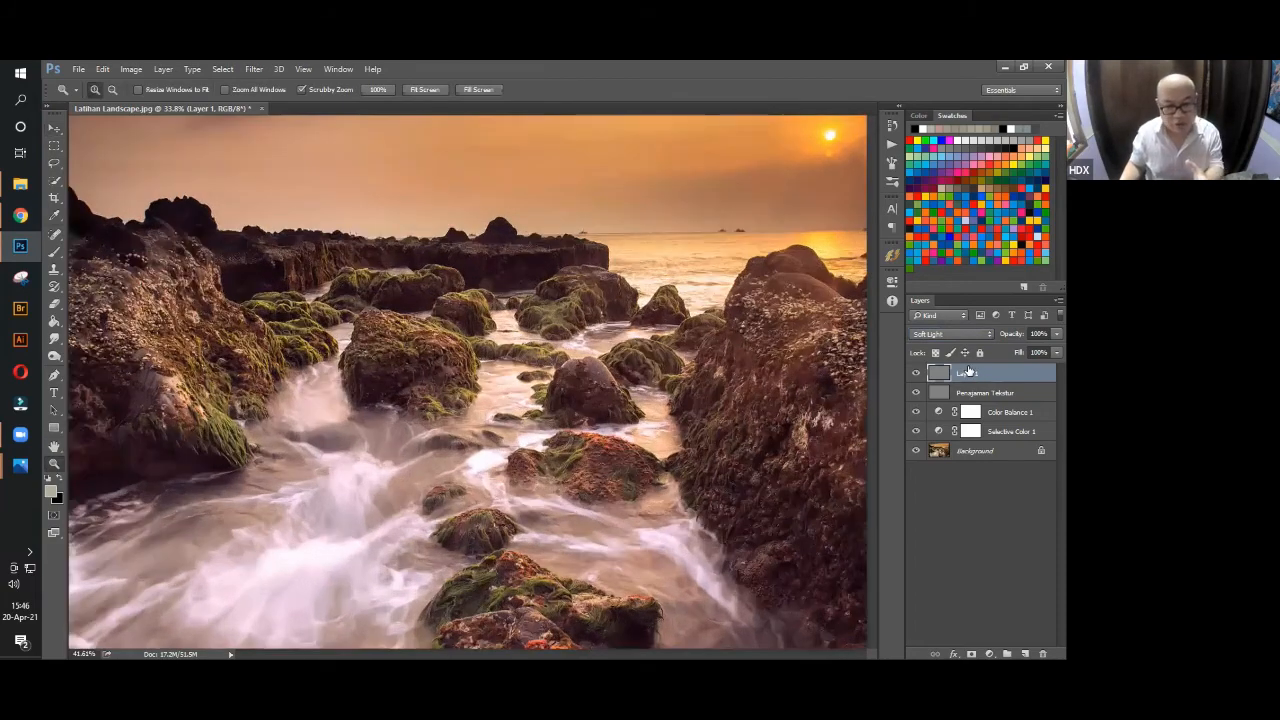
{"action": "key", "text": "ctrl+plus"}
{"action": "key", "text": "ctrl+plus"}
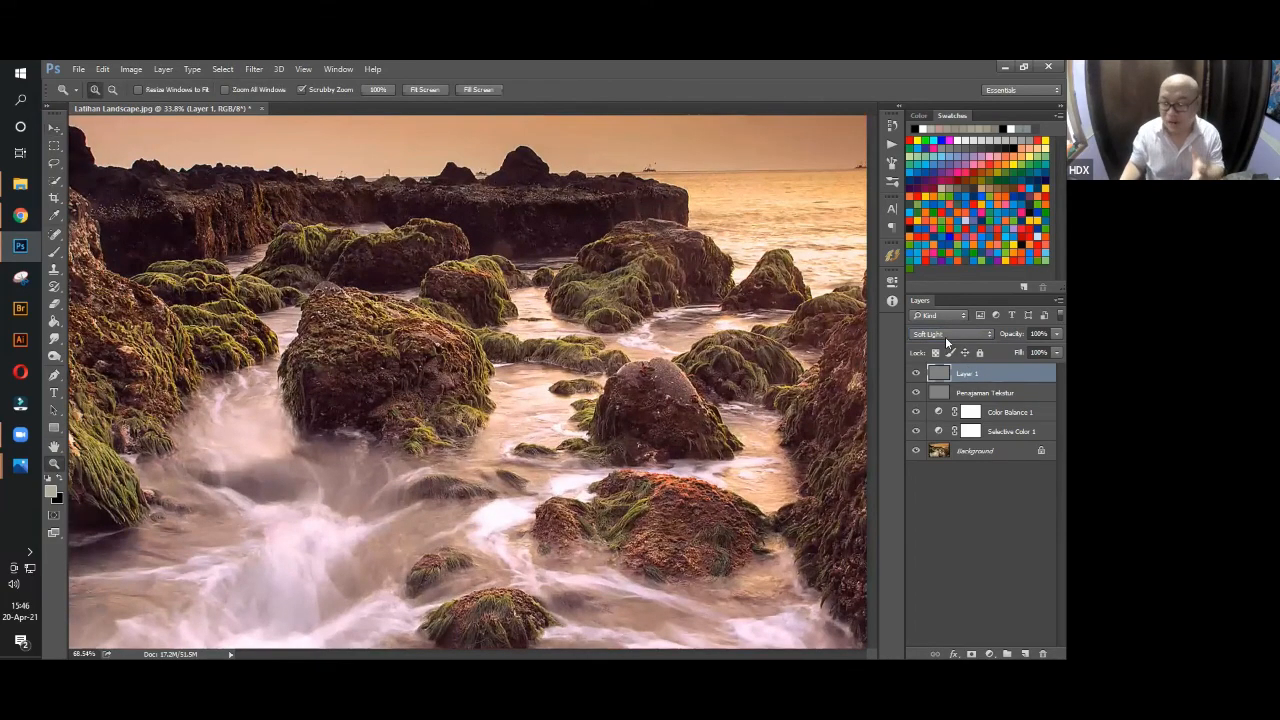
{"action": "key", "text": "ctrl+plus"}
{"action": "left_click", "coordinate": [945, 333]}
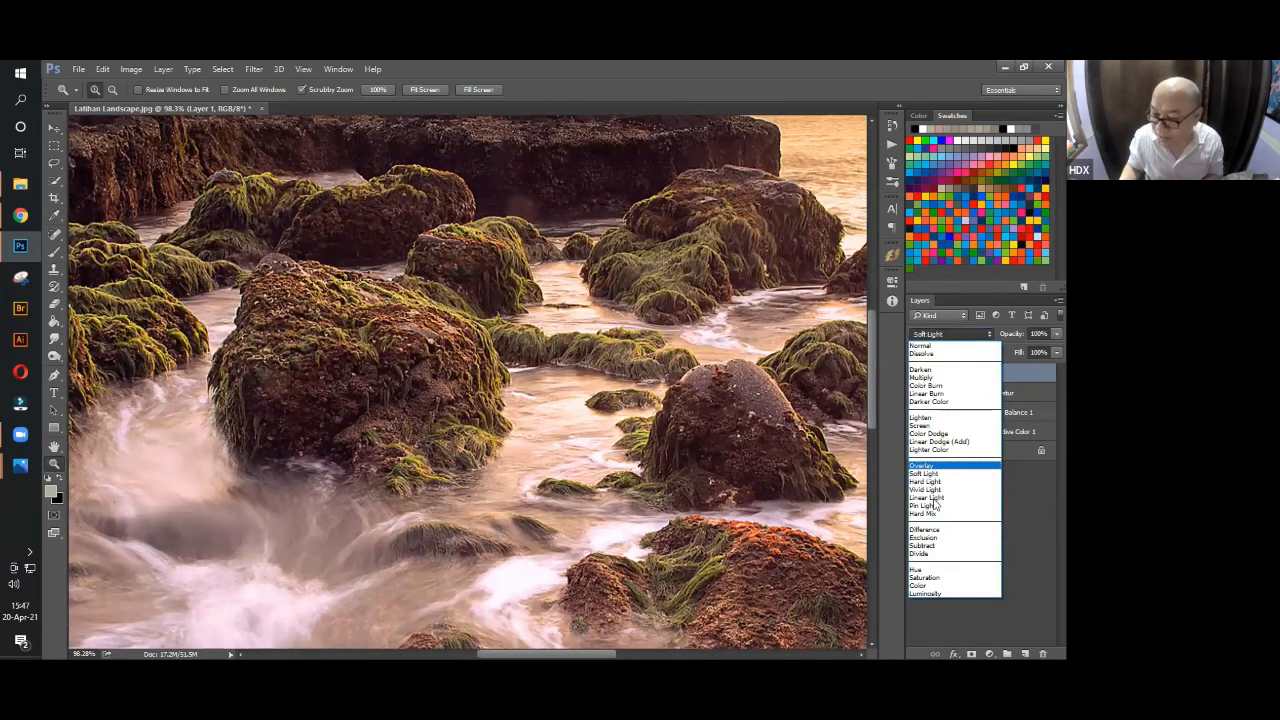
{"action": "key", "text": "Down"}
{"action": "key", "text": "Down"}
{"action": "key", "text": "Down"}
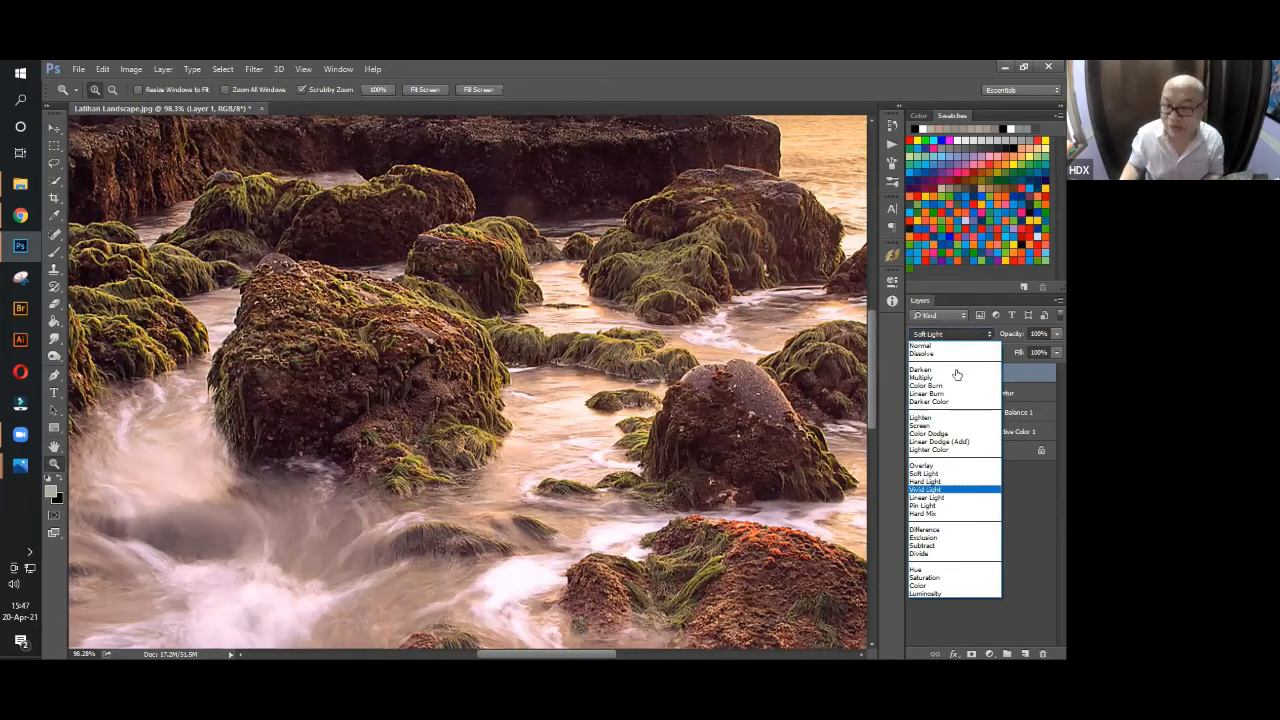
{"action": "key", "text": "Down"}
{"action": "key", "text": "Down"}
{"action": "key", "text": "Return"}
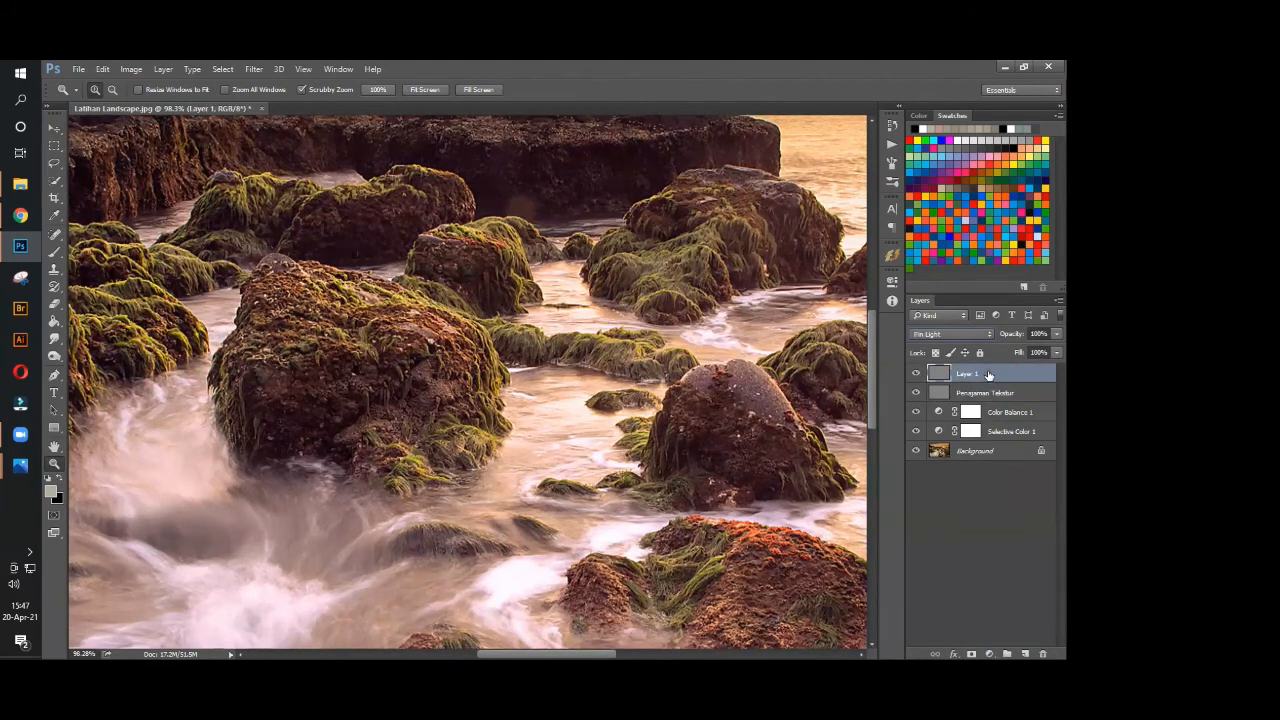
Delete the second High Pass layer above Penajaman Tekstur and check the whole image again.
{"action": "left_click_drag", "start_coordinate": [988, 374], "coordinate": [1042, 653]}
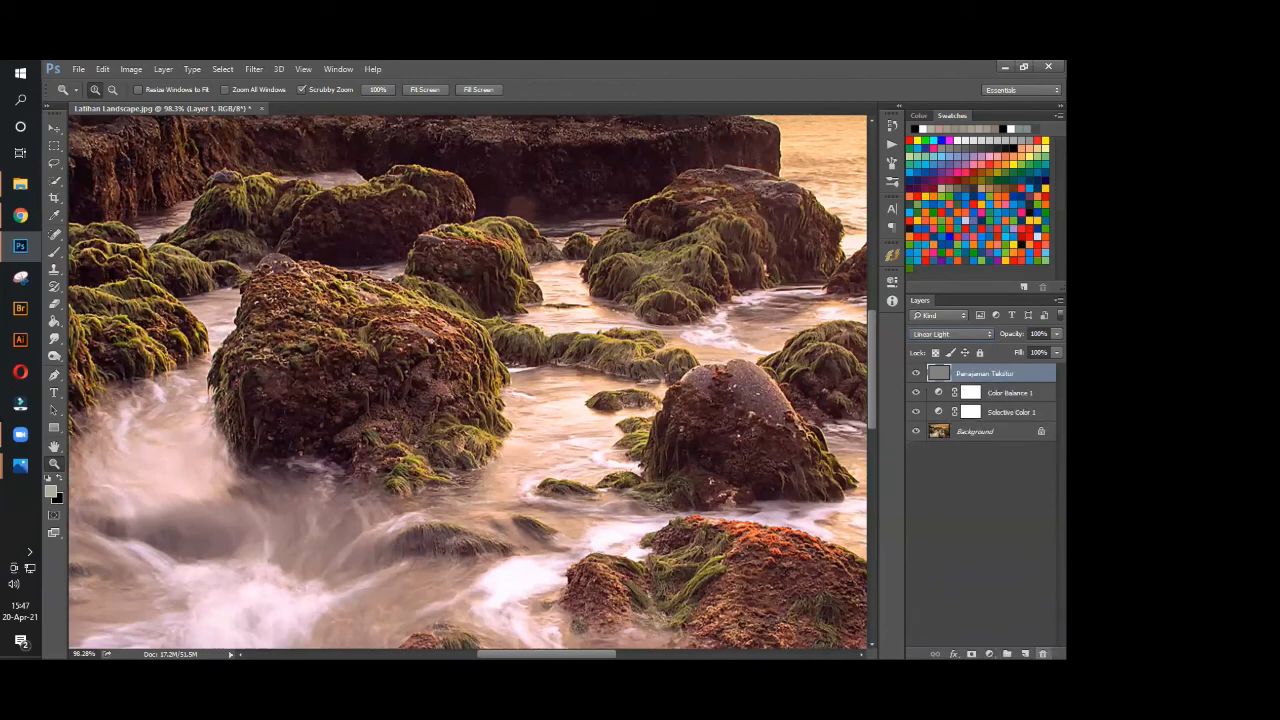
{"action": "key", "text": "6"}
{"action": "key", "text": "4"}
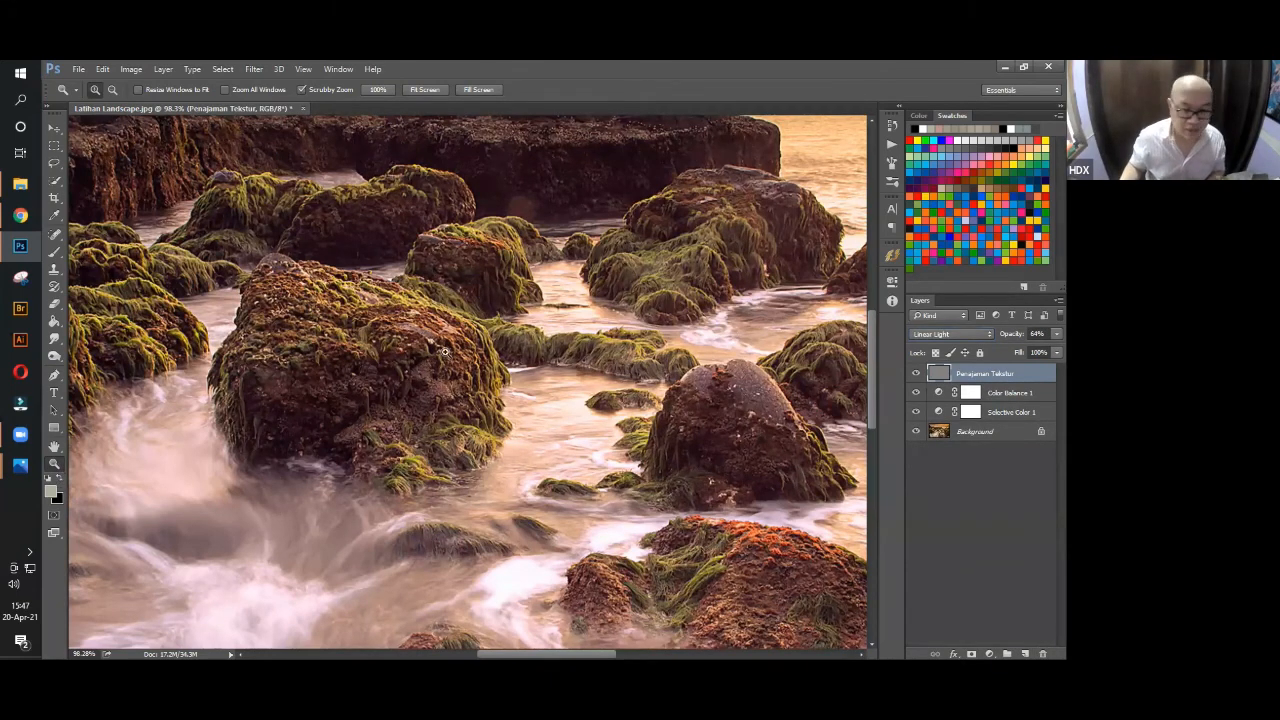
{"action": "scroll", "coordinate": [525, 395], "scroll_direction": "down", "scroll_amount": 4}
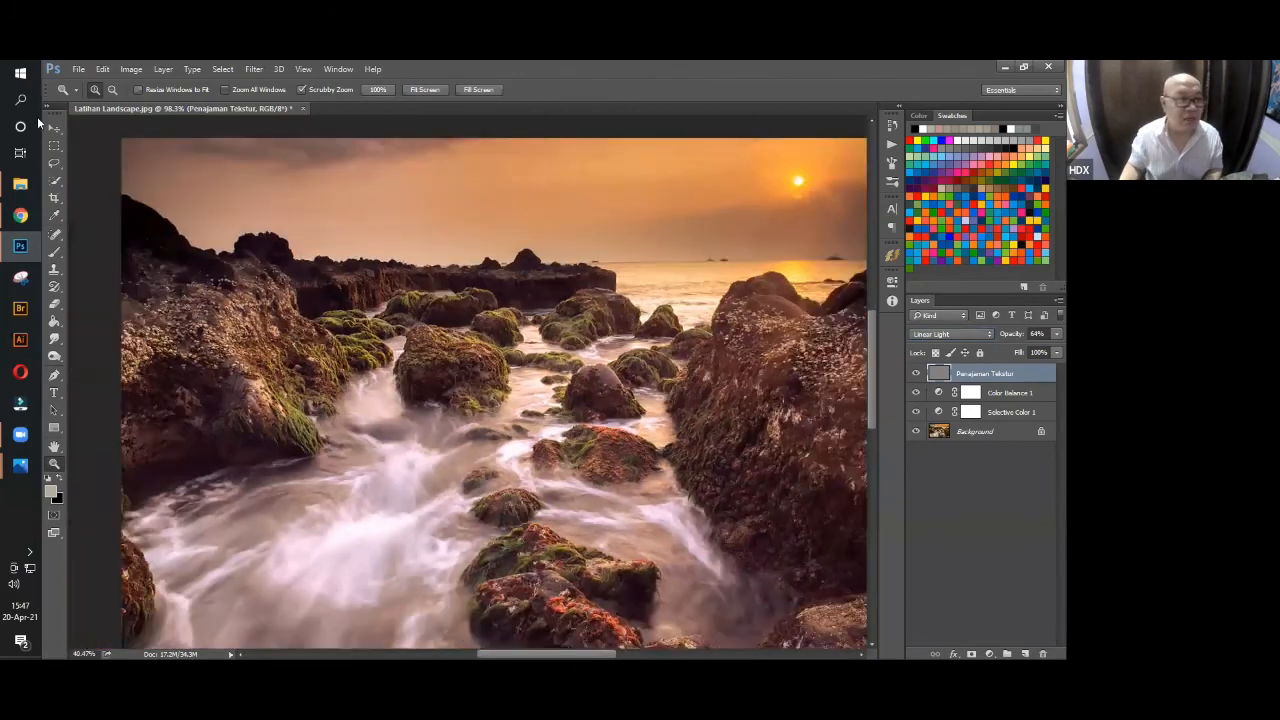
{"action": "scroll", "coordinate": [88, 192], "scroll_direction": "down", "scroll_amount": 2}
{"action": "scroll", "coordinate": [88, 192], "scroll_direction": "up", "scroll_amount": 1}
{"action": "key", "text": "v"}
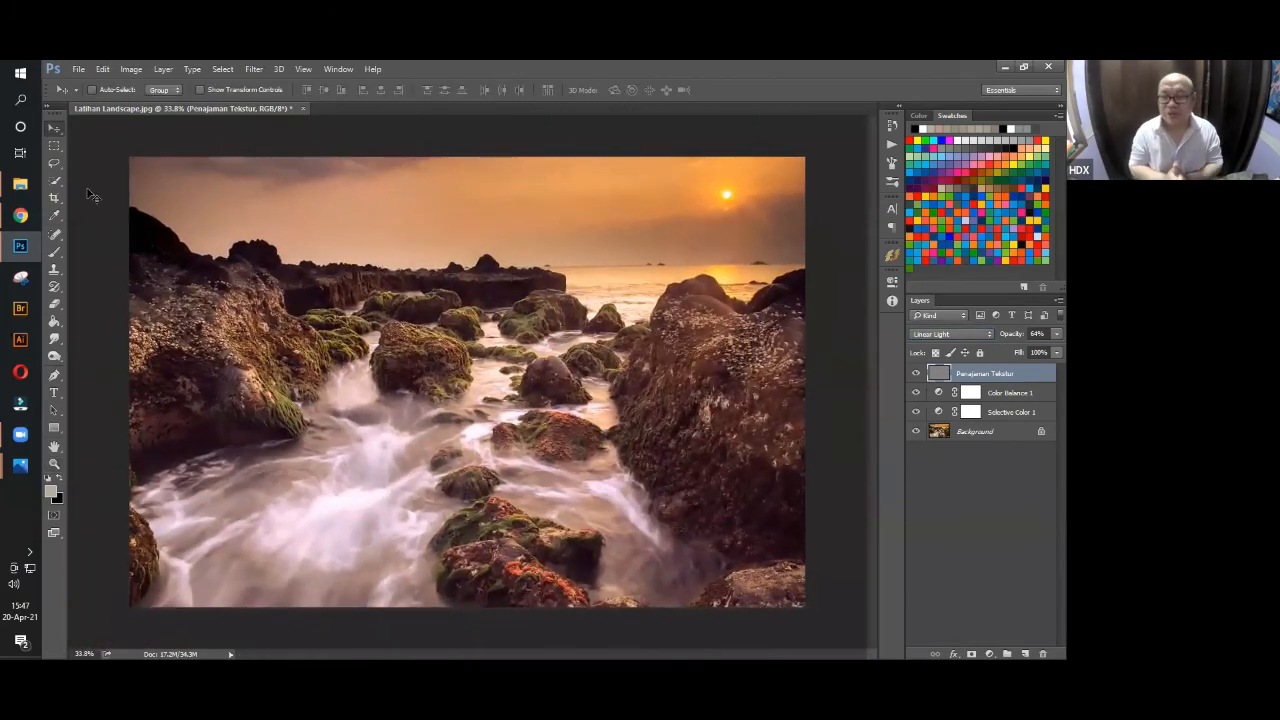
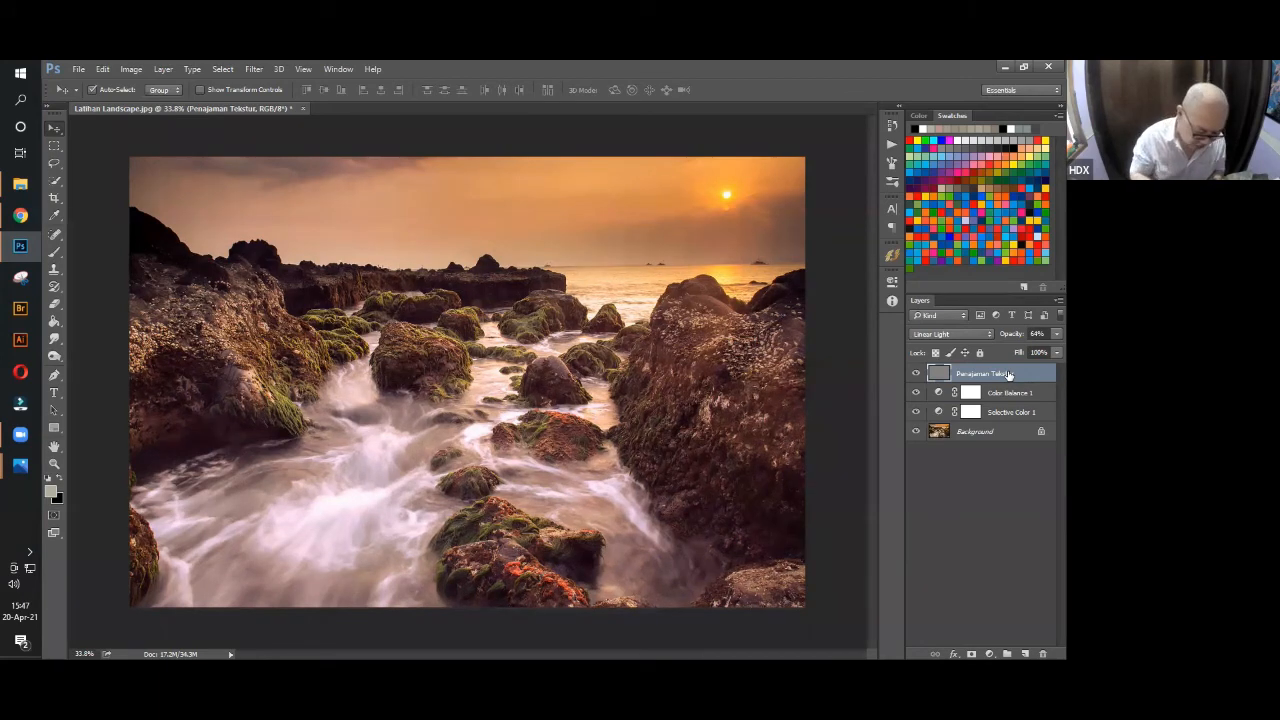
Stamp all visible layers into a new top layer and start the Lighting Effects filter on it.
{"action": "key", "text": "ctrl+shift+alt+e"}
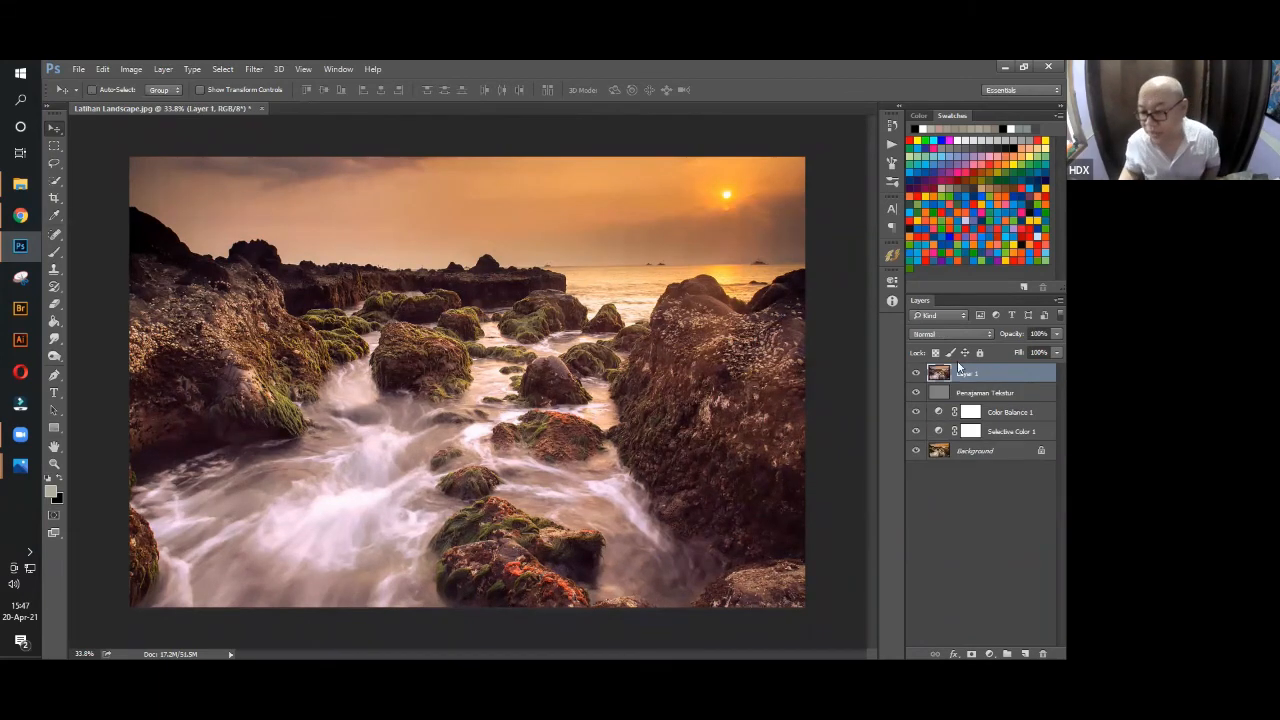
{"action": "left_click", "coordinate": [252, 69]}
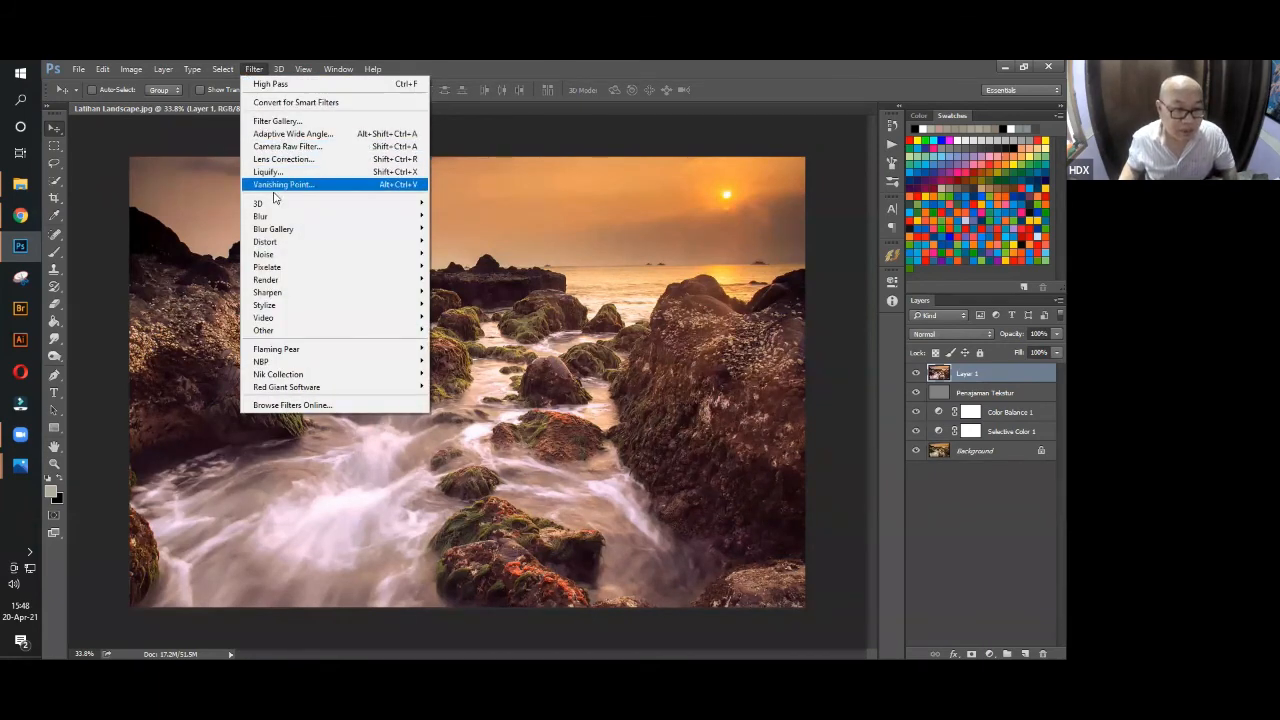
{"action": "mouse_move", "coordinate": [288, 281]}
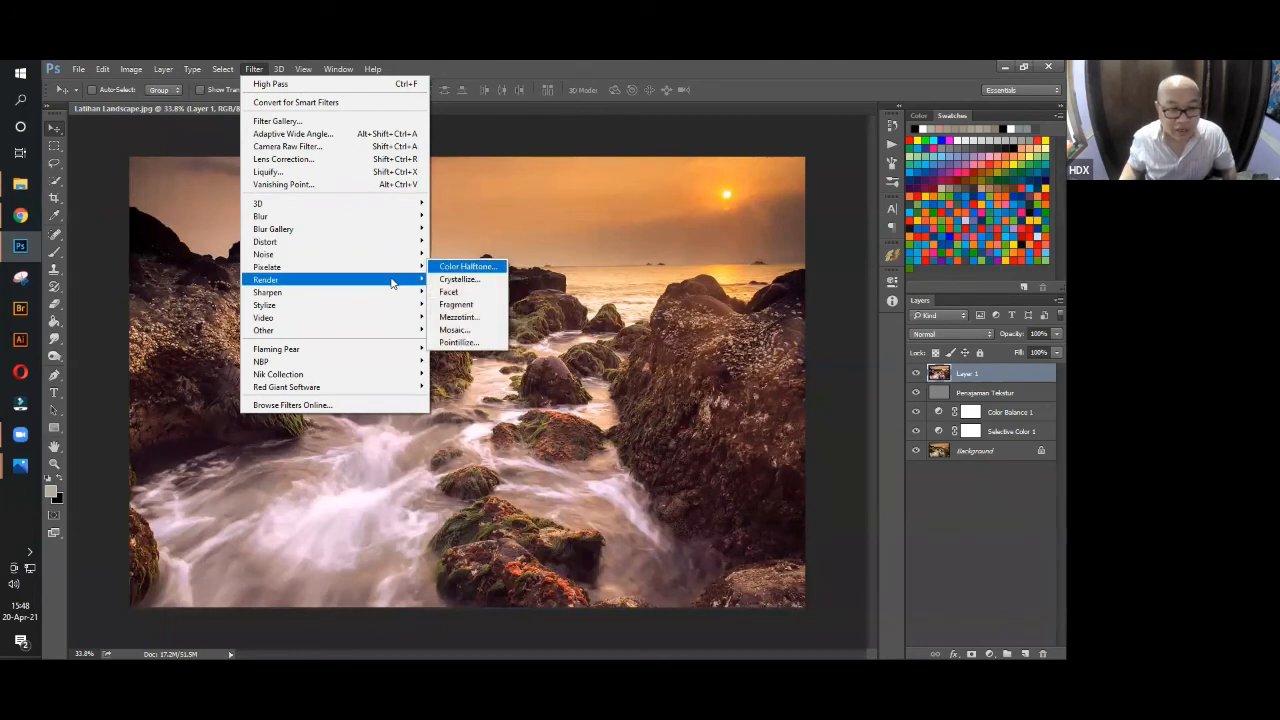
{"action": "mouse_move", "coordinate": [392, 282]}
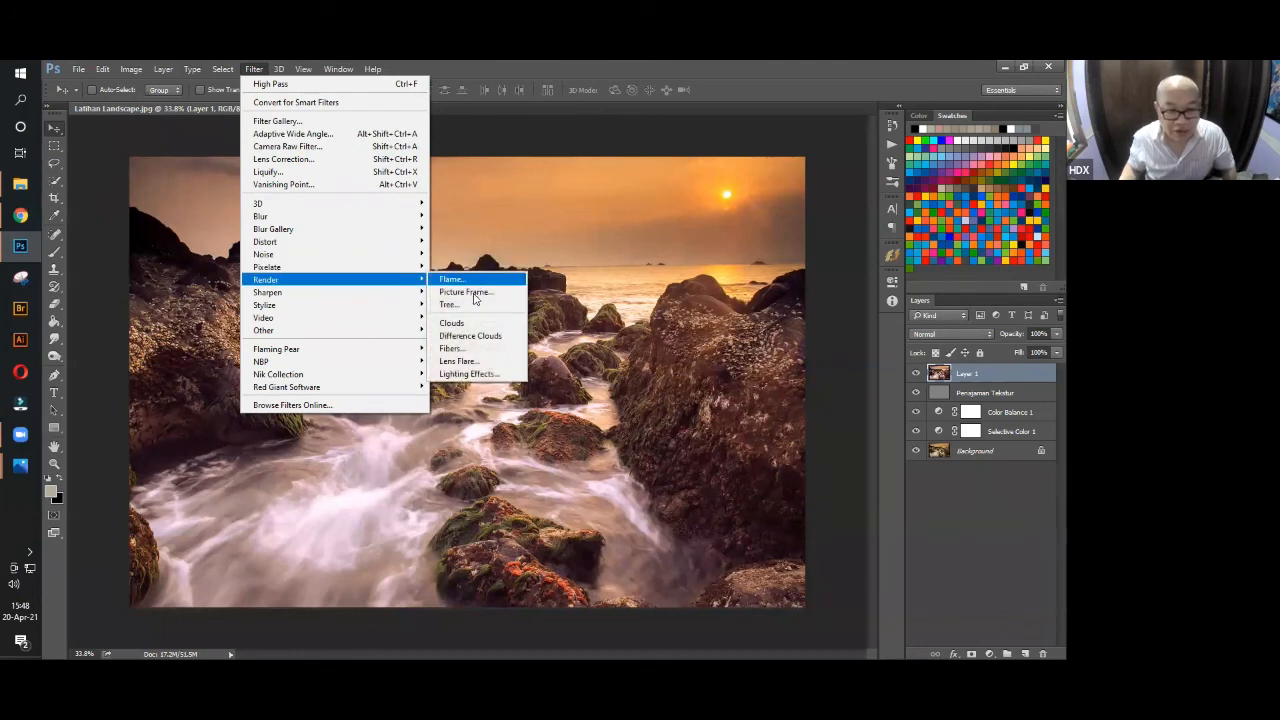
{"action": "left_click", "coordinate": [474, 375]}
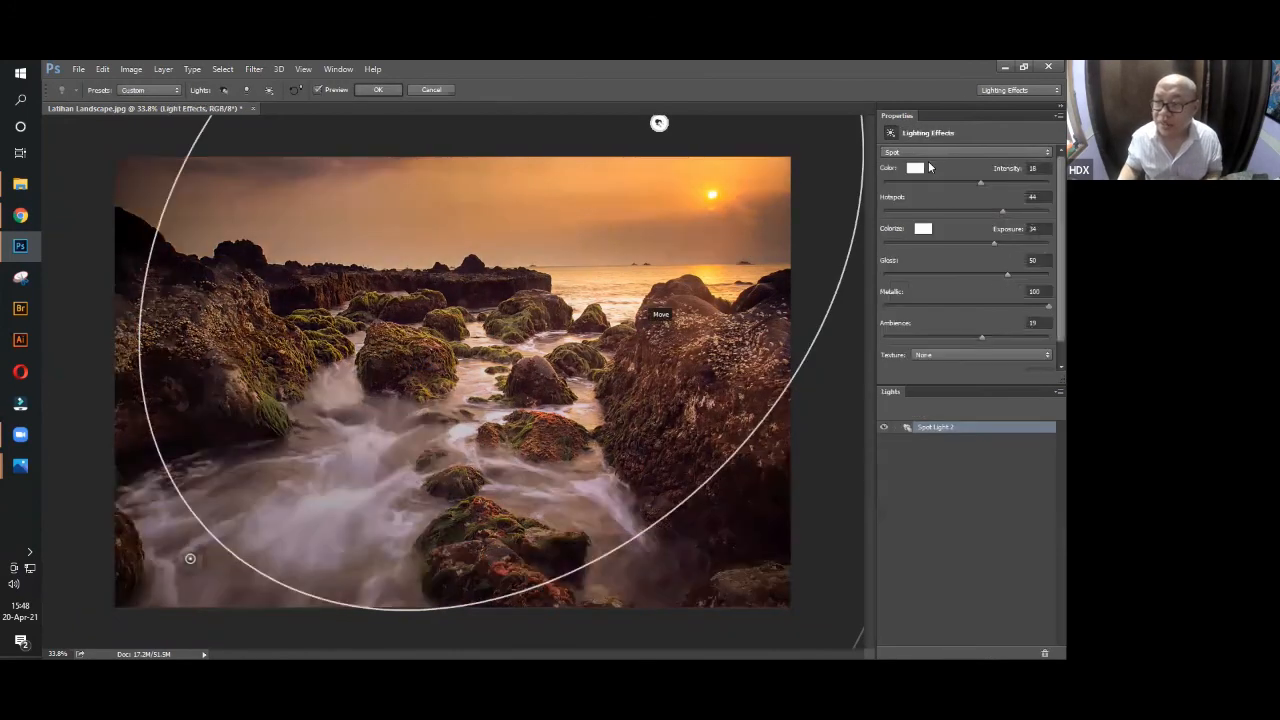
Use a Spot light, reshape its ellipse over the foreground water, and set intensity to 13 and exposure to 22.
{"action": "left_click", "coordinate": [937, 152]}
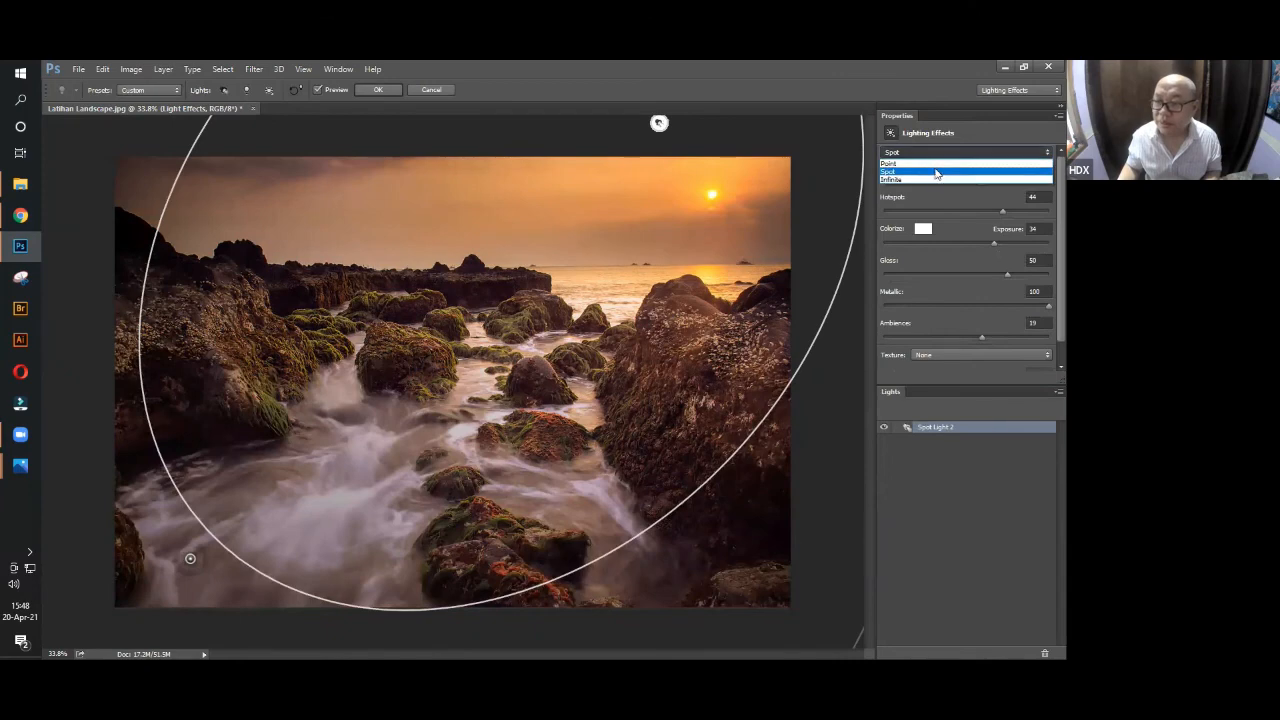
{"action": "left_click", "coordinate": [926, 172]}
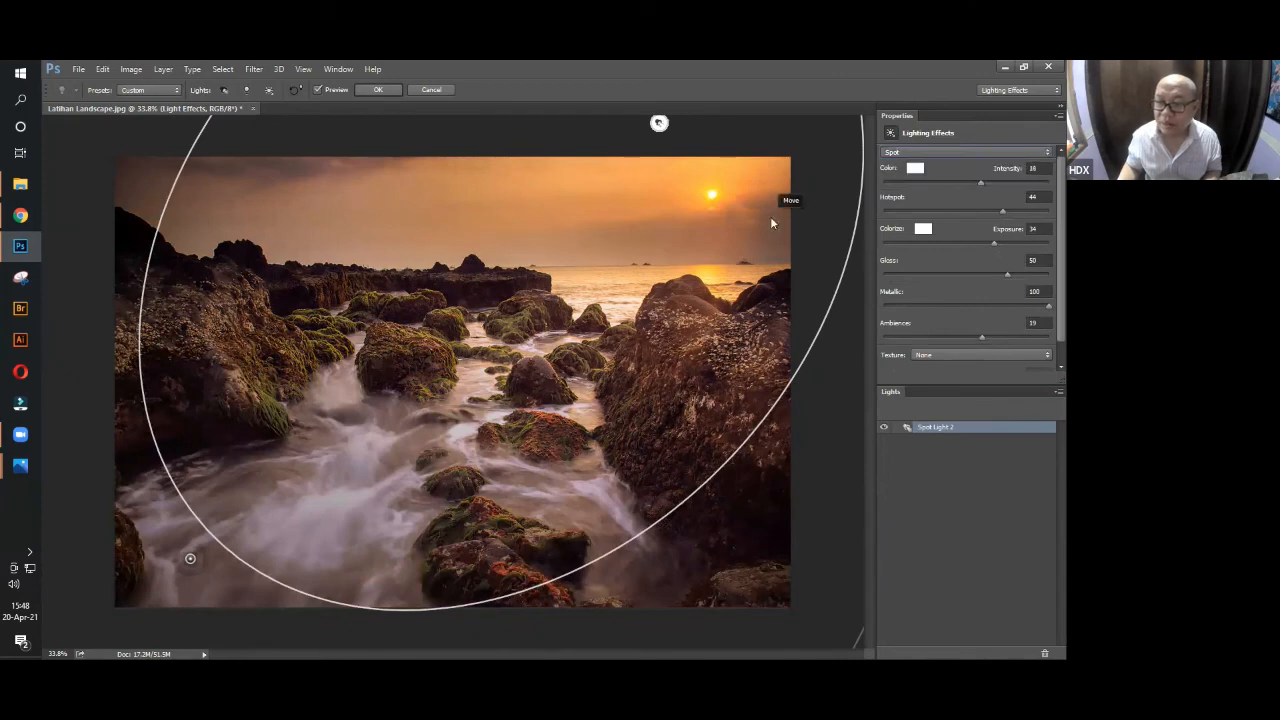
{"action": "left_click_drag", "start_coordinate": [786, 200], "coordinate": [535, 246]}
{"action": "left_click_drag", "start_coordinate": [761, 482], "coordinate": [855, 432]}
{"action": "mouse_move", "coordinate": [980, 183]}
{"action": "left_mouse_down"}
{"action": "mouse_move", "coordinate": [965, 183]}
{"action": "mouse_move", "coordinate": [977, 184]}
{"action": "left_mouse_up"}
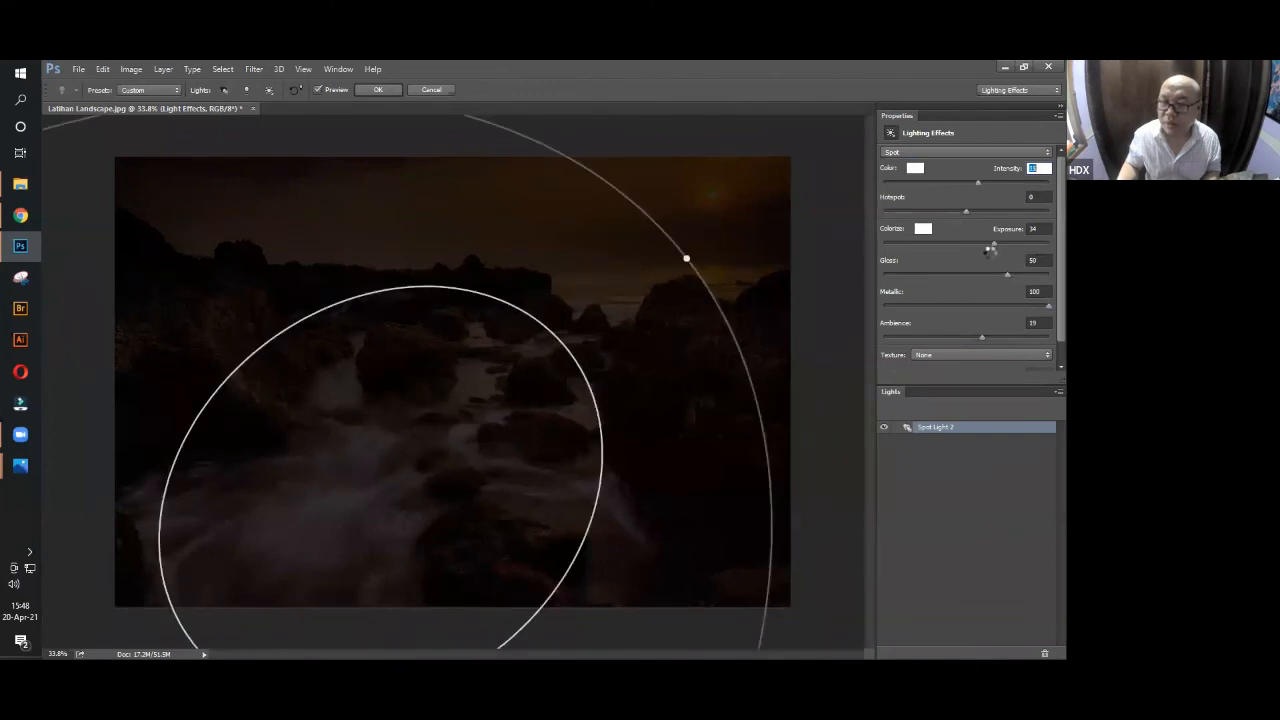
{"action": "mouse_move", "coordinate": [995, 245]}
{"action": "left_mouse_down"}
{"action": "mouse_move", "coordinate": [962, 243]}
{"action": "mouse_move", "coordinate": [984, 243]}
{"action": "left_mouse_up"}
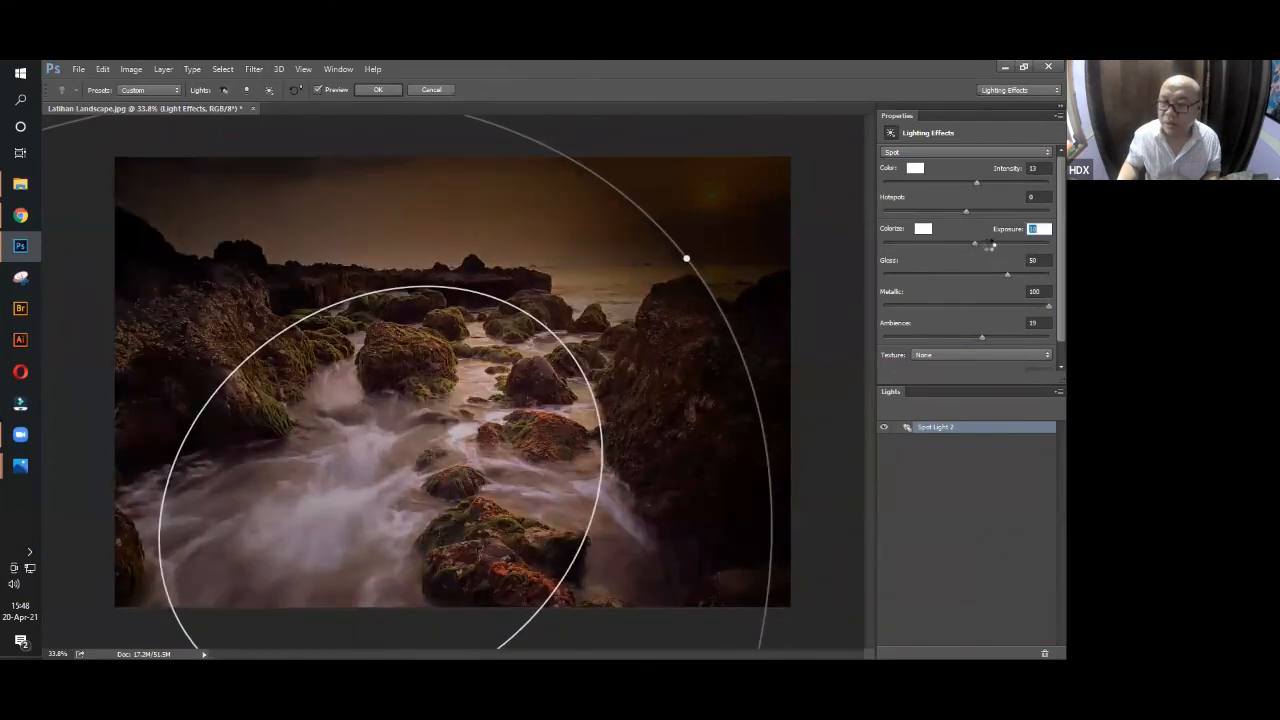
Try a narrow diagonal spot ellipse with a hotspot of 95, centred outside the photo's lower-left corner.
{"action": "left_click_drag", "start_coordinate": [709, 297], "coordinate": [712, 330]}
{"action": "left_click_drag", "start_coordinate": [425, 176], "coordinate": [430, 355]}
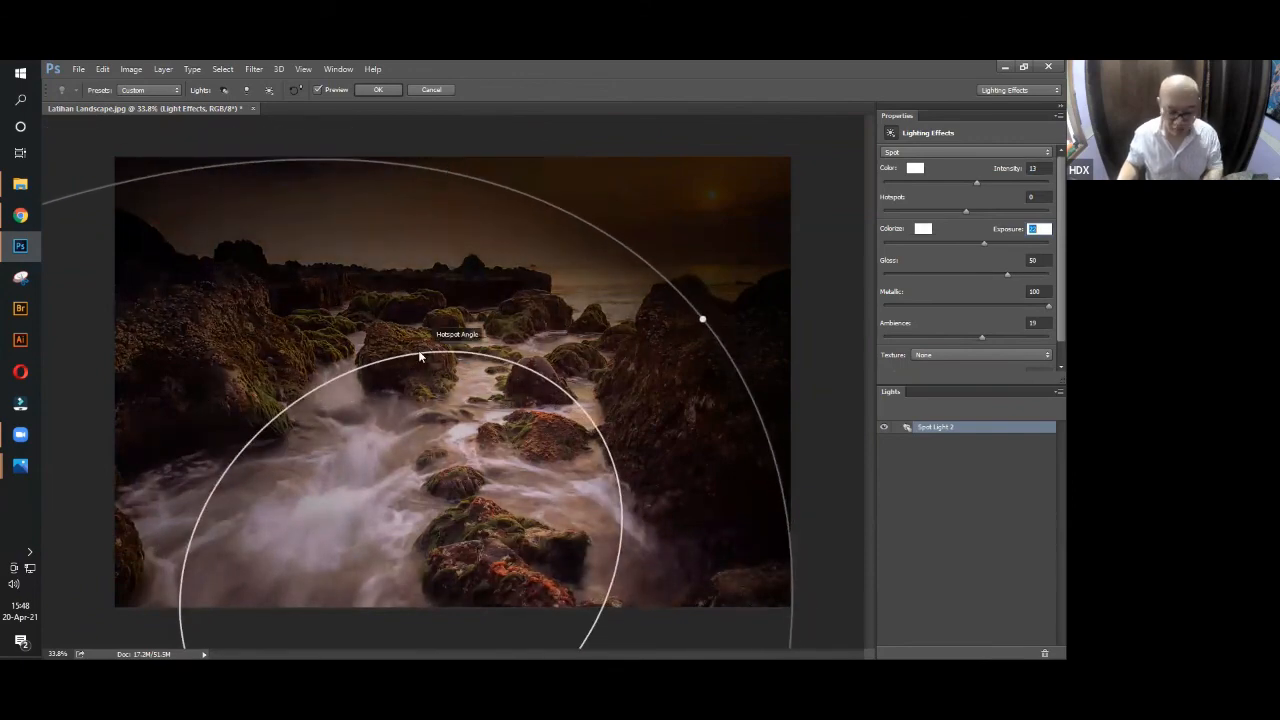
{"action": "key", "text": "ctrl+minus"}
{"action": "key", "text": "ctrl+minus"}
{"action": "key", "text": "ctrl+minus"}
{"action": "key", "text": "ctrl+minus"}
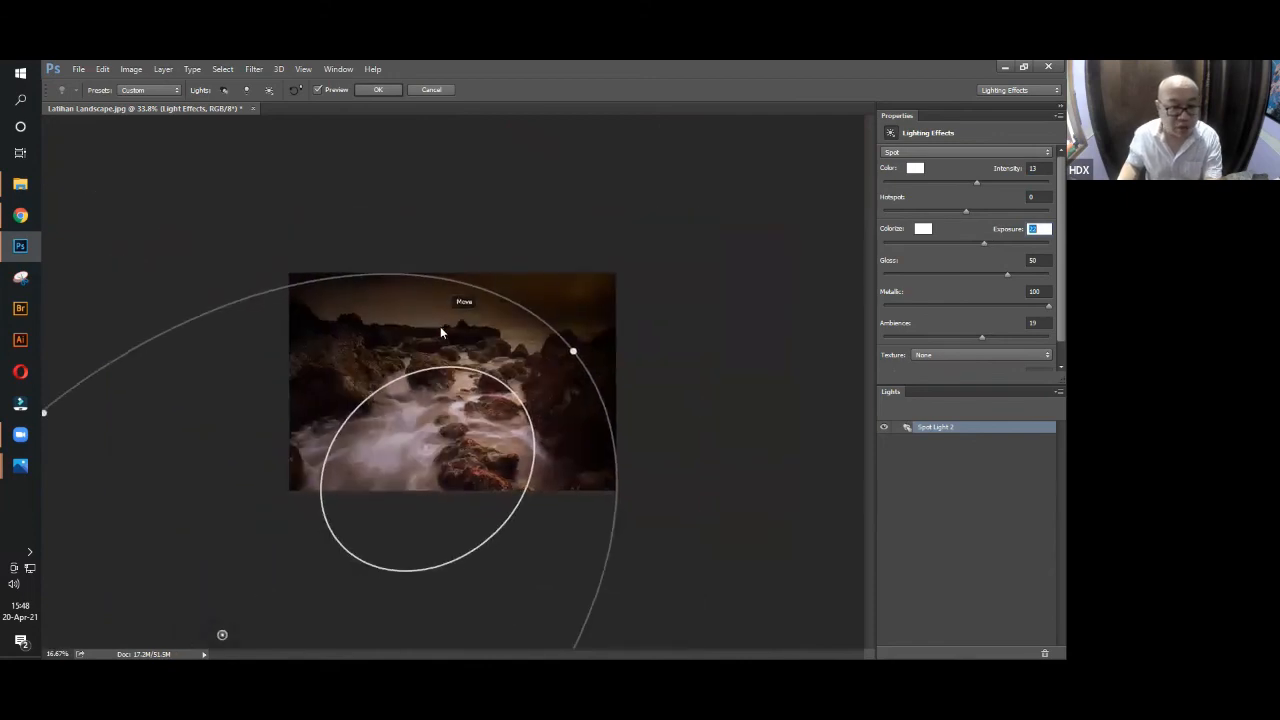
{"action": "left_click_drag", "start_coordinate": [513, 308], "coordinate": [526, 309]}
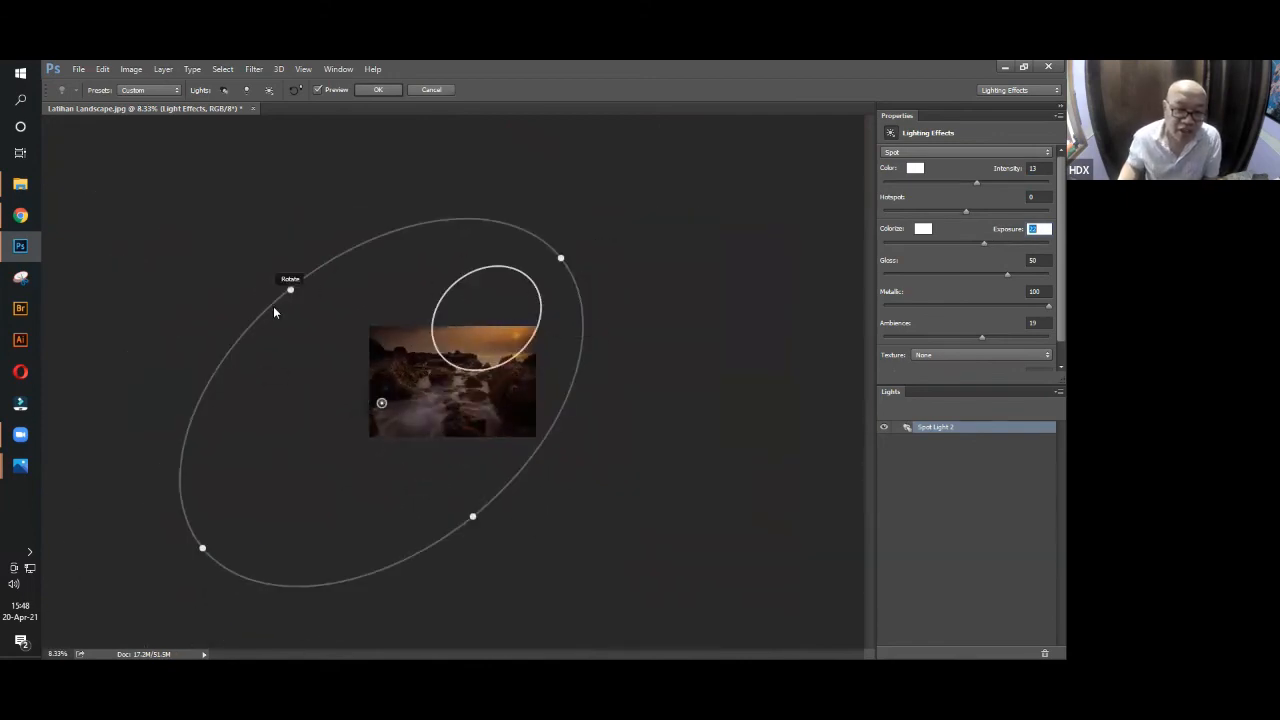
{"action": "left_click_drag", "start_coordinate": [290, 290], "coordinate": [353, 340]}
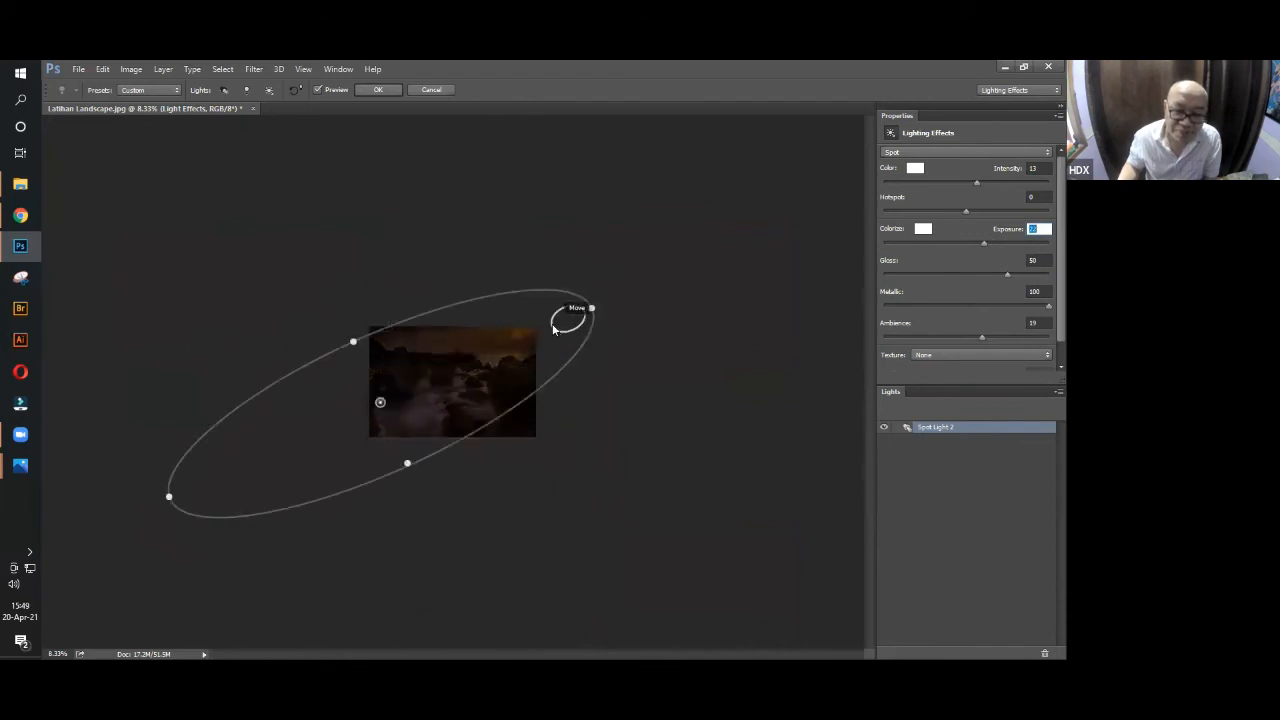
{"action": "left_click_drag", "start_coordinate": [556, 322], "coordinate": [309, 422]}
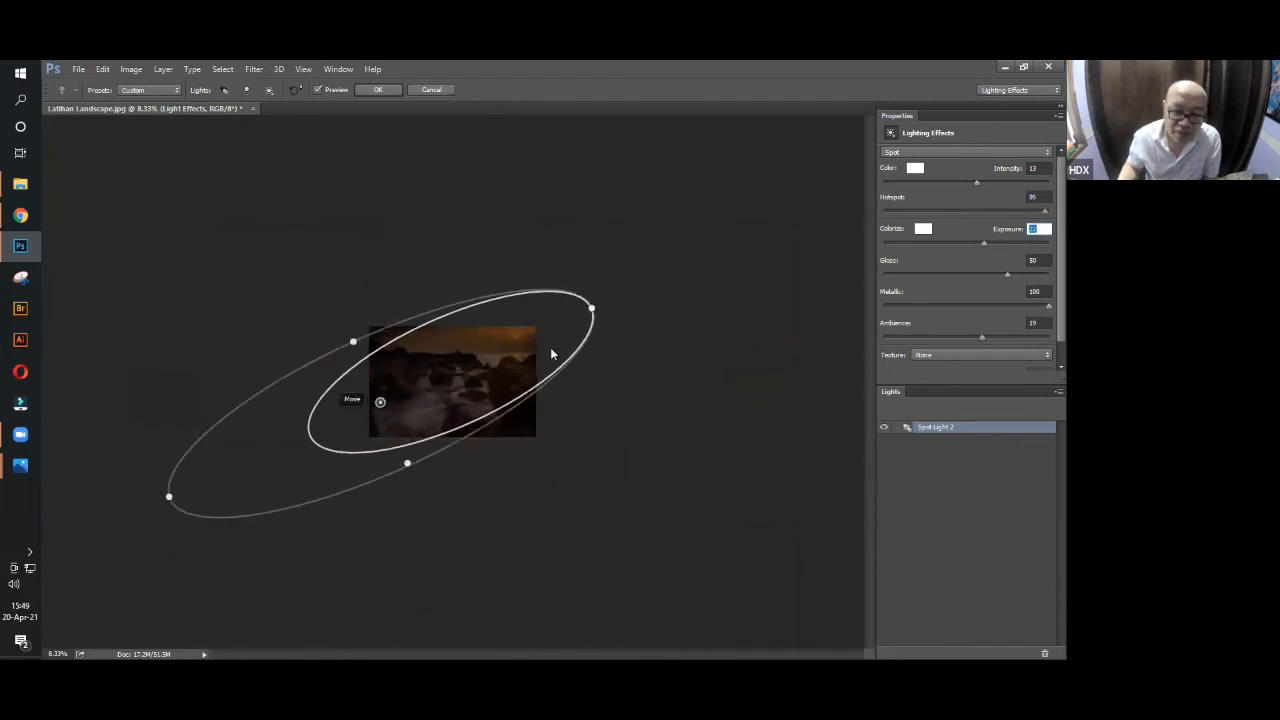
{"action": "left_click_drag", "start_coordinate": [380, 402], "coordinate": [290, 456]}
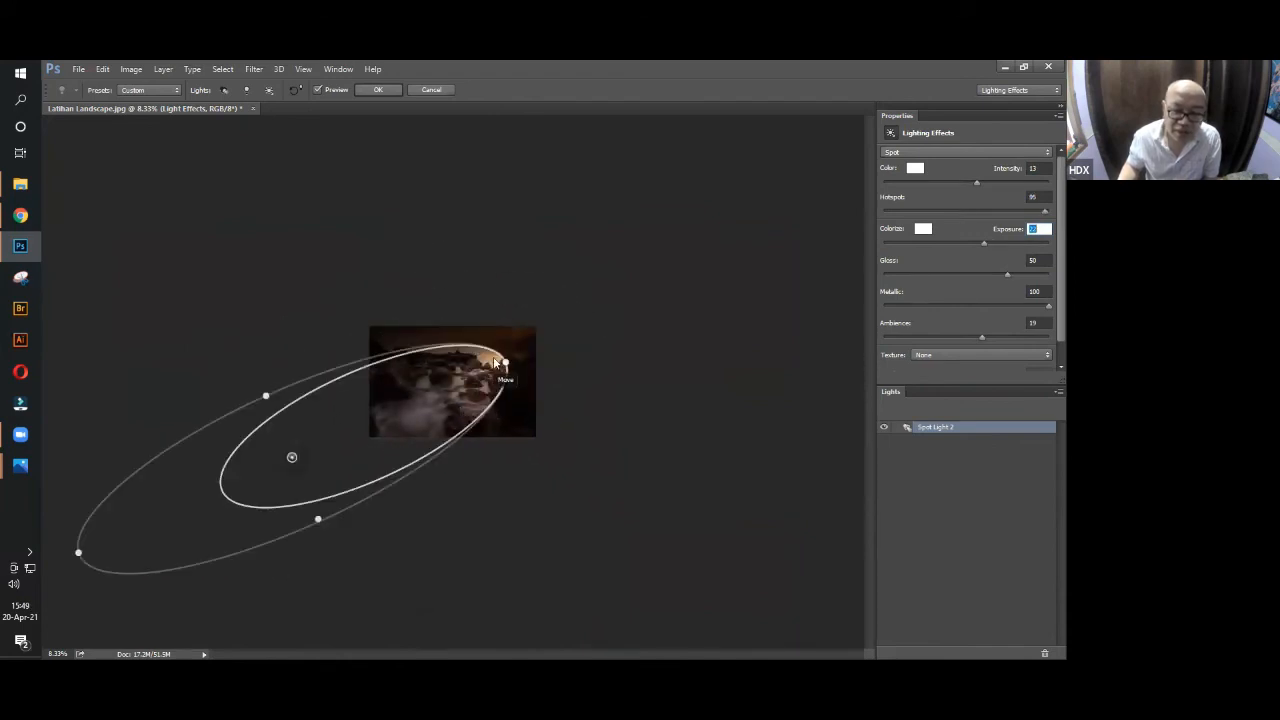
Change the light type to Point and centre the light on the sun with an intensity of 22.
{"action": "left_click", "coordinate": [910, 154]}
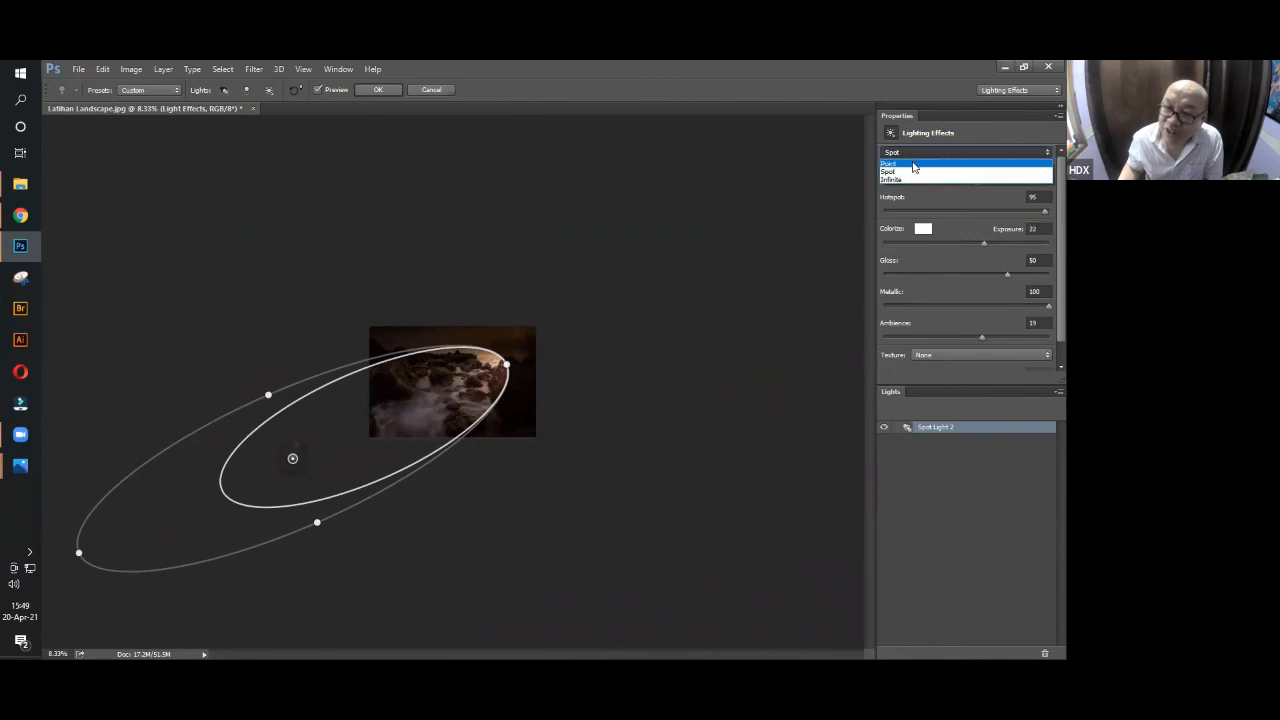
{"action": "left_click", "coordinate": [908, 163]}
{"action": "left_click_drag", "start_coordinate": [305, 455], "coordinate": [409, 402]}
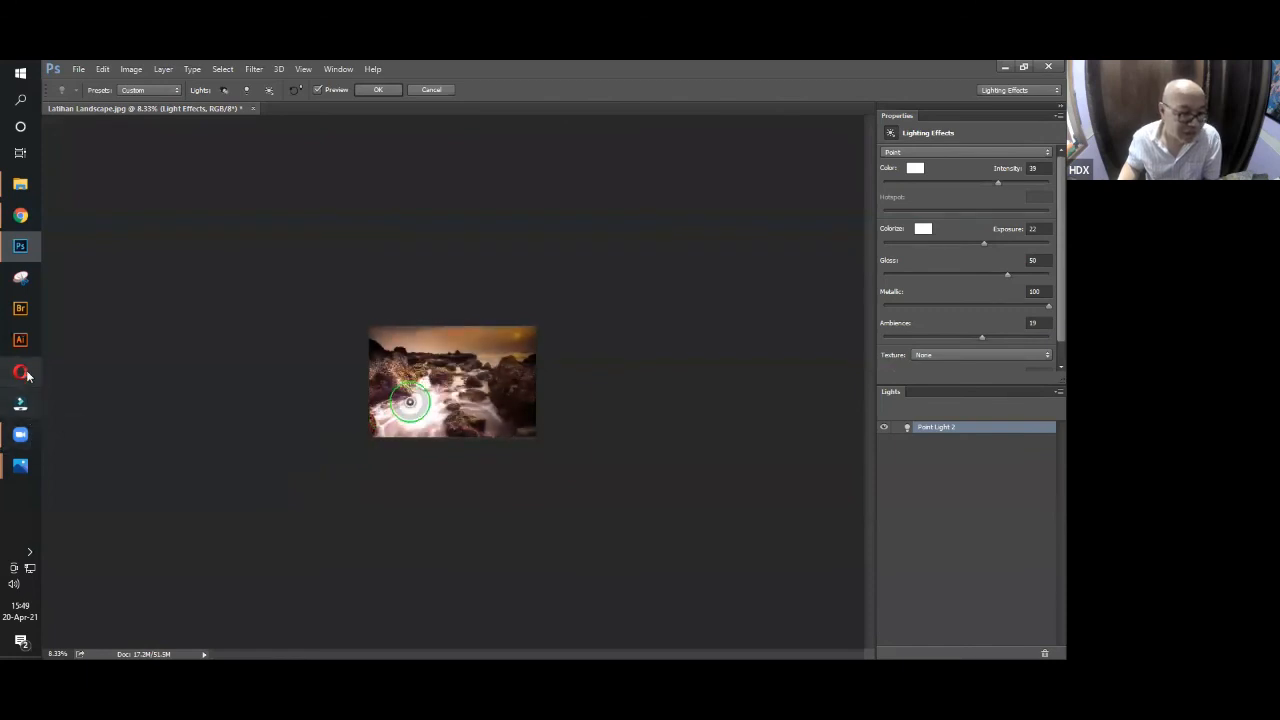
{"action": "key", "text": "ctrl+plus"}
{"action": "key", "text": "ctrl+plus"}
{"action": "key", "text": "ctrl+plus"}
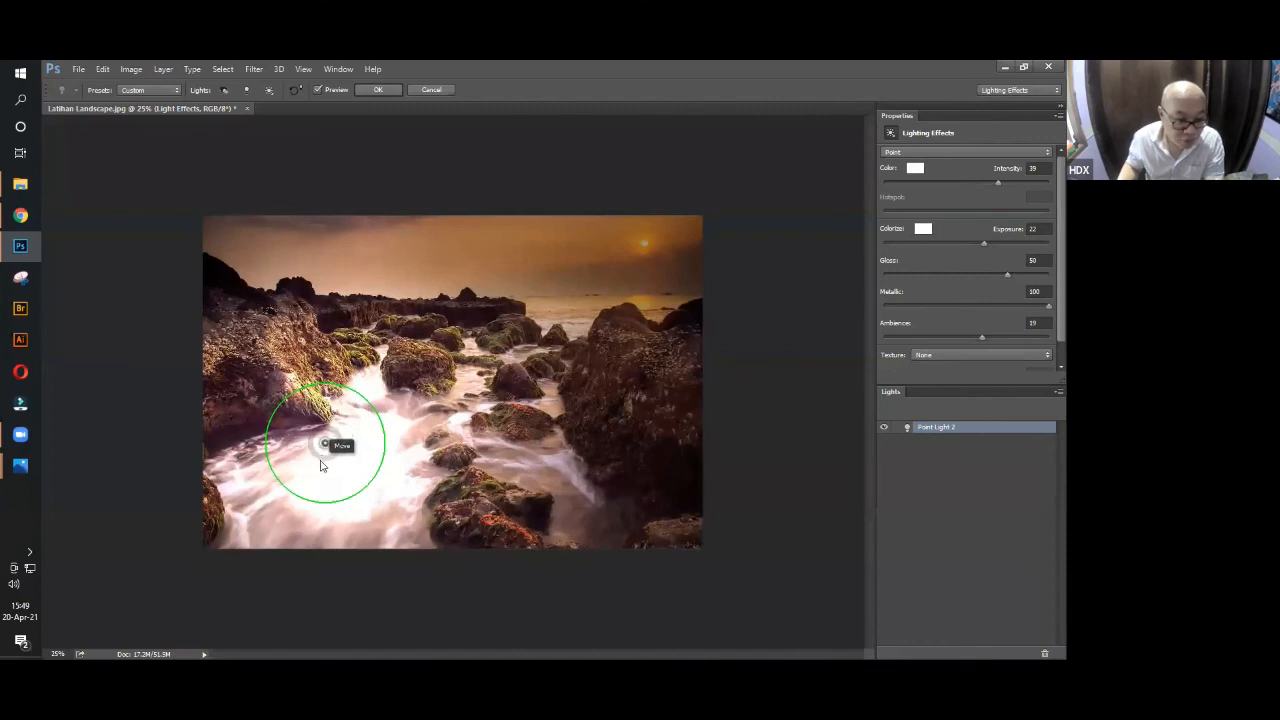
{"action": "left_click_drag", "start_coordinate": [326, 445], "coordinate": [494, 396]}
{"action": "mouse_move", "coordinate": [625, 268]}
{"action": "left_mouse_down"}
{"action": "mouse_move", "coordinate": [650, 223]}
{"action": "mouse_move", "coordinate": [644, 265]}
{"action": "mouse_move", "coordinate": [583, 309]}
{"action": "mouse_move", "coordinate": [645, 243]}
{"action": "mouse_move", "coordinate": [638, 256]}
{"action": "left_mouse_up"}
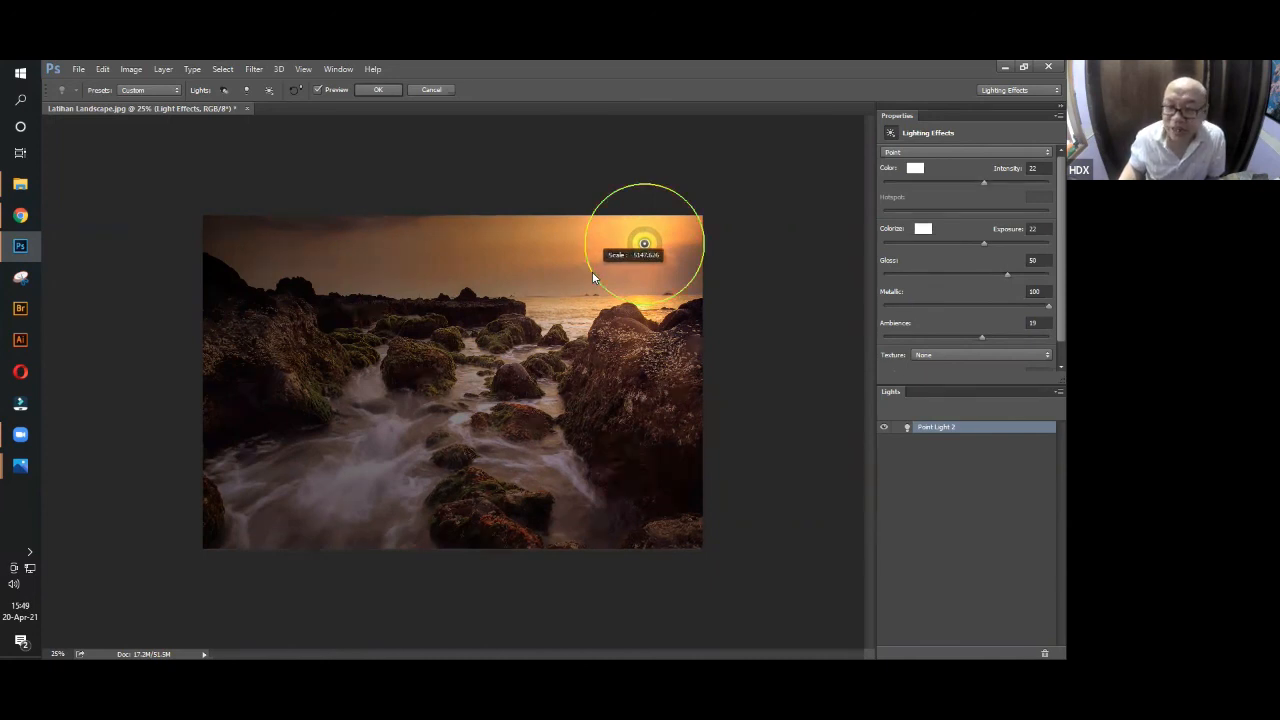
Enlarge the point light until it reaches the photo's far edge, reduce its intensity to 17, and apply the filter.
{"action": "left_click_drag", "start_coordinate": [592, 273], "coordinate": [280, 446]}
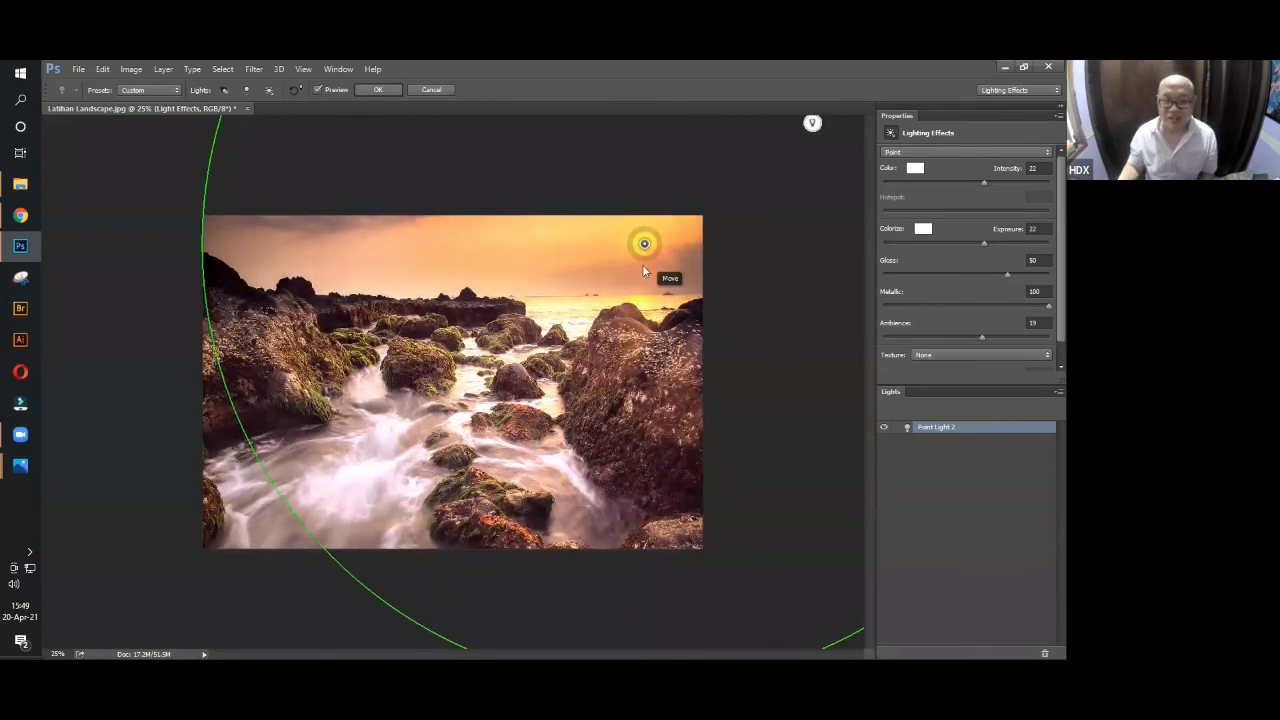
{"action": "left_click_drag", "start_coordinate": [653, 235], "coordinate": [651, 234]}
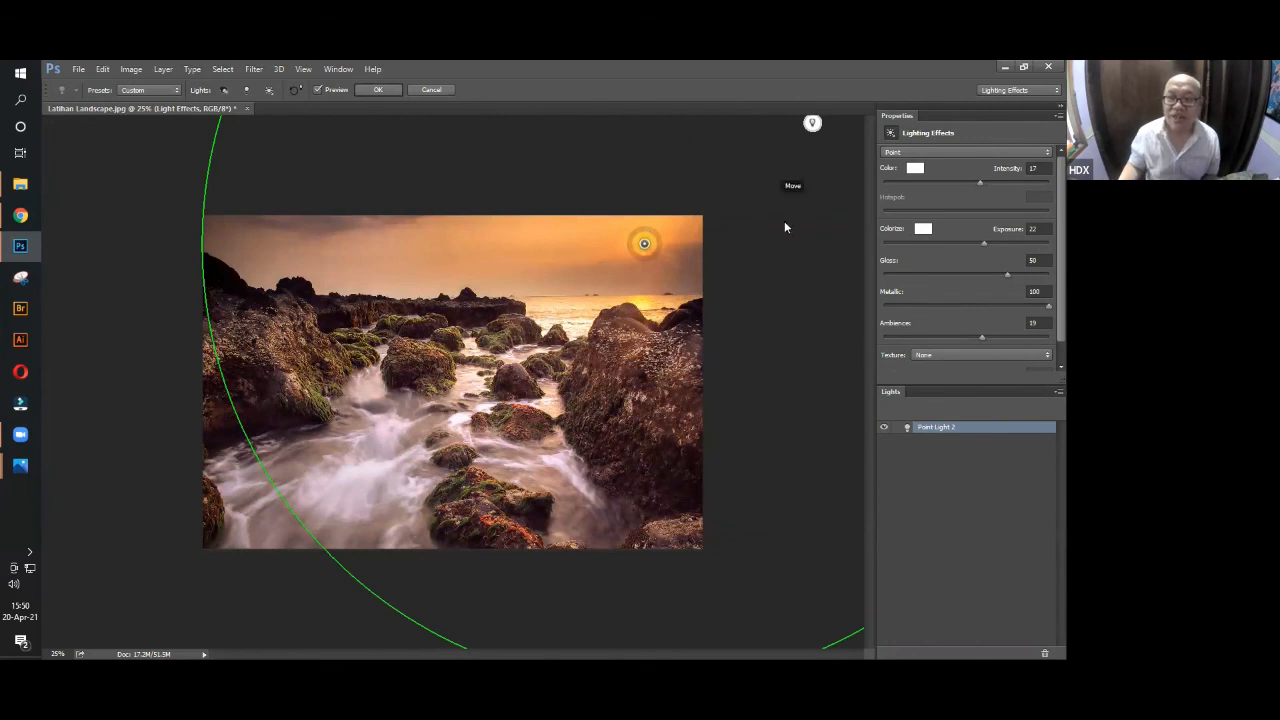
{"action": "left_click", "coordinate": [378, 89]}
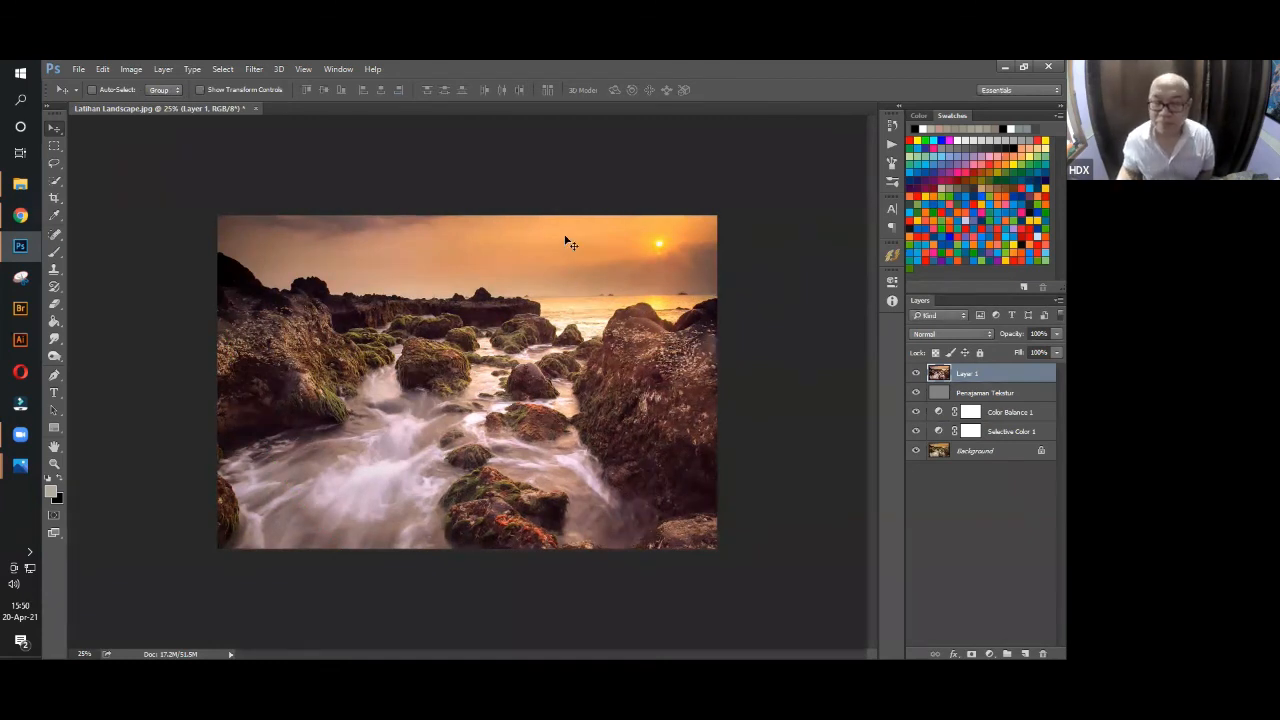
Compare the photo with and without the lighting effect by toggling the visibility of Layer 1.
{"action": "left_click", "coordinate": [917, 375]}
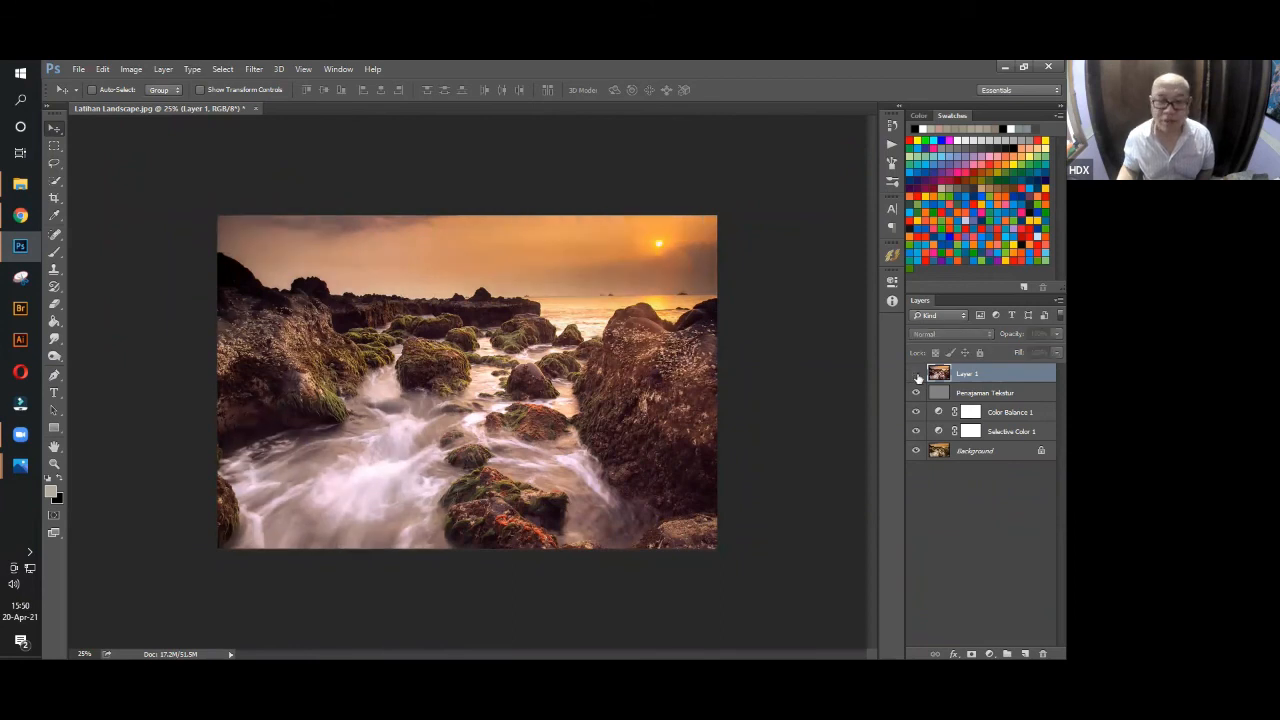
{"action": "left_click", "coordinate": [917, 375]}
{"action": "left_click", "coordinate": [917, 375]}
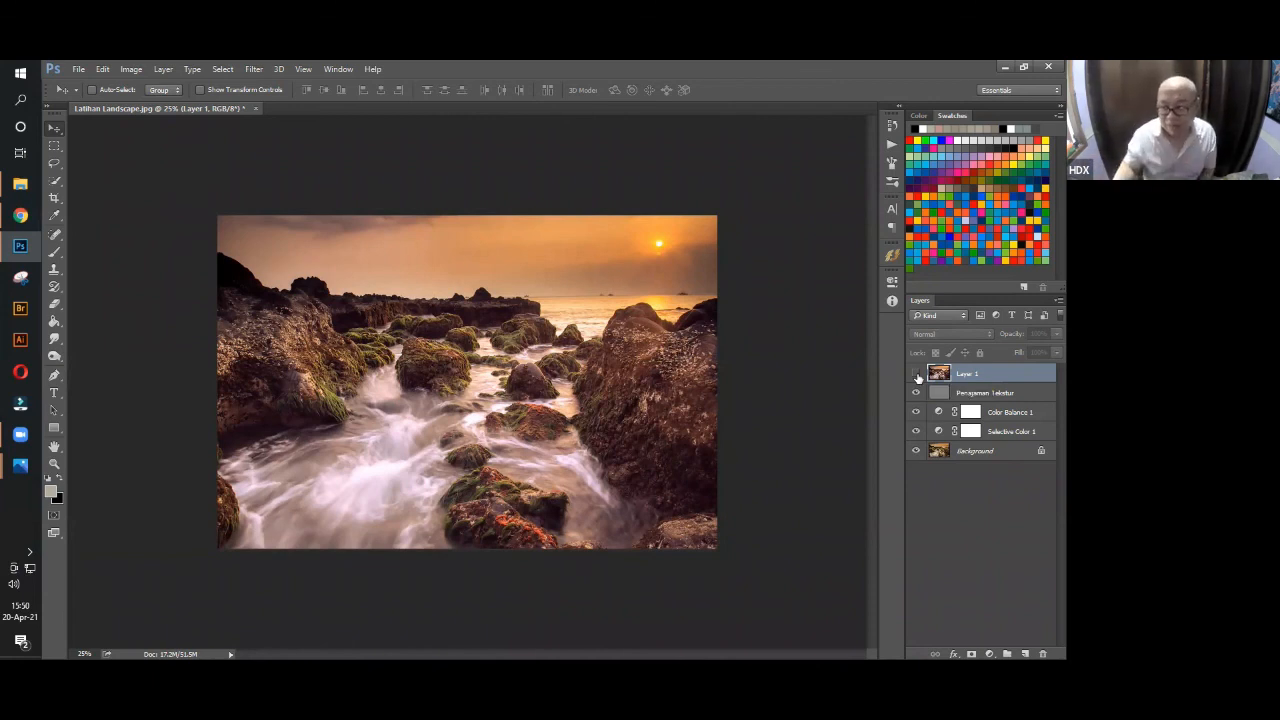
{"action": "left_click", "coordinate": [917, 375]}
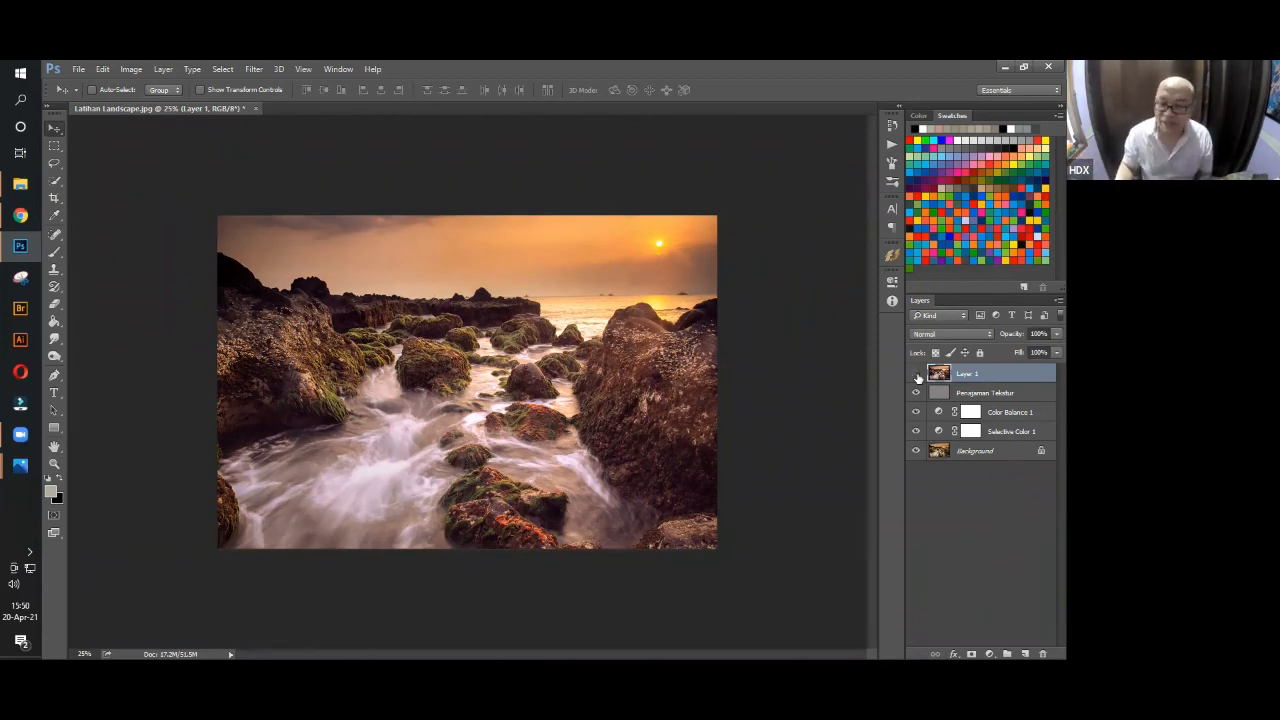
{"action": "left_click", "coordinate": [917, 375]}
{"action": "left_click", "coordinate": [917, 375]}
{"action": "left_click", "coordinate": [917, 375]}
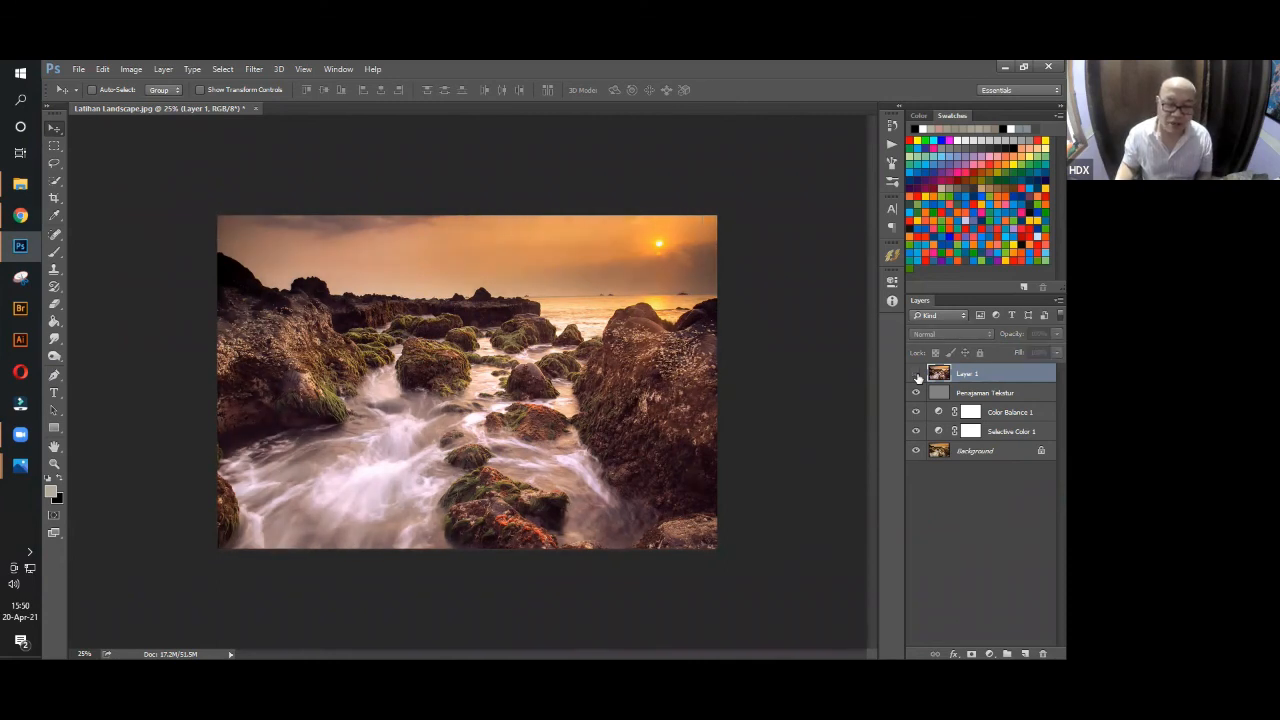
{"action": "left_click", "coordinate": [917, 375]}
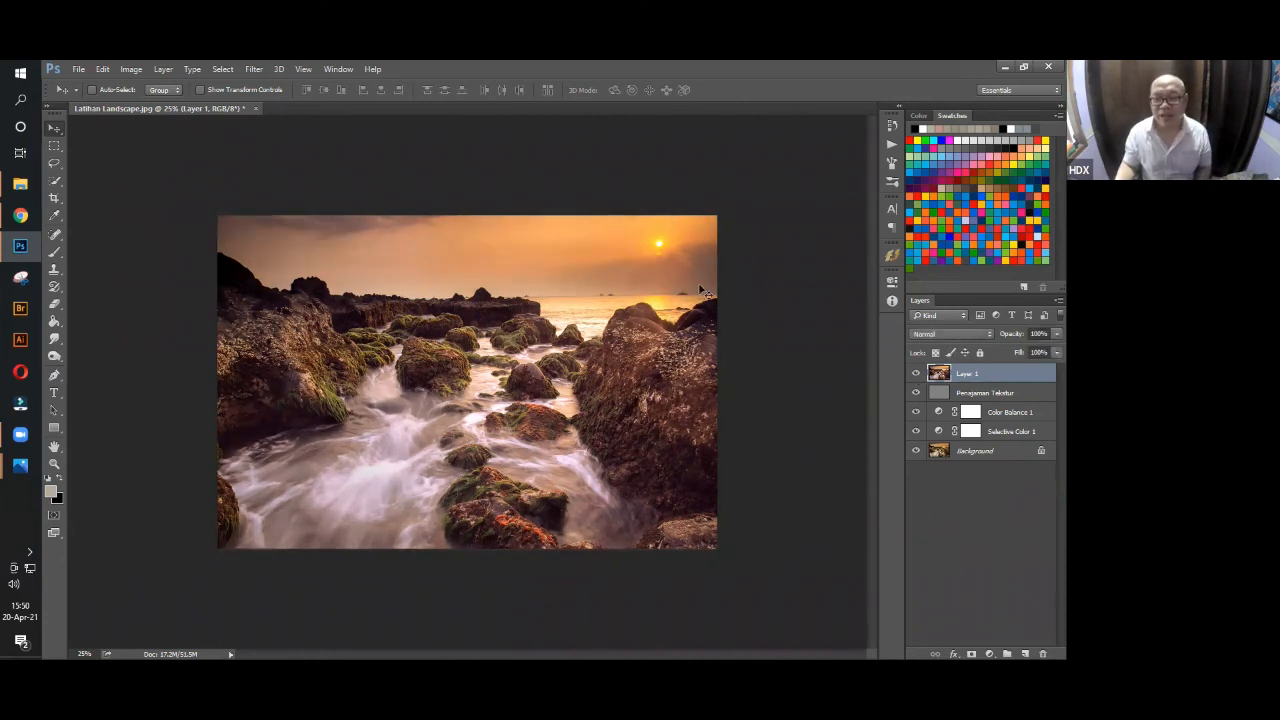
{"action": "left_click", "coordinate": [916, 375]}
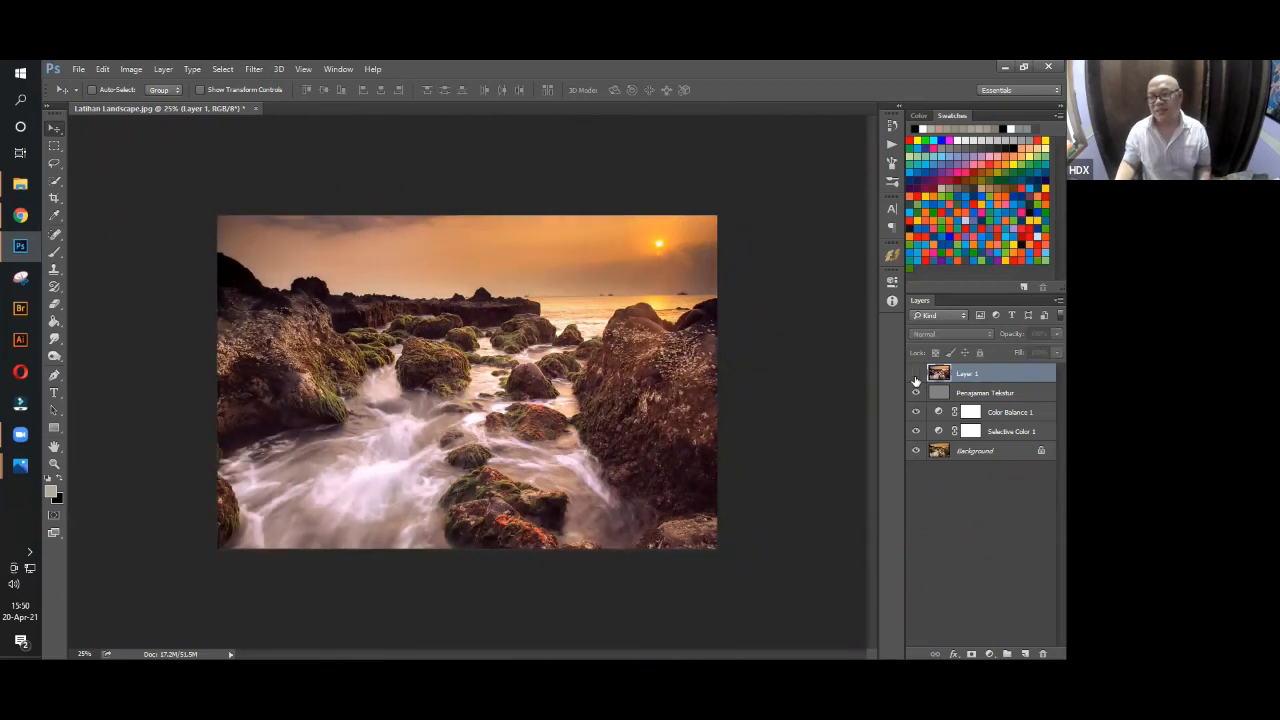
{"action": "left_click", "coordinate": [916, 375]}
{"action": "left_click", "coordinate": [916, 375]}
{"action": "left_click", "coordinate": [916, 375]}
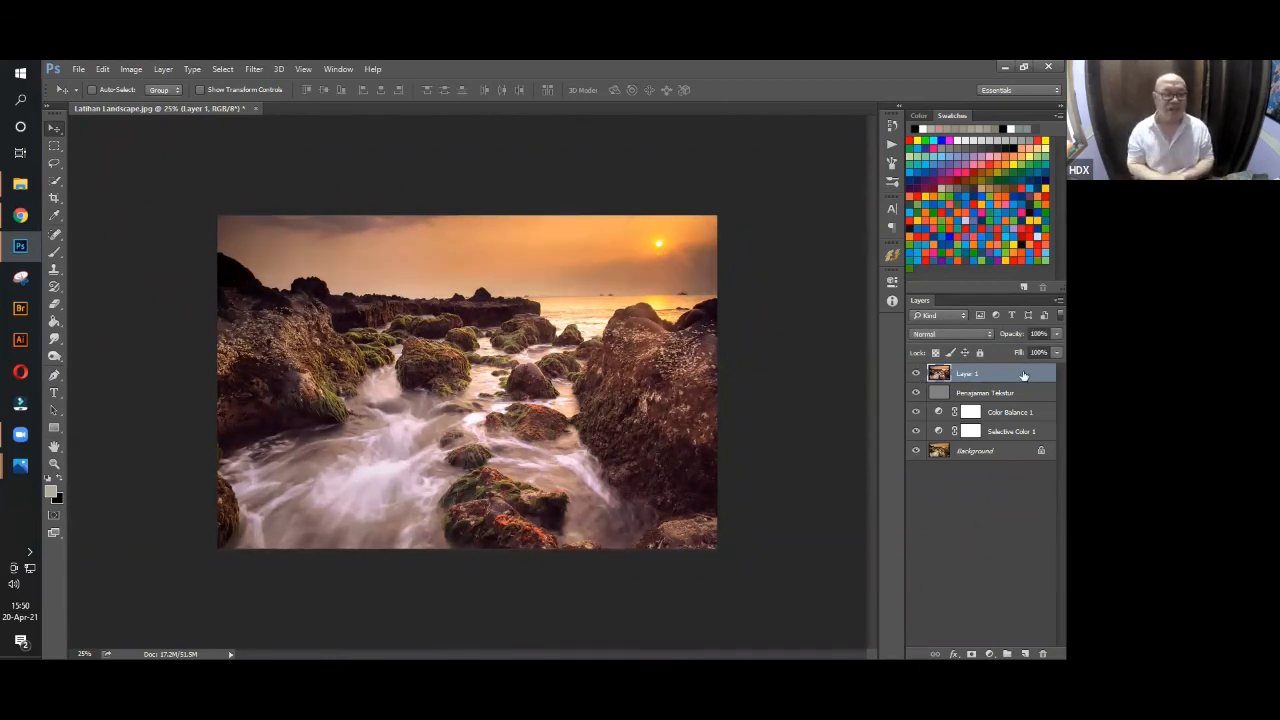
Enlarge the view of the whole photo to about 34% and return to the Move tool.
{"action": "left_click", "coordinate": [54, 463]}
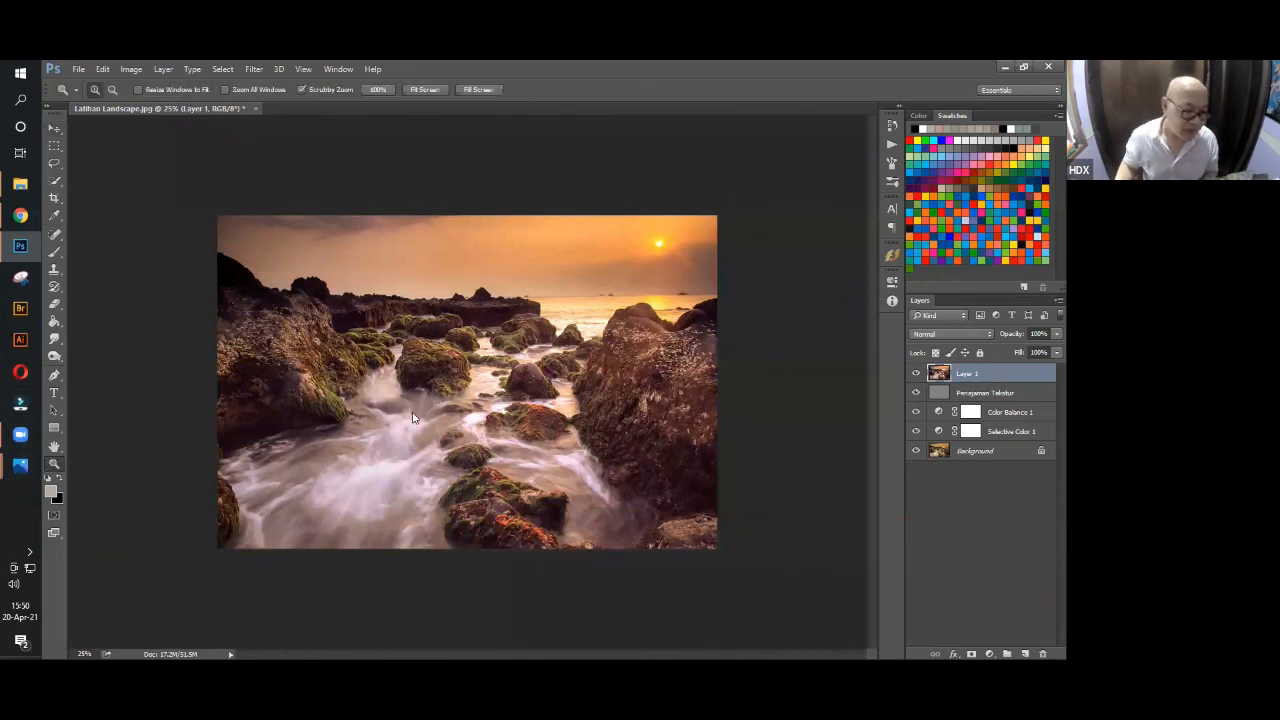
{"action": "left_click_drag", "start_coordinate": [416, 415], "coordinate": [463, 415]}
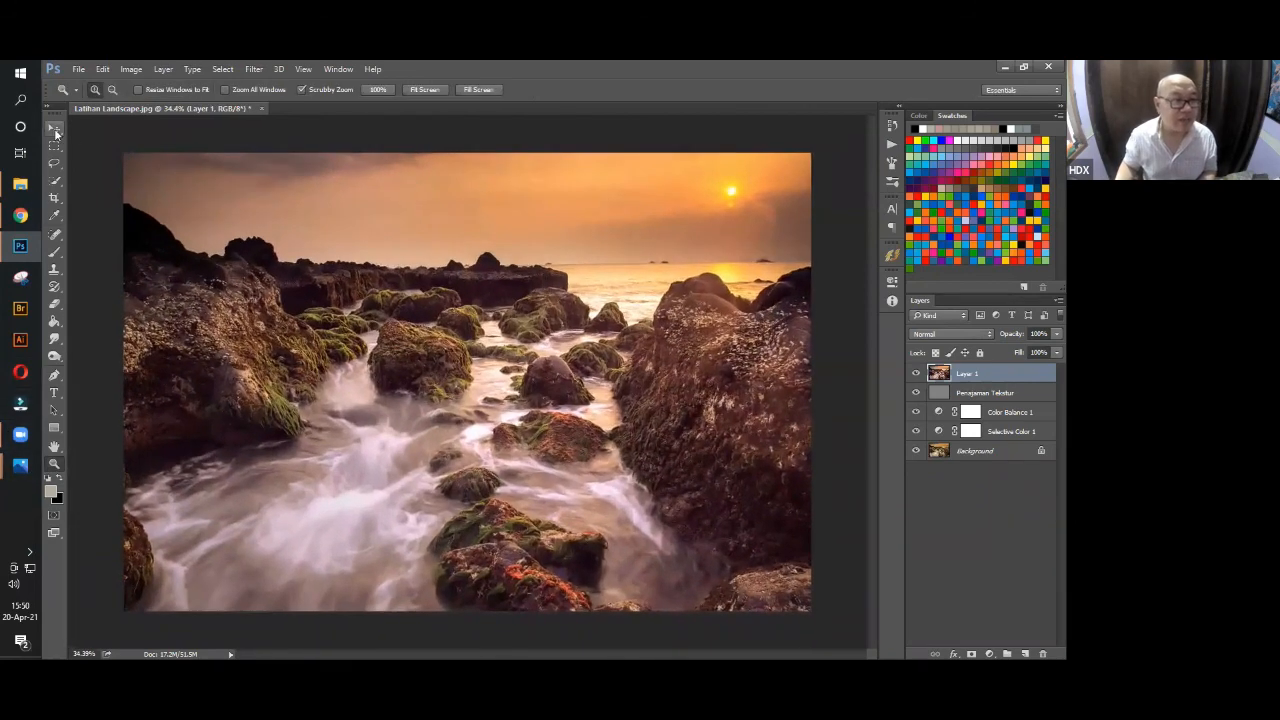
{"action": "left_click", "coordinate": [54, 128]}
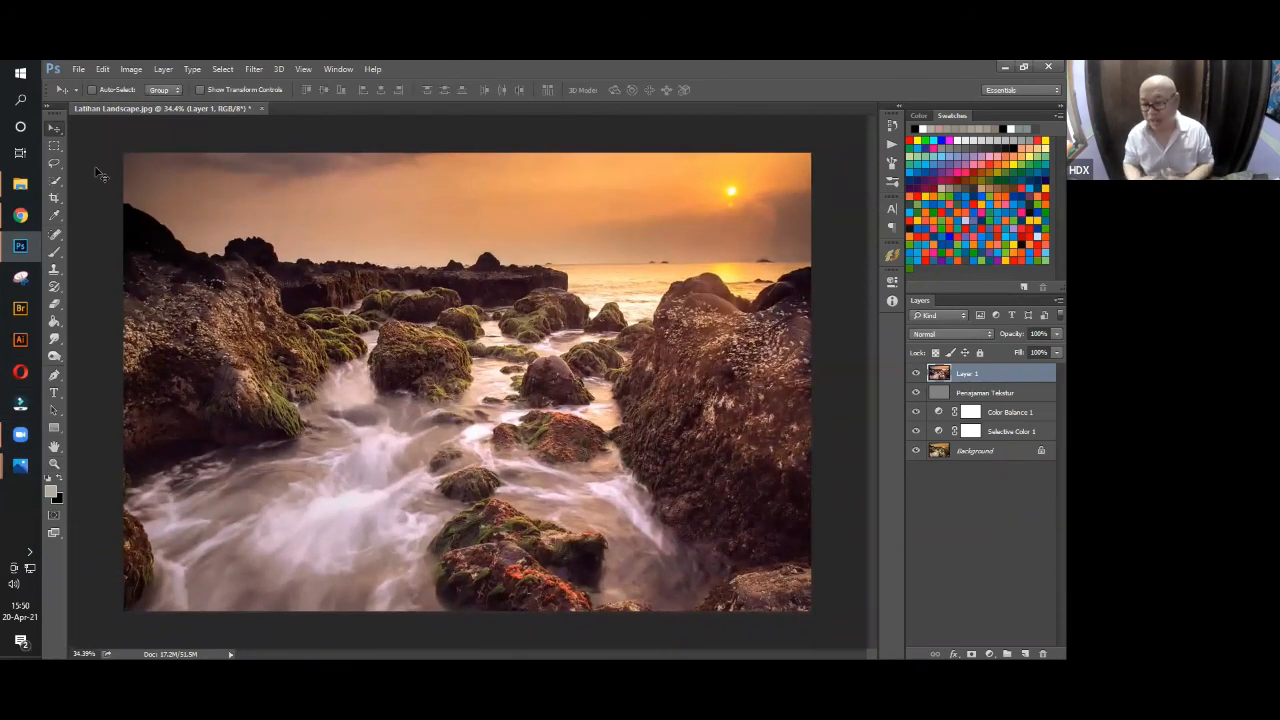